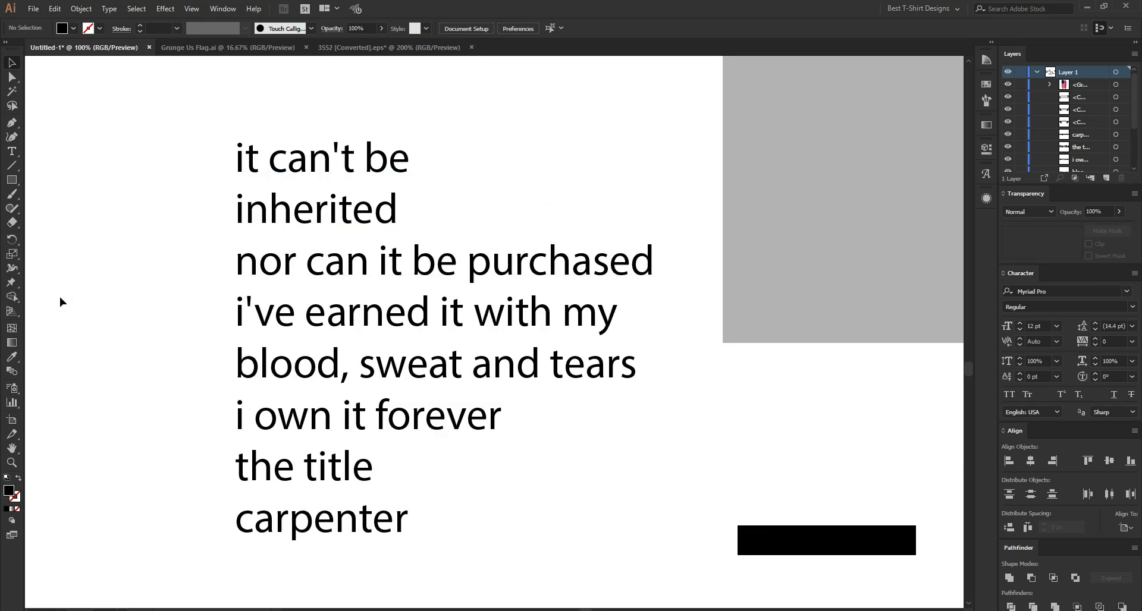
- Try placing a copy of the "carpenter" line below the text list, and undo the copy
scroll(230, 237, down, 1)
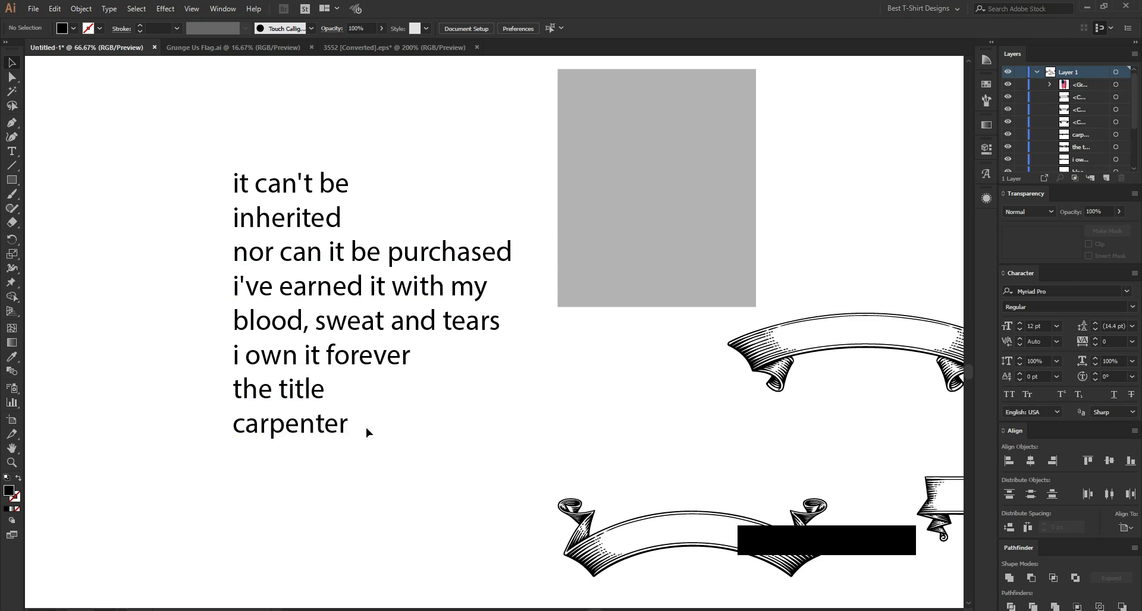
drag(315, 431, 315, 540)
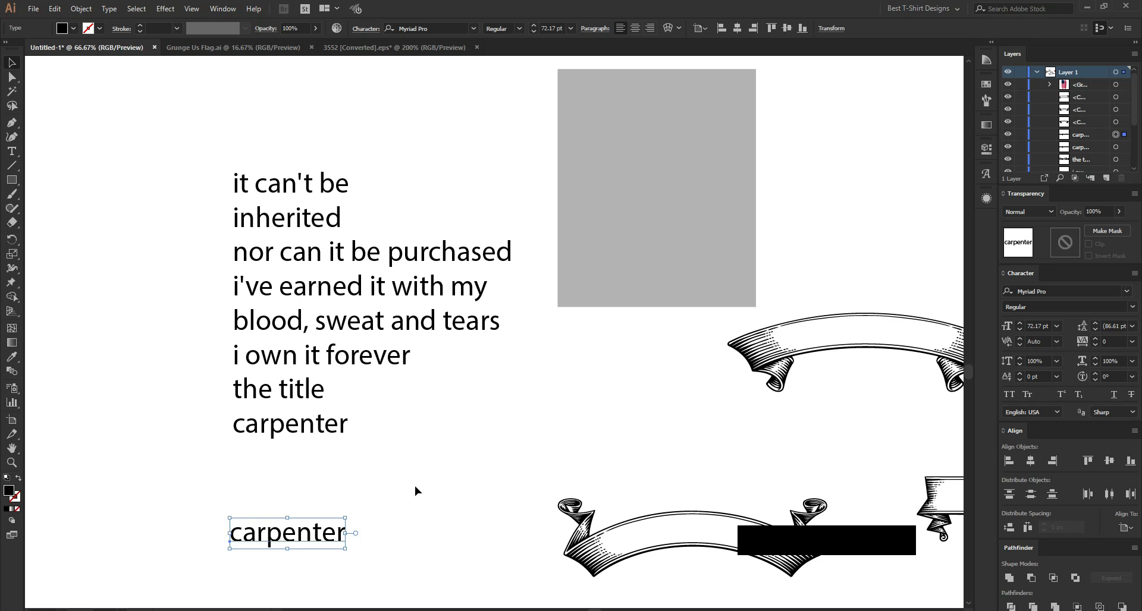
key(ctrl+z)
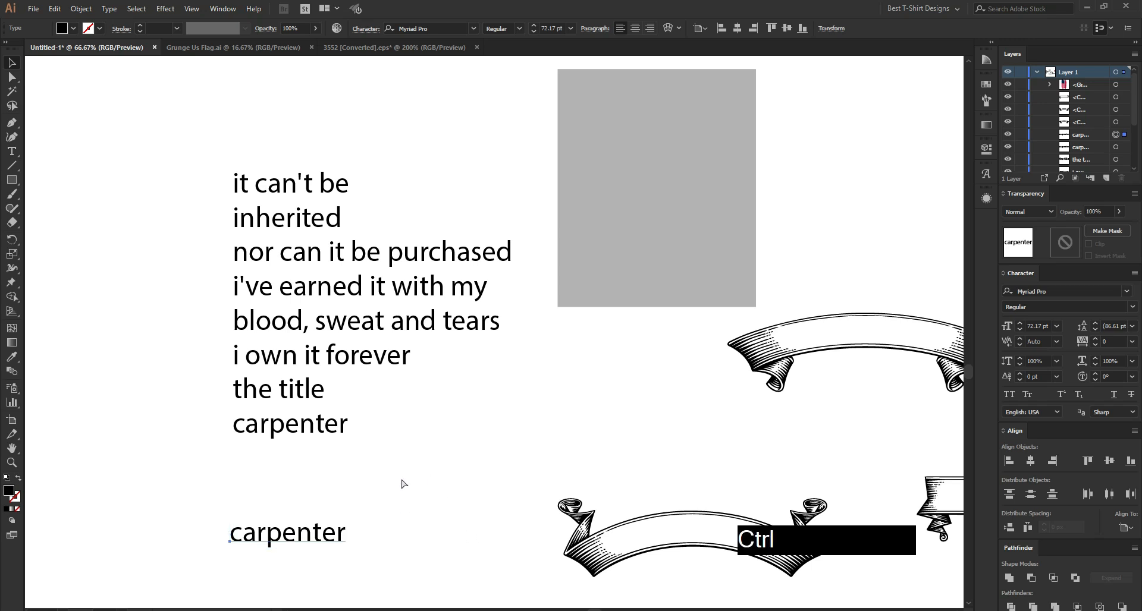
drag(401, 535, 170, 108)
scroll(414, 275, down, 1)
drag(418, 252, 289, 220)
scroll(216, 158, up, 1)
drag(409, 246, 497, 226)
drag(544, 275, 434, 275)
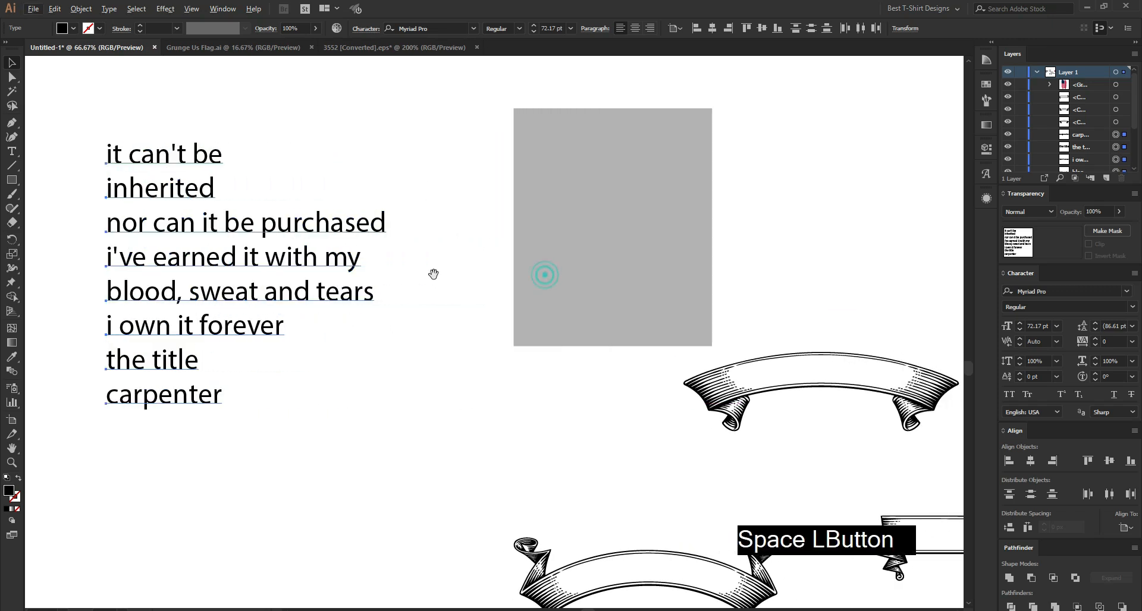
click(509, 356)
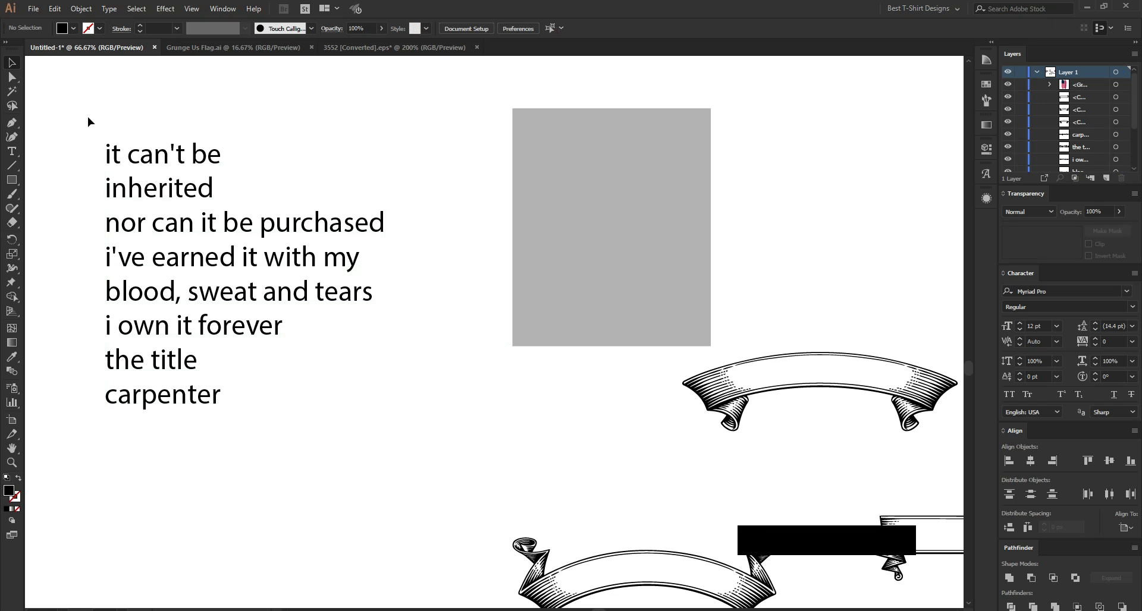
drag(87, 117, 250, 451)
drag(251, 288, 370, 264)
scroll(748, 155, up, 1)
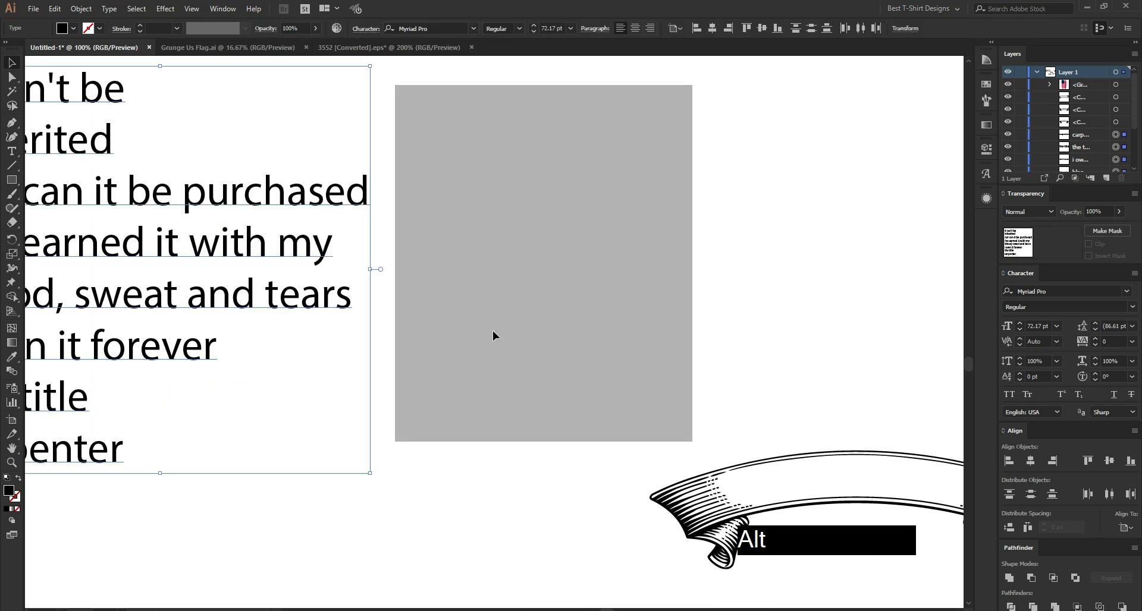
scroll(523, 334, up, 1)
click(523, 334)
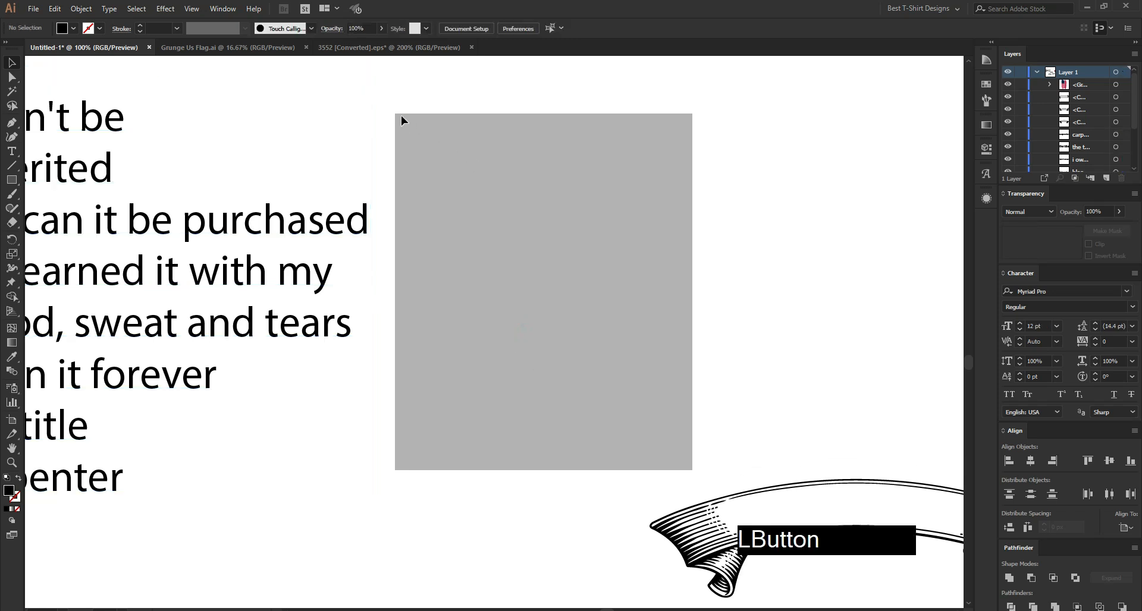
drag(398, 118, 696, 475)
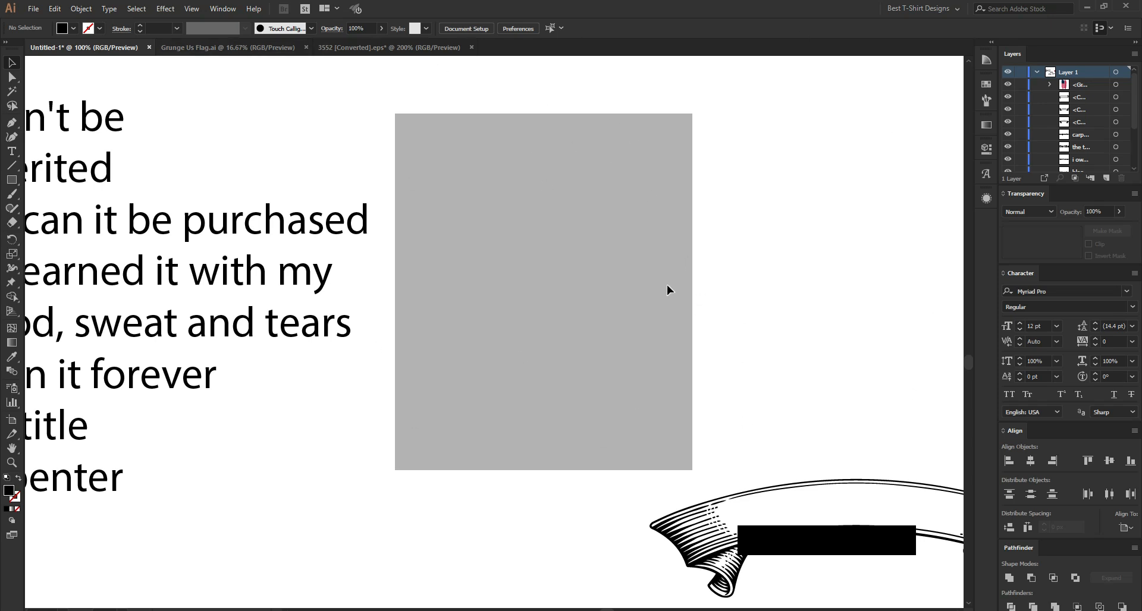
alt+scroll(665, 288, down, 1)
drag(194, 121, 270, 456)
drag(305, 298, 274, 314)
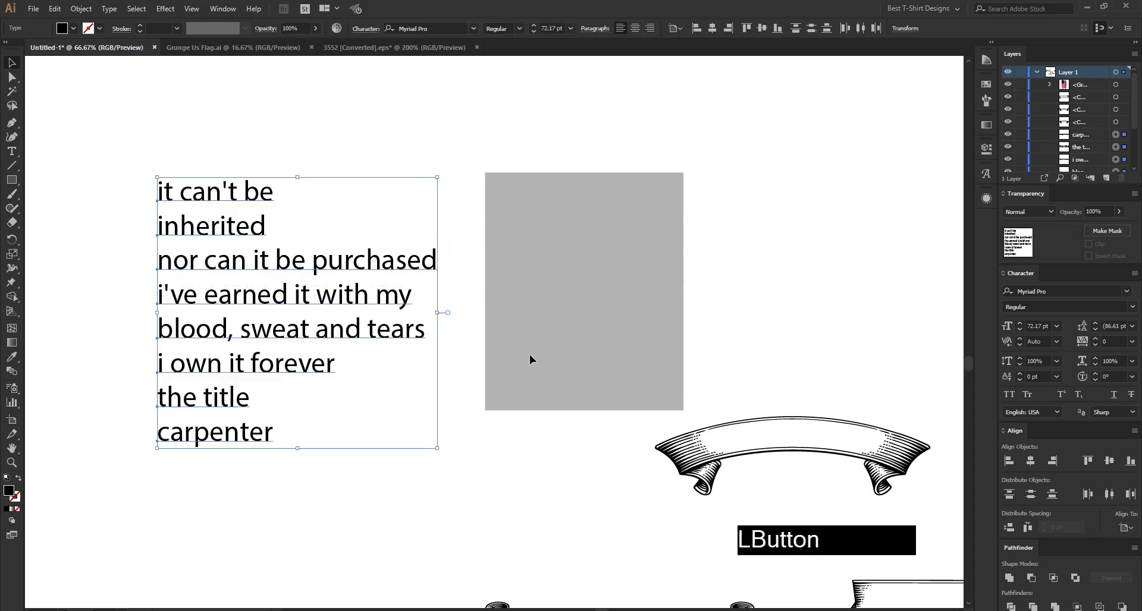
click(558, 376)
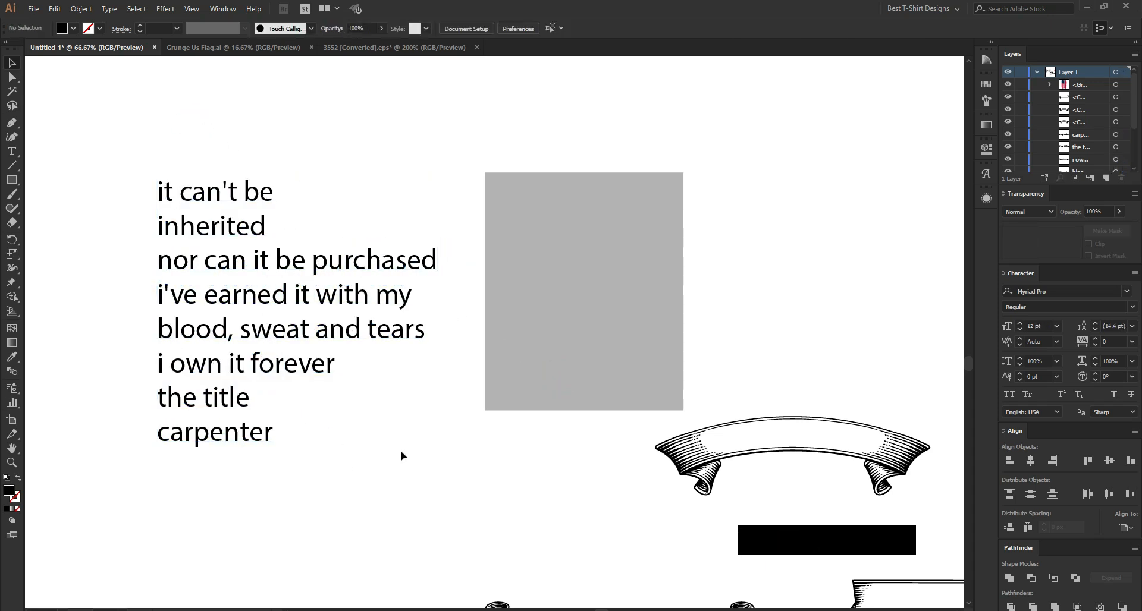
drag(134, 135, 304, 484)
drag(319, 331, 364, 287)
- Move the word "inherited" onto the upper part of the gray rectangle and set its font to American Captain
alt+scroll(571, 193, up, 1)
click(563, 204)
drag(138, 189, 618, 218)
click(431, 28)
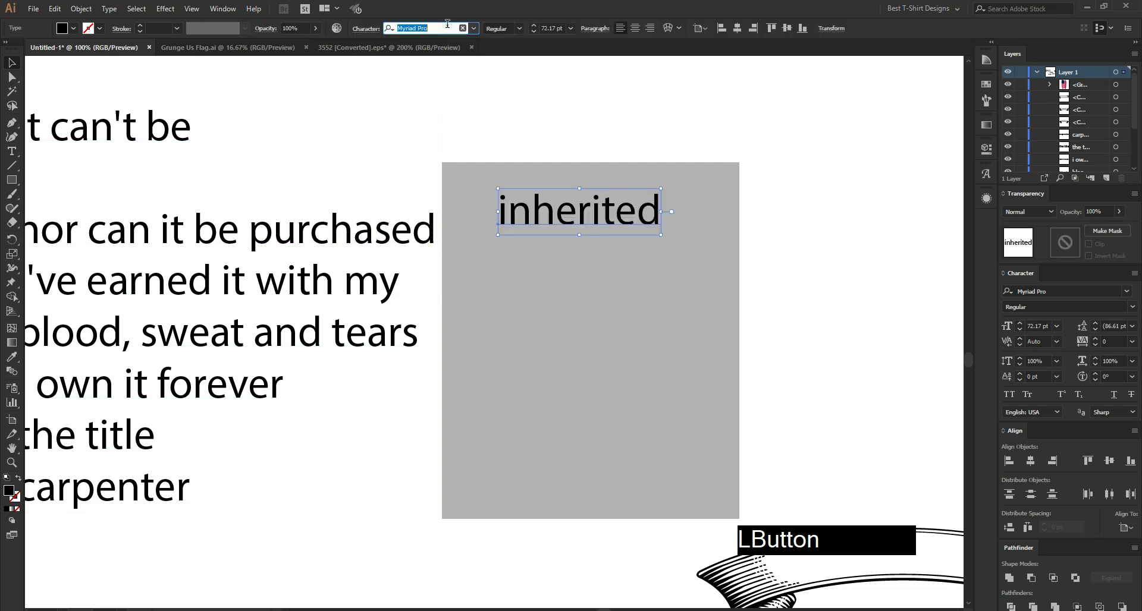
text(a)
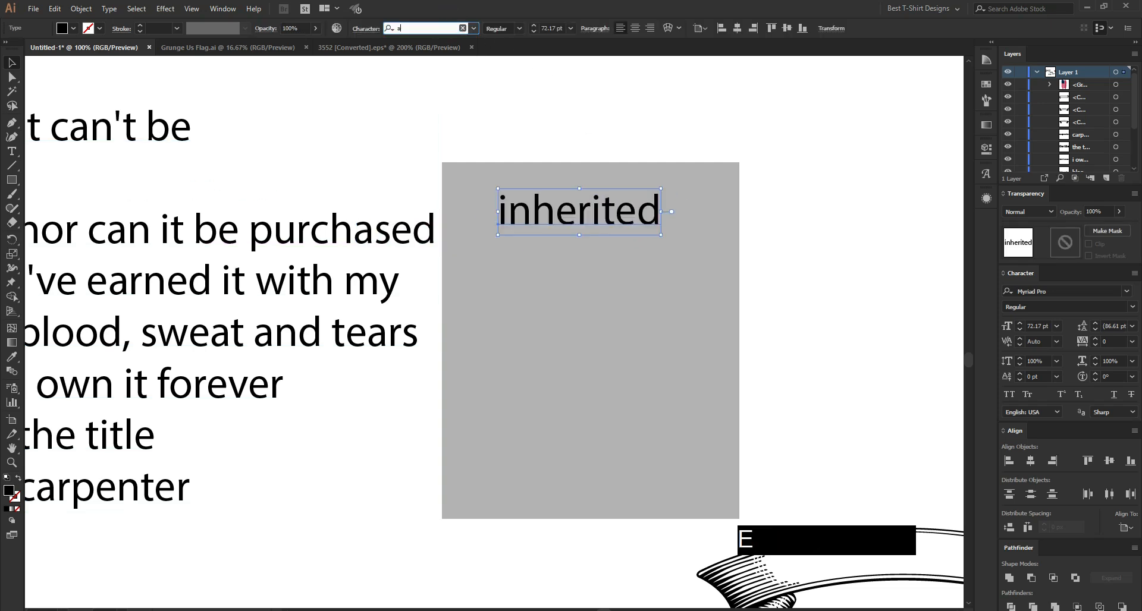
text(me)
click(455, 75)
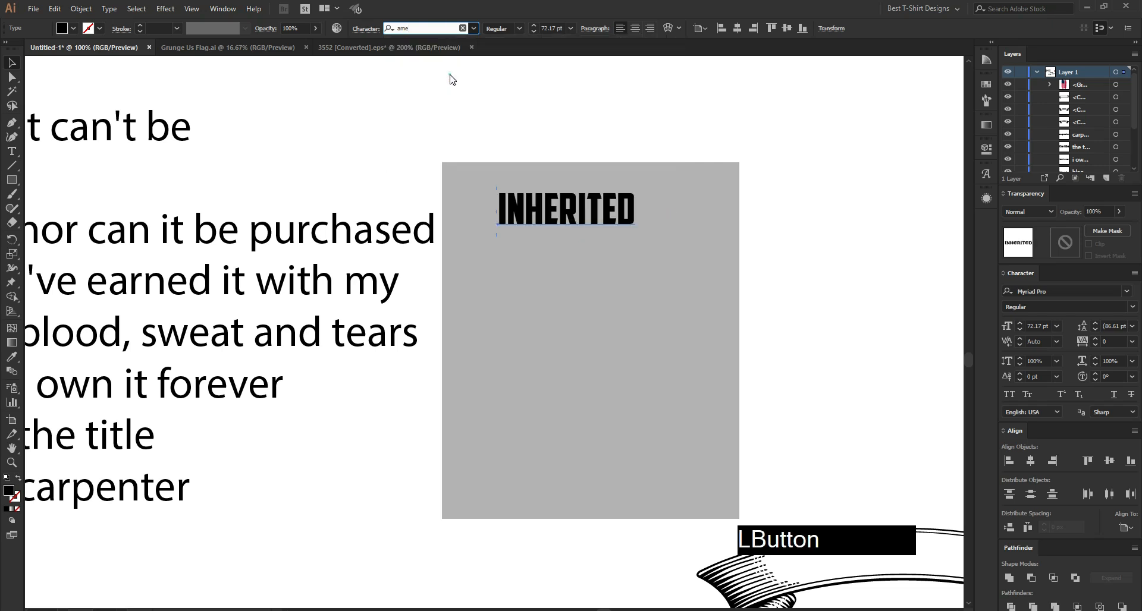
- Enlarge the word INHERITED to about 92 pt and center it near the top of the gray rectangle
alt+scroll(561, 179, up, 1)
shift+drag(670, 228, 727, 227)
drag(646, 233, 648, 233)
- Move the line "nor can it be purchased" onto the gray rectangle directly below INHERITED
alt+scroll(554, 184, down, 1)
alt+scroll(666, 257, down, 1)
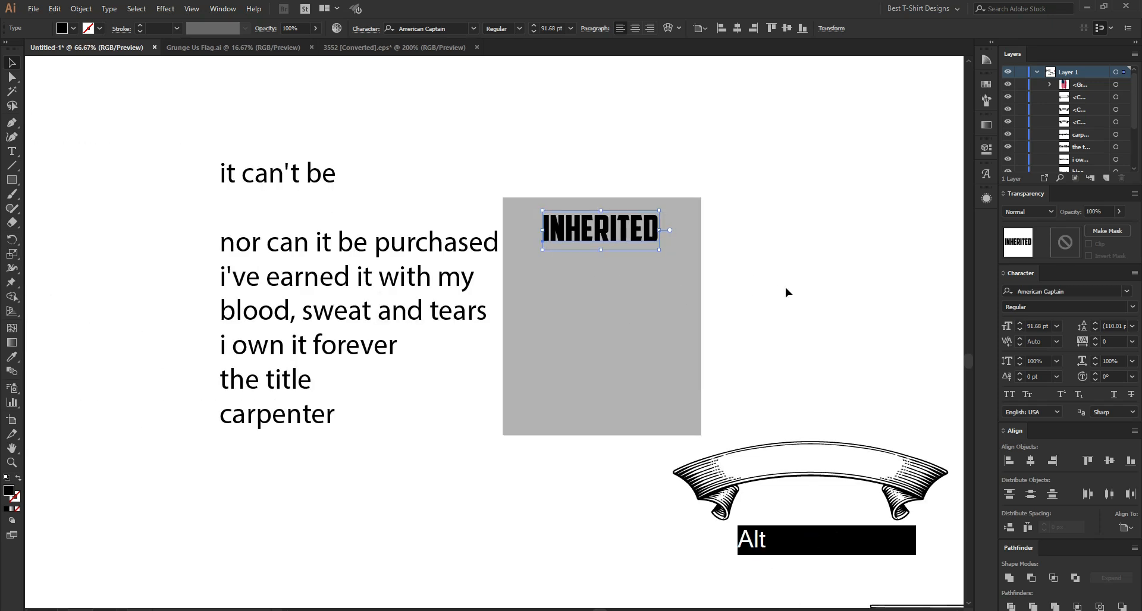
drag(343, 250, 587, 266)
alt+scroll(660, 244, up, 2)
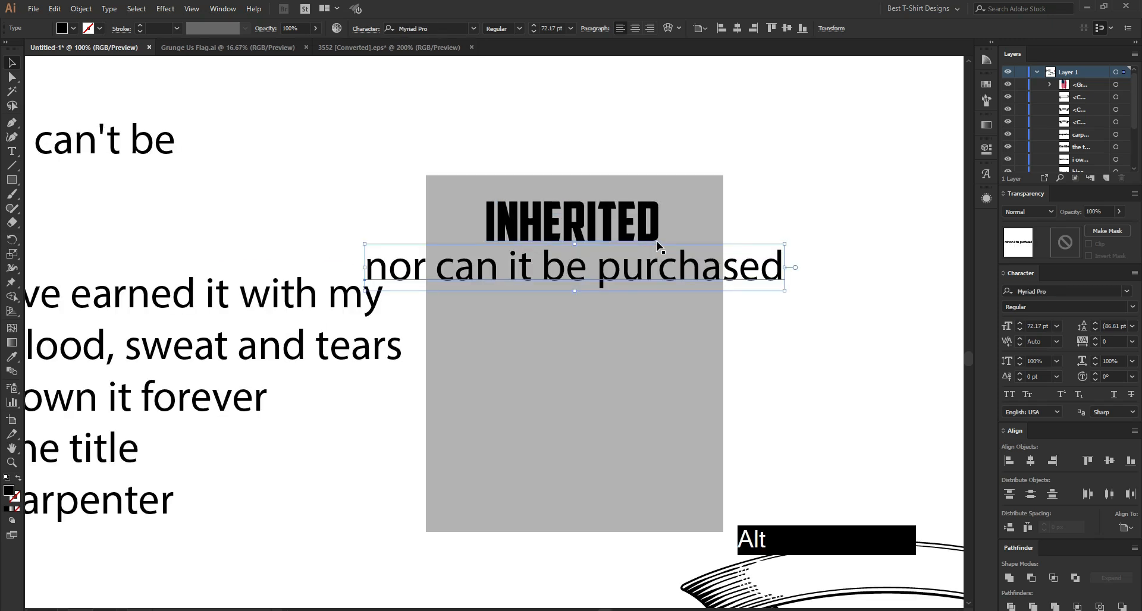
- Format "nor can it be purchased" in Balbeer Rustic with All Caps and scale it down to about 29 pt under INHERITED
click(456, 28)
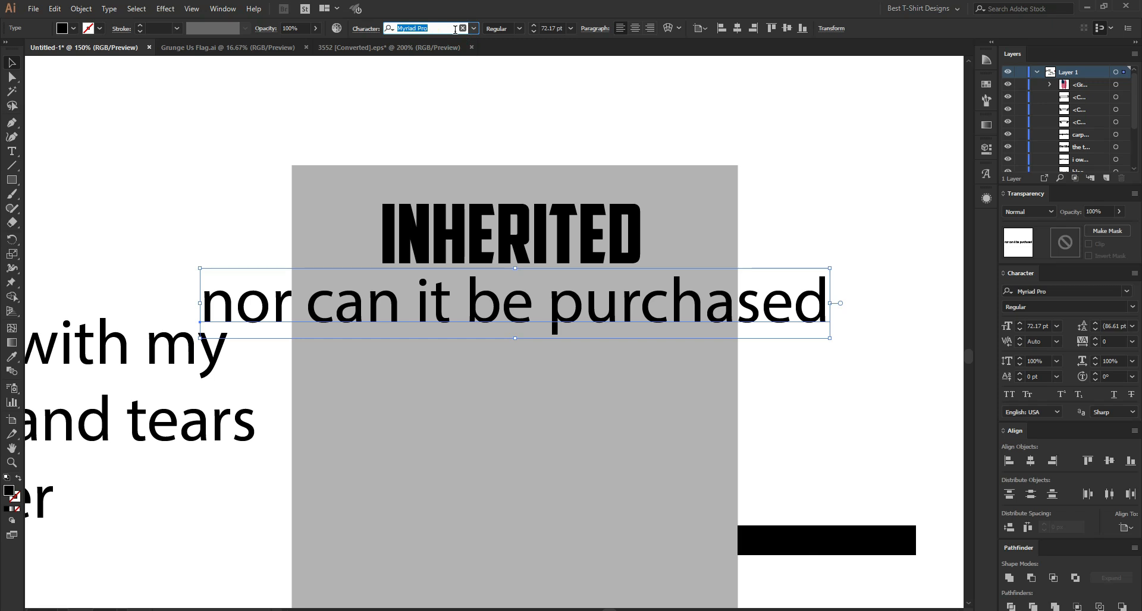
text(bee)
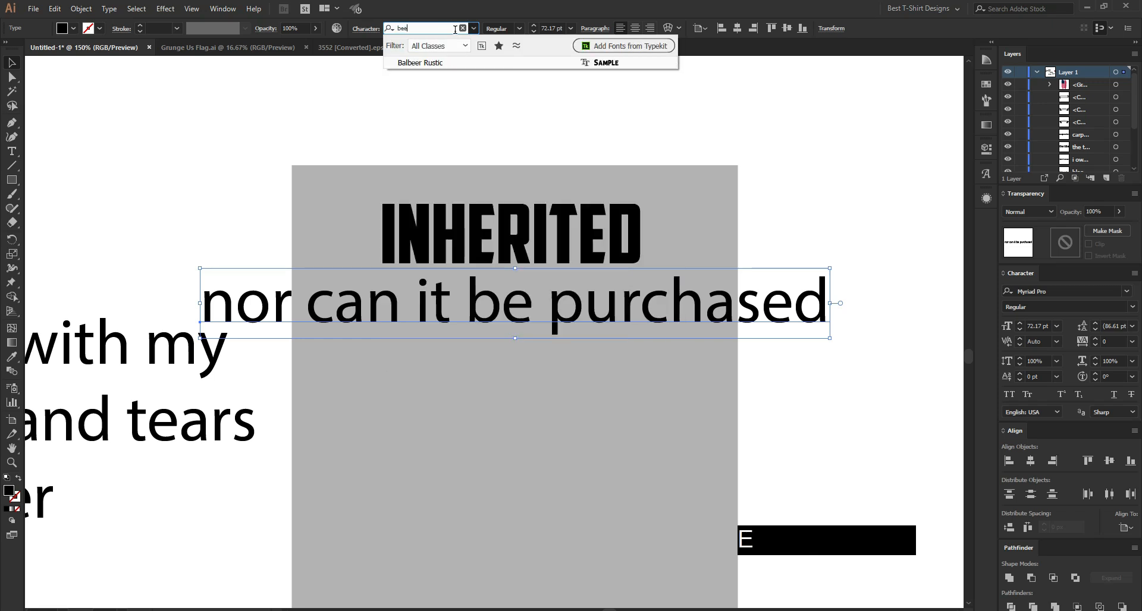
click(434, 64)
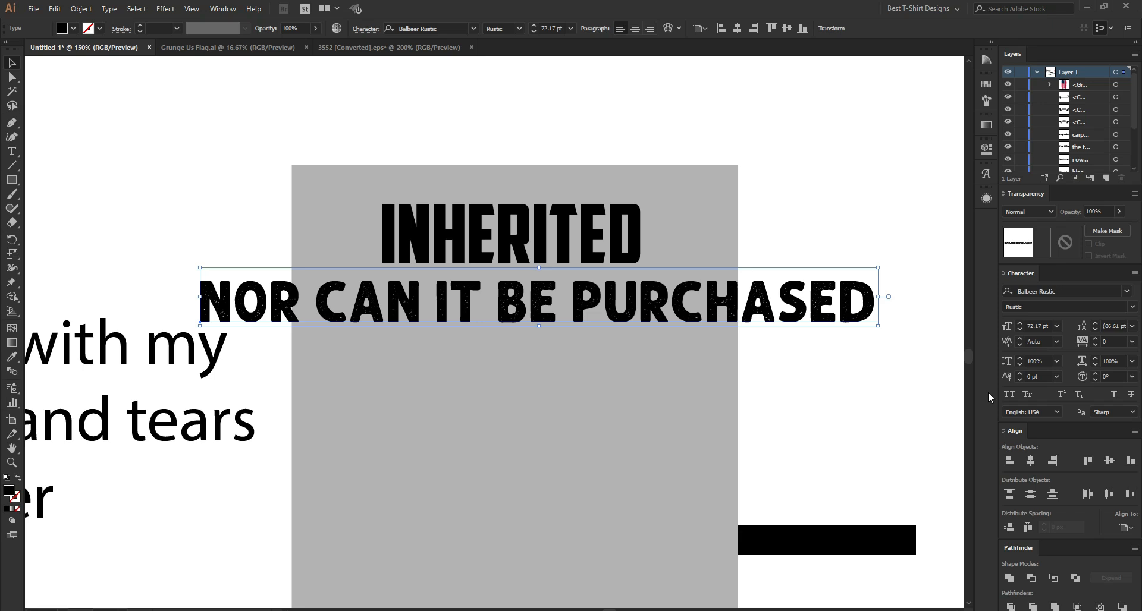
click(1008, 394)
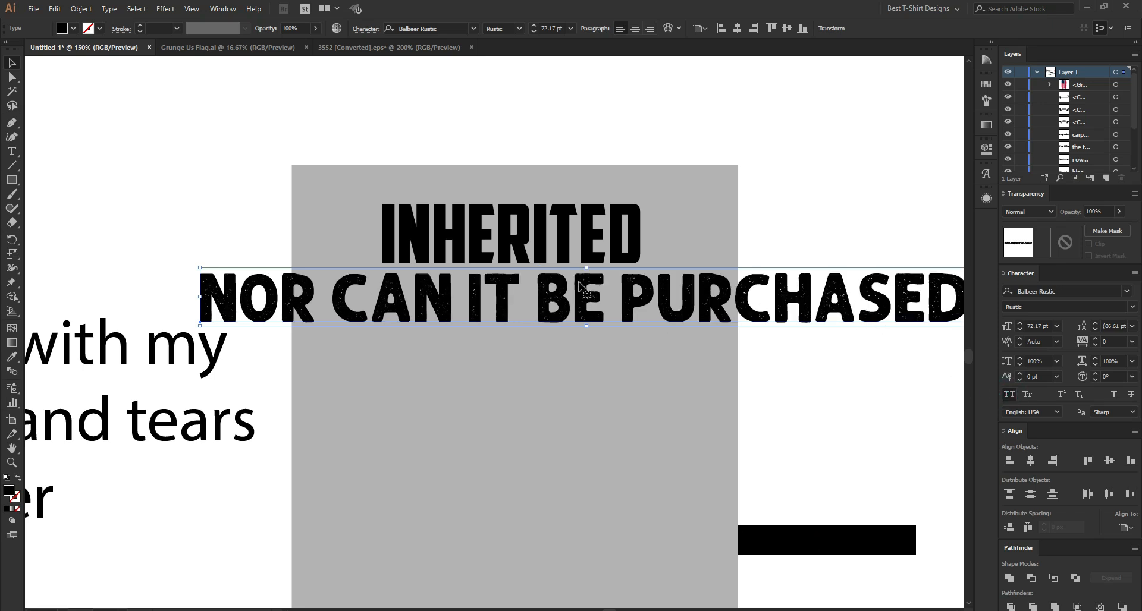
drag(586, 268, 675, 292)
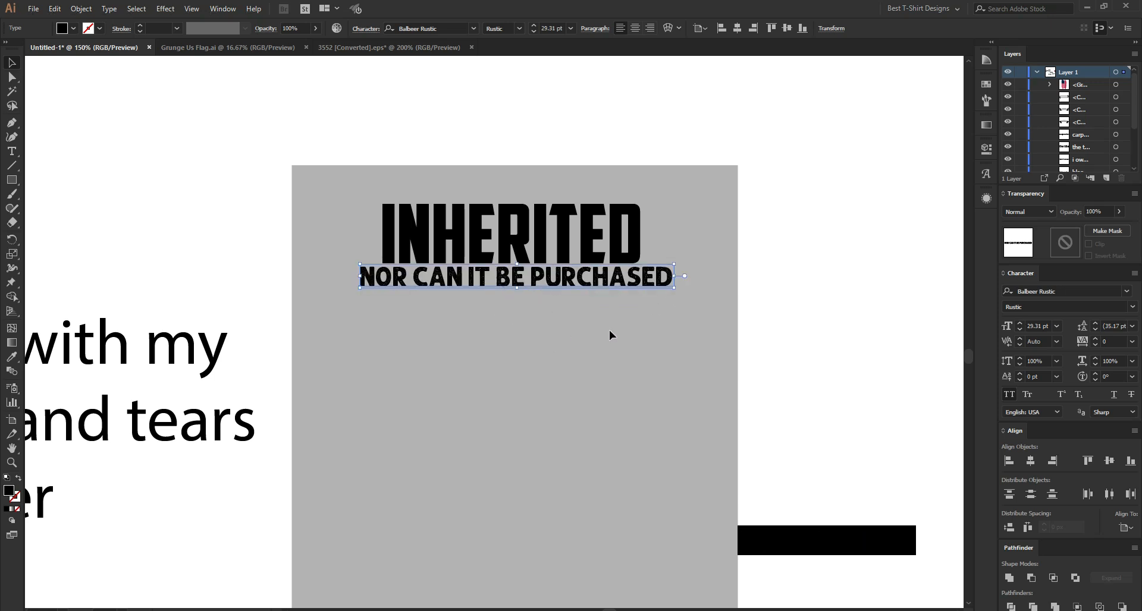
- Move the line "it can't be" above INHERITED and copy the formatting of "NOR CAN IT BE PURCHASED" onto it with the Eyedropper
scroll(622, 326, down, 1)
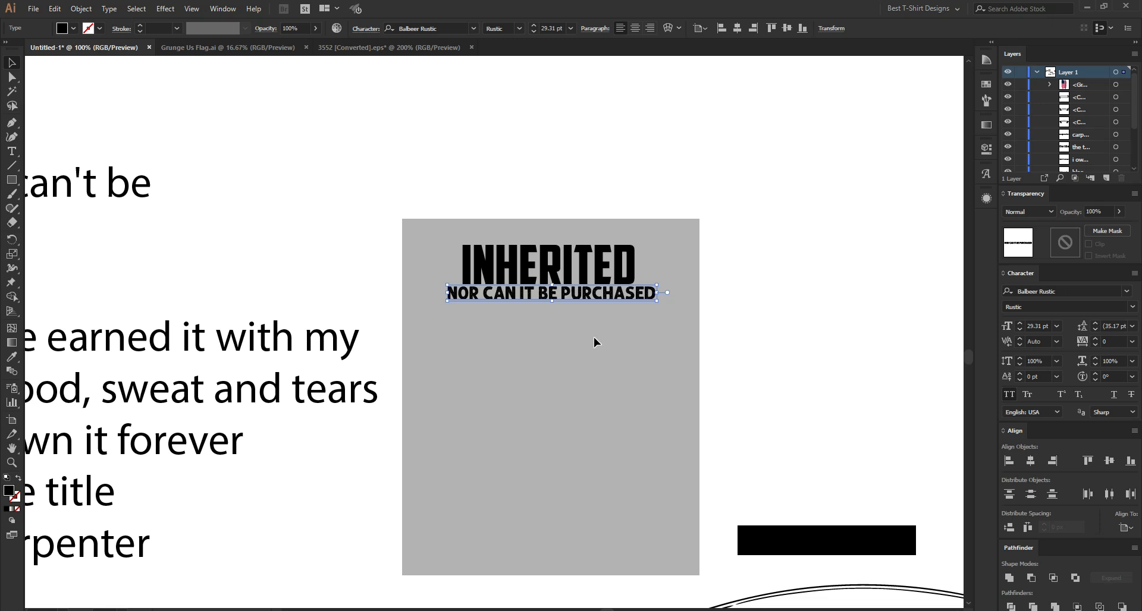
scroll(566, 324, down, 1)
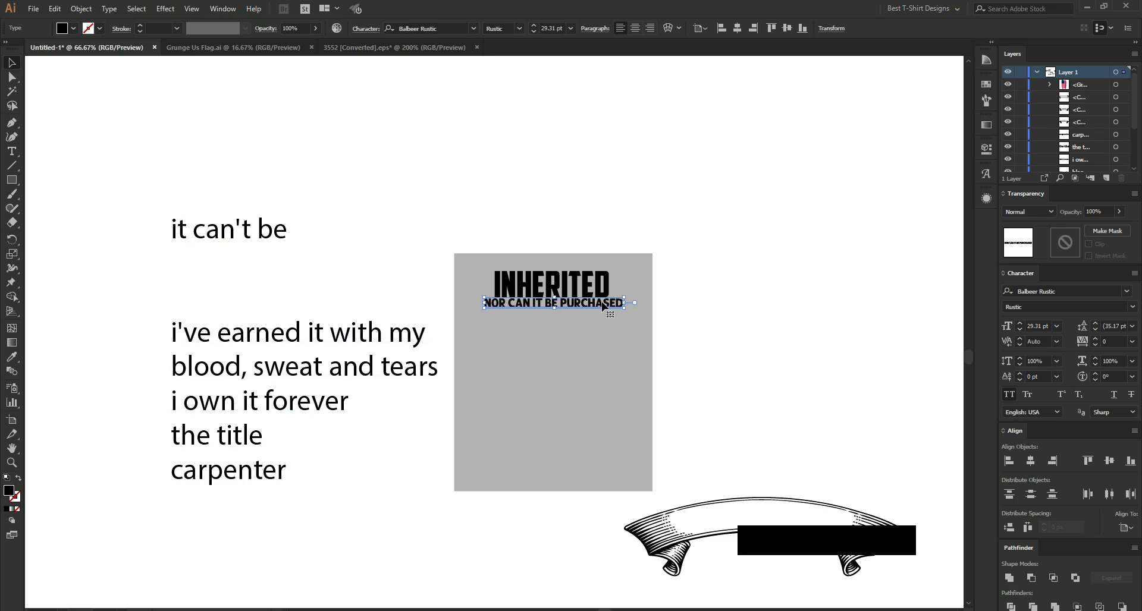
scroll(630, 269, up, 2)
scroll(629, 269, down, 1)
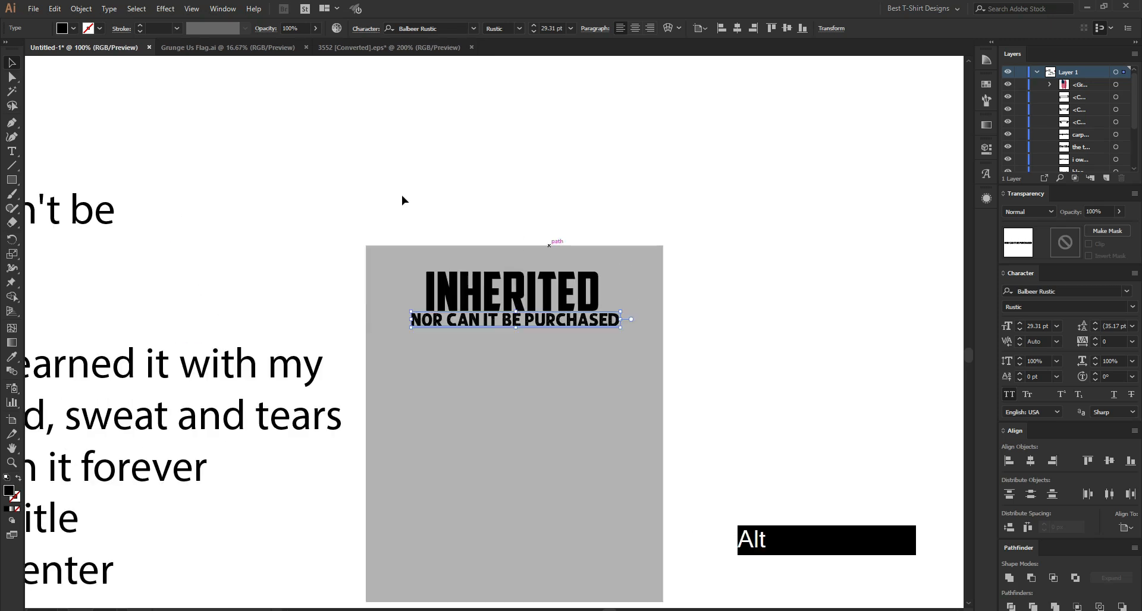
drag(73, 209, 562, 250)
key(i)
click(562, 321)
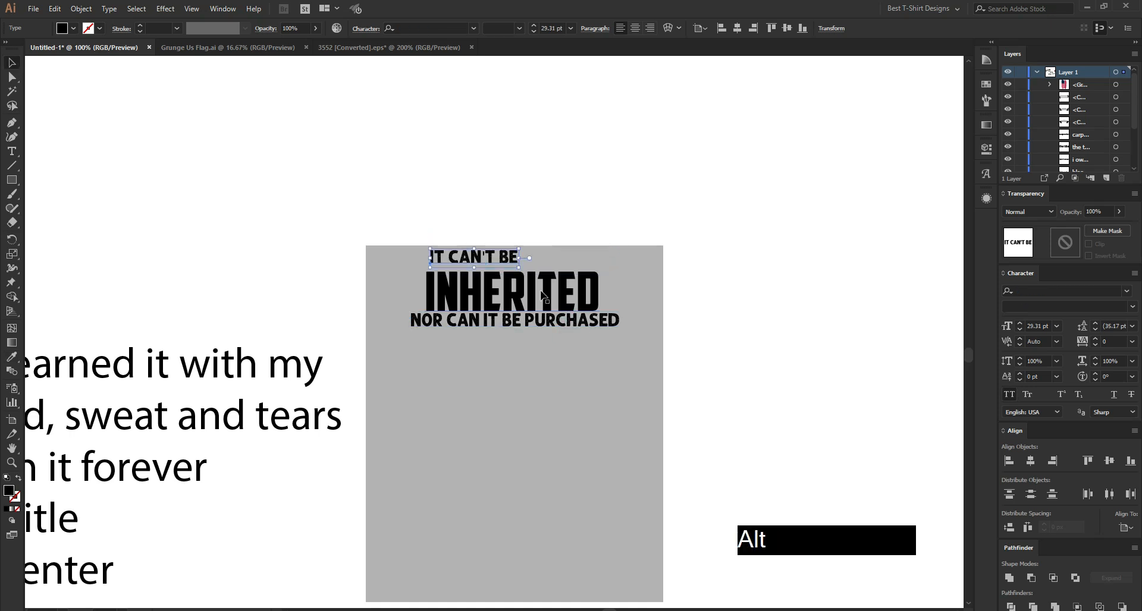
- Enlarge "IT CAN'T BE" to about 39 pt, centered above INHERITED
scroll(541, 294, up, 1)
drag(508, 241, 544, 248)
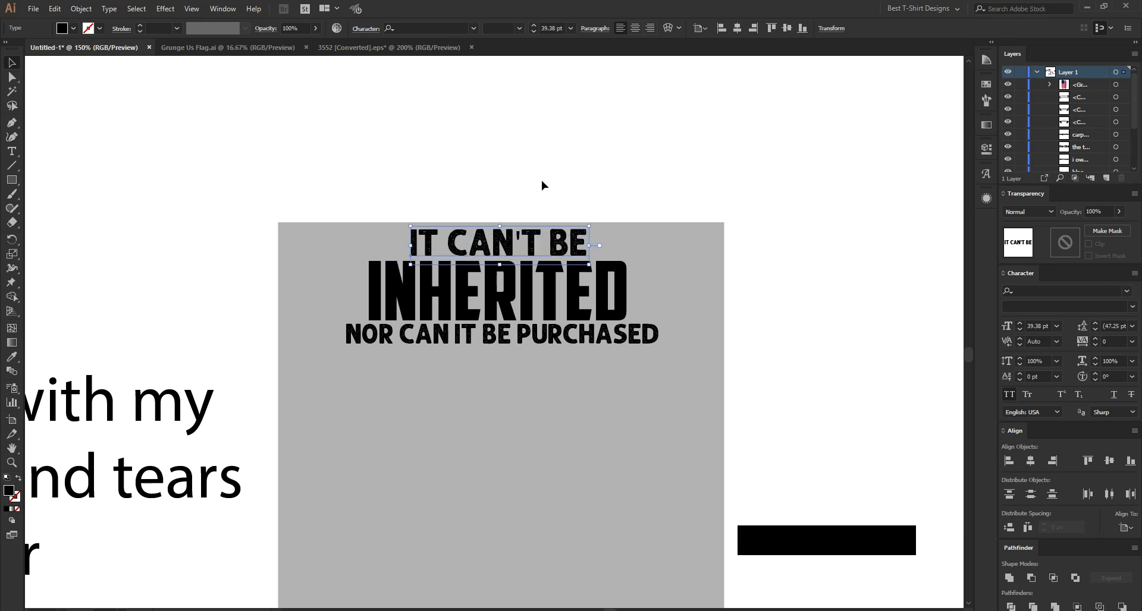
click(549, 406)
- Move "NOR CAN IT BE PURCHASED" farther down to leave a gap, and convert INHERITED to outlines
scroll(581, 428, up, 1)
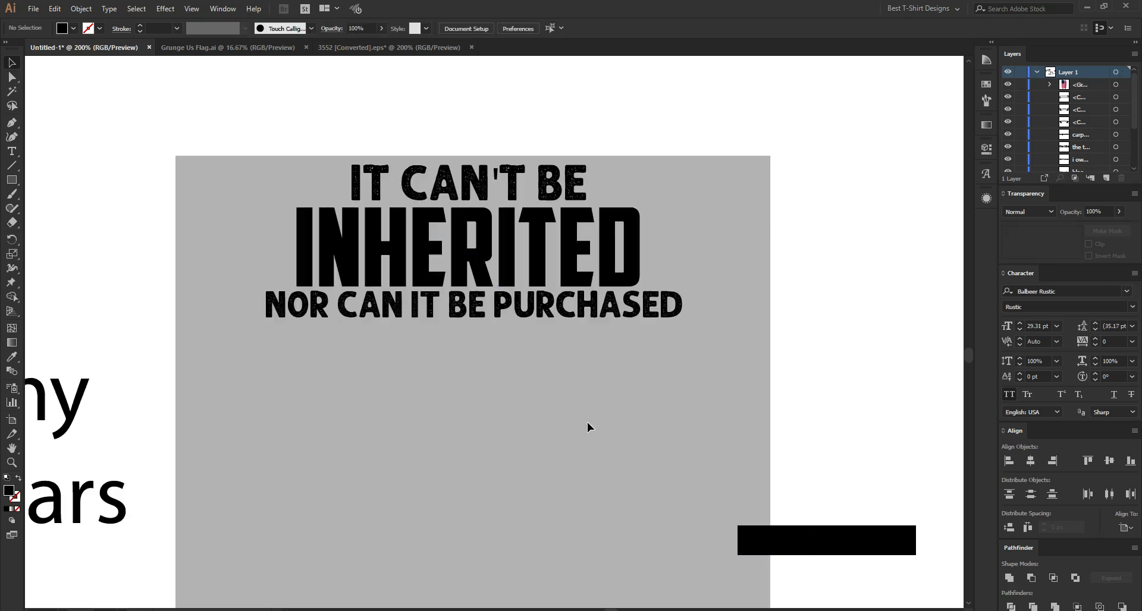
drag(527, 316, 521, 417)
click(500, 264)
right_click(498, 271)
click(538, 346)
- Apply an Arc Lower warp with a negative horizontal bend to INHERITED so its lower edge arches upward
click(164, 9)
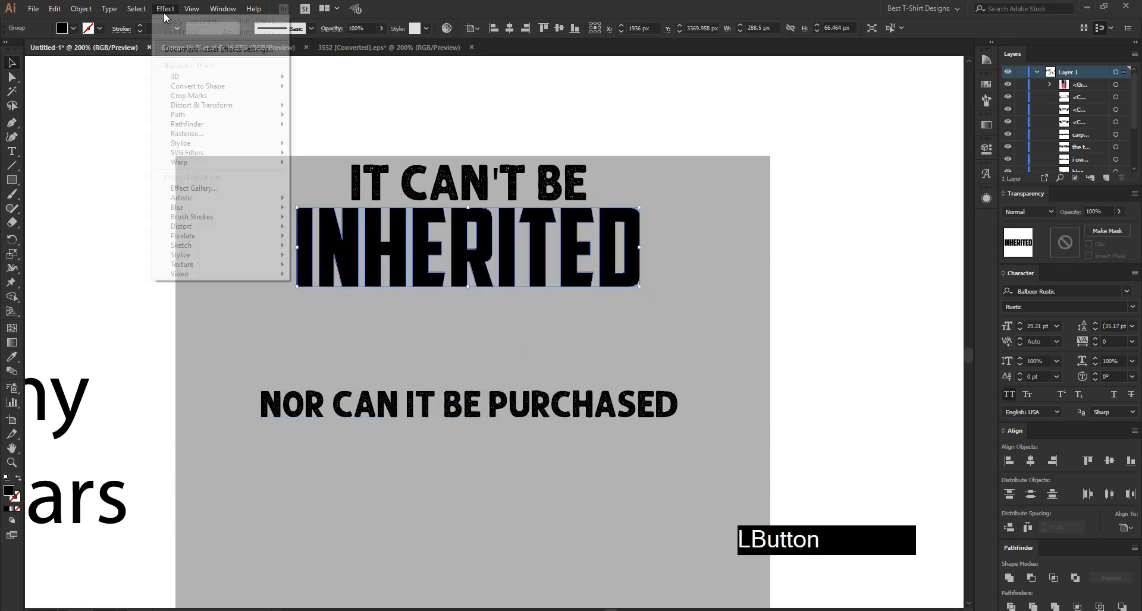
mouse_move(210, 163)
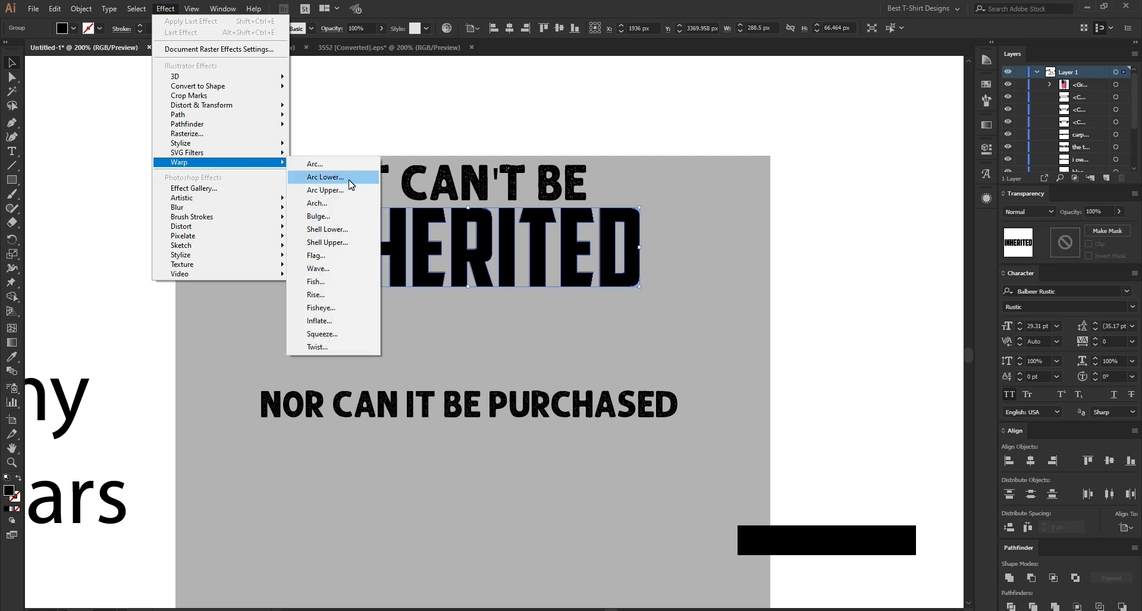
click(325, 177)
key(shift+Down)
key(shift+Down)
key(shift+Down)
key(shift+Down)
key(shift+Down)
key(shift+Down)
key(shift+Down)
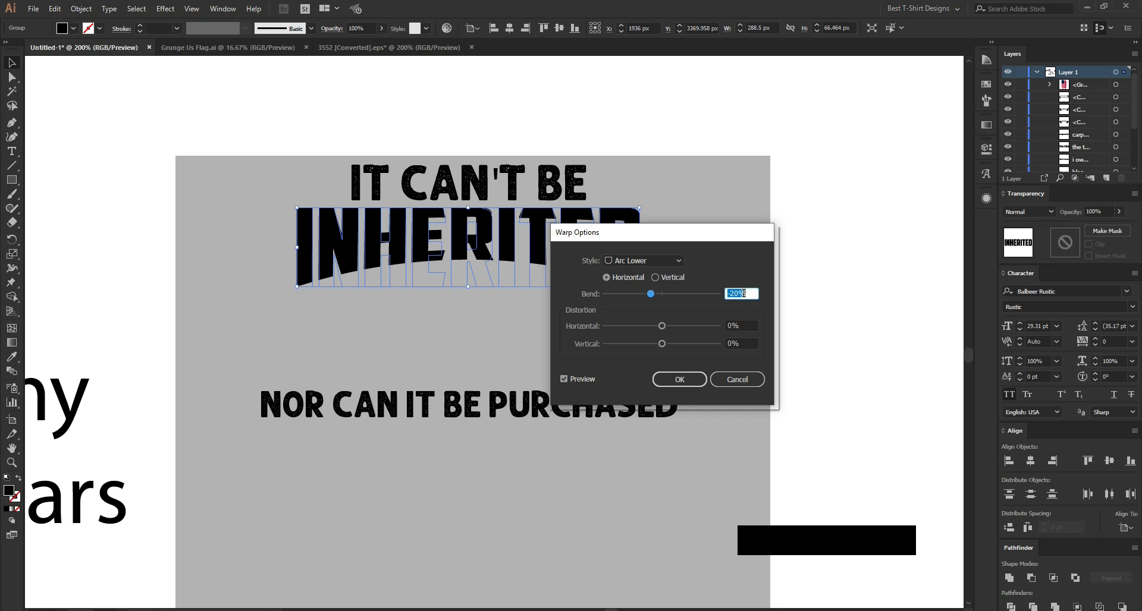
key(shift+Down)
click(683, 377)
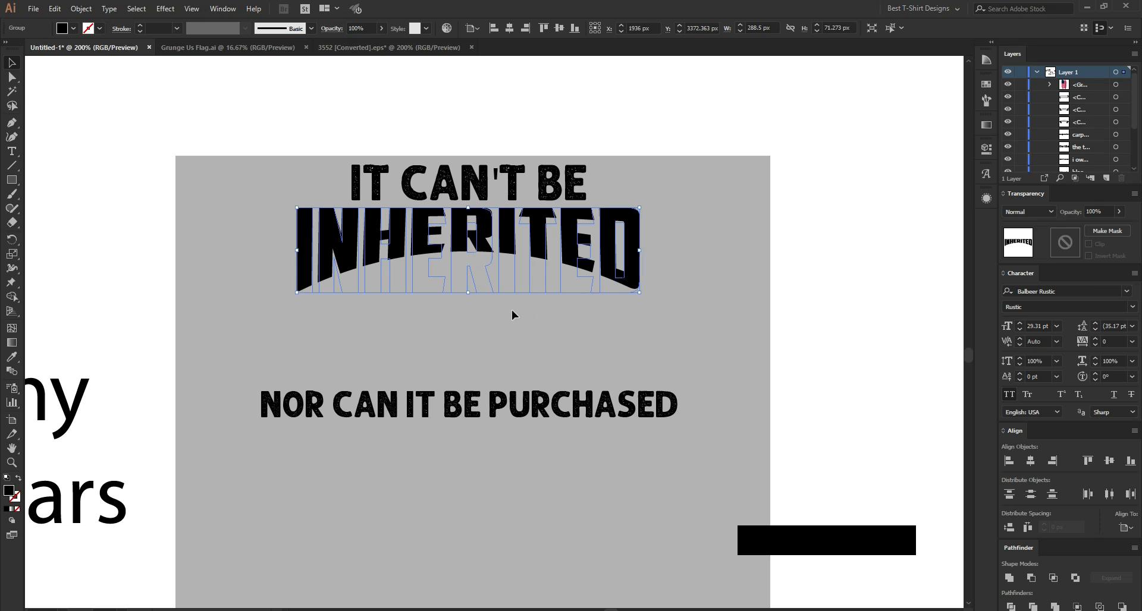
- Reduce the bend of the Arc Lower warp on INHERITED to -20%
click(986, 150)
click(880, 331)
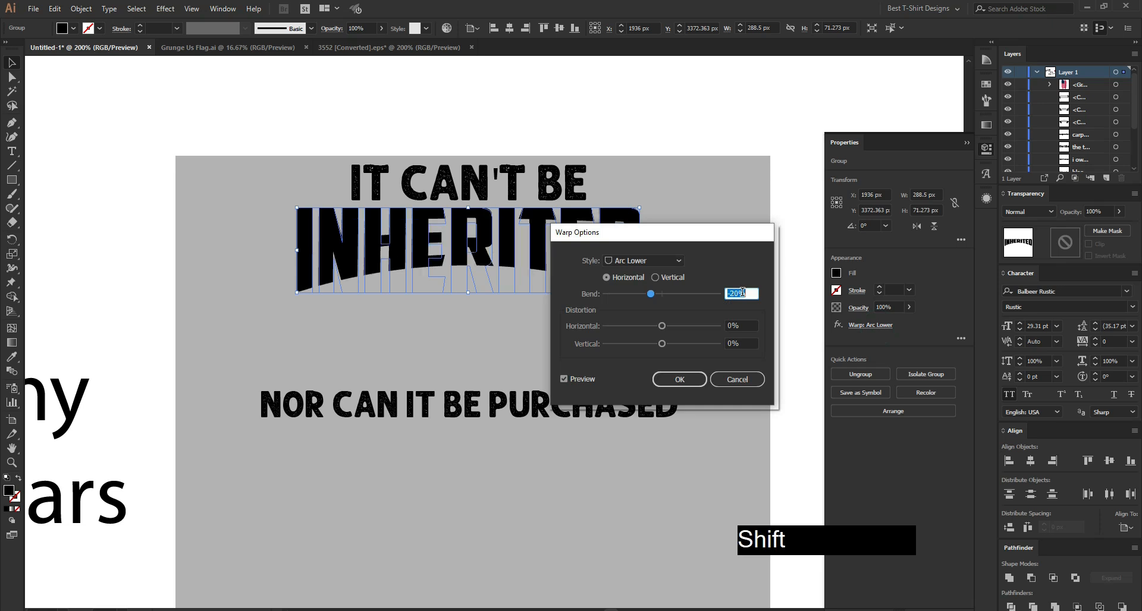
click(690, 378)
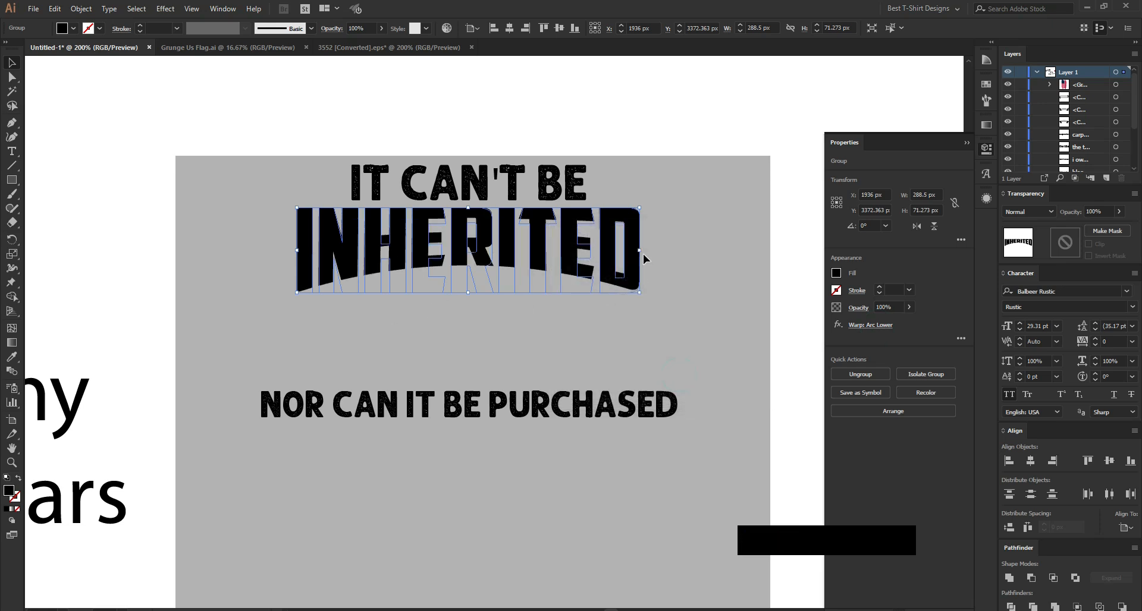
click(984, 149)
click(672, 321)
- Move the upward-arched ribbon banner with curled-under ends onto the gray rectangle, just below INHERITED
scroll(415, 305, down, 1)
scroll(415, 305, down, 6)
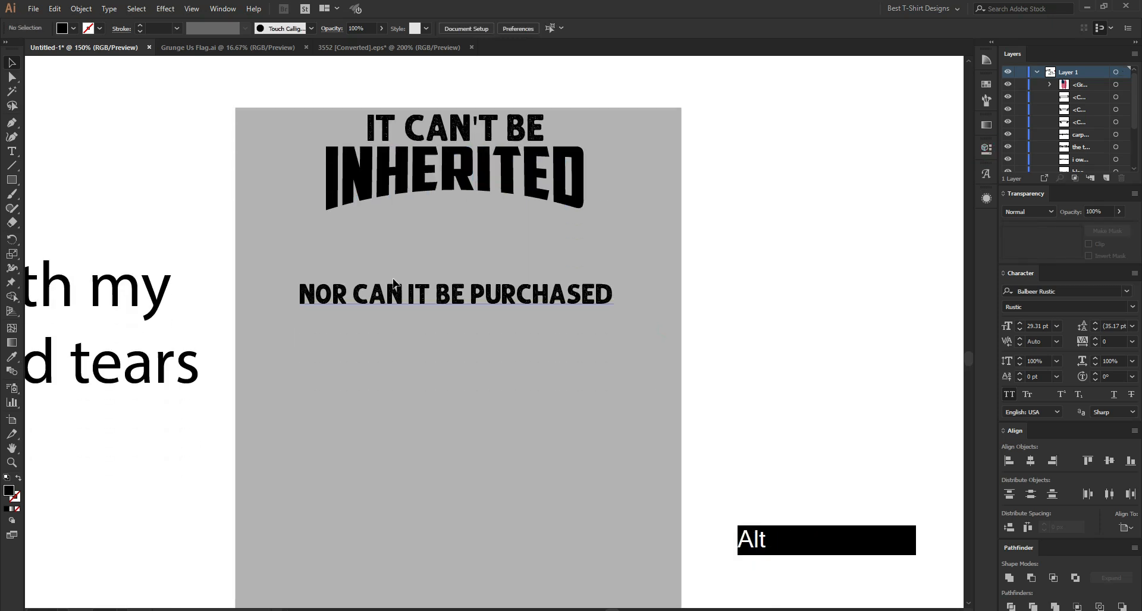
scroll(393, 283, down, 3)
scroll(711, 309, down, 3)
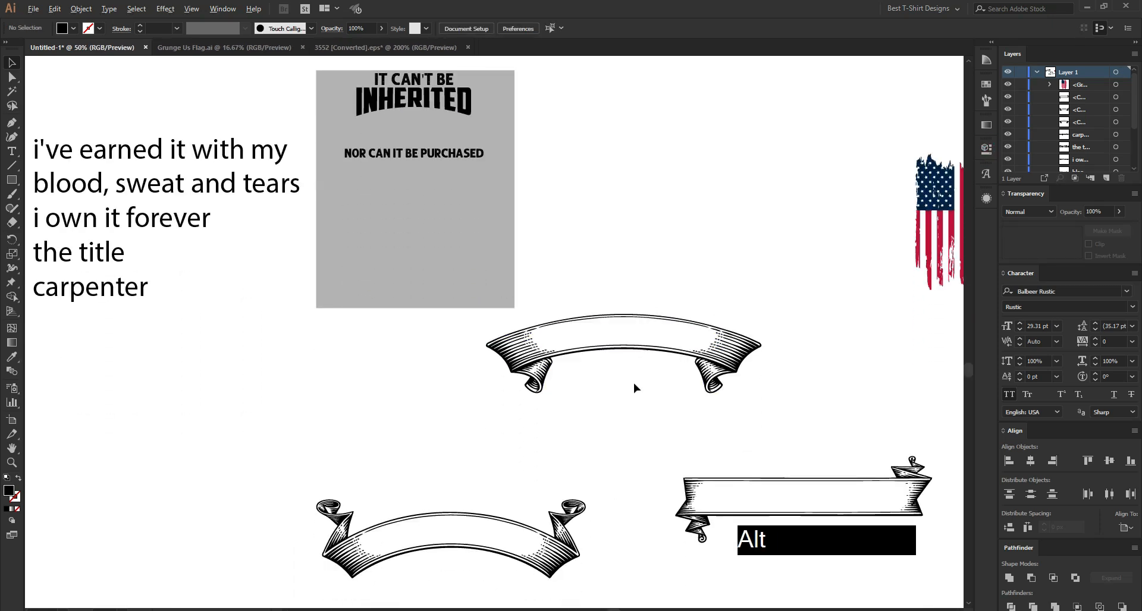
scroll(633, 383, down, 1)
drag(707, 381, 553, 227)
drag(487, 156, 488, 156)
scroll(488, 156, up, 4)
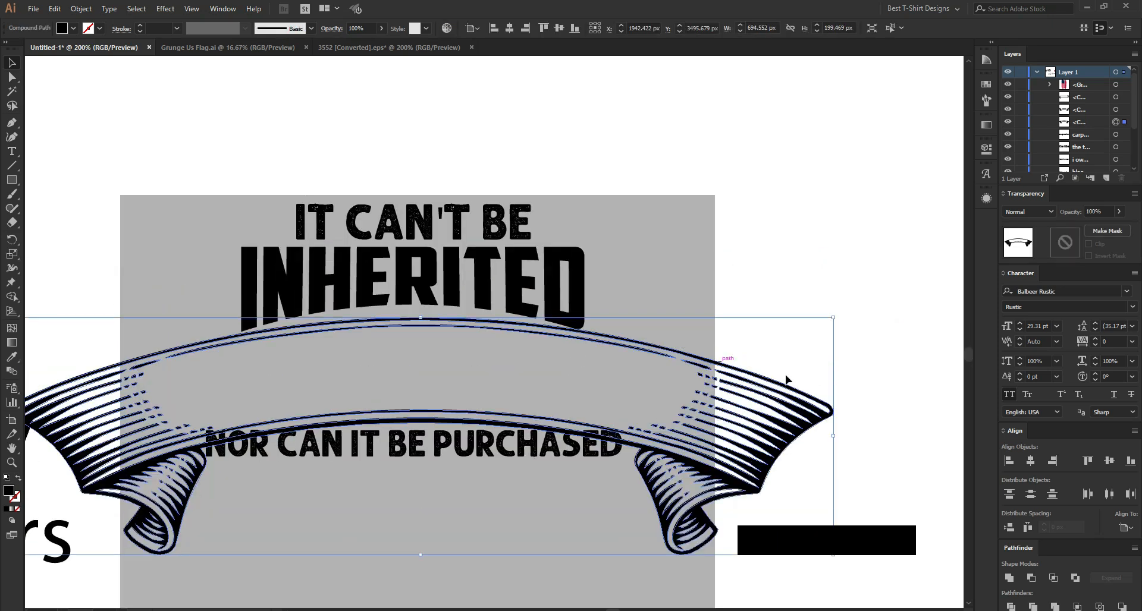
- Scale the ribbon banner down proportionally to about 439 px wide and position it just below INHERITED
drag(833, 436, 663, 436)
drag(597, 394, 593, 366)
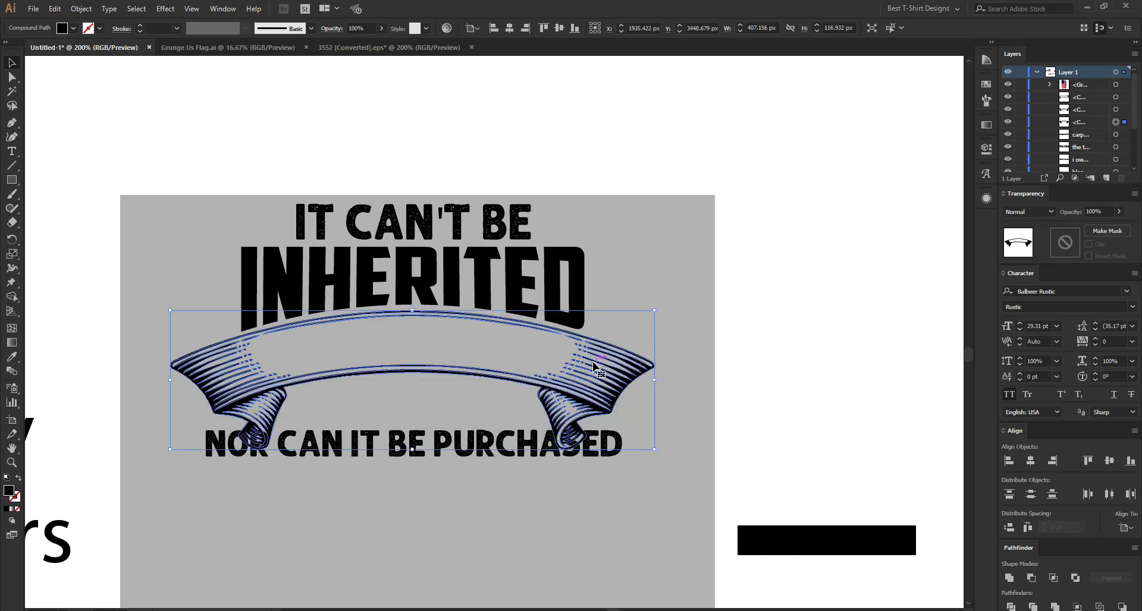
drag(657, 381, 676, 384)
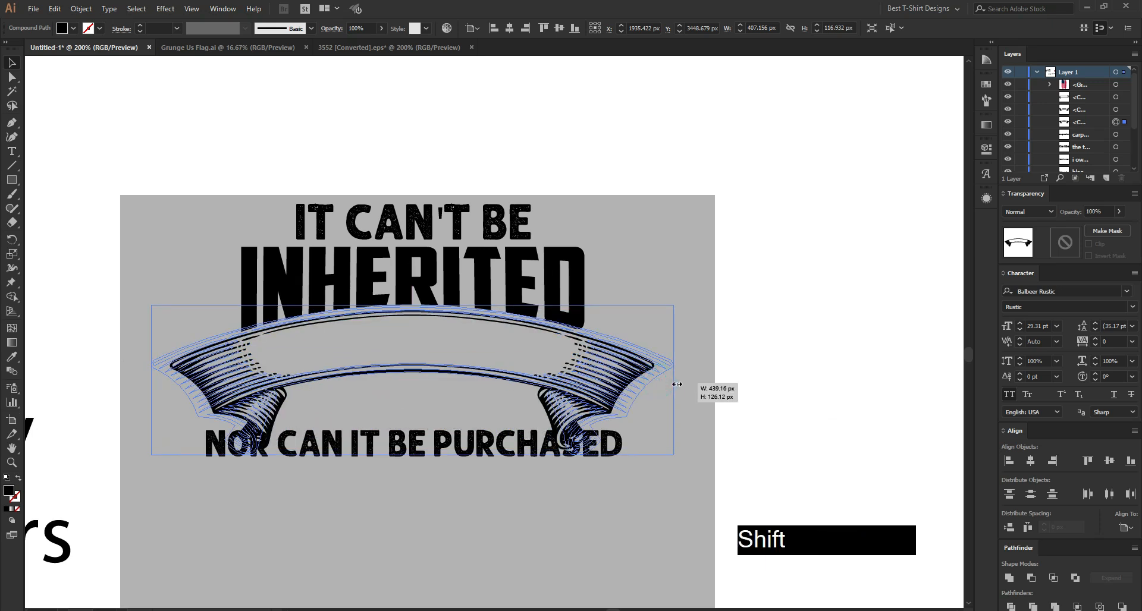
key(Down)
key(Down)
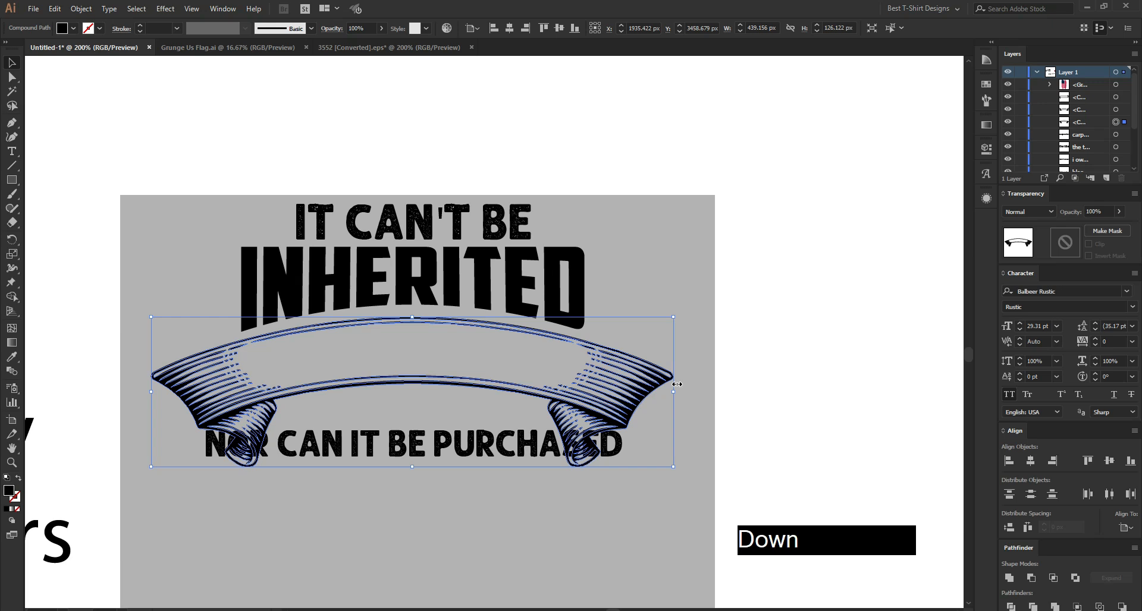
- Enlarge INHERITED proportionally to about 332 px wide and nudge it down to sit just under IT CAN'T BE
click(476, 282)
drag(584, 289, 611, 289)
key(Down)
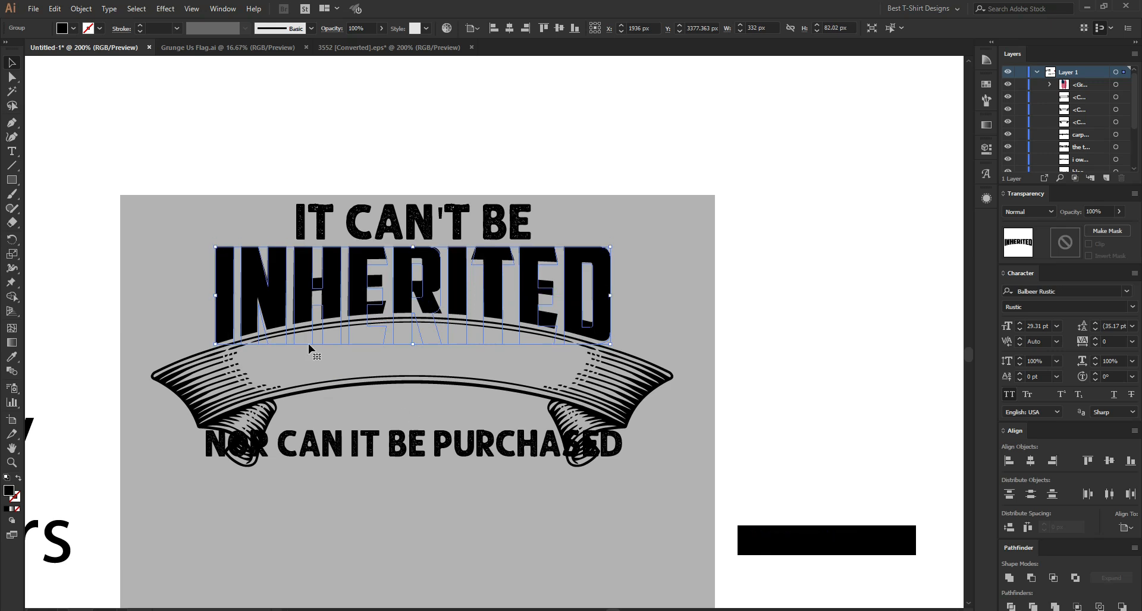
click(415, 402)
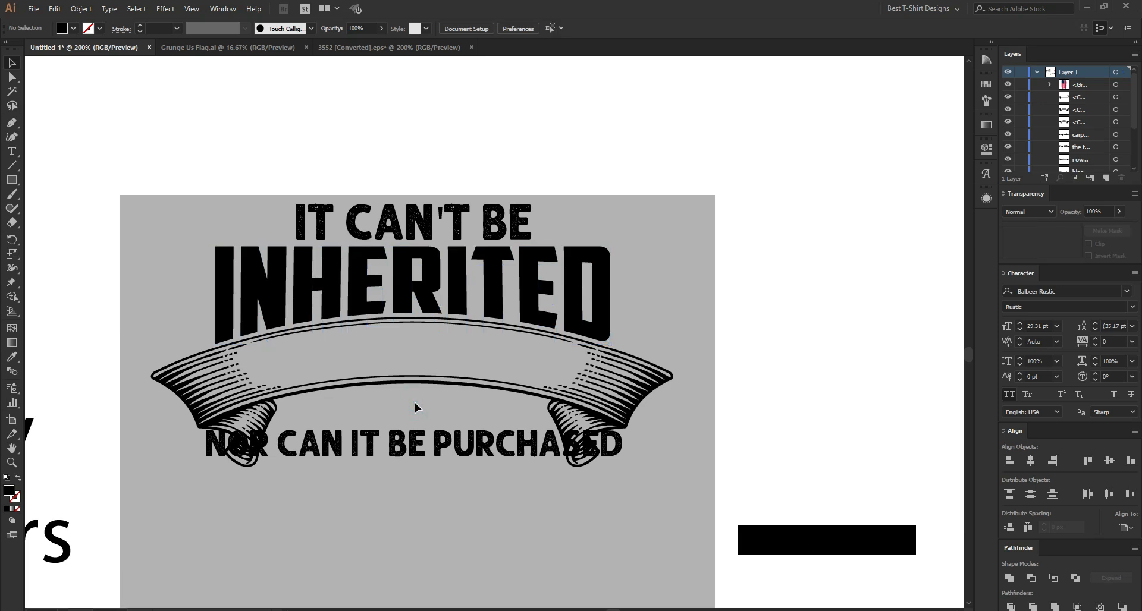
- Nudge the ribbon banner vertically so its upper edge follows closely beneath the arched lower edge of INHERITED
click(603, 384)
key(Down)
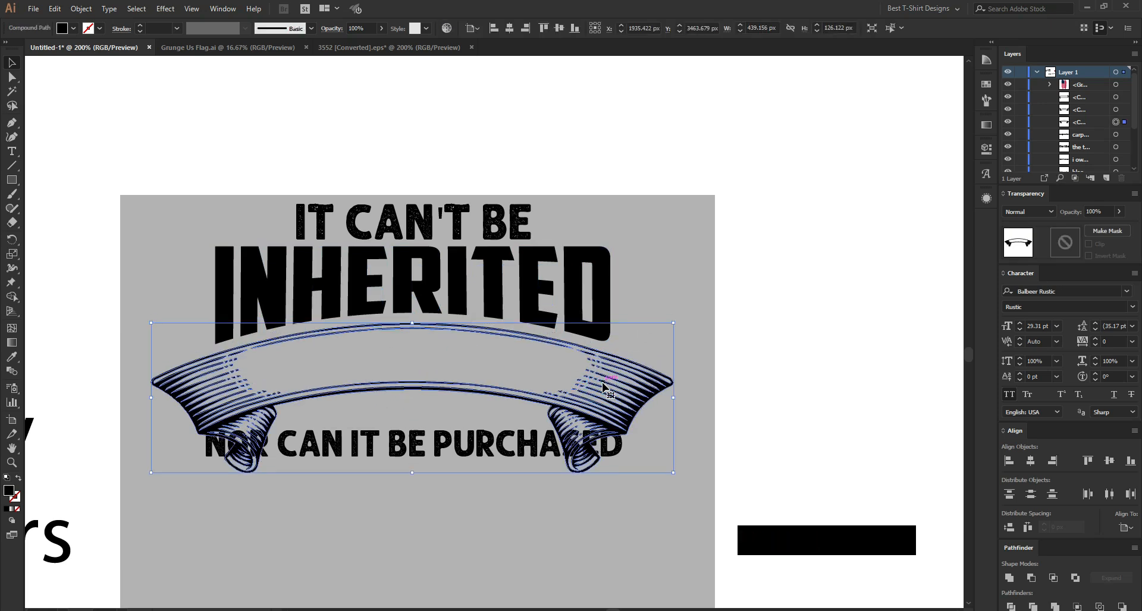
key(Up)
scroll(401, 388, up, 1)
drag(435, 375, 436, 378)
click(458, 416)
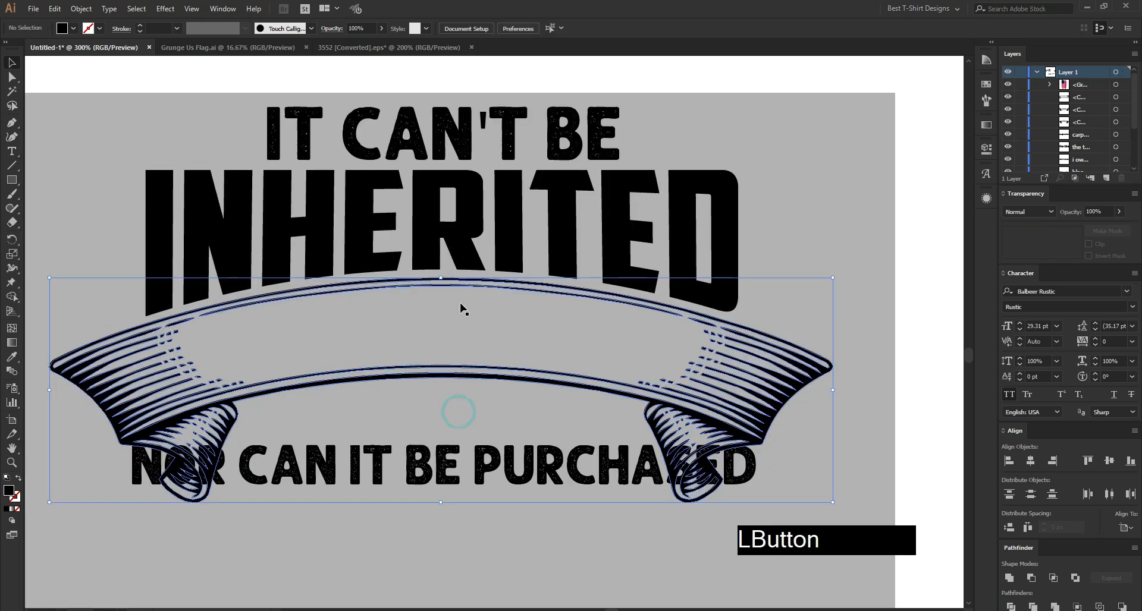
- Move the line NOR CAN IT BE PURCHASED up onto the blank band of the ribbon
scroll(461, 308, down, 1)
drag(452, 416, 479, 512)
scroll(491, 546, down, 2)
drag(511, 453, 509, 260)
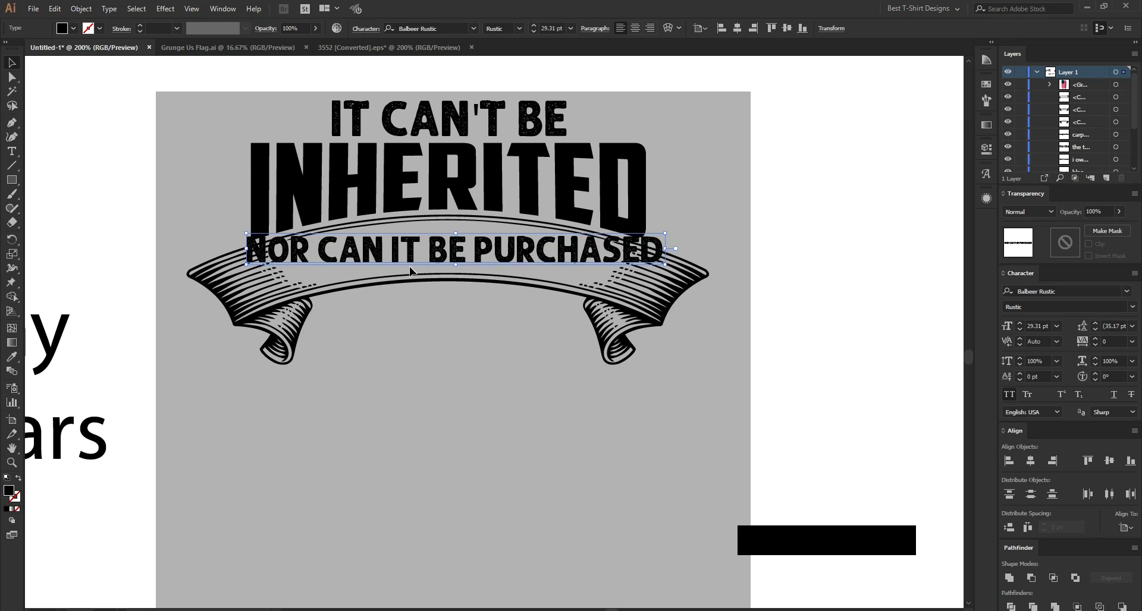
alt+scroll(444, 287, down, 1)
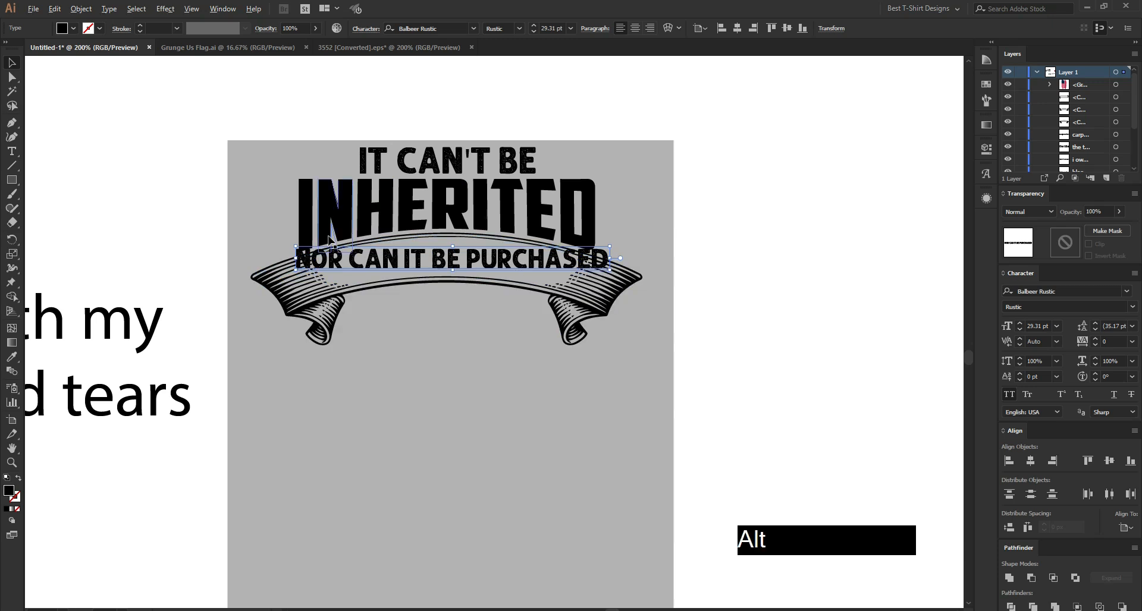
alt+scroll(333, 238, up, 2)
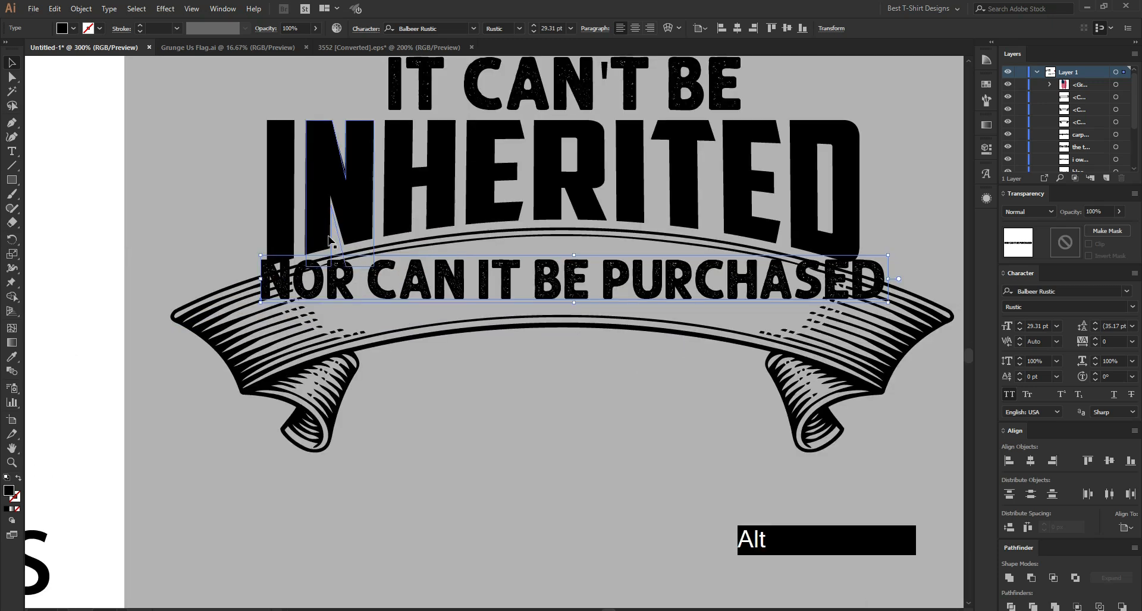
- Change the font of NOR CAN IT BE PURCHASED to American Captain, then scale it to about 40.2 pt within the ribbon band
right_click(428, 284)
mouse_move(511, 331)
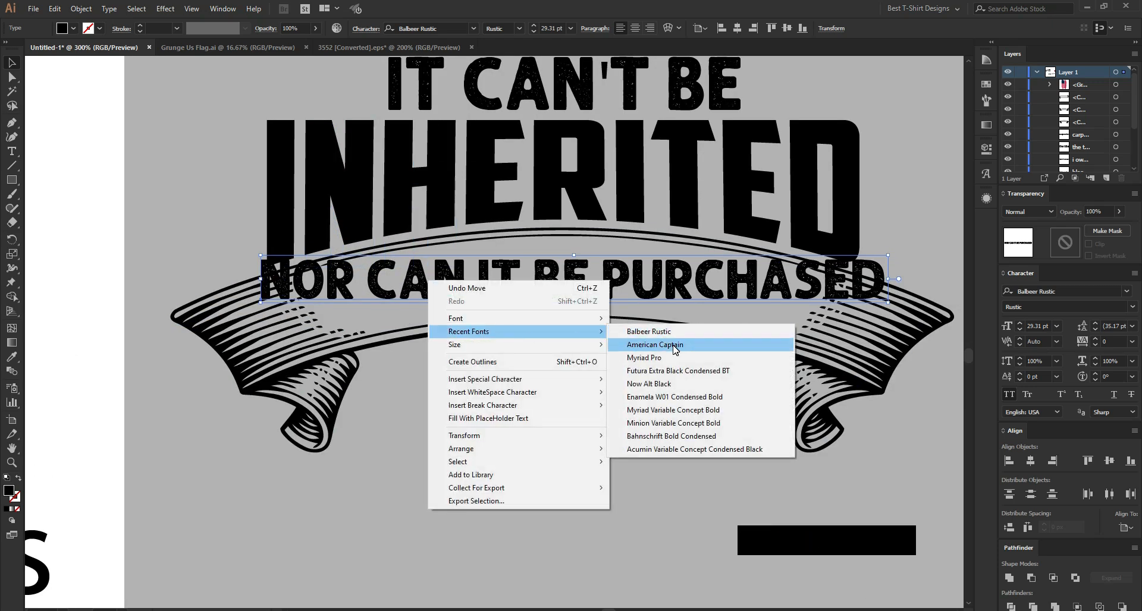
click(673, 346)
drag(681, 284, 836, 289)
drag(579, 388, 477, 351)
drag(509, 268, 479, 305)
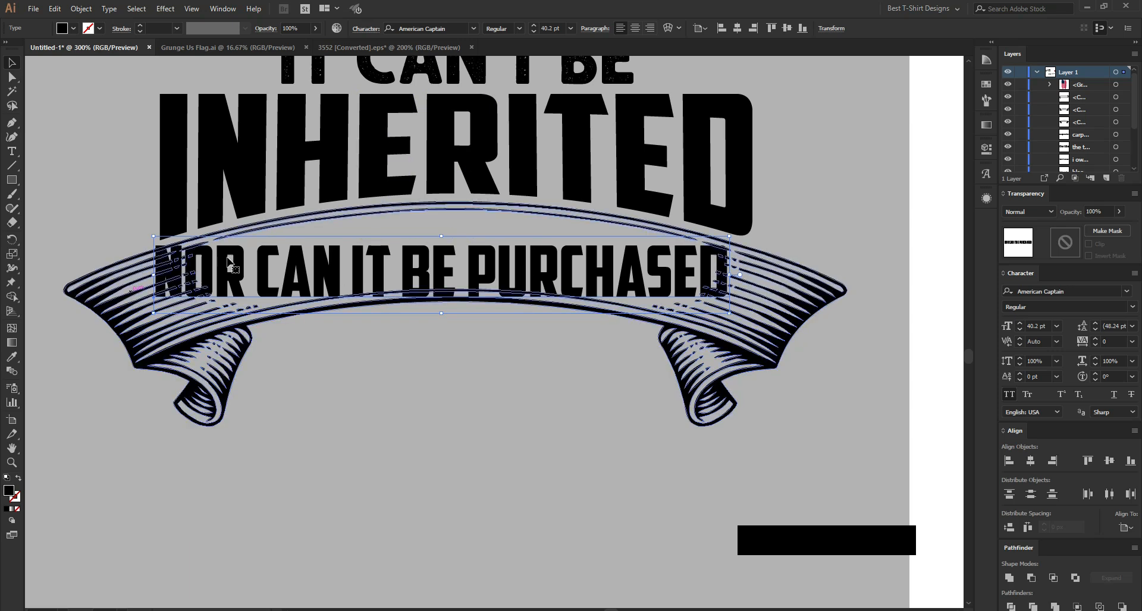
- Apply an Arc warp with a 30% horizontal bend to NOR CAN IT BE PURCHASED
click(169, 9)
mouse_move(199, 163)
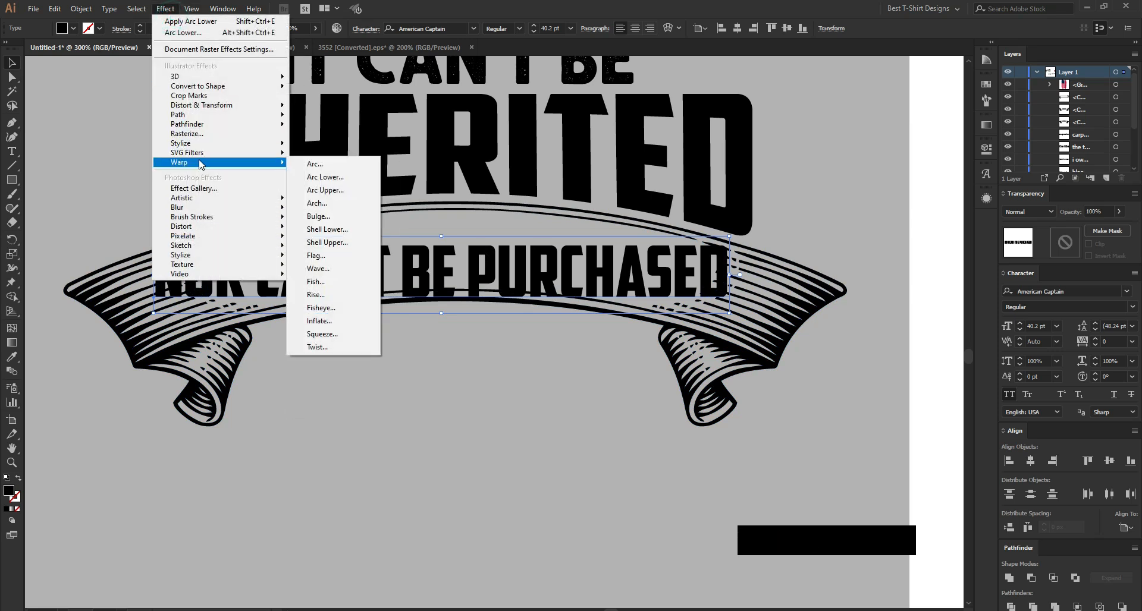
click(331, 163)
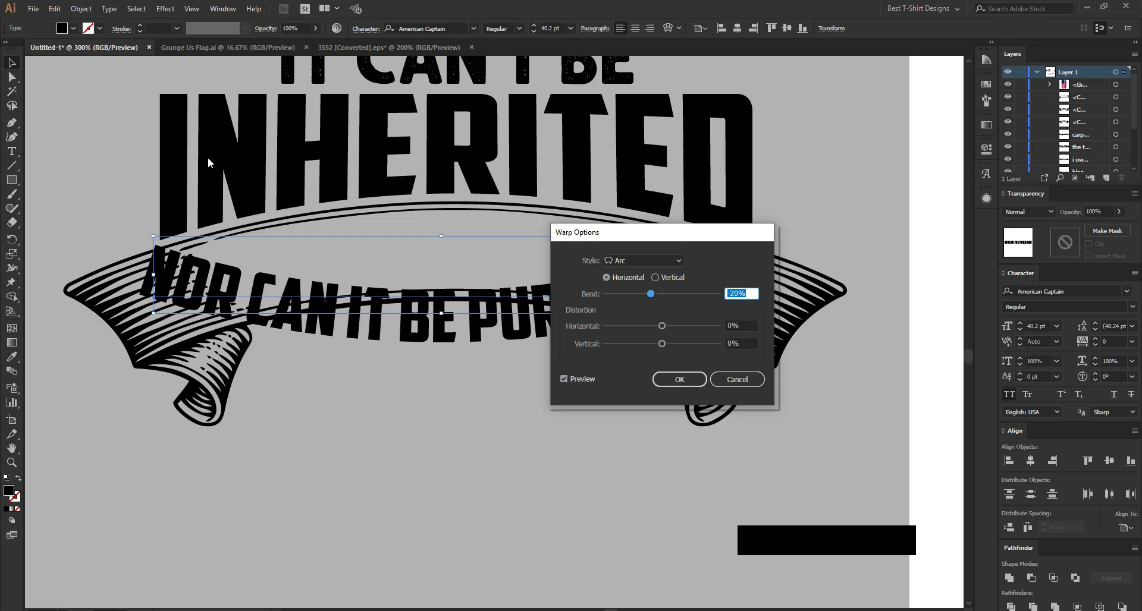
key(shift+Down)
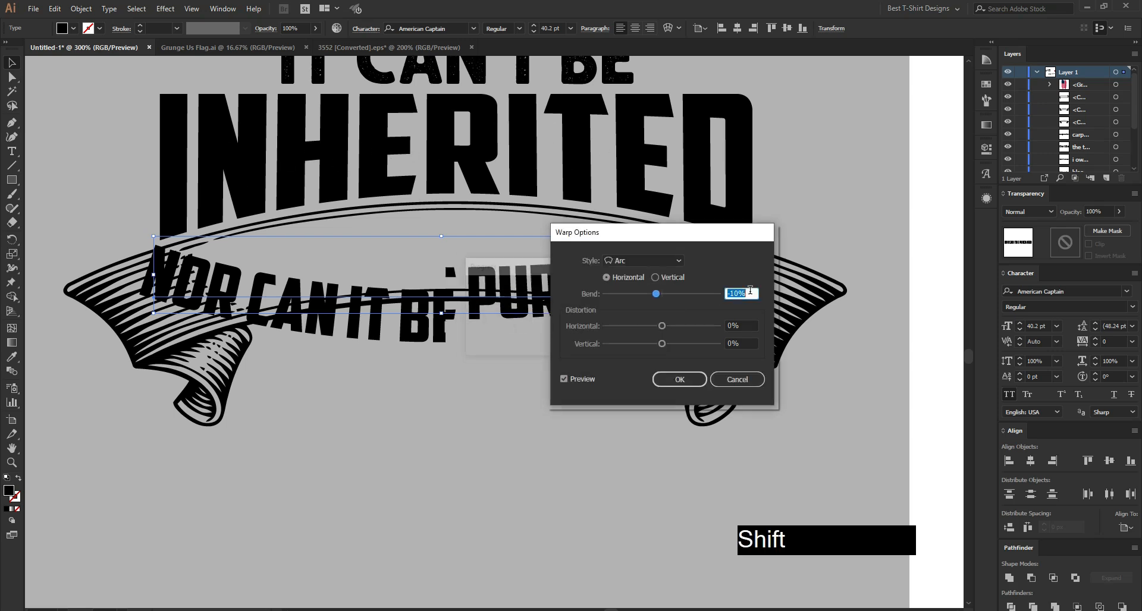
key(shift+Up)
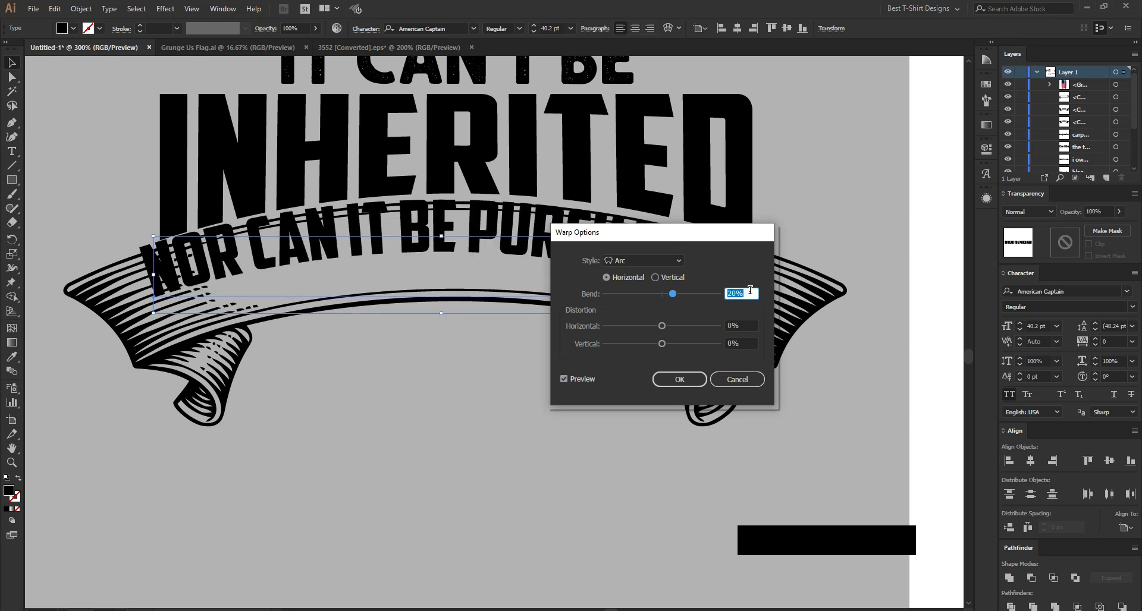
click(673, 375)
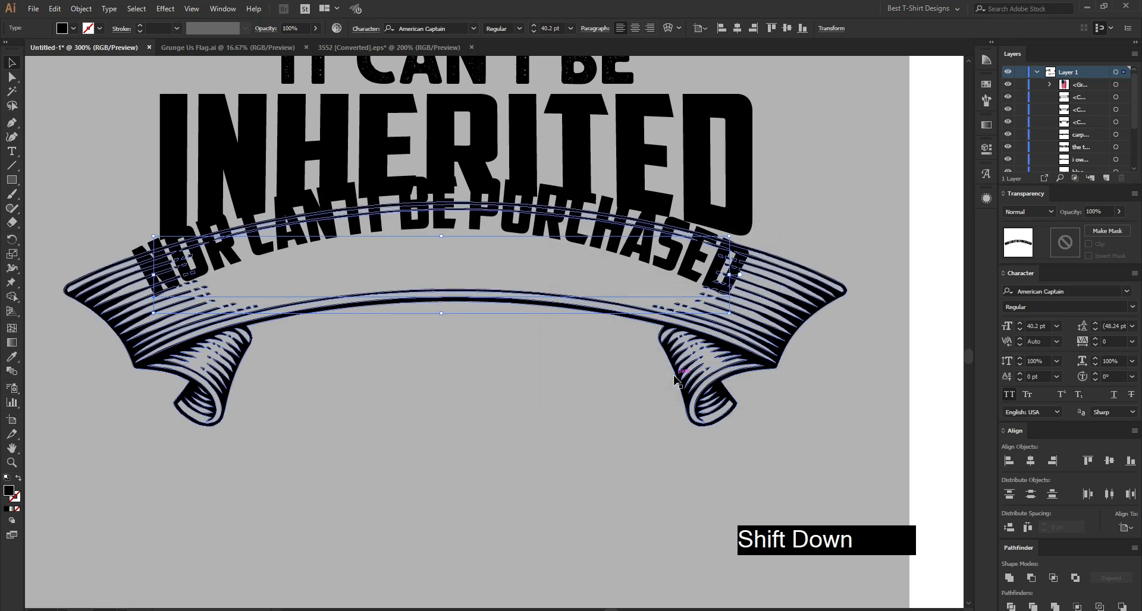
- Nudge the arched line NOR CAN IT BE PURCHASED down and slightly sideways into the ribbon's curved band
key(shift+Down)
key(Up)
key(Up)
key(Up)
key(Up)
key(Up)
key(Up)
key(Right)
key(Right)
key(Down)
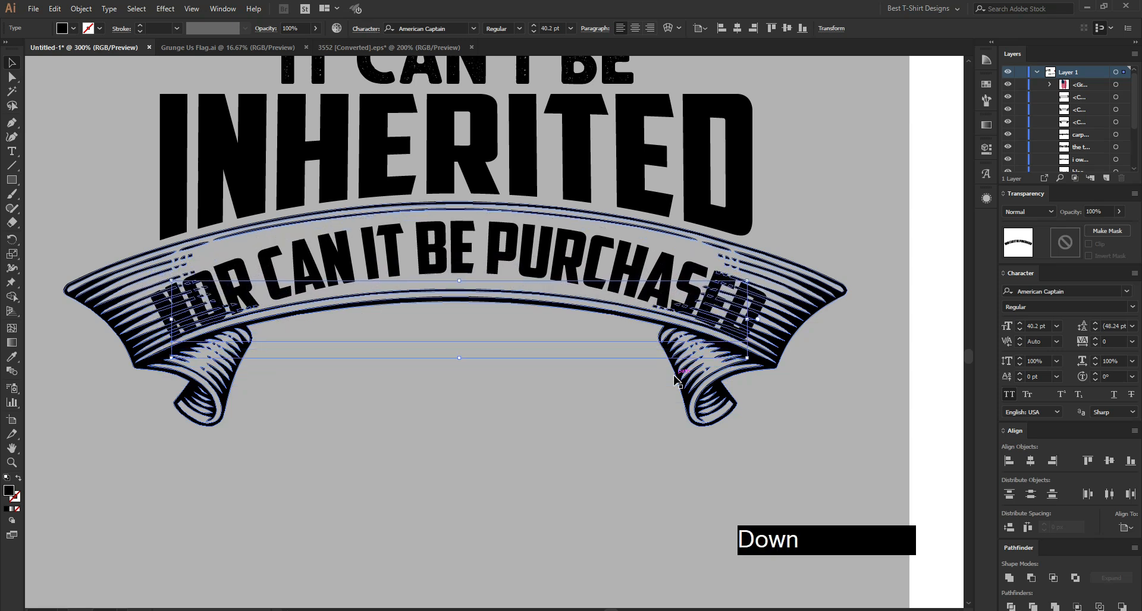
key(Left)
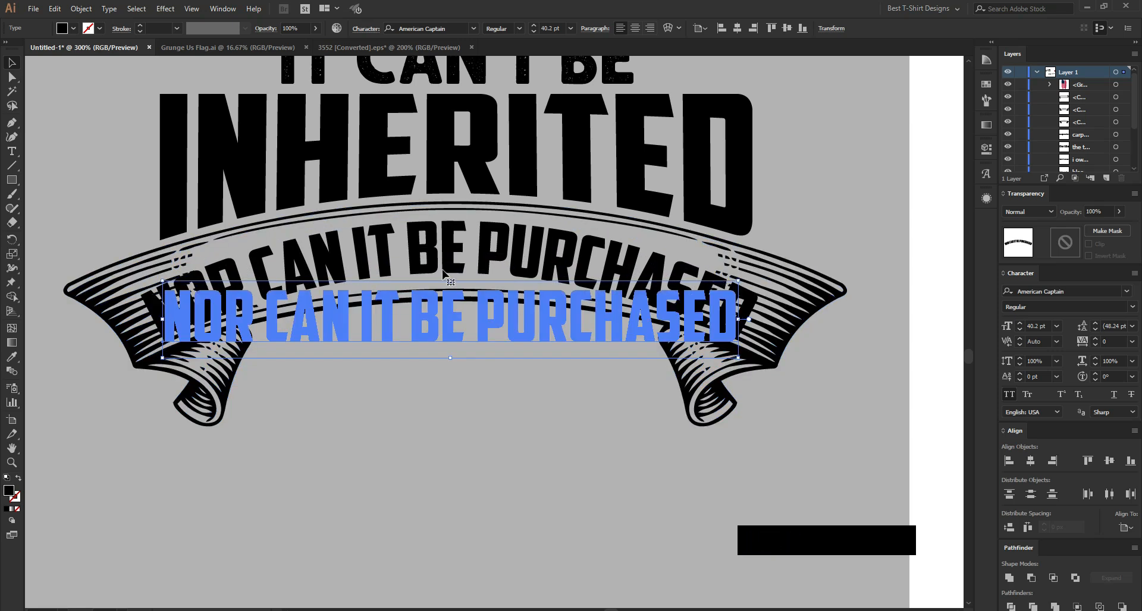
- Reduce the bend of the Arc warp on NOR CAN IT BE PURCHASED to 20%
click(987, 151)
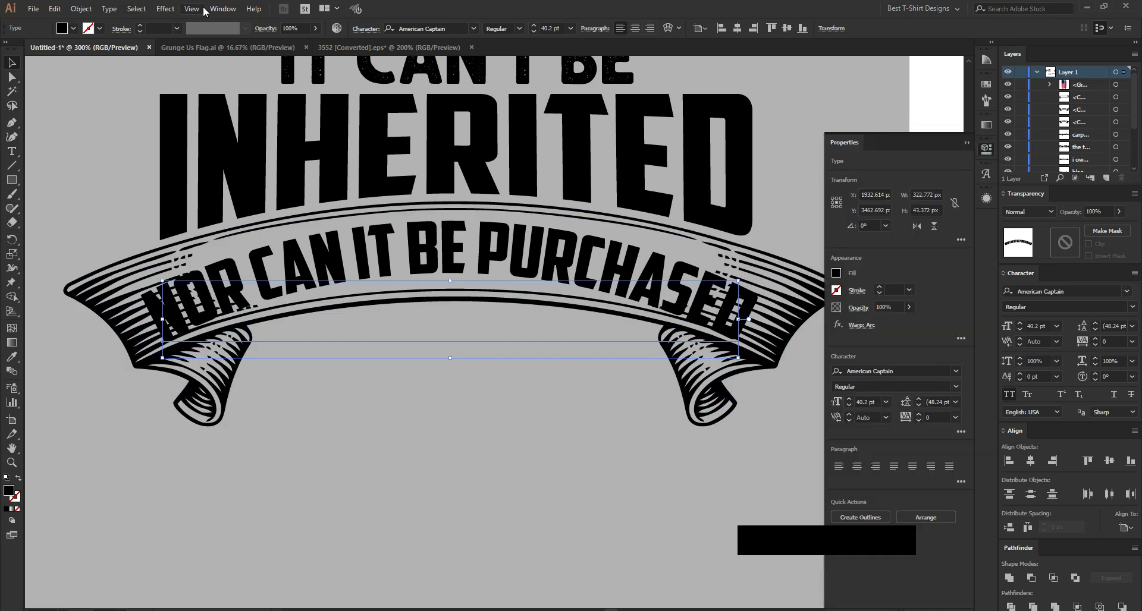
click(222, 9)
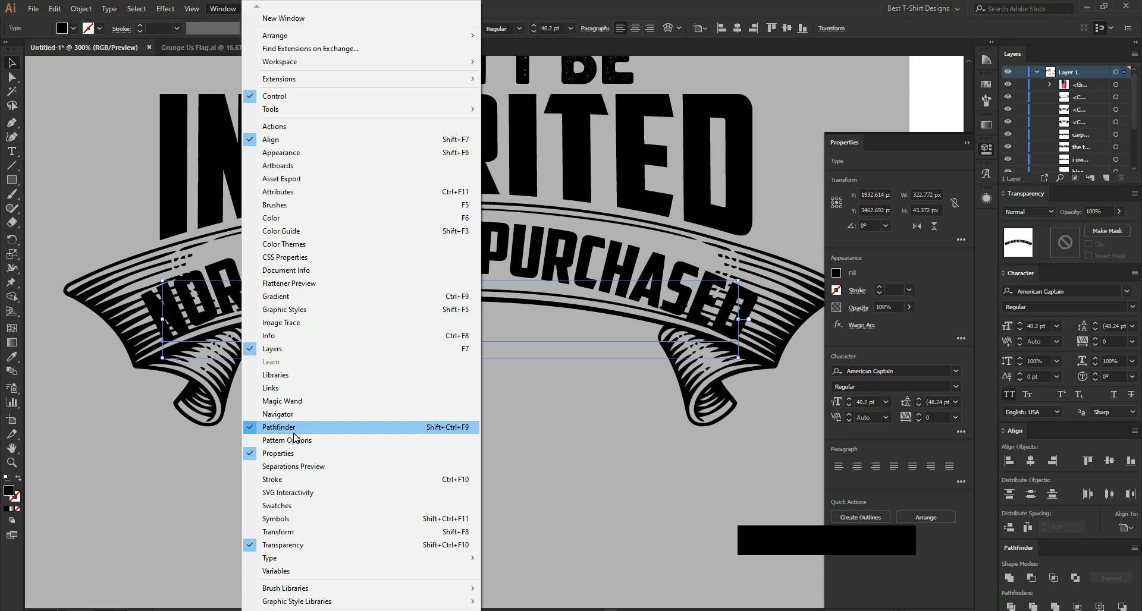
click(839, 16)
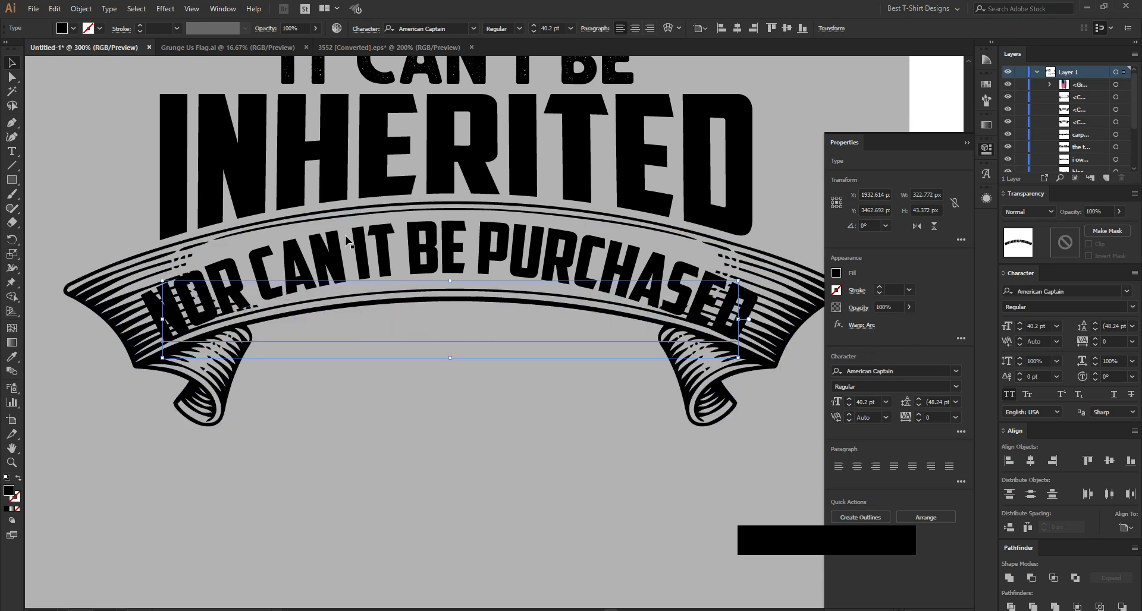
click(871, 328)
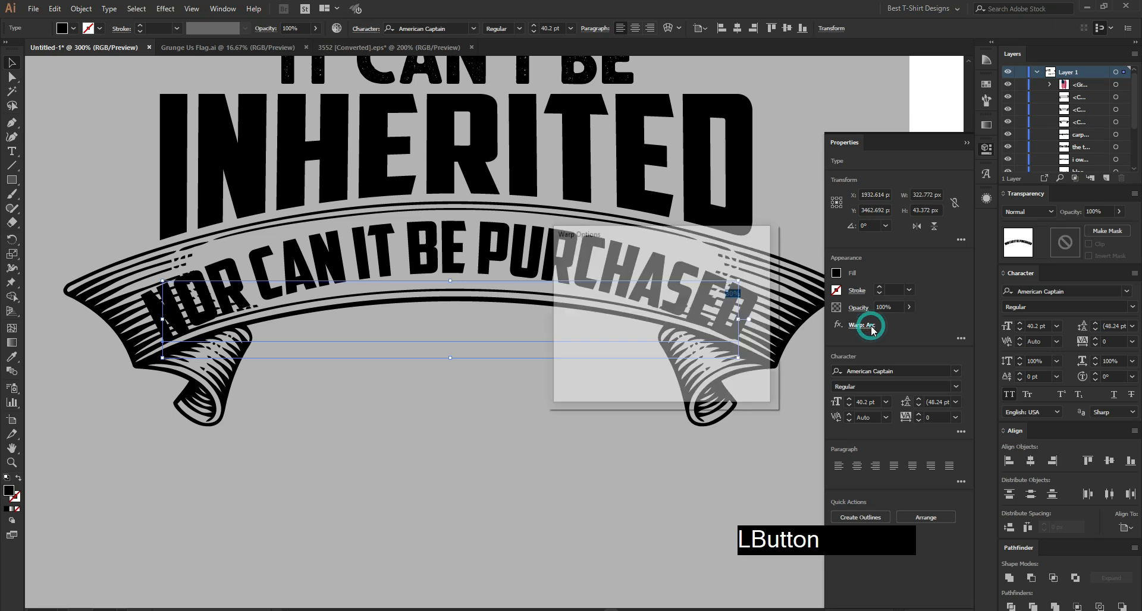
drag(670, 233, 884, 159)
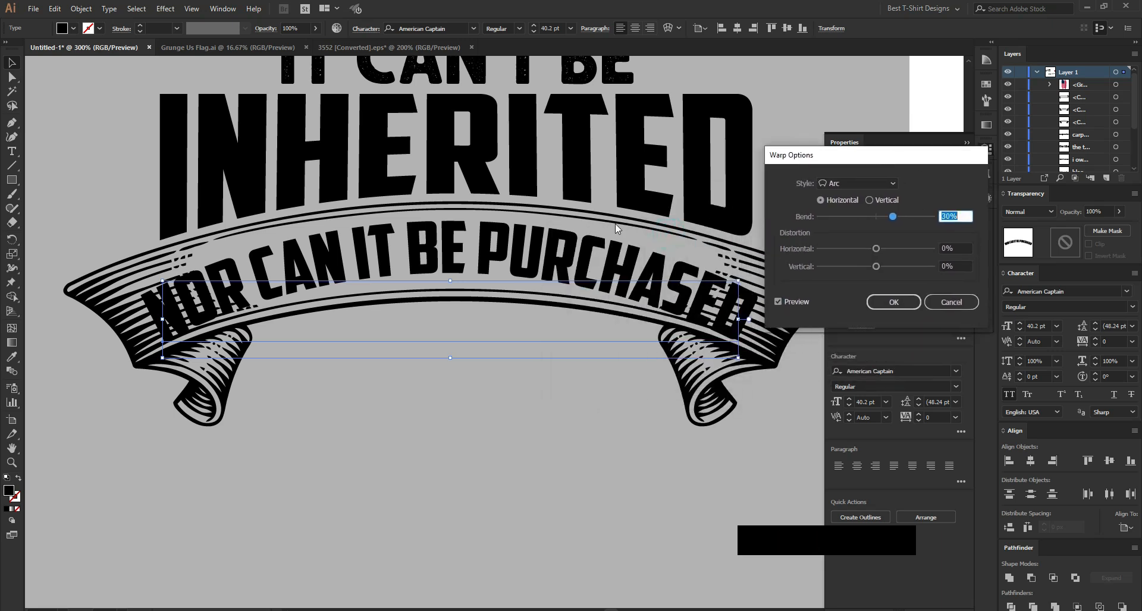
key(shift+Down)
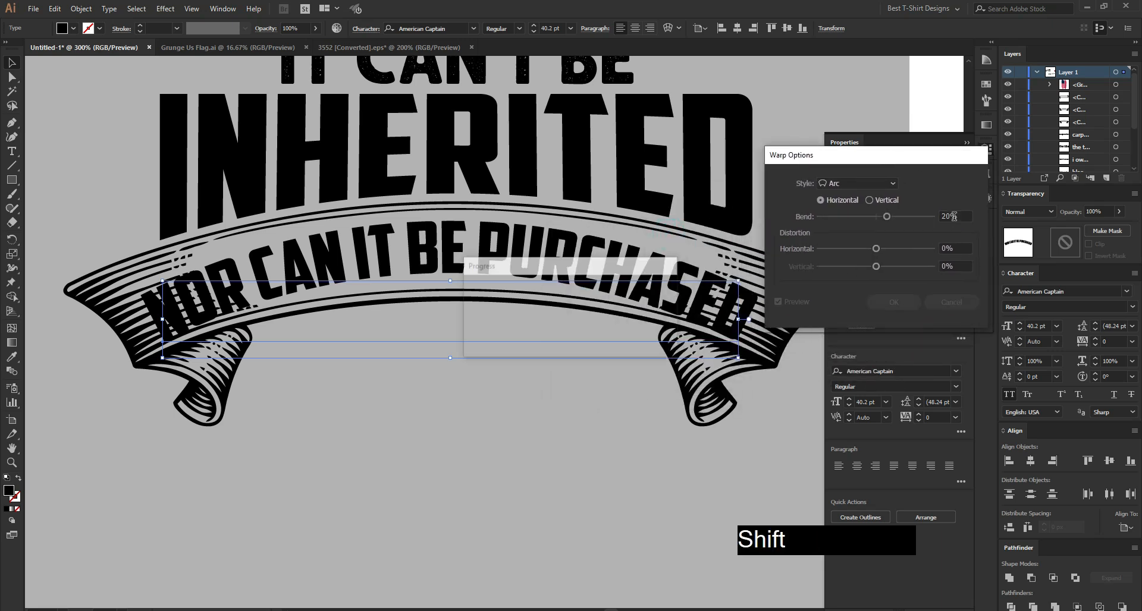
click(885, 304)
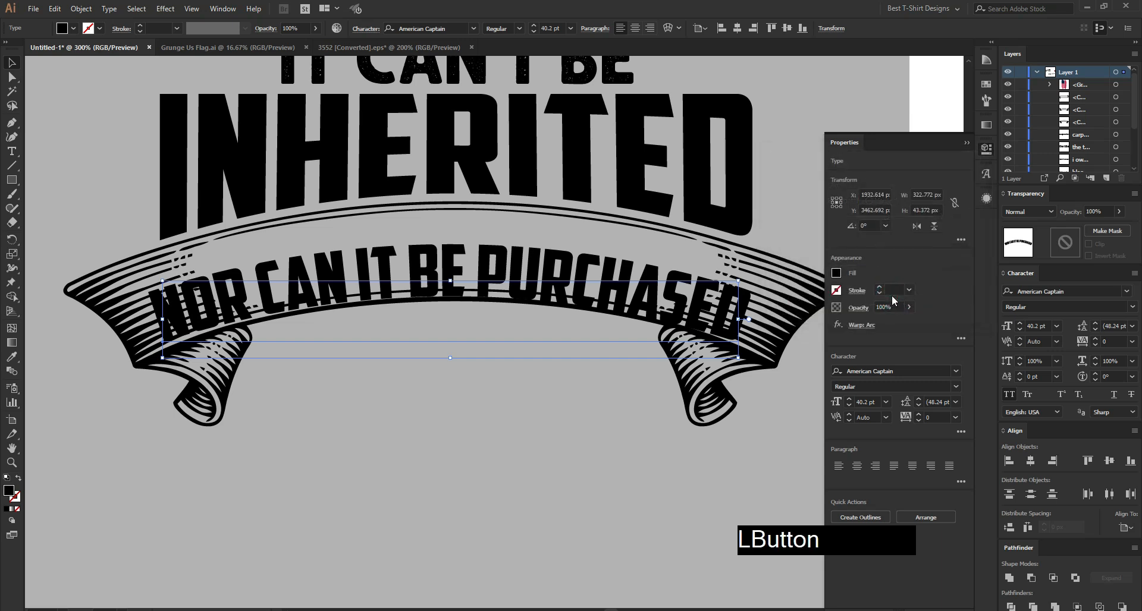
- Reposition NOR CAN IT BE PURCHASED vertically so it sits midway between the ribbon's upper and lower edges
key(shift+Up)
key(shift+Up)
key(shift+Up)
key(shift+Up)
key(shift+Up)
key(shift+Down)
key(shift+Down)
key(shift+Down)
key(shift+Down)
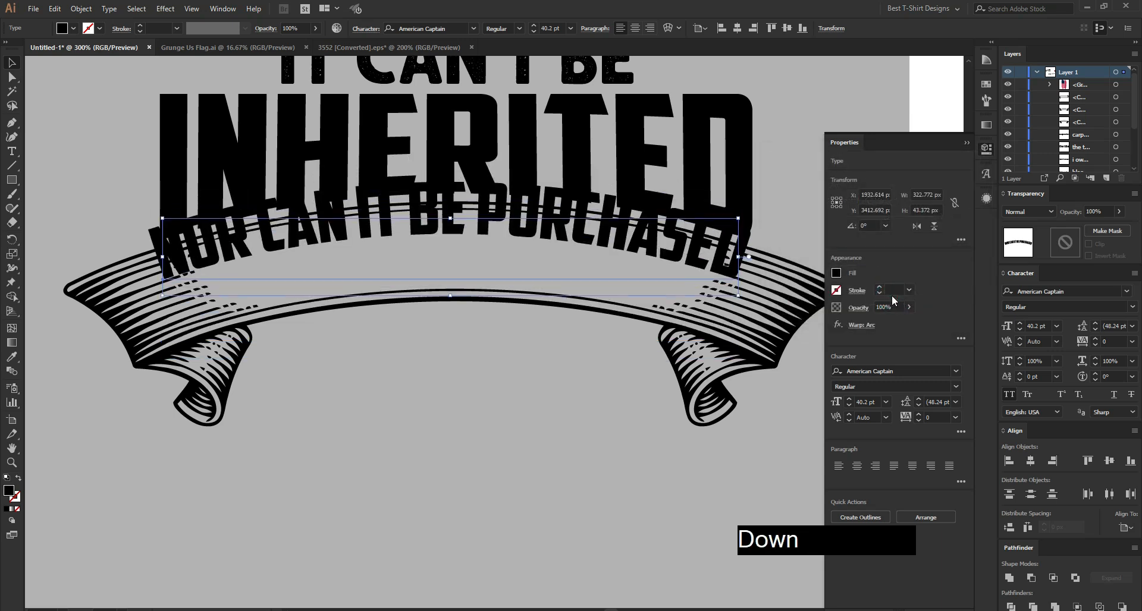
key(Down)
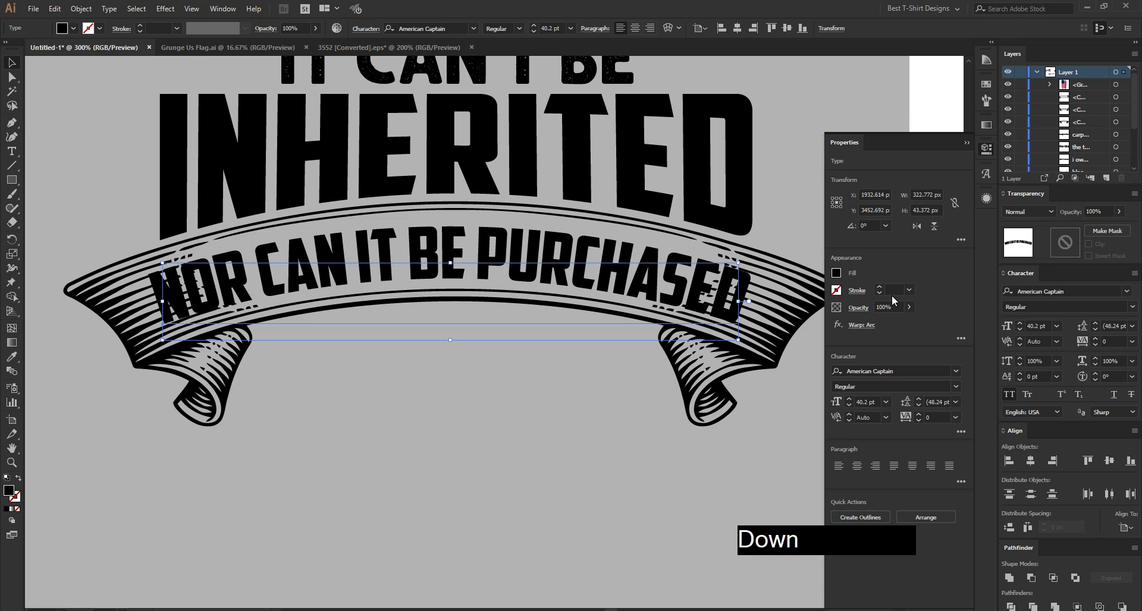
- Enlarge NOR CAN IT BE PURCHASED to about 43.68 pt and raise its Arc warp bend to 22%
drag(741, 316, 766, 318)
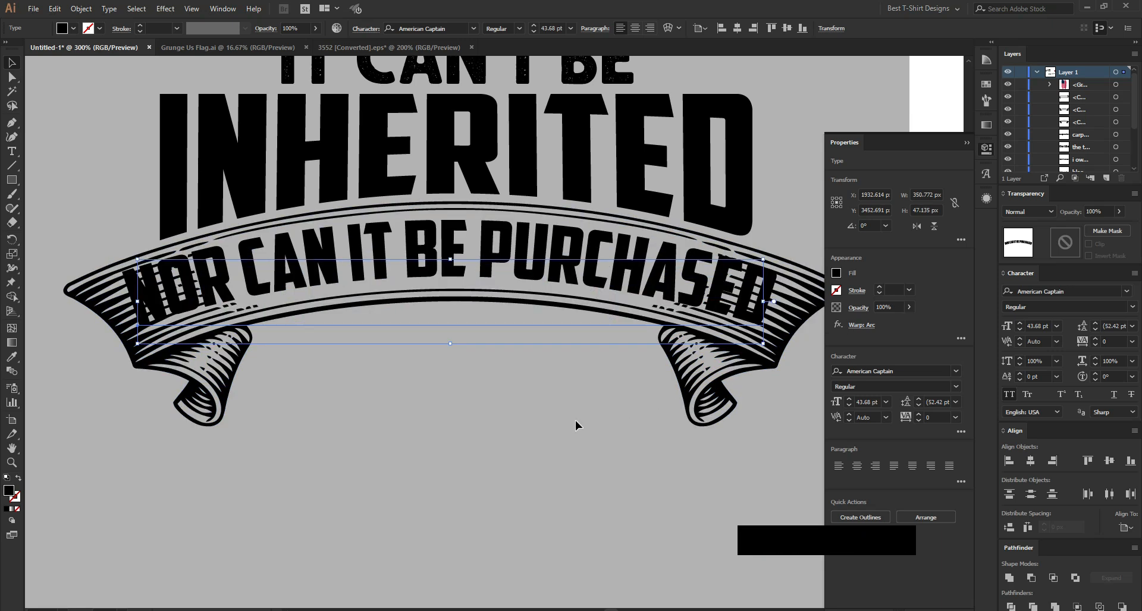
key(Right)
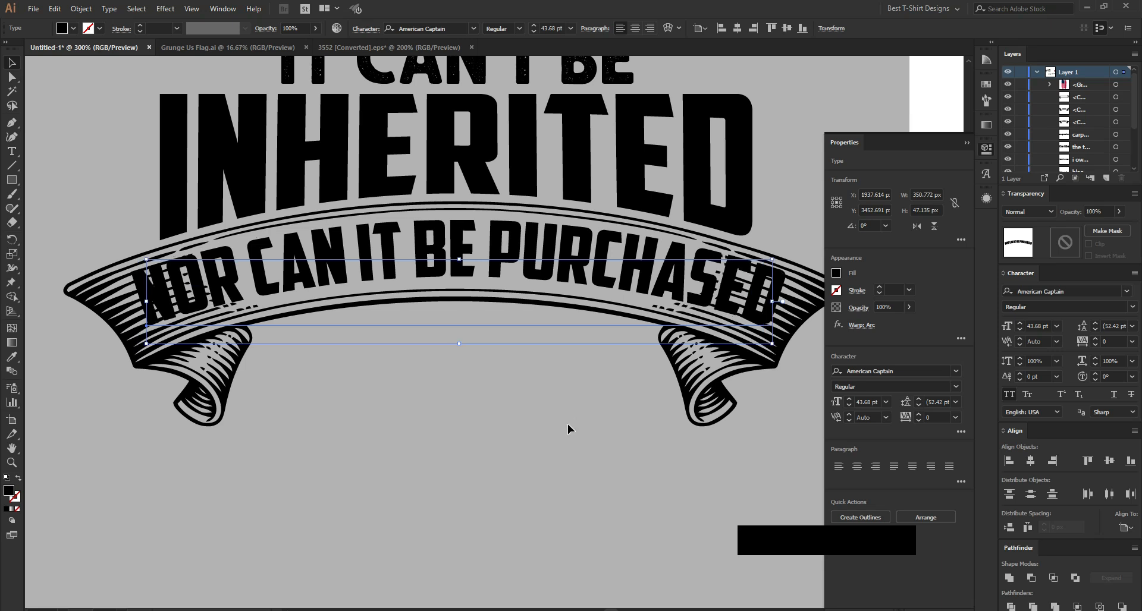
click(862, 326)
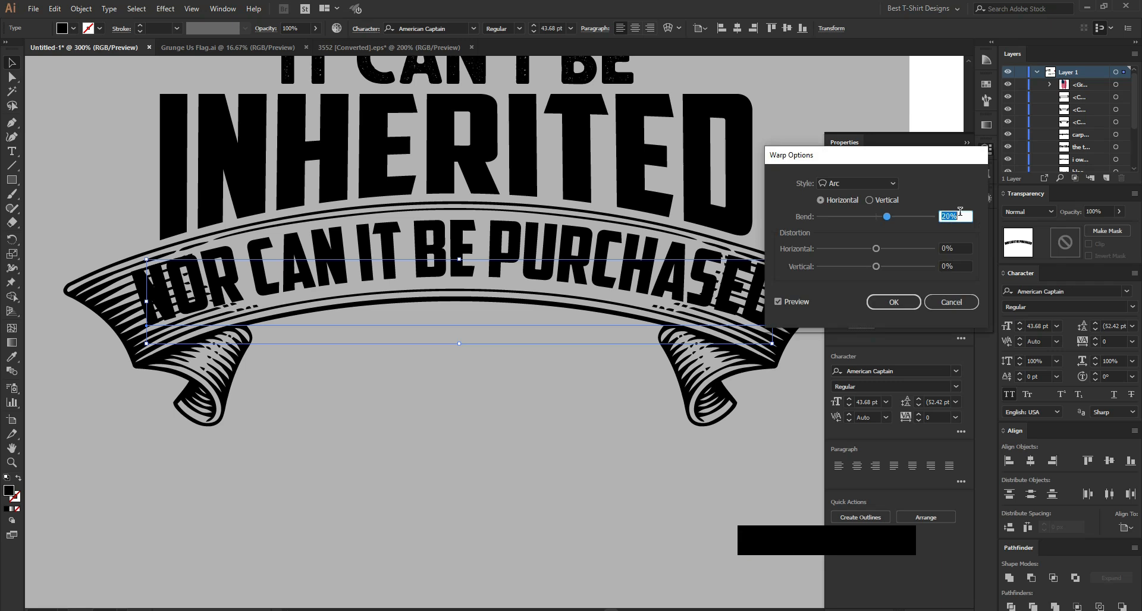
key(Up)
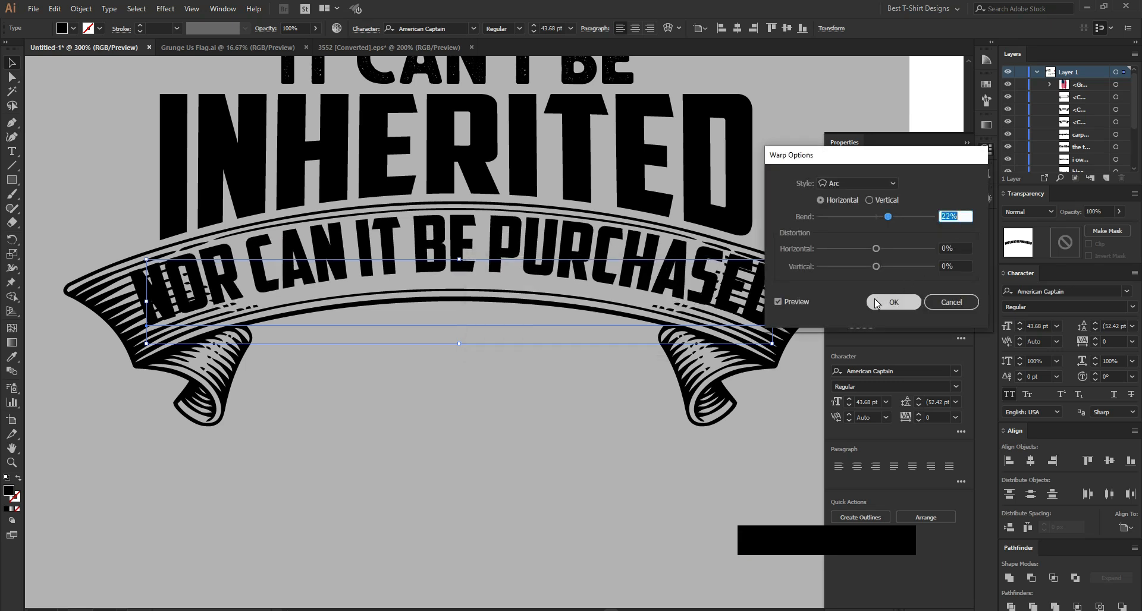
click(892, 302)
drag(480, 320, 497, 320)
- Select the three text lines with the ribbon and align them horizontally on their centres
alt+scroll(509, 423, down, 1)
drag(574, 461, 341, 69)
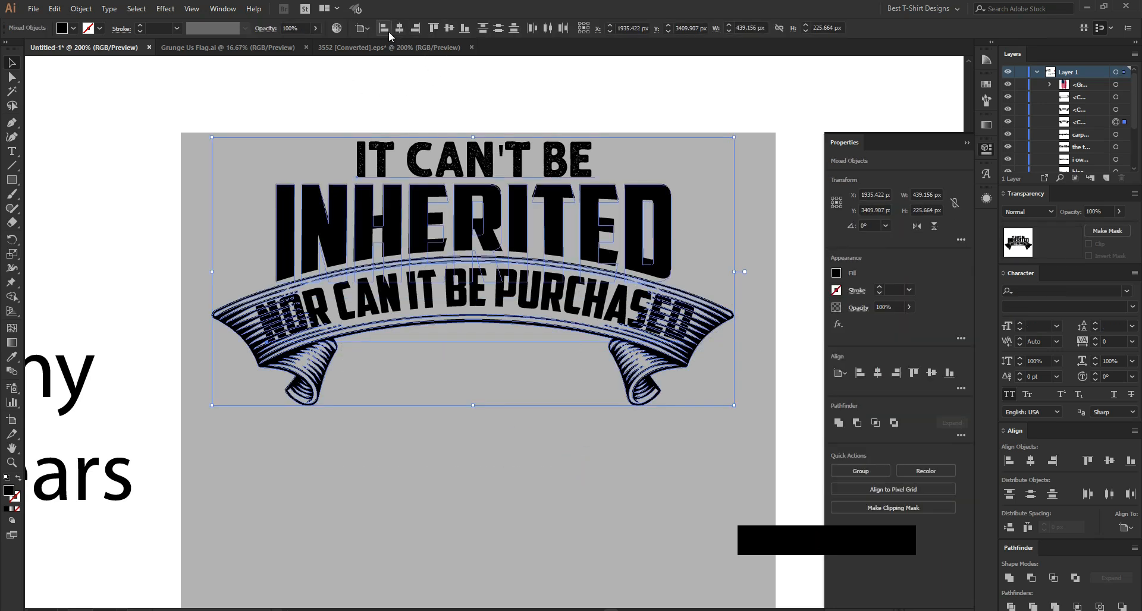
click(362, 28)
click(372, 41)
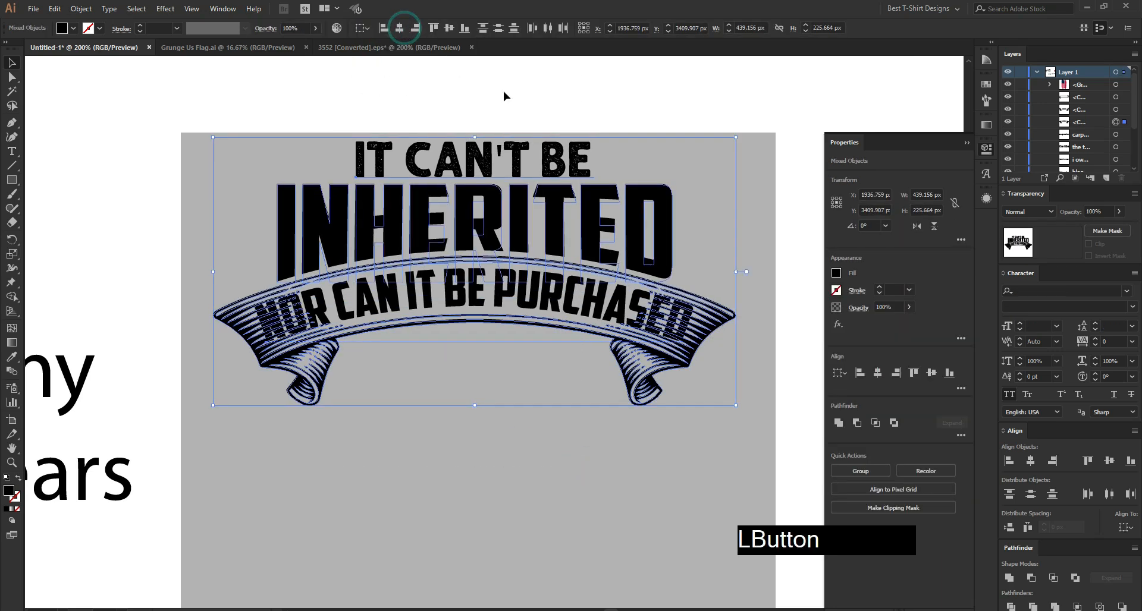
click(578, 361)
alt+scroll(547, 372, up, 1)
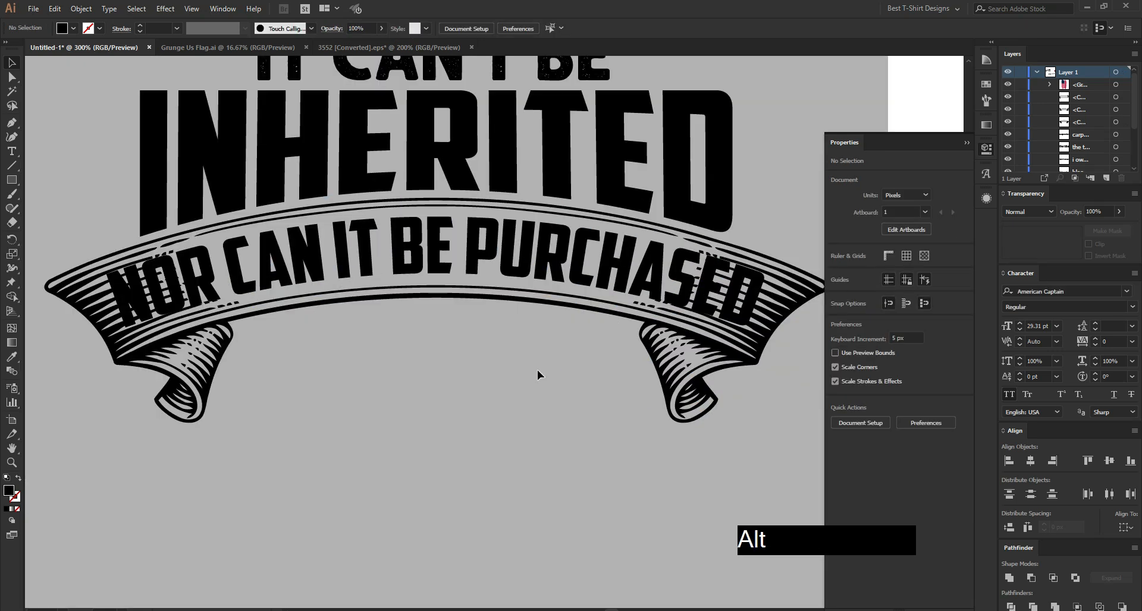
- Nudge the ribbon and NOR CAN IT BE PURCHASED sideways and back to their original position
alt+scroll(509, 373, down, 1)
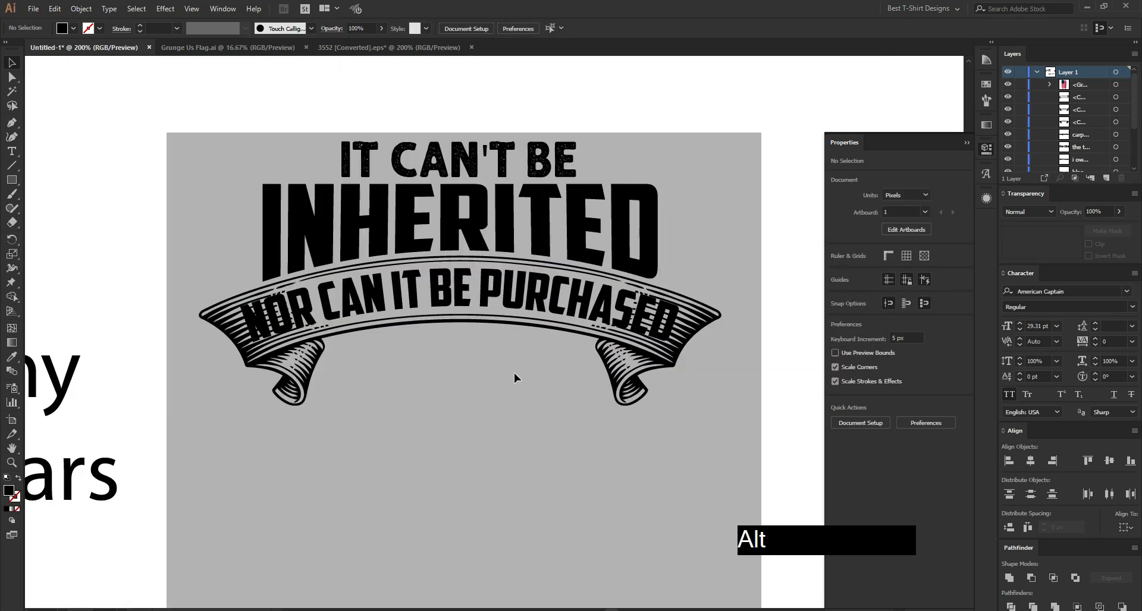
click(721, 397)
drag(566, 321, 567, 322)
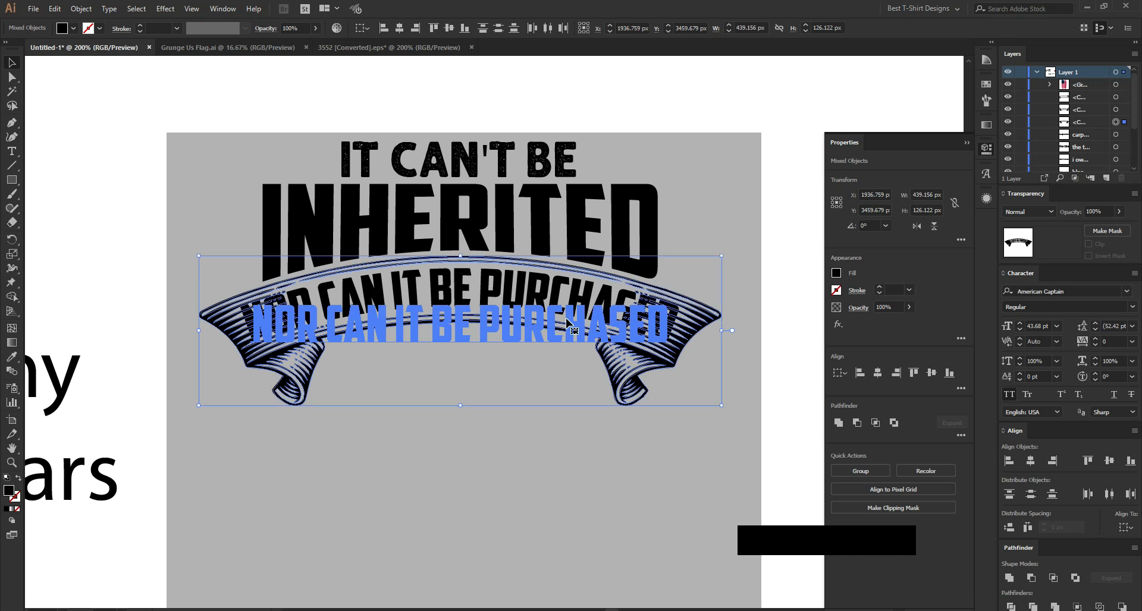
key(Left)
key(Right)
click(469, 497)
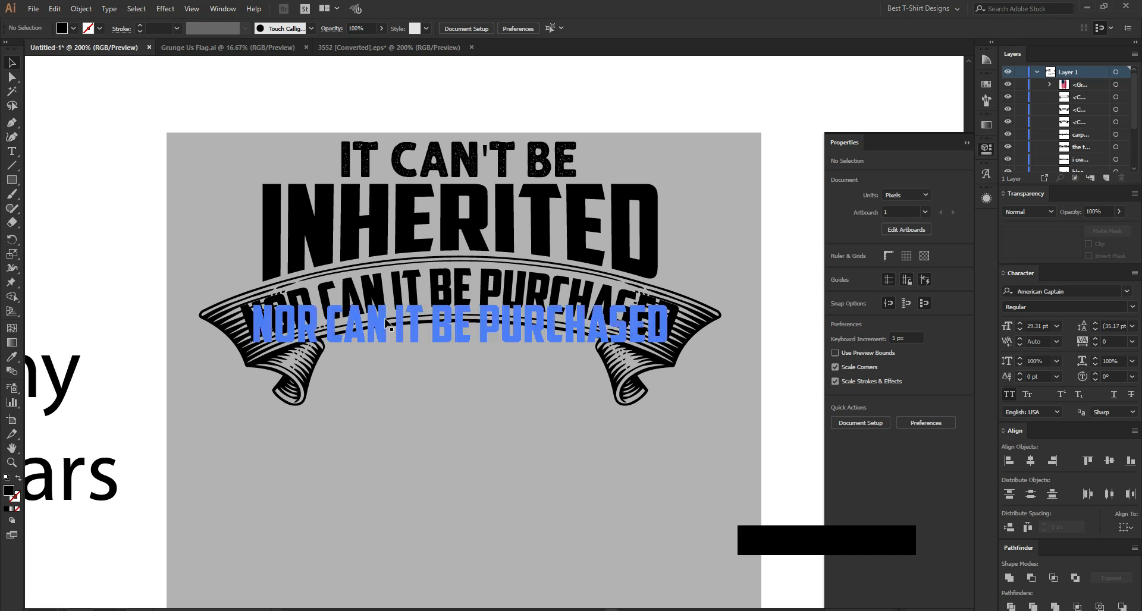
- Place the lines "i've earned it with my" and "blood, sweat and tears" on the gray background, one above the other, under the ribbon
scroll(413, 221, down, 1)
scroll(510, 230, down, 1)
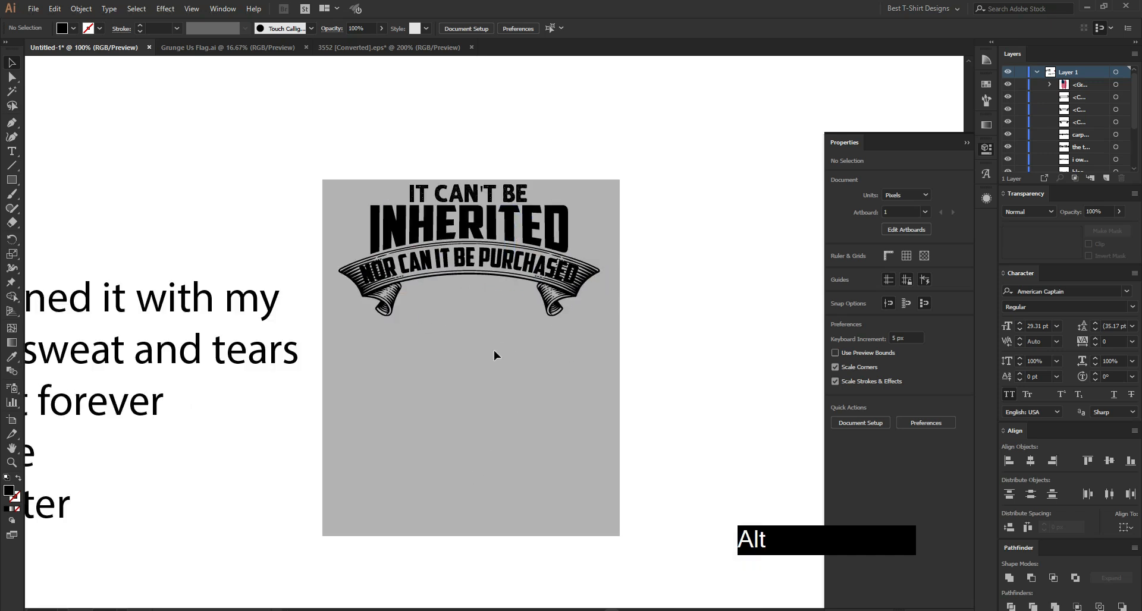
click(487, 408)
scroll(441, 373, down, 1)
scroll(444, 373, up, 1)
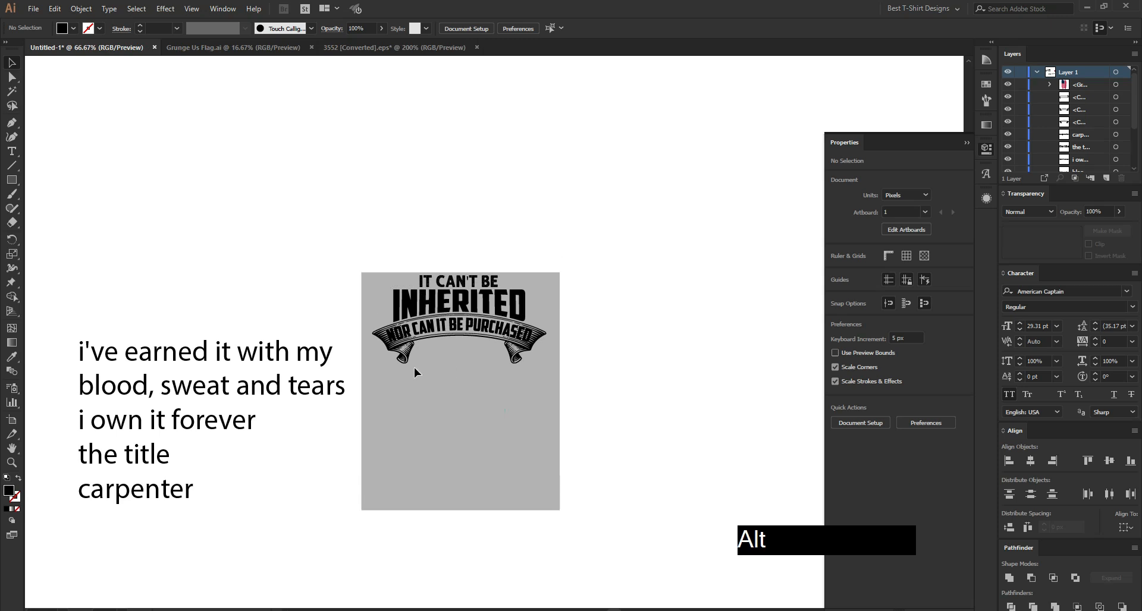
drag(239, 353, 542, 185)
drag(187, 399, 467, 491)
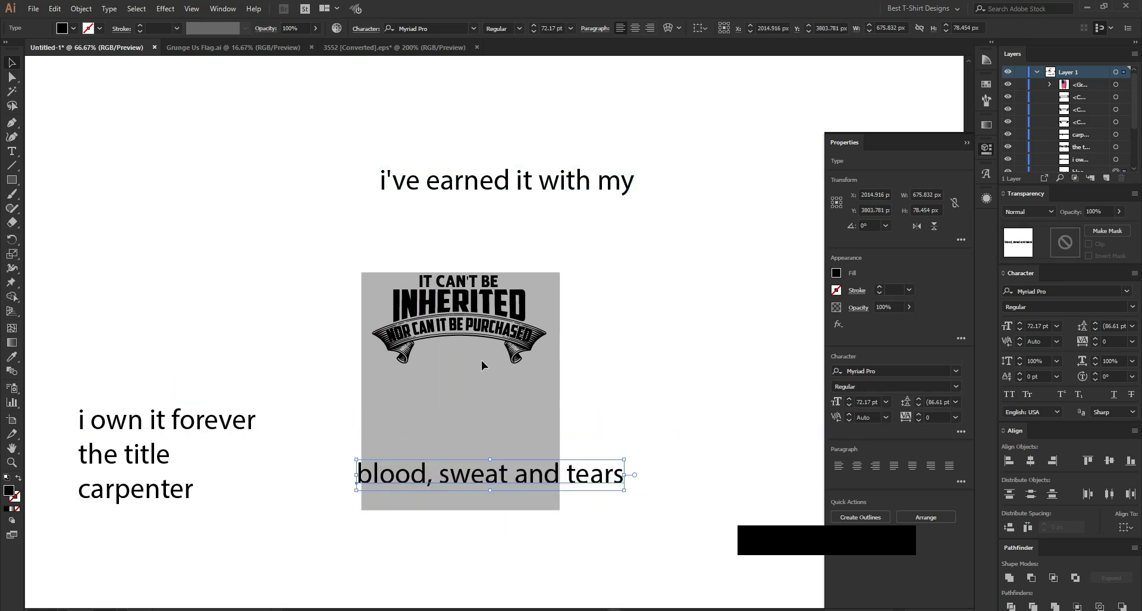
drag(550, 203, 541, 410)
- Set the line "i've earned it with my" in the Balbeer Rustic font with All Caps
alt+scroll(480, 361, up, 2)
scroll(479, 363, down, 1)
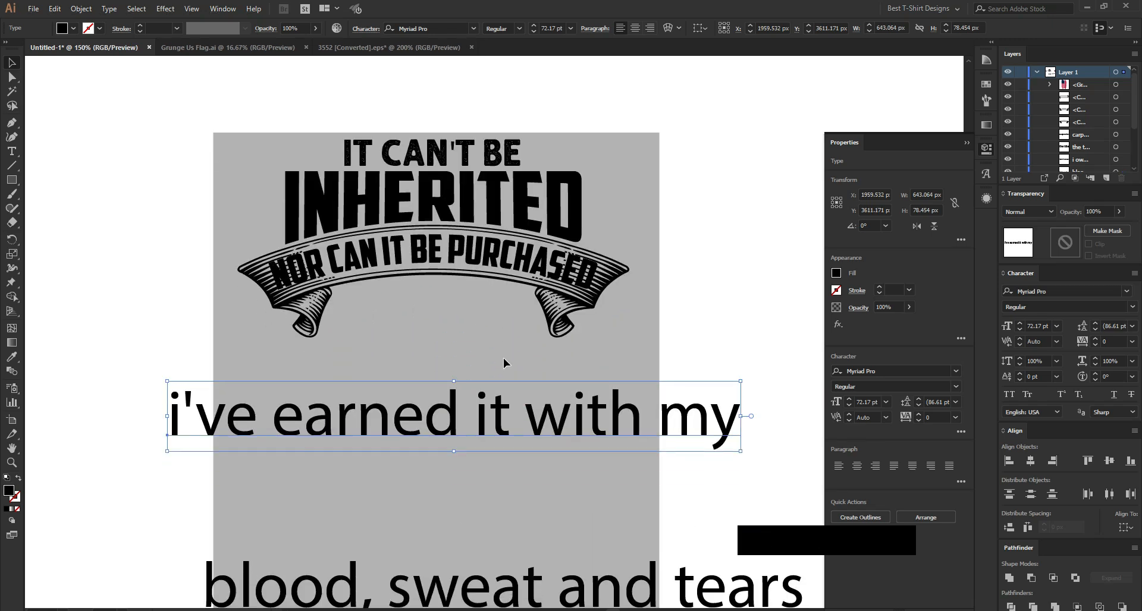
right_click(562, 423)
mouse_move(639, 248)
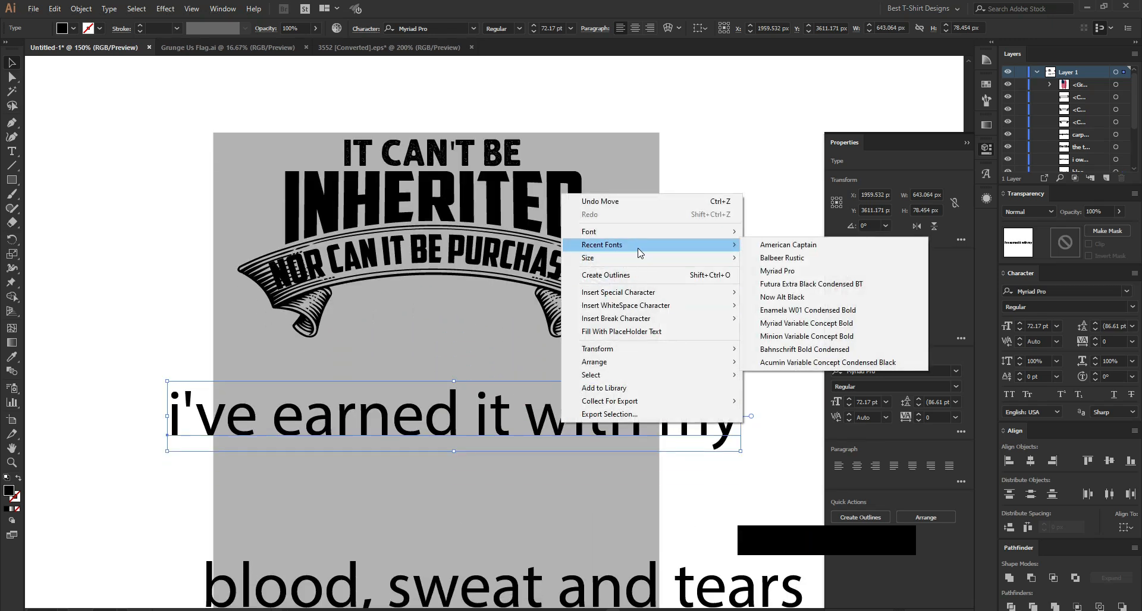
click(813, 262)
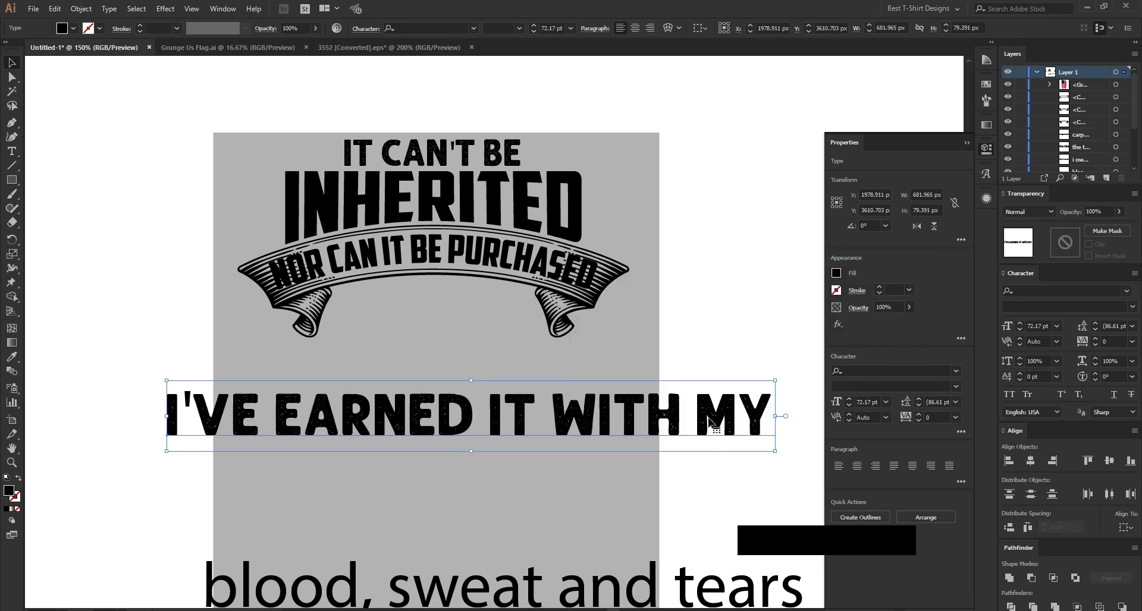
click(1007, 396)
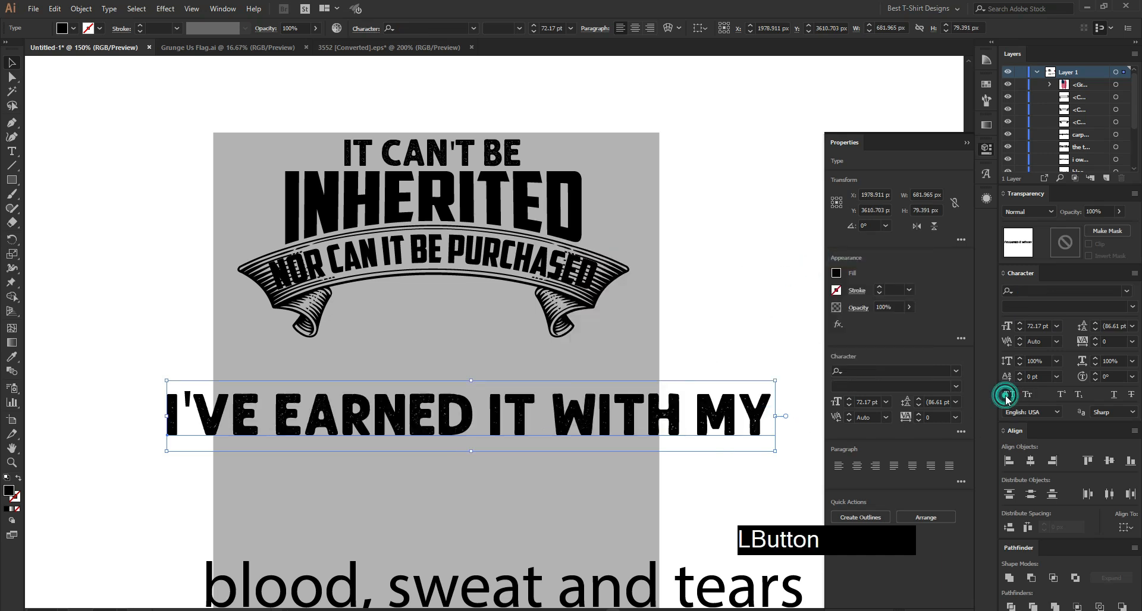
- Raise the apostrophe in I'VE with the Touch Type tool to a baseline shift of 3.33 pt
key(shift+t)
click(190, 400)
key(Up)
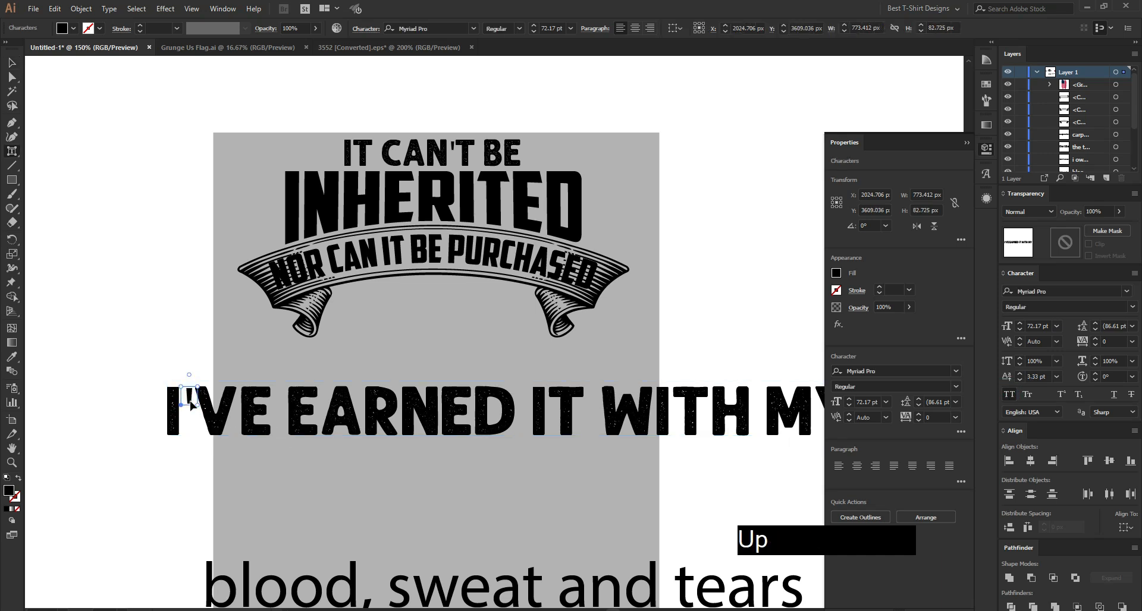
key(Down)
key(v)
- Inspect the fonts of the apostrophe and the letter E in I'VE individually
alt+scroll(306, 419, down, 1)
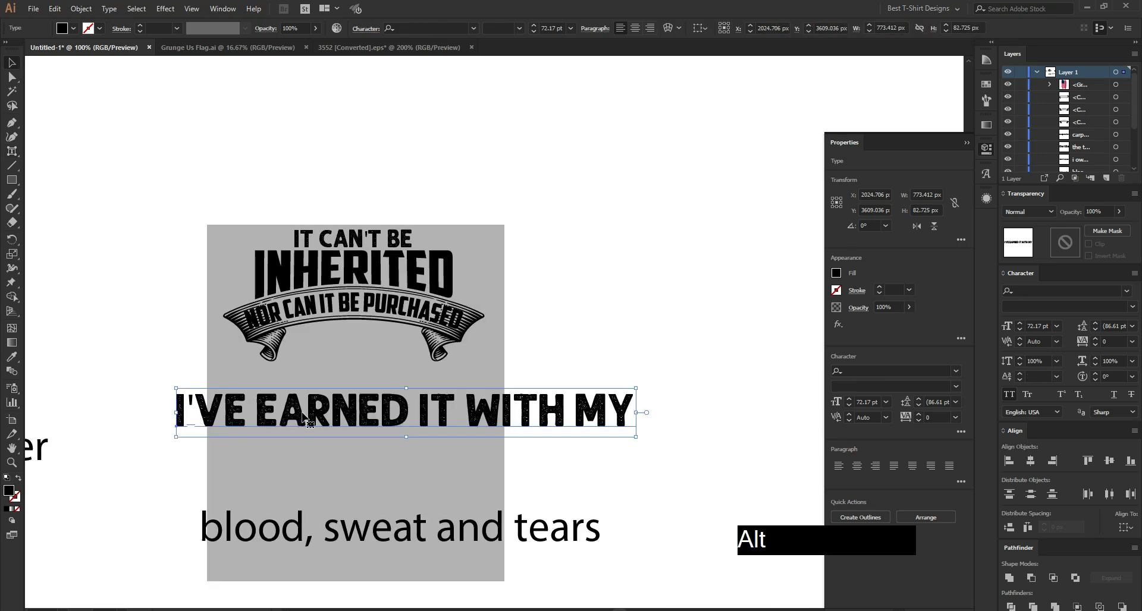
key(shift)
alt+scroll(137, 402, up, 3)
key(shift)
key(shift+t)
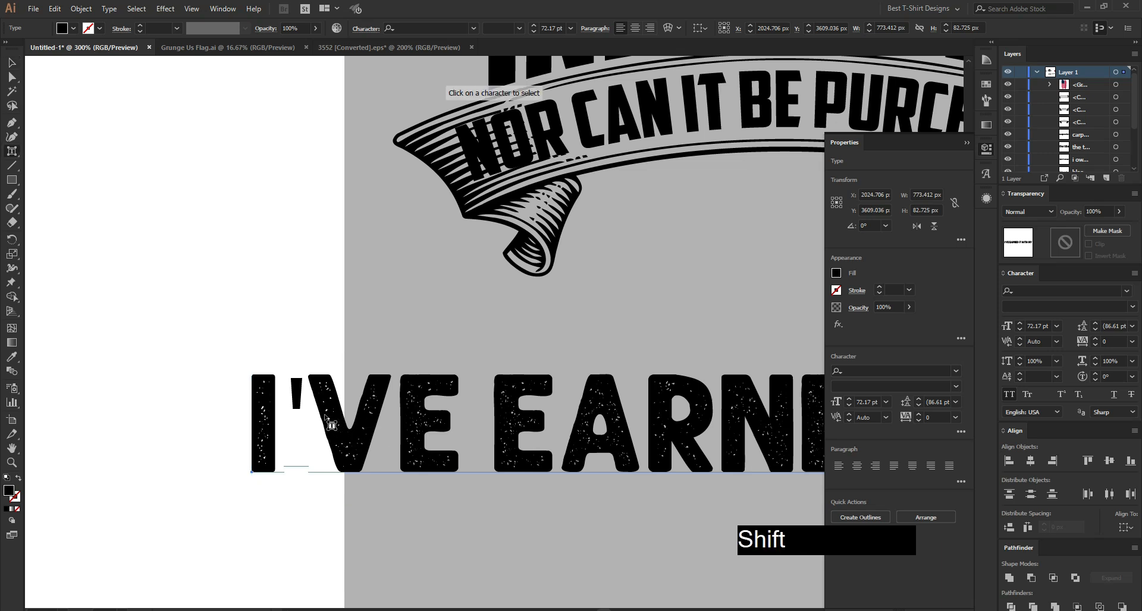
click(302, 393)
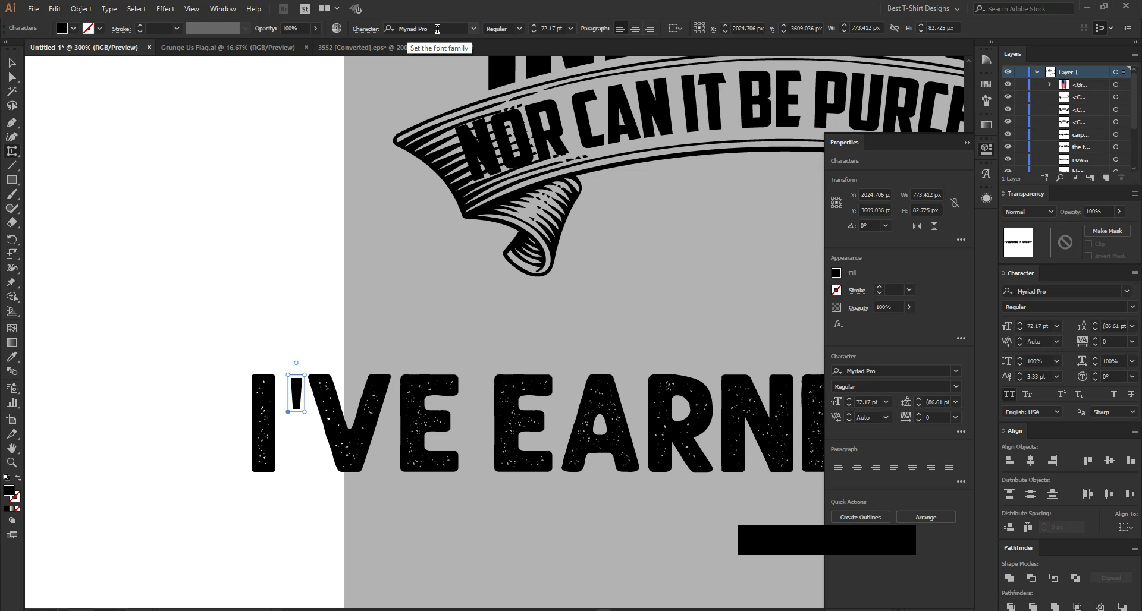
click(444, 397)
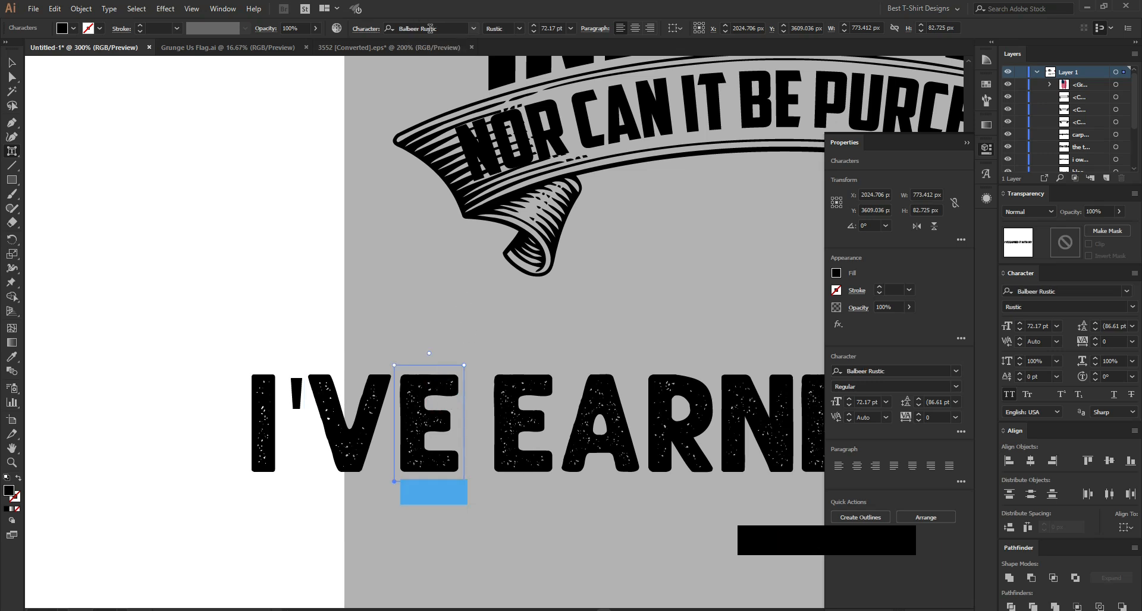
key(v)
click(310, 297)
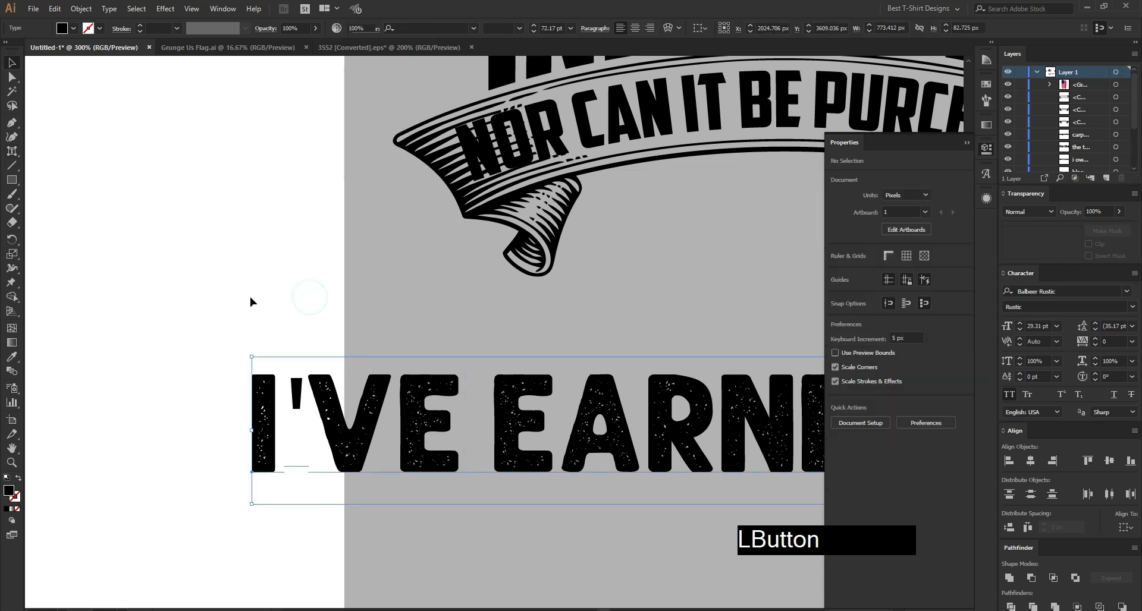
- Shrink I'VE EARNED IT WITH MY to about 31.6 pt and place it on the gray background beneath the ribbon
scroll(250, 298, down, 2)
scroll(236, 307, down, 1)
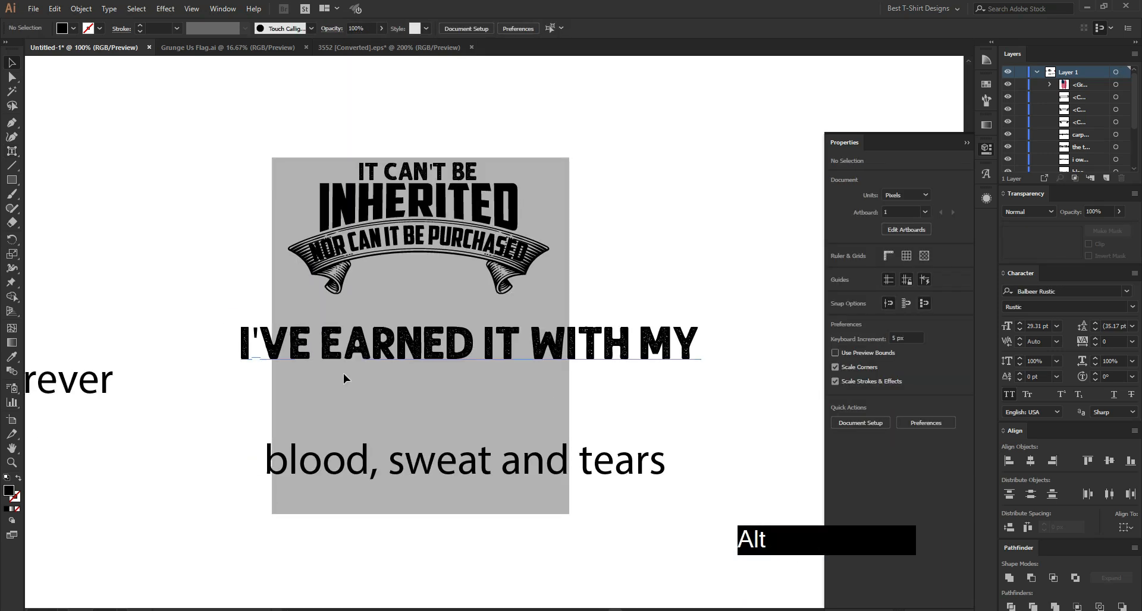
click(565, 364)
drag(701, 343, 511, 329)
scroll(511, 329, up, 1)
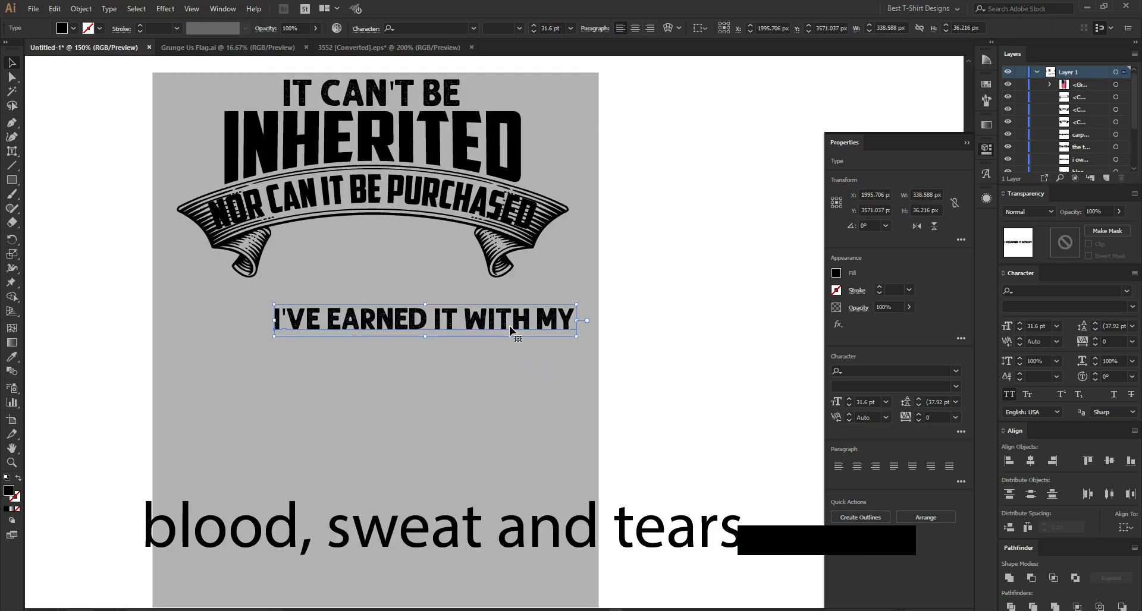
- Cut WITH MY out of the line so that it reads only I'VE EARNED IT
double_click(467, 328)
drag(465, 324, 632, 321)
key(ctrl+x)
key(BackSpace)
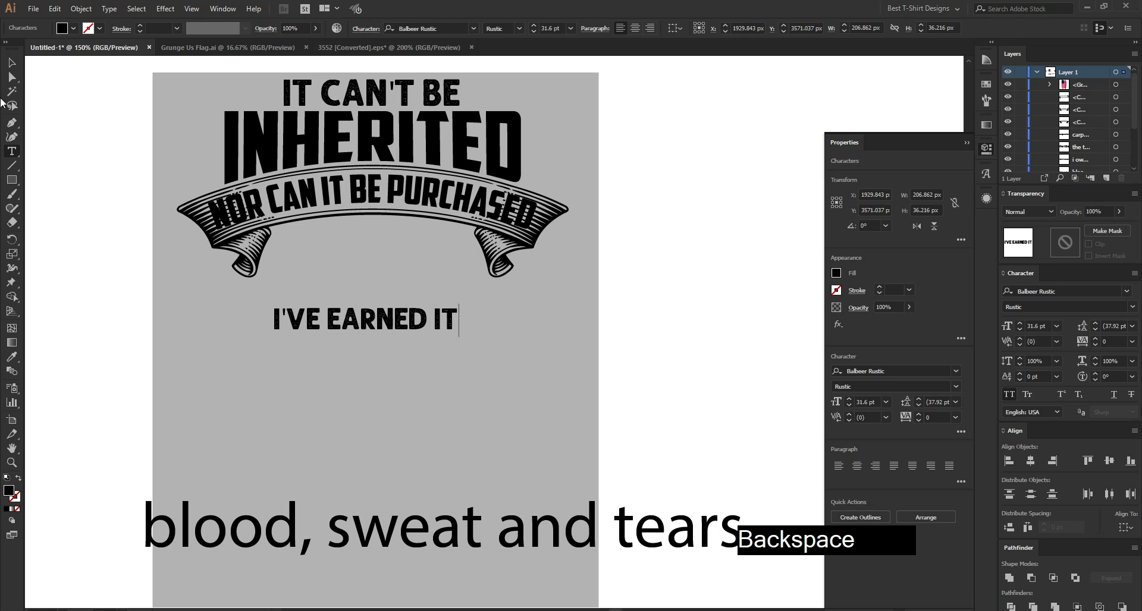
- Move I'VE EARNED IT up between the ribbon tails and paste WITH MY as a separate line directly beneath it
click(11, 62)
drag(385, 323, 393, 250)
scroll(393, 249, up, 1)
key(ctrl+v)
drag(498, 340, 372, 290)
- Apply a horizontal Arc warp with a 14% bend to I'VE EARNED IT
click(392, 239)
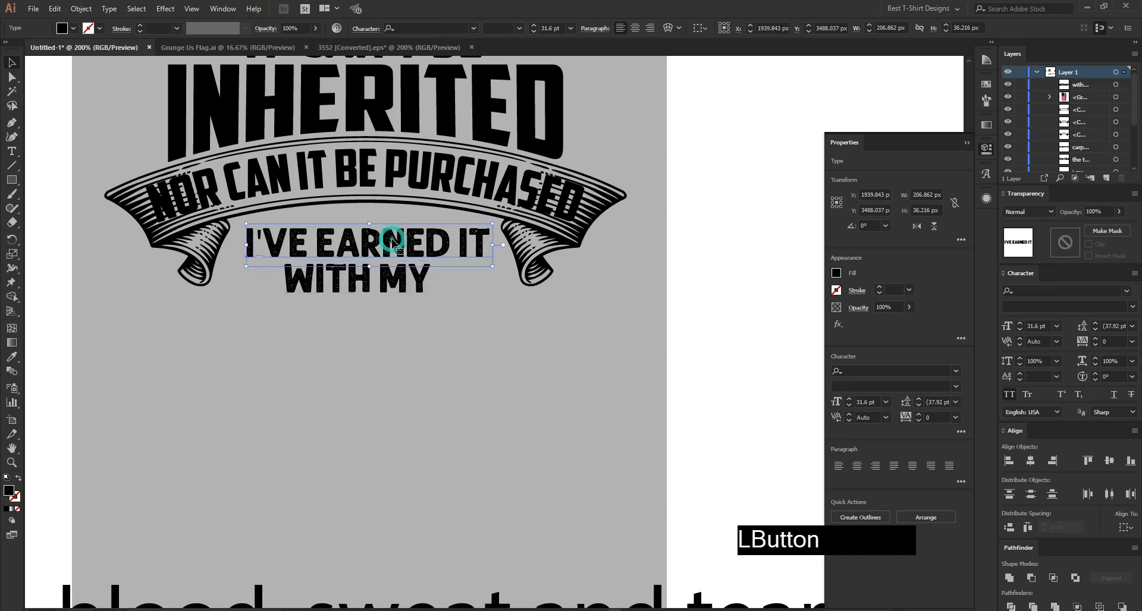
click(166, 10)
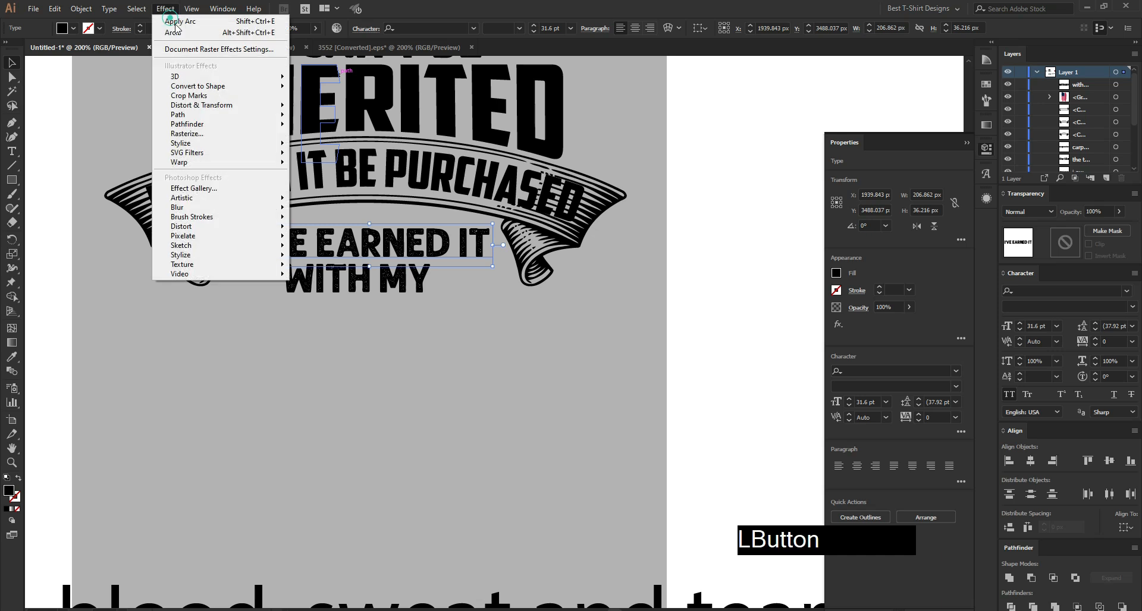
mouse_move(261, 162)
click(312, 170)
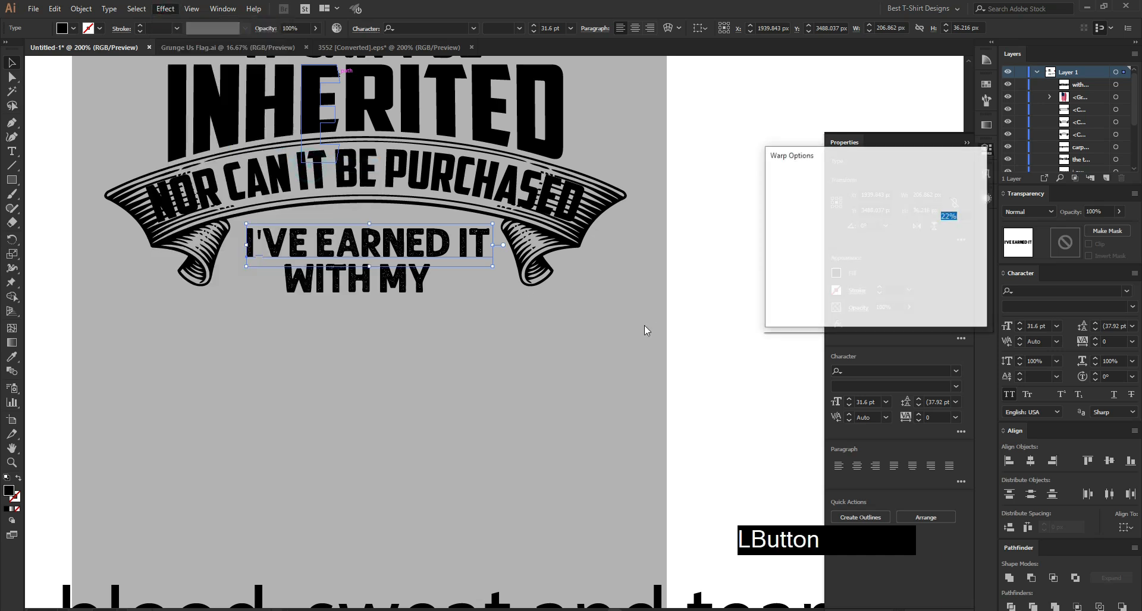
key(shift+Down)
key(shift+Down)
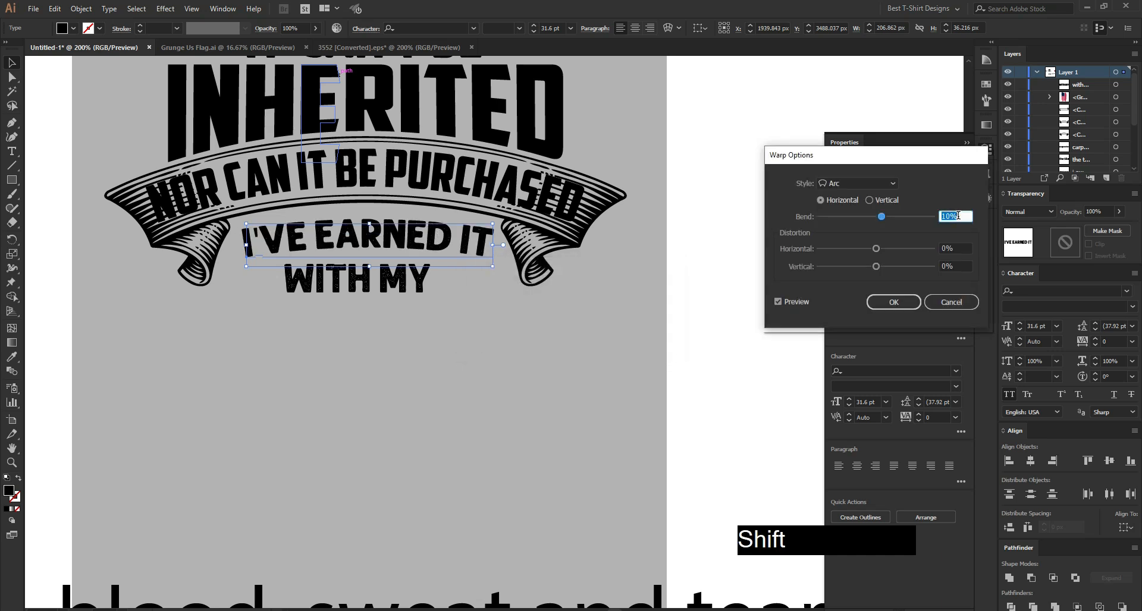
key(Up)
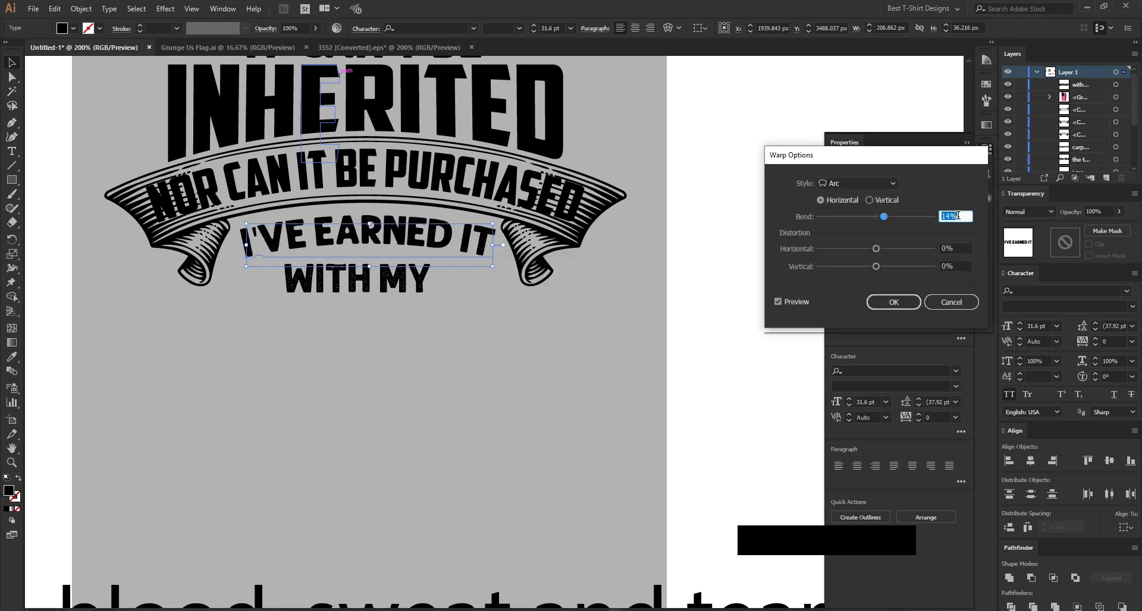
click(893, 302)
- Resize I'VE EARNED IT to about 31.82 pt and fit it close under the ribbon, centred between the tails
drag(494, 246, 509, 247)
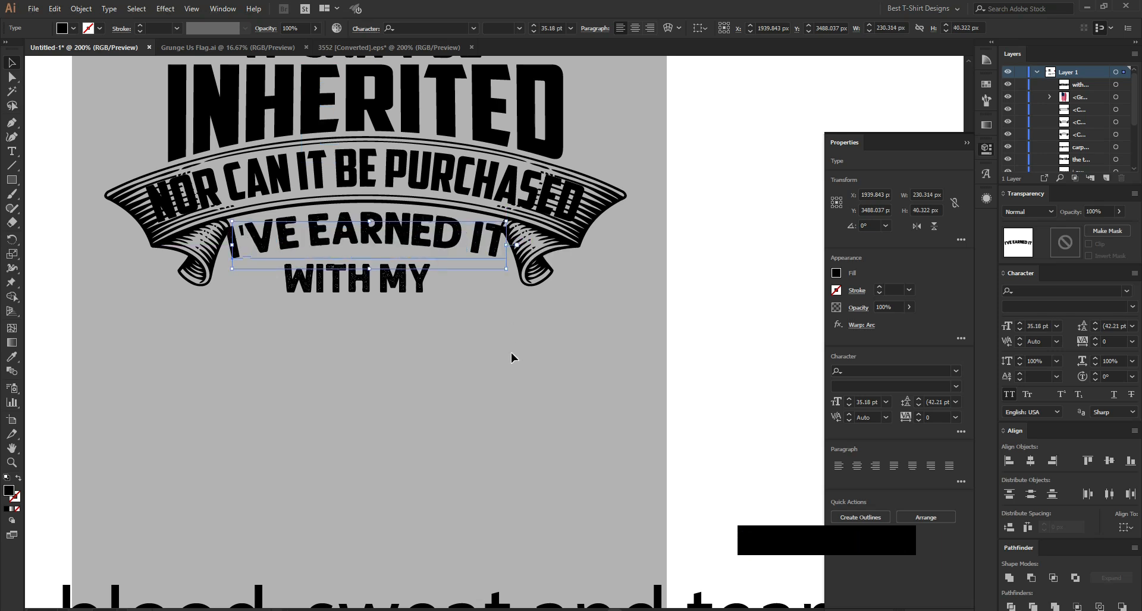
scroll(169, 203, up, 1)
drag(678, 270, 665, 327)
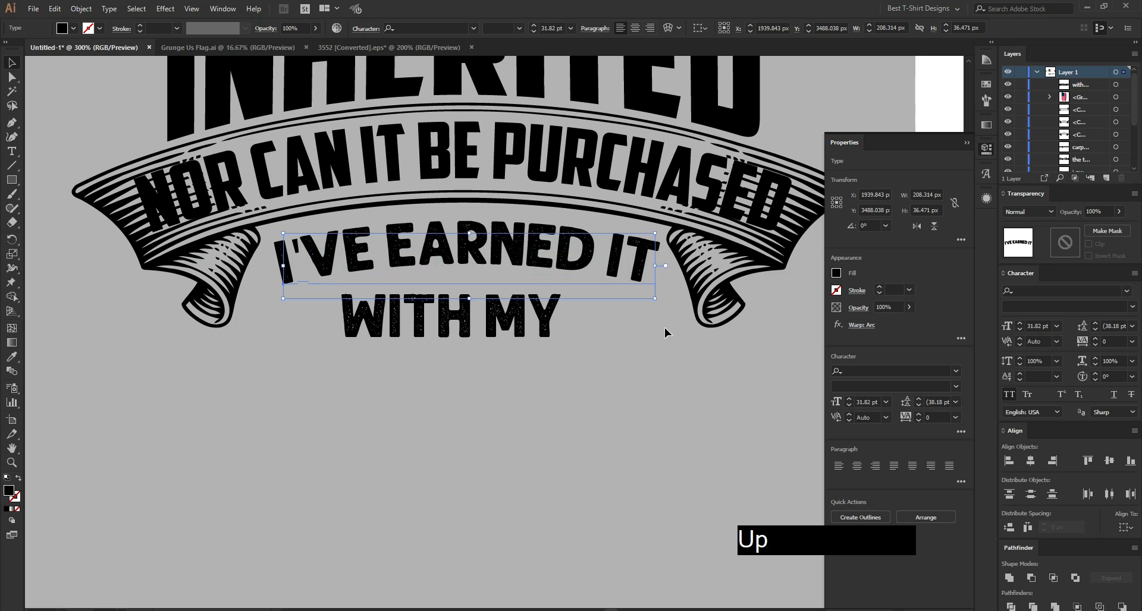
key(Up)
click(541, 268)
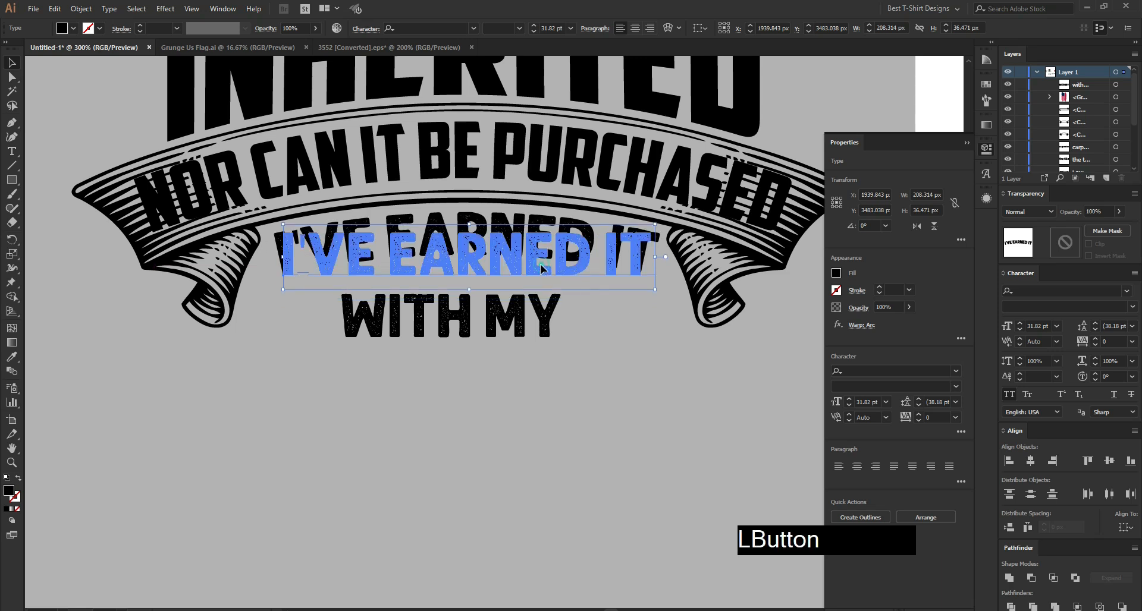
drag(541, 267, 538, 269)
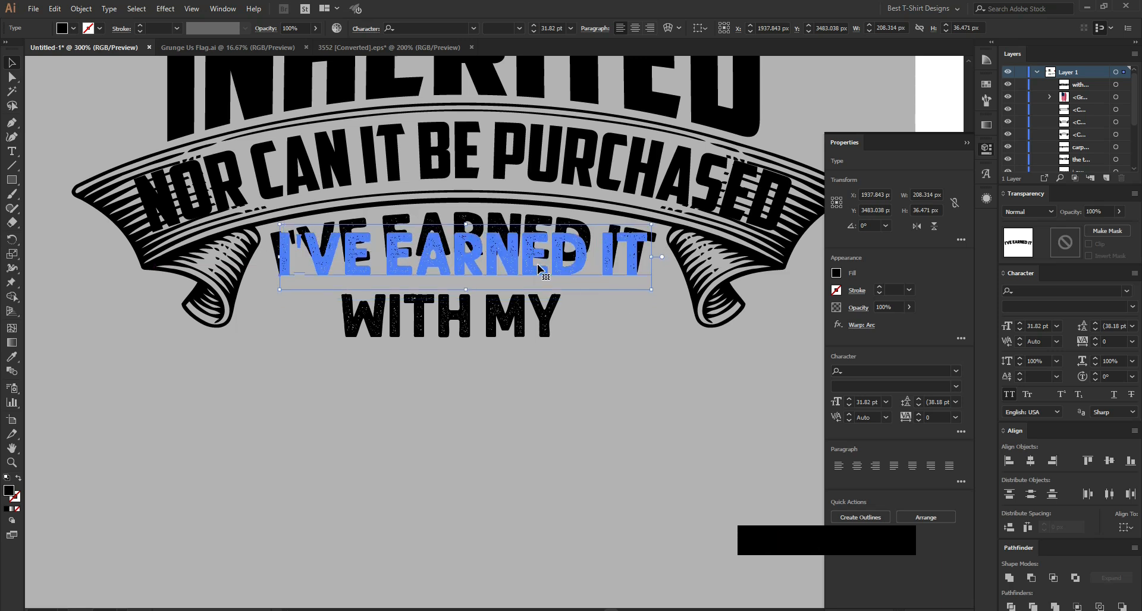
- Raise WITH MY close beneath I'VE EARNED IT and reduce its size to about 29.34 pt
click(578, 386)
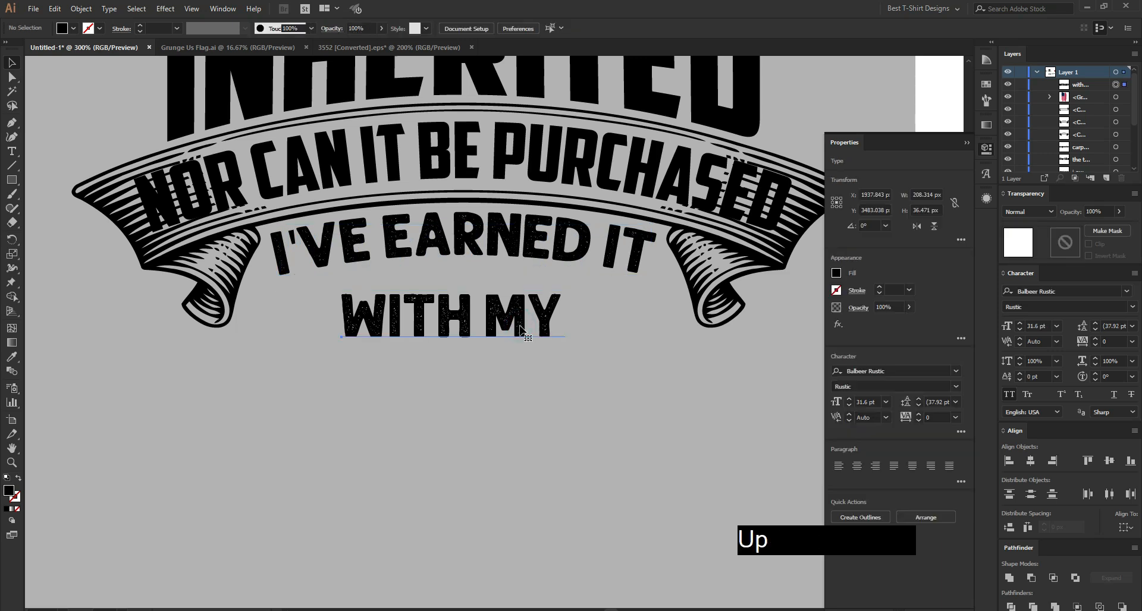
key(Up)
key(Up)
key(Up)
key(Down)
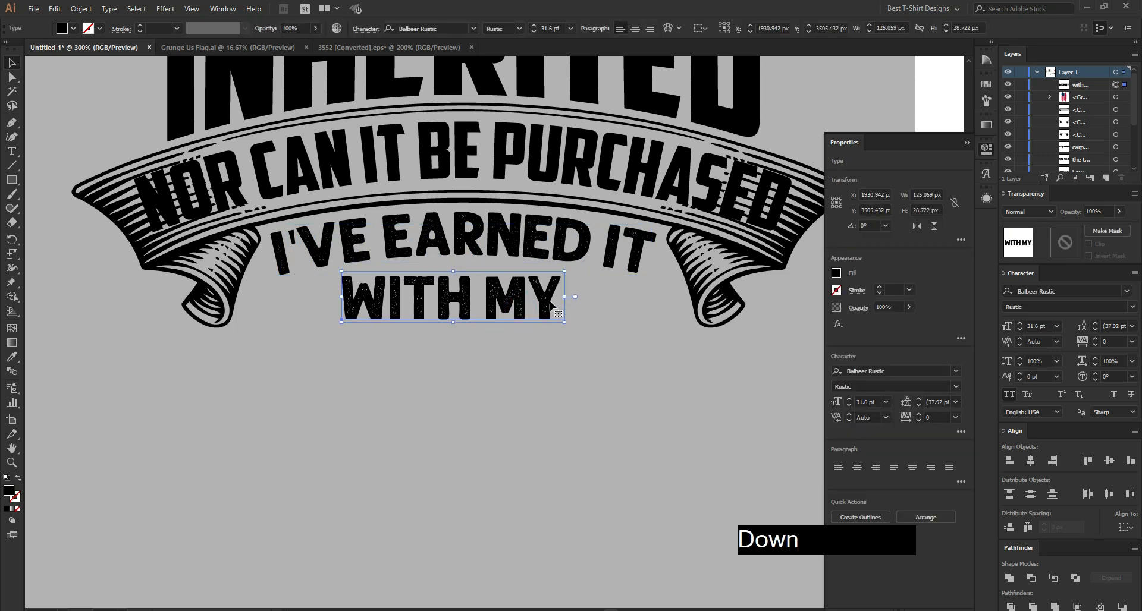
mouse_move(564, 296)
mouse_down()
mouse_move(575, 297)
mouse_move(559, 298)
mouse_up()
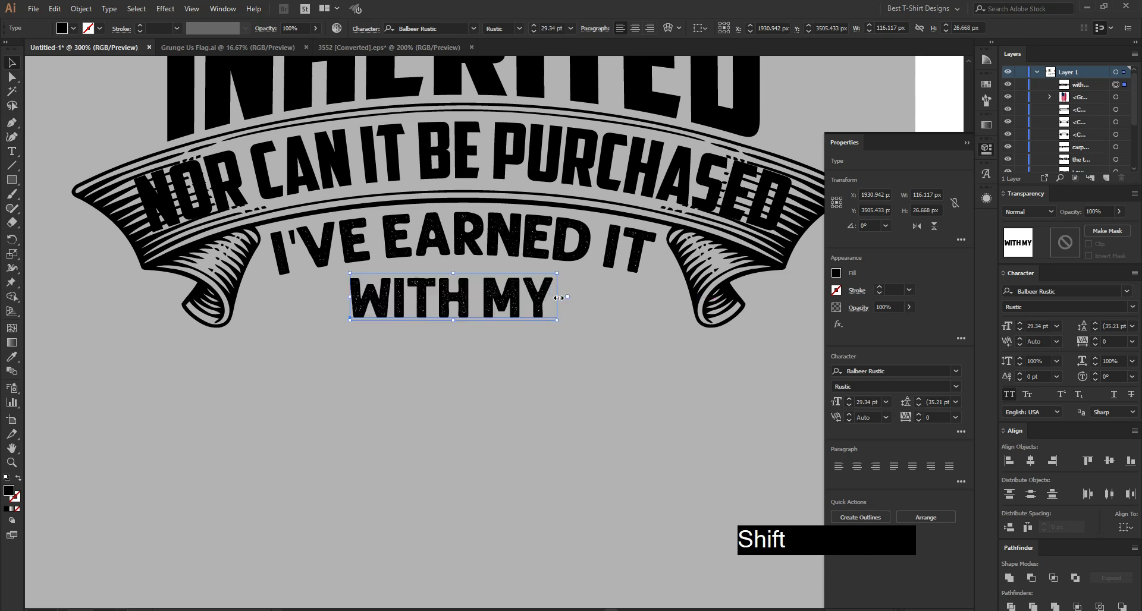
click(484, 384)
click(491, 309)
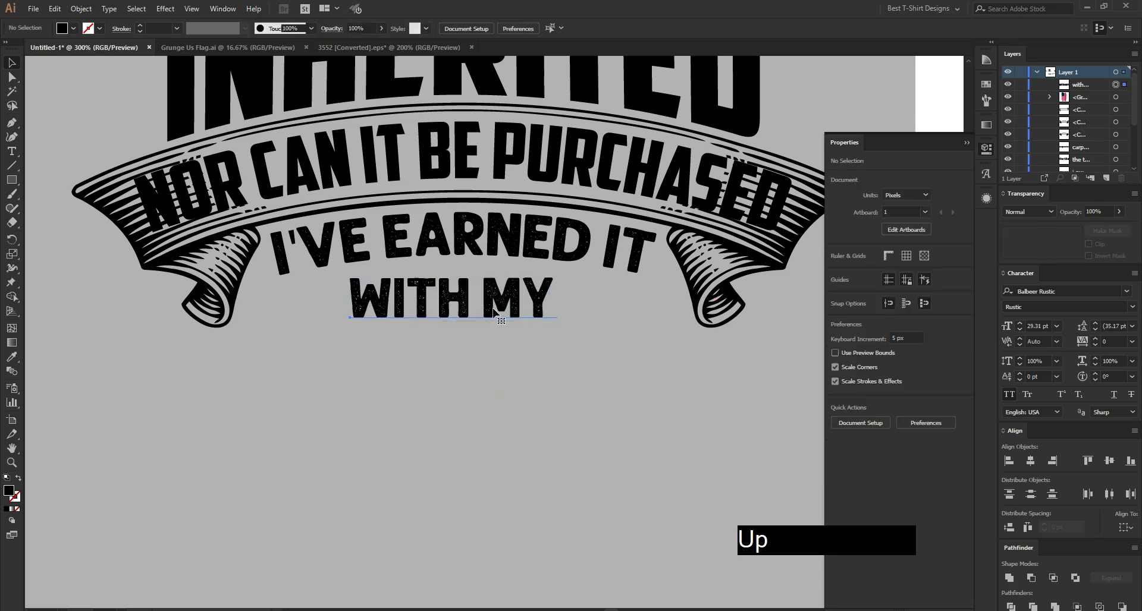
key(Up)
key(Up)
key(Down)
click(461, 347)
- Select the ribbon with all its surrounding text lines and enlarge them proportionally to about 467 px wide
alt+scroll(376, 265, down, 2)
alt+scroll(376, 266, down, 1)
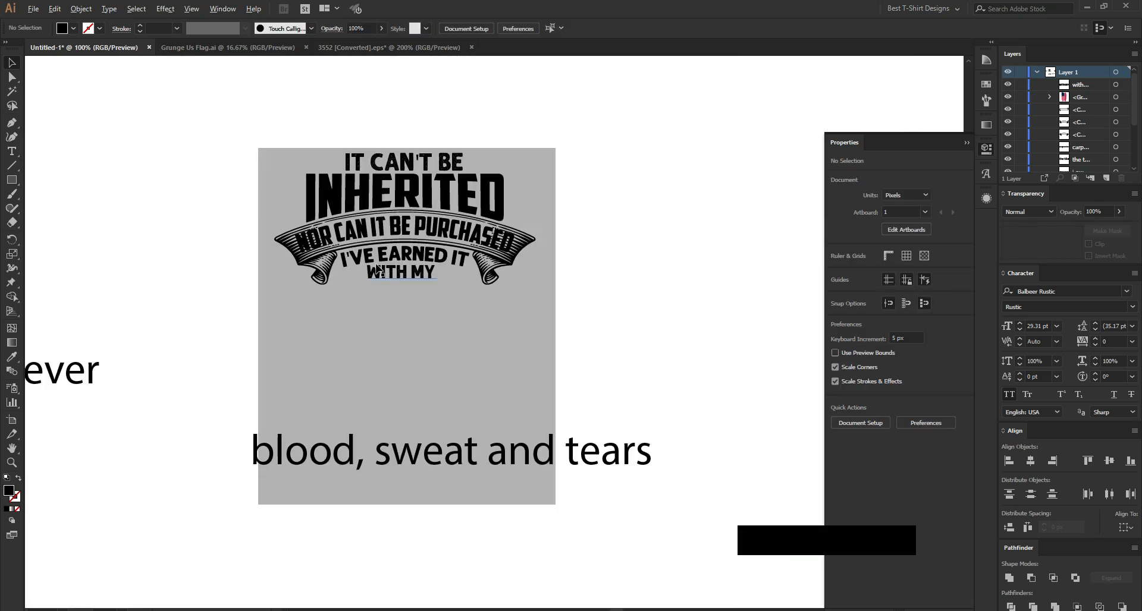
click(446, 315)
drag(522, 325, 291, 125)
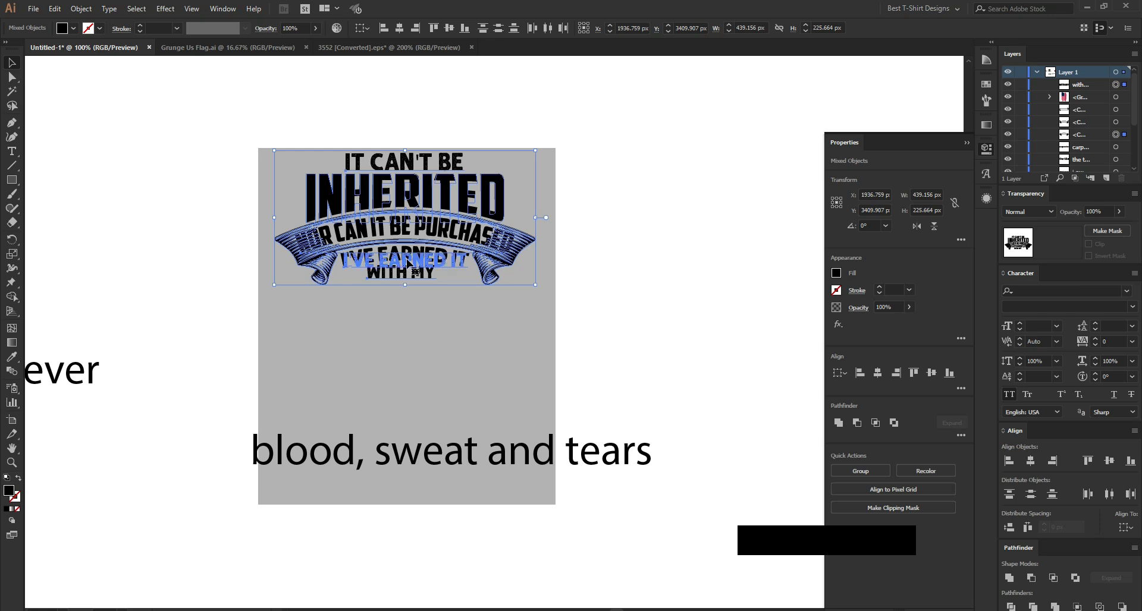
key(shift)
drag(405, 285, 405, 293)
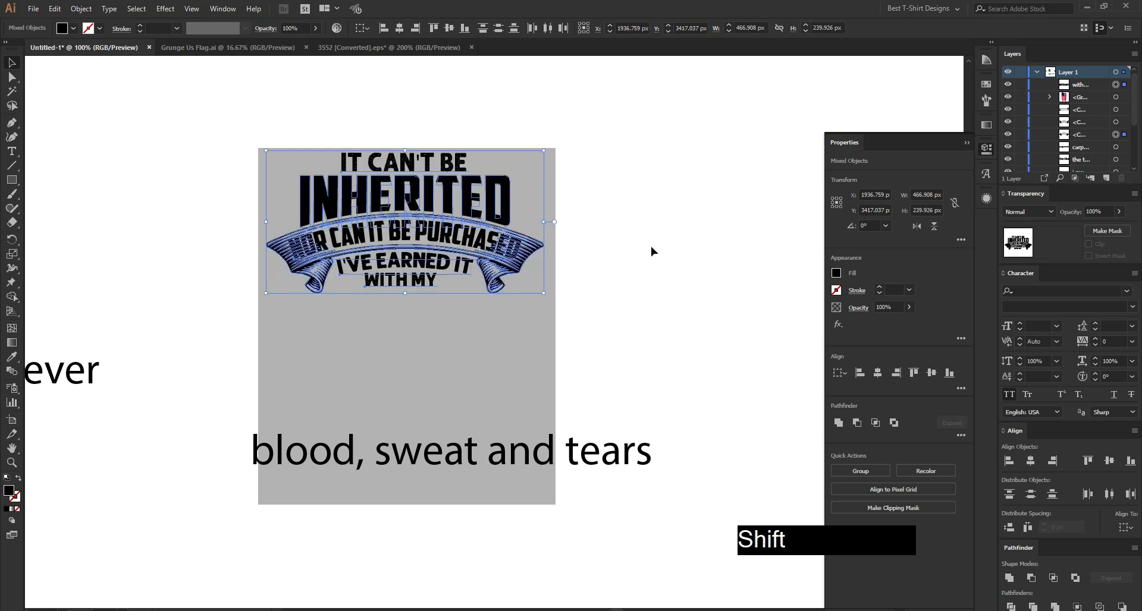
- Clear the artboard by moving "i own it forever" up beside the design and "blood, sweat and tears" below the gray background
click(651, 249)
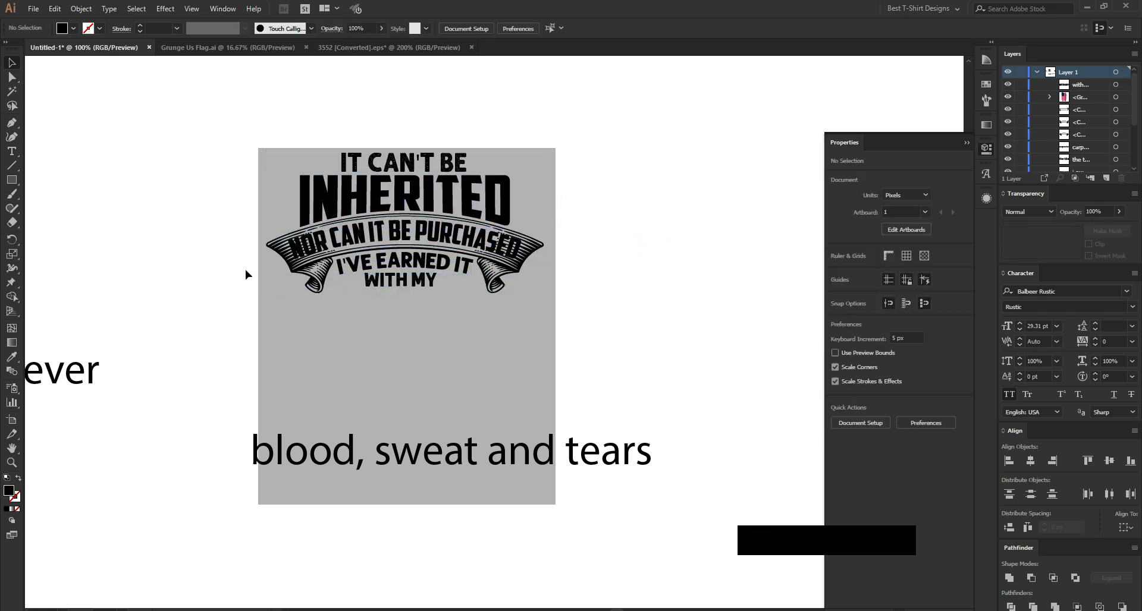
click(428, 344)
click(633, 309)
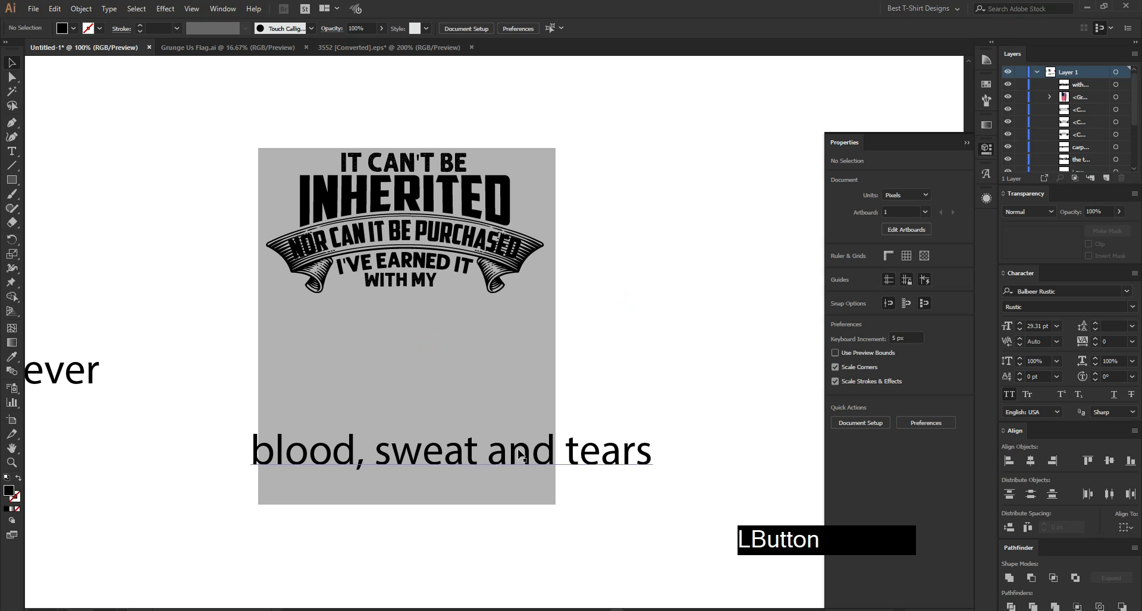
scroll(555, 368, down, 1)
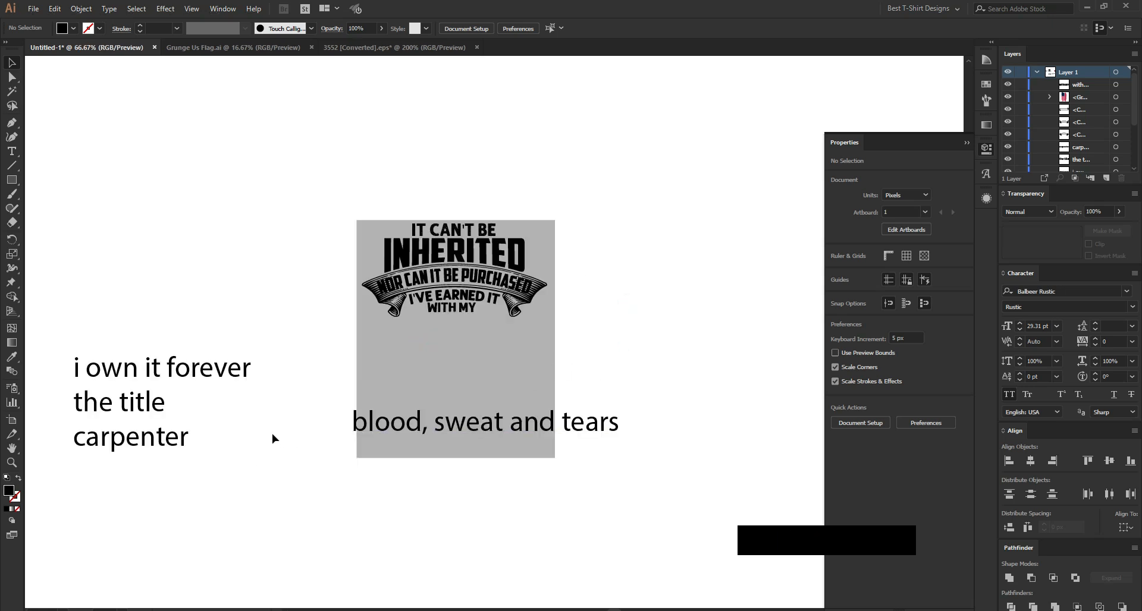
drag(199, 370, 196, 257)
drag(449, 431, 387, 529)
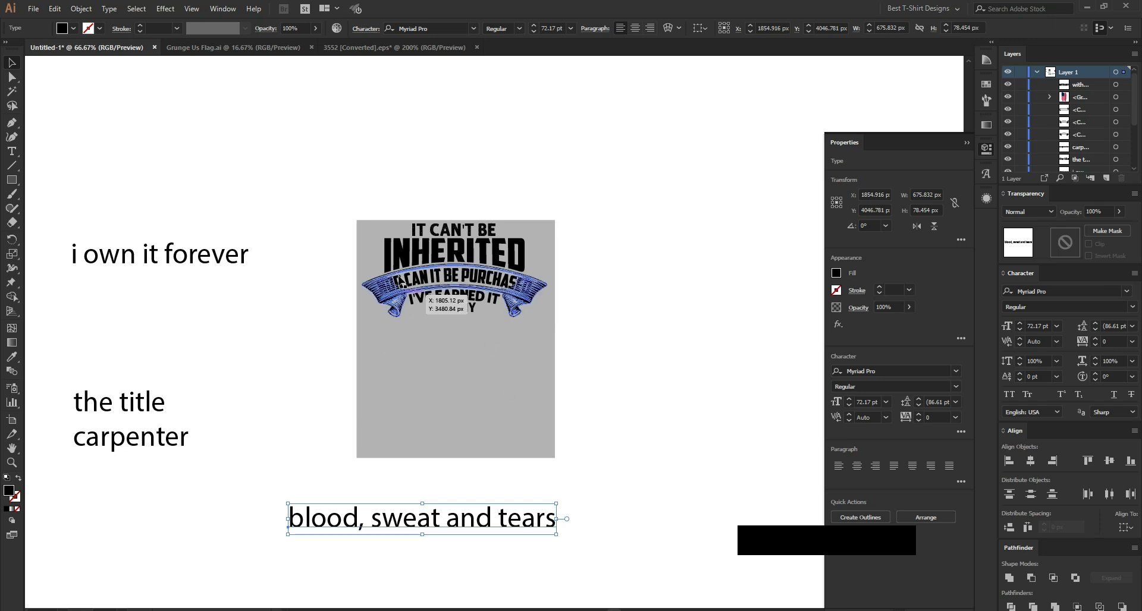
- Move the arched ribbon with curled ends onto the gray background beneath the WITH MY line
alt+scroll(387, 210, down, 1)
scroll(371, 287, down, 1)
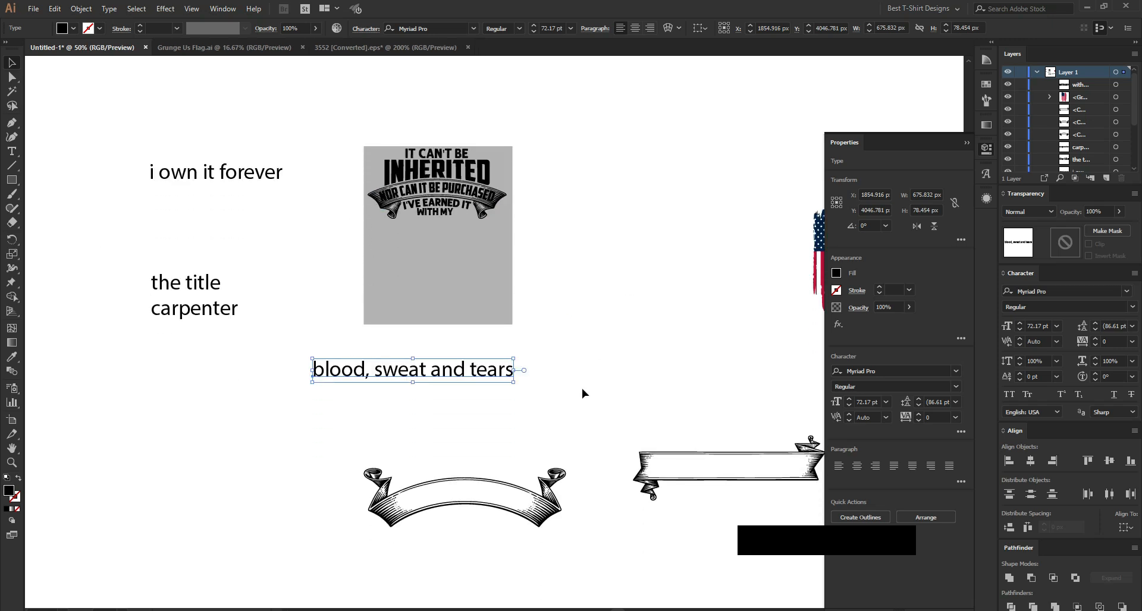
alt+scroll(349, 414, down, 1)
drag(483, 486, 599, 277)
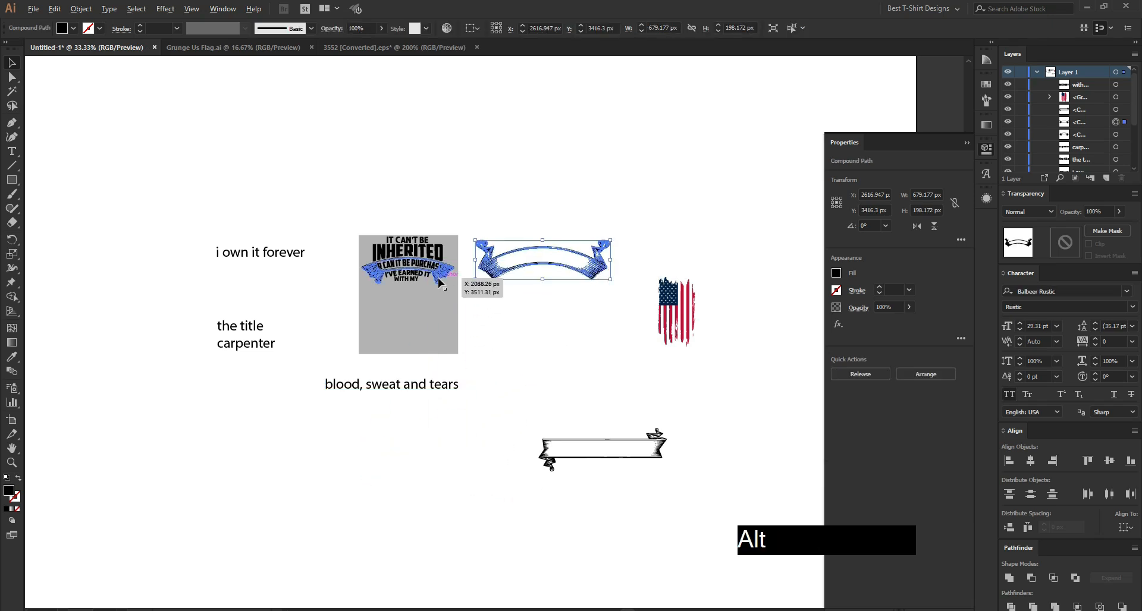
alt+scroll(439, 280, up, 2)
drag(756, 274, 485, 368)
alt+scroll(411, 333, up, 2)
scroll(637, 213, up, 2)
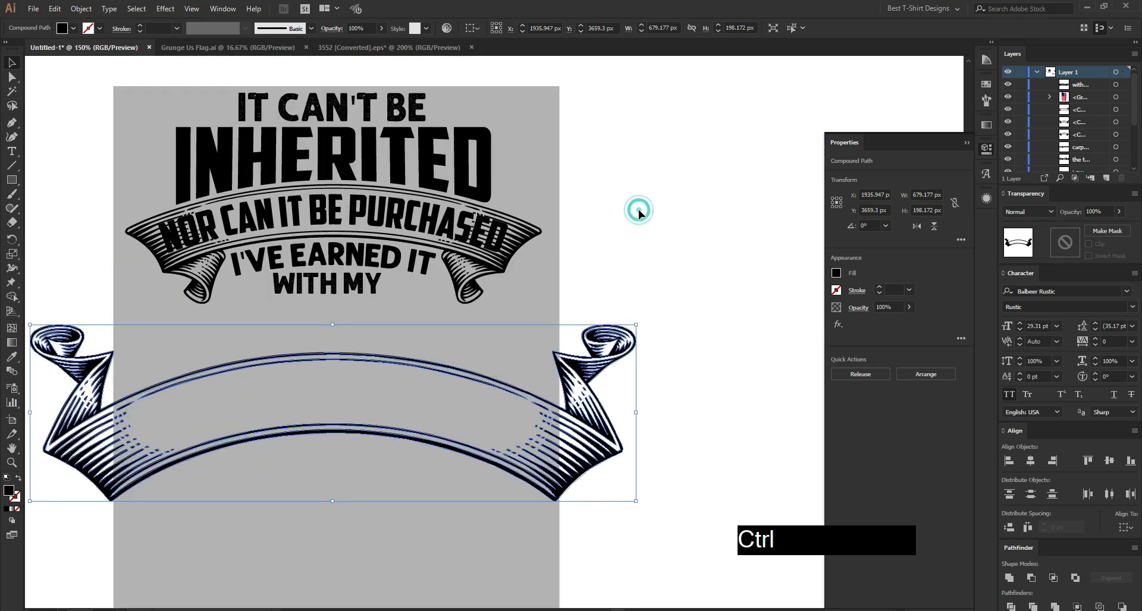
- Show the rulers and place vertical guides at the outer tips of the upper ribbon
key(ctrl+shift+a)
key(ctrl+r)
drag(602, 66, 540, 248)
key(alt)
click(565, 255)
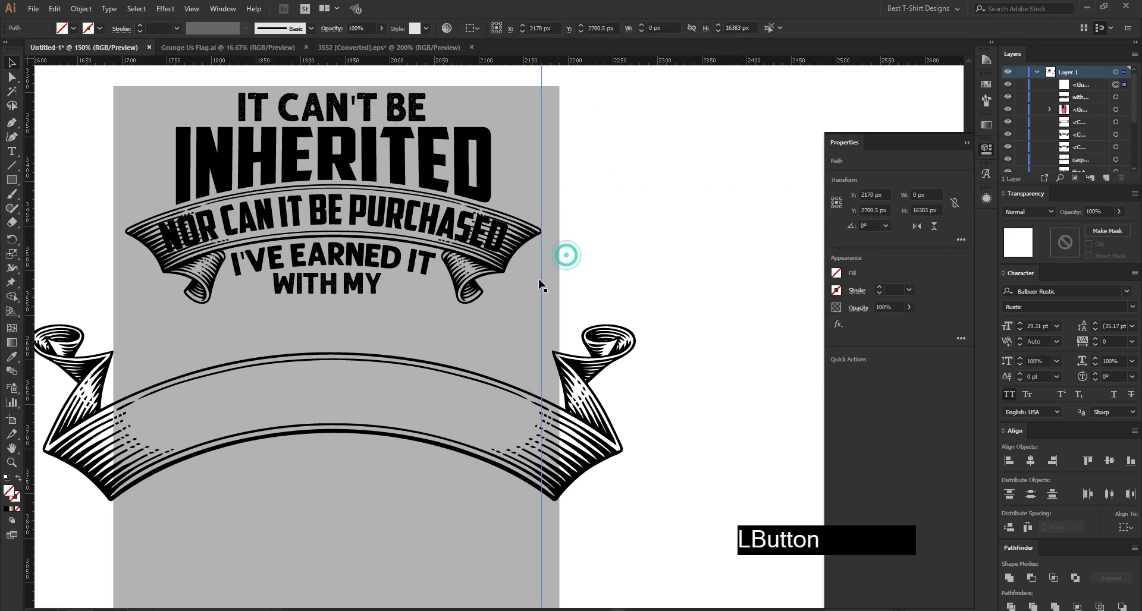
drag(541, 289, 124, 296)
click(443, 340)
- Lock the two vertical guides in place
drag(498, 347, 491, 462)
right_click(538, 277)
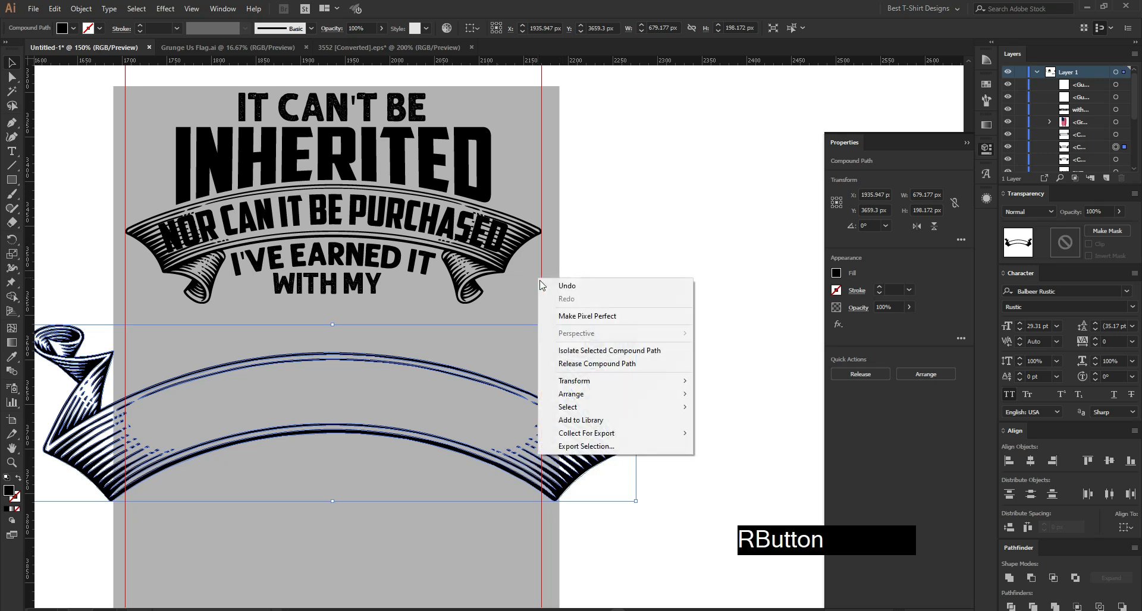
right_click(543, 267)
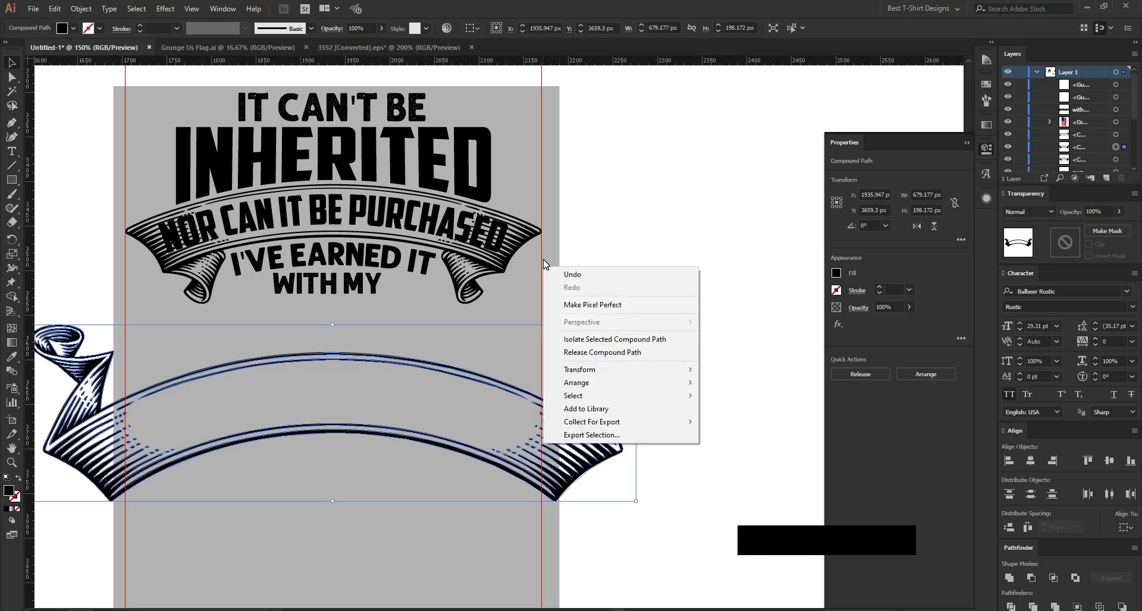
right_click(539, 248)
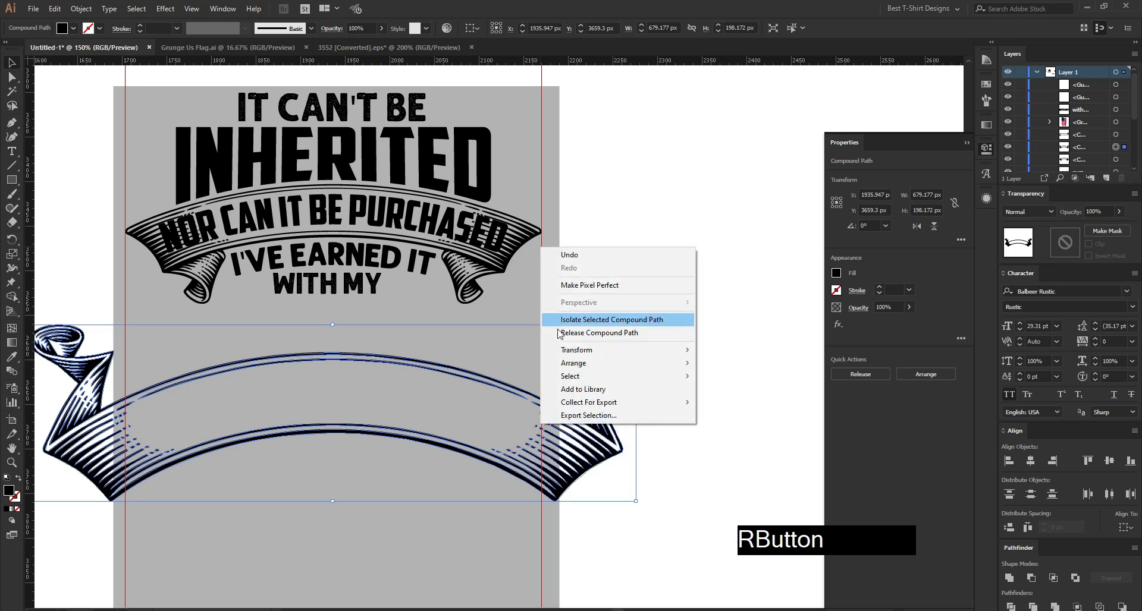
right_click(541, 156)
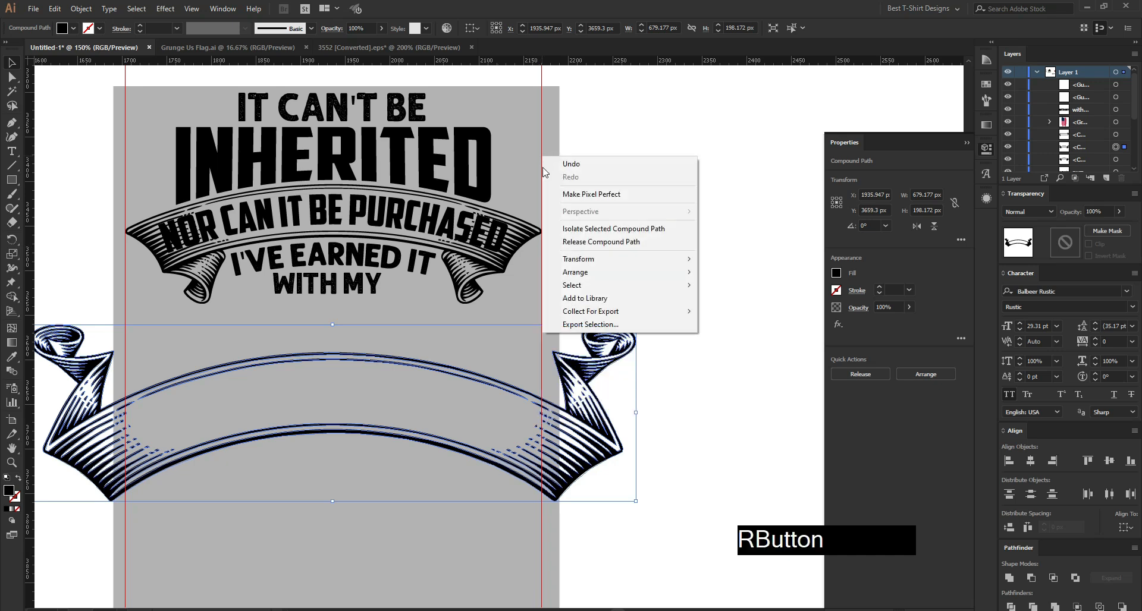
click(694, 385)
click(693, 384)
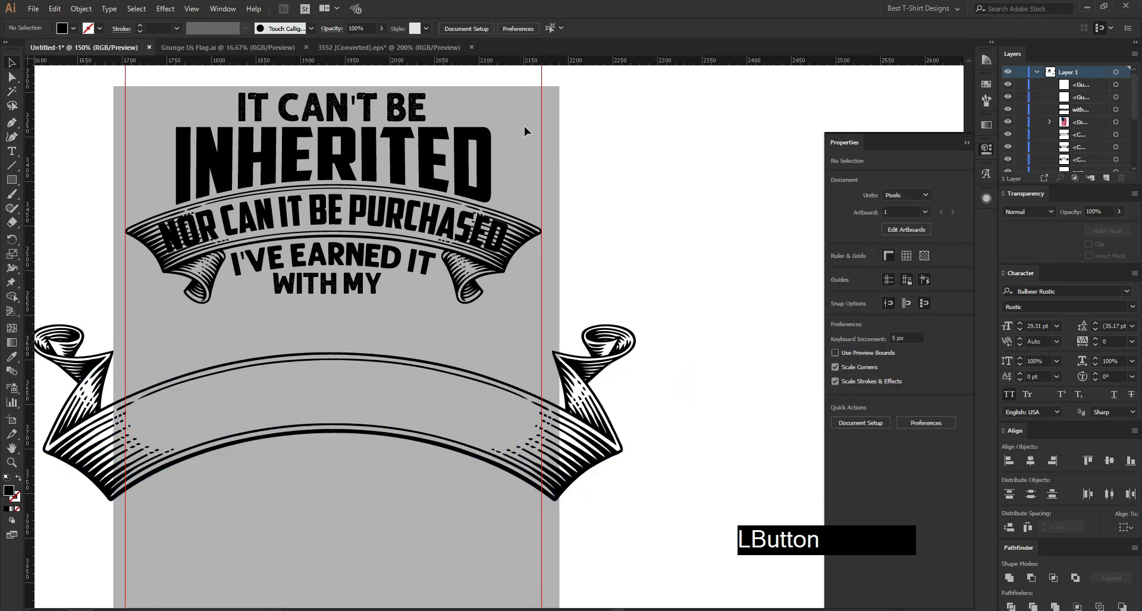
drag(551, 159, 543, 140)
right_click(541, 140)
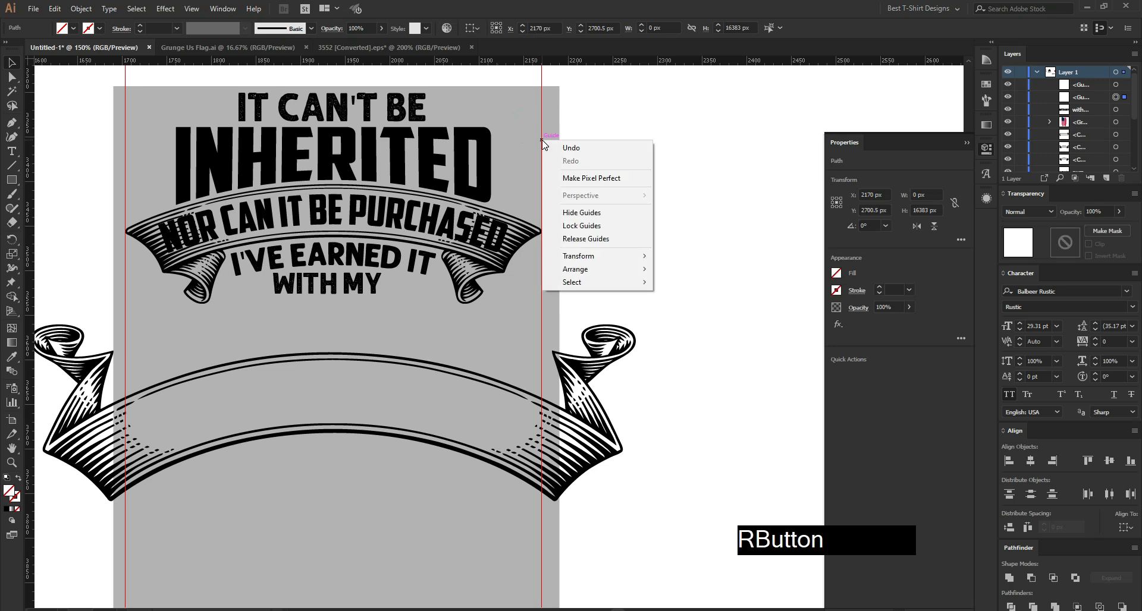
click(578, 237)
click(588, 233)
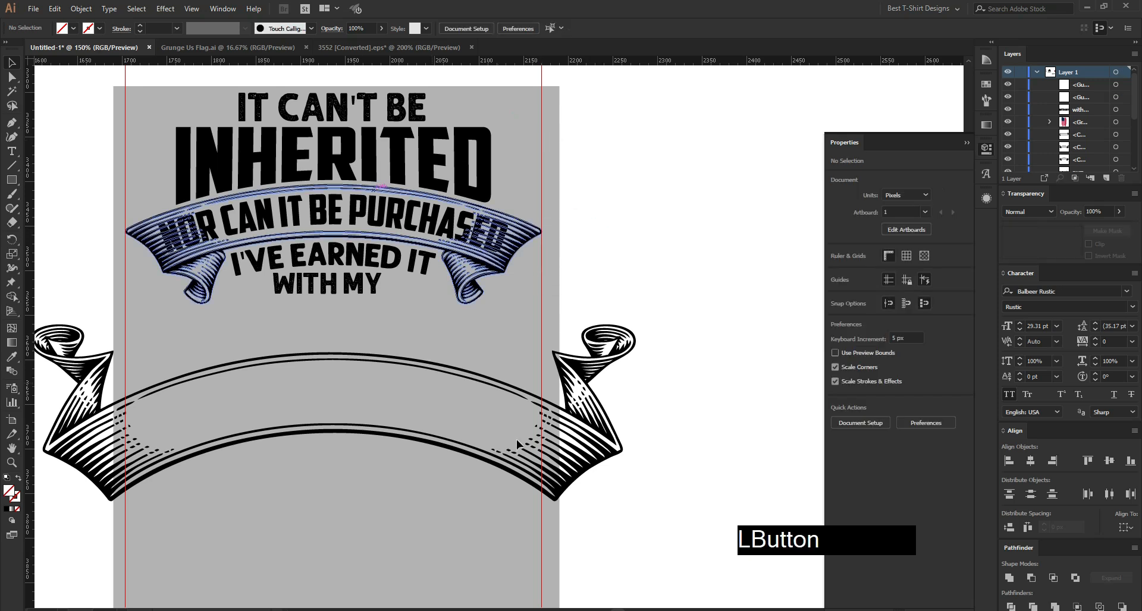
- Scale the lower ribbon proportionally to 465 px wide, fit it between the two guides and lower it by 50 px
click(604, 467)
drag(635, 410, 539, 417)
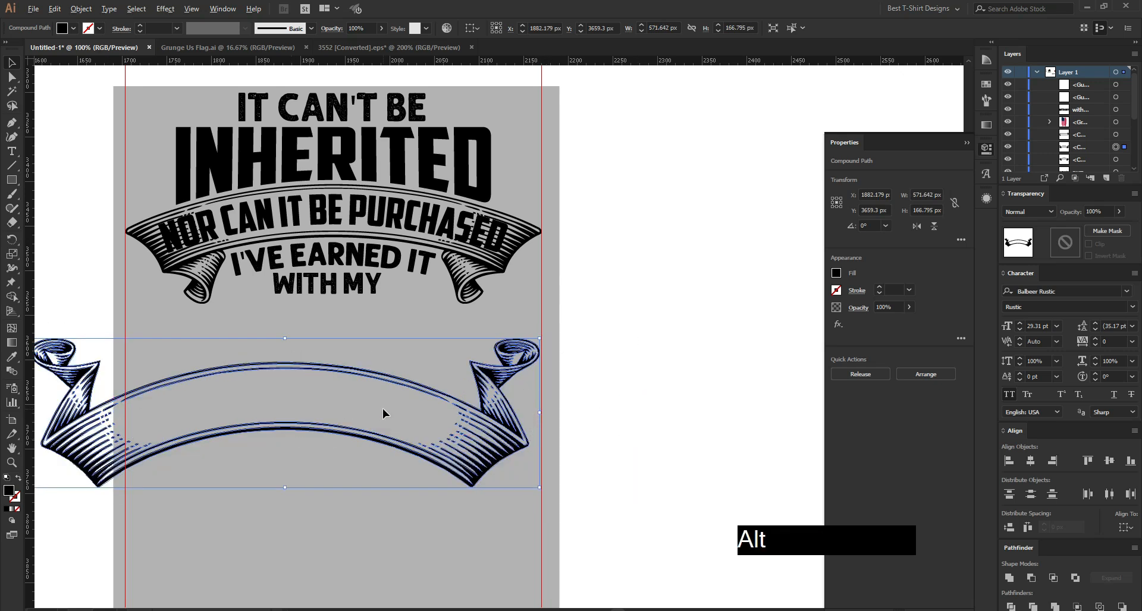
scroll(383, 408, down, 2)
scroll(142, 410, up, 2)
drag(153, 412, 244, 414)
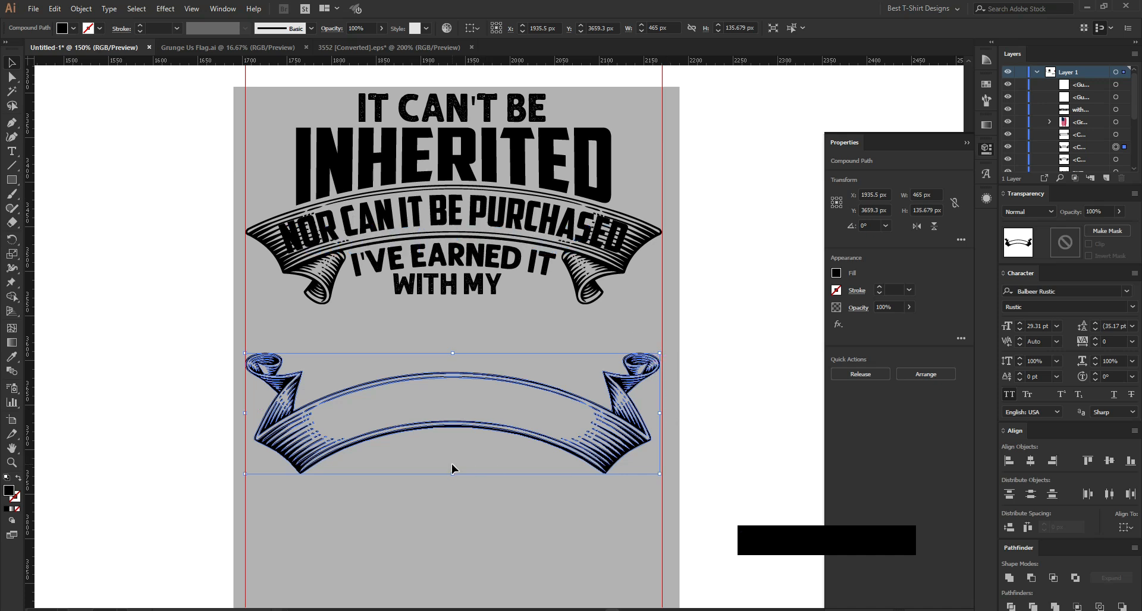
key(shift+Down)
scroll(248, 276, down, 1)
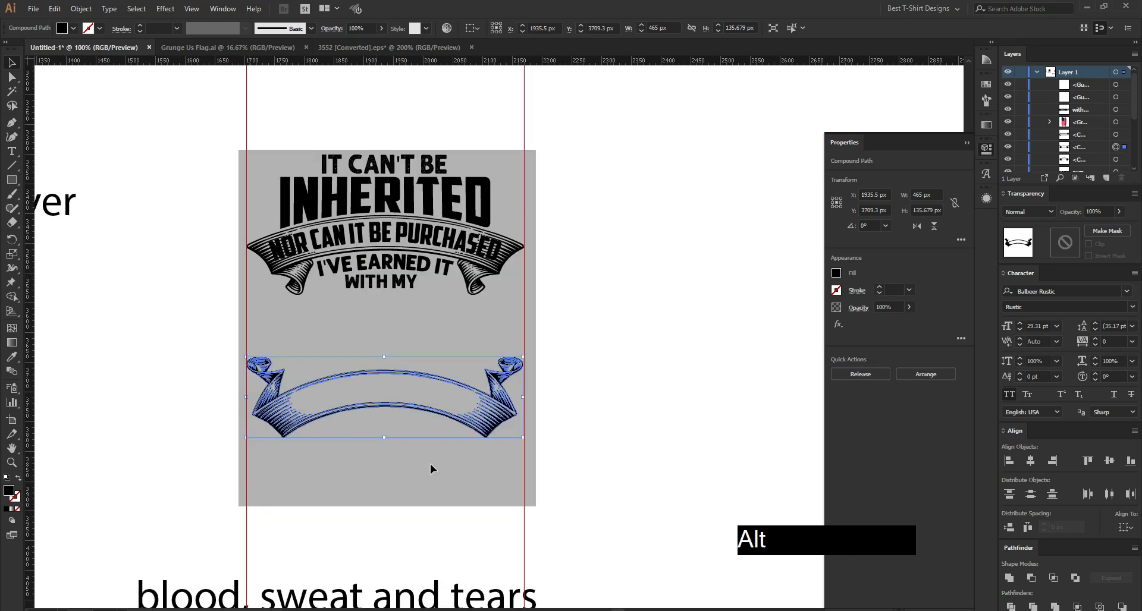
- Bring "blood, sweat and tears" just below the lower ribbon and copy the text style of NOR CAN IT BE PURCHASED onto it
click(399, 477)
scroll(536, 330, down, 3)
drag(447, 470, 493, 371)
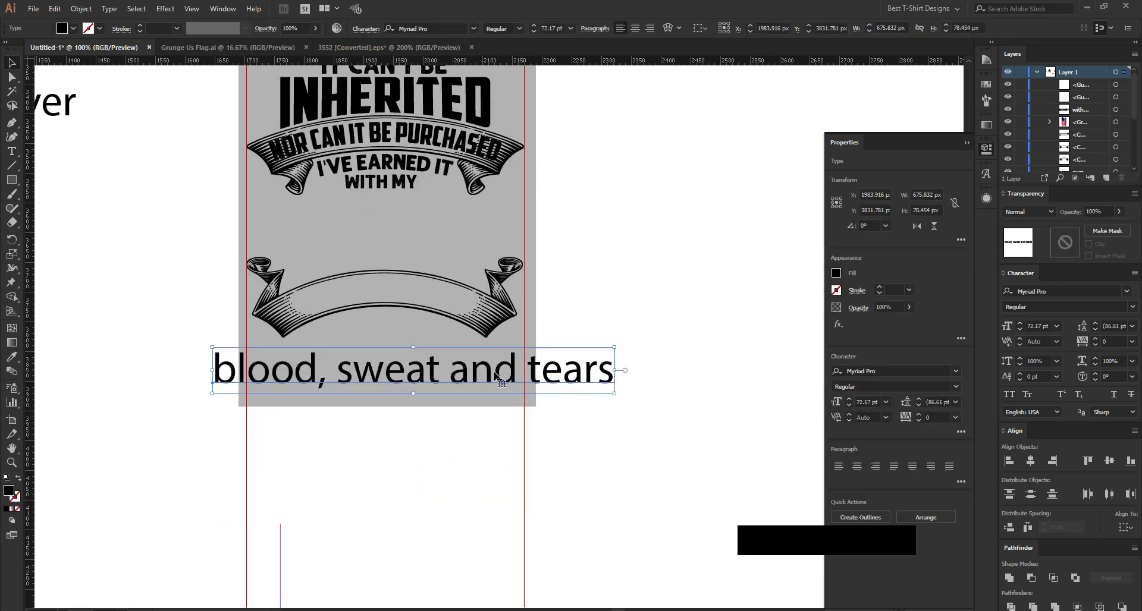
key(i)
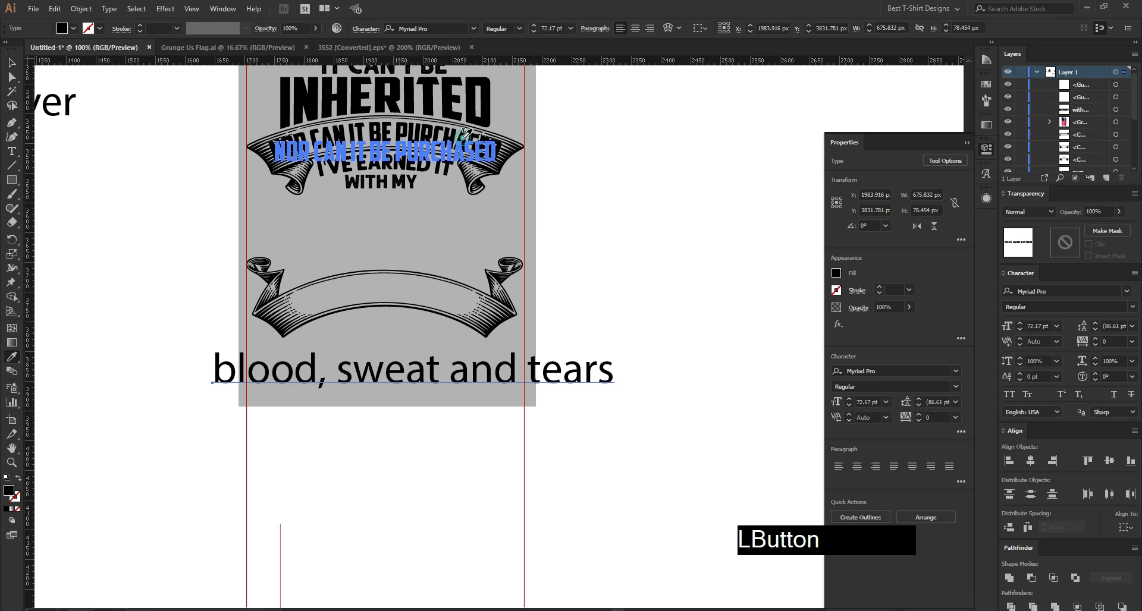
click(458, 145)
key(v)
- Place BLOOD, SWEAT AND TEARS across the middle of the lower ribbon and nudge it down 15 px
scroll(308, 303, up, 2)
drag(423, 410, 522, 291)
scroll(483, 288, up, 1)
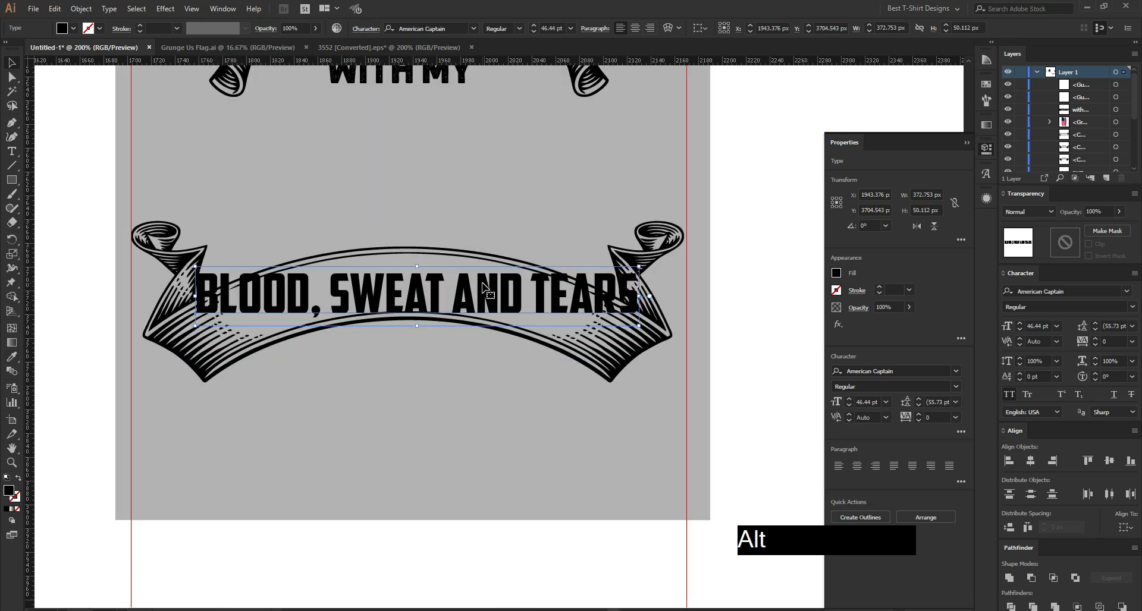
key(Down)
key(Down)
key(Down)
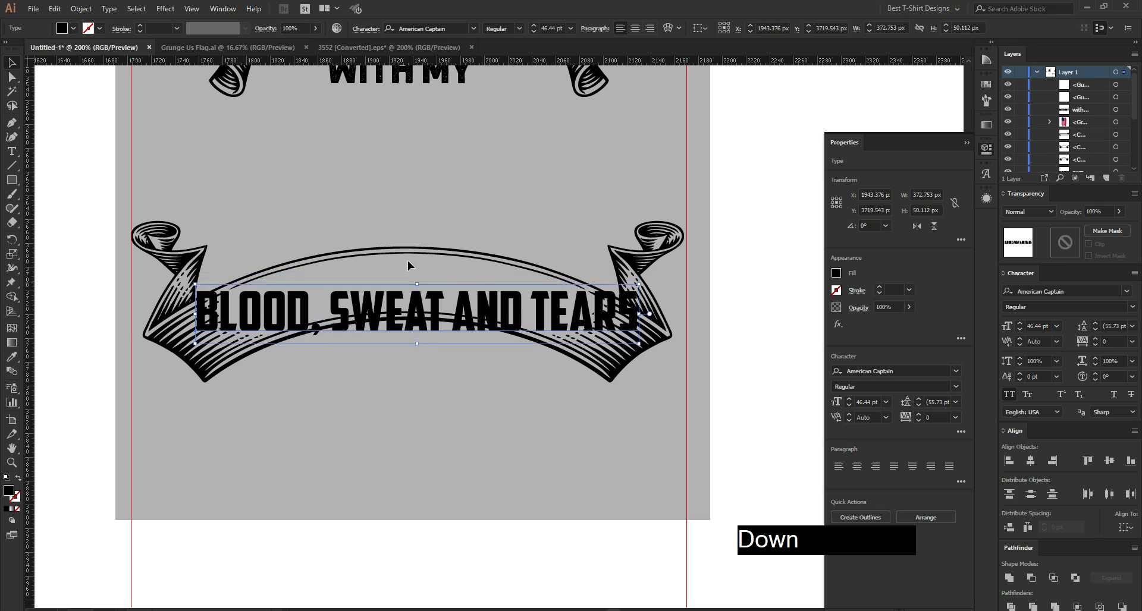
- Apply a horizontal Arc warp with a 30% bend to BLOOD, SWEAT AND TEARS
click(173, 10)
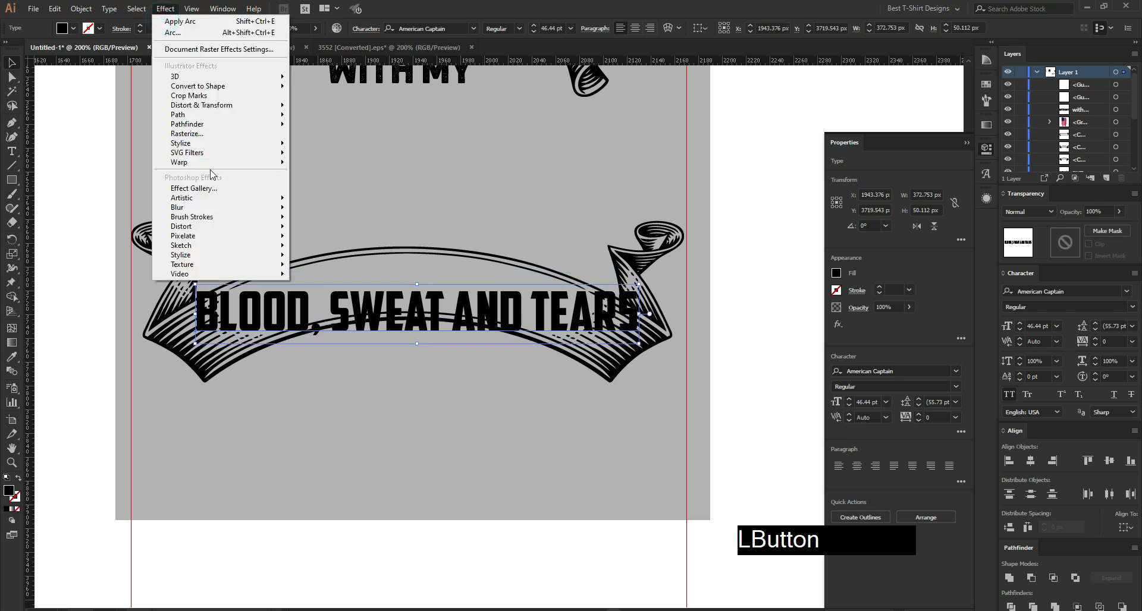
mouse_move(215, 162)
click(352, 162)
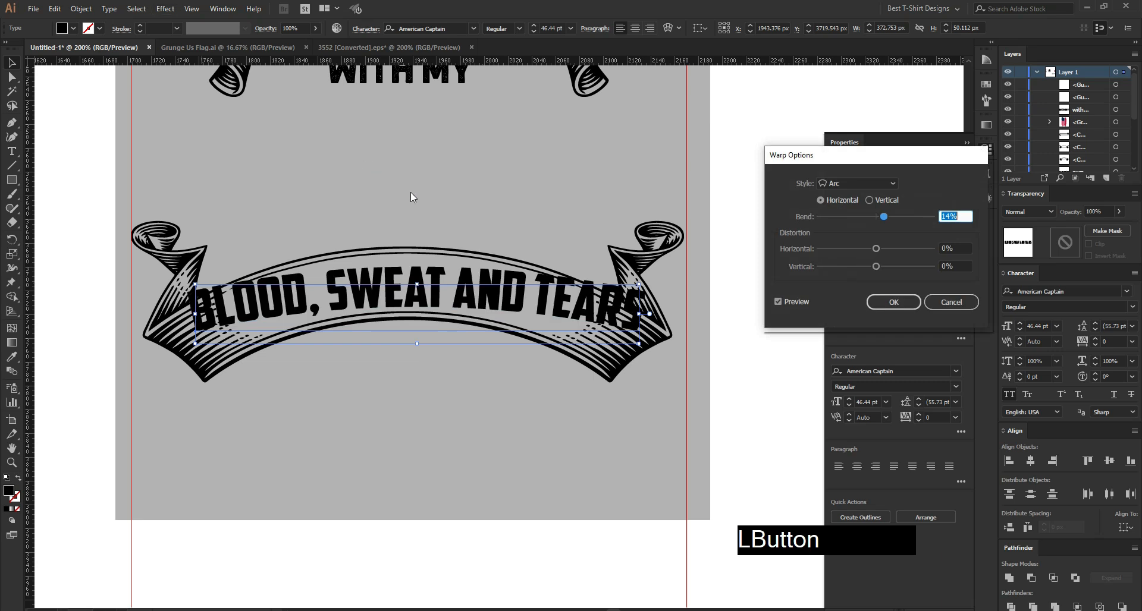
key(shift+Up)
key(shift+Up)
key(shift+Up)
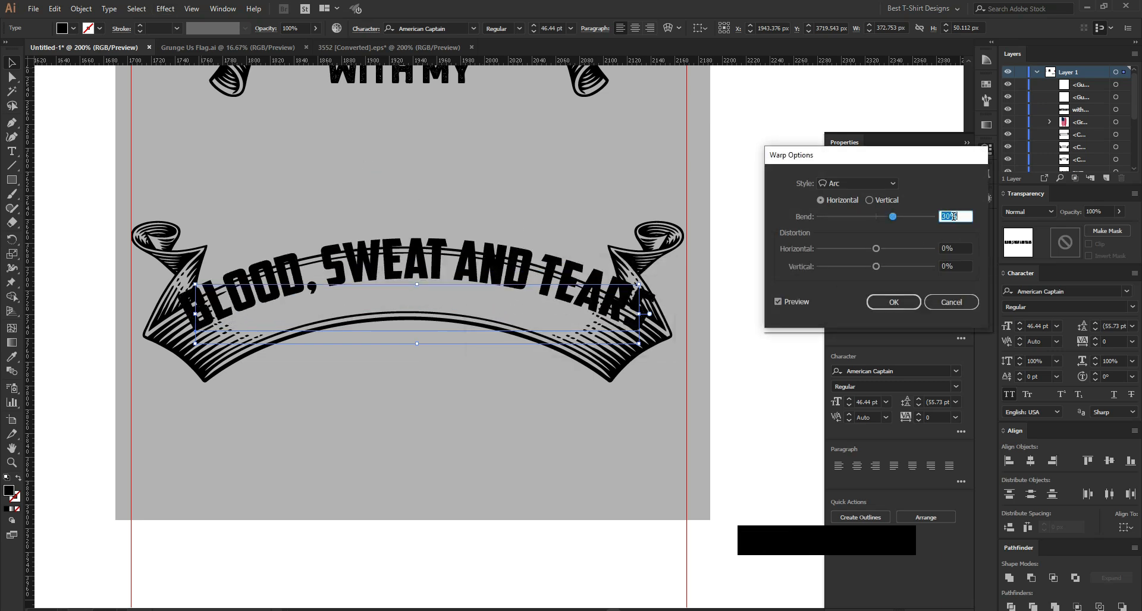
key(shift+Down)
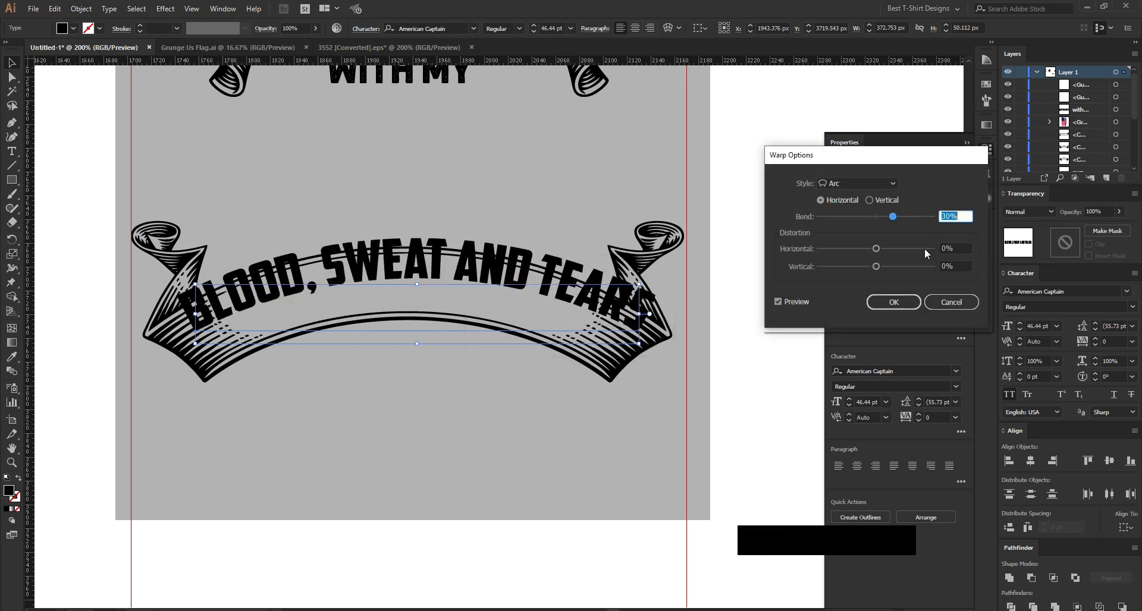
click(895, 303)
- Resize BLOOD, SWEAT AND TEARS to about 44.51 pt, lower it 20 px into the ribbon band and nudge it 5 px left
drag(639, 313, 618, 310)
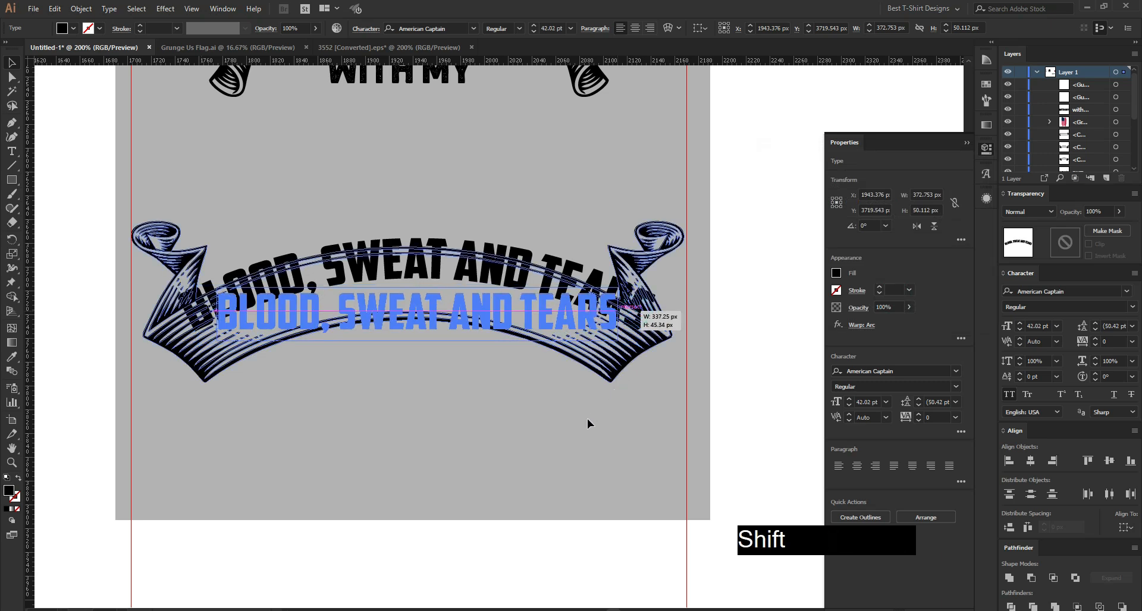
key(shift+Down)
key(shift+Down)
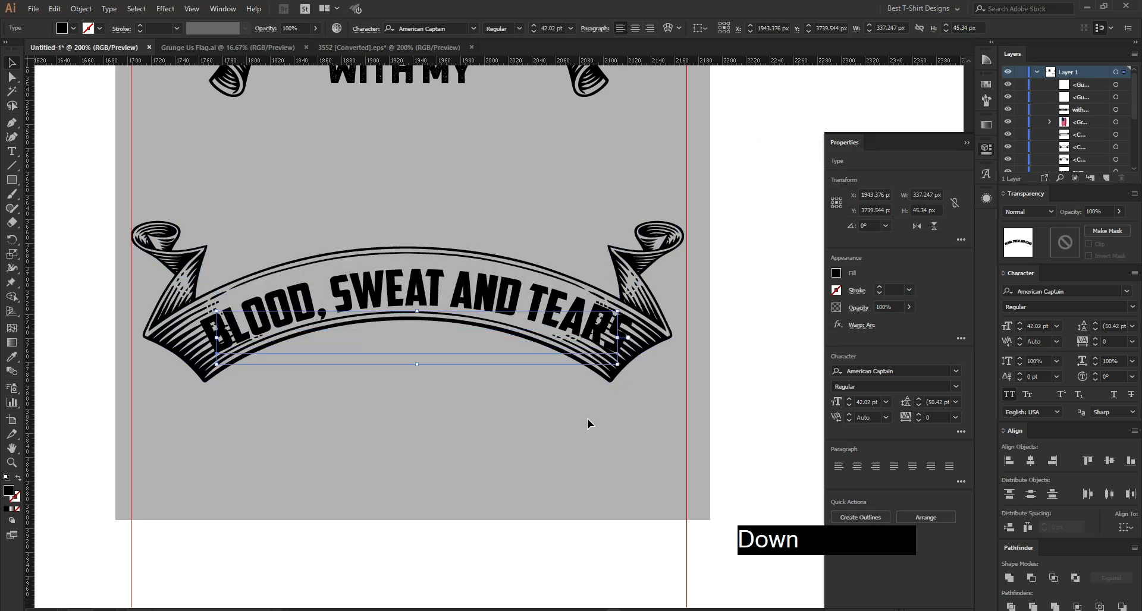
drag(617, 338, 629, 337)
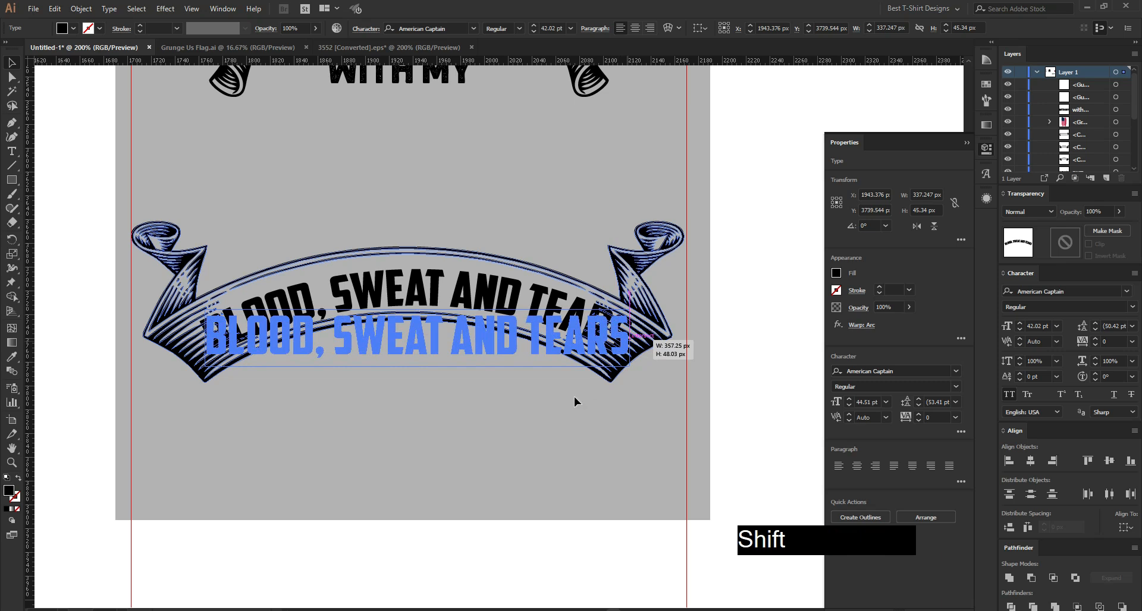
key(Left)
key(Down)
key(Up)
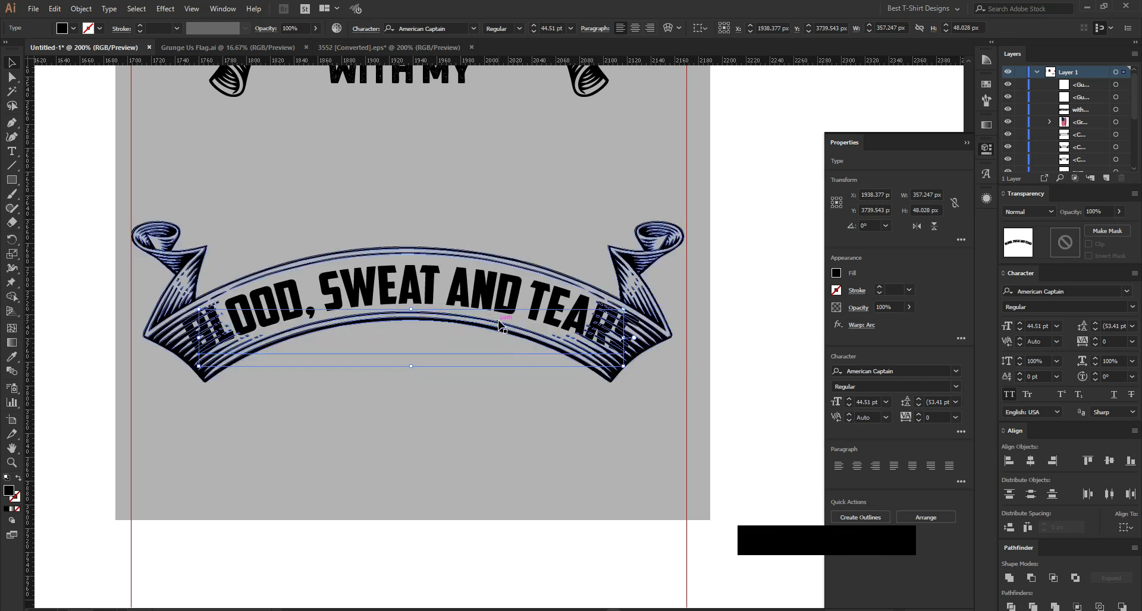
- Reduce BLOOD, SWEAT AND TEARS from its right side to about 43.89 pt so it sits centred in the ribbon
scroll(385, 380, up, 1)
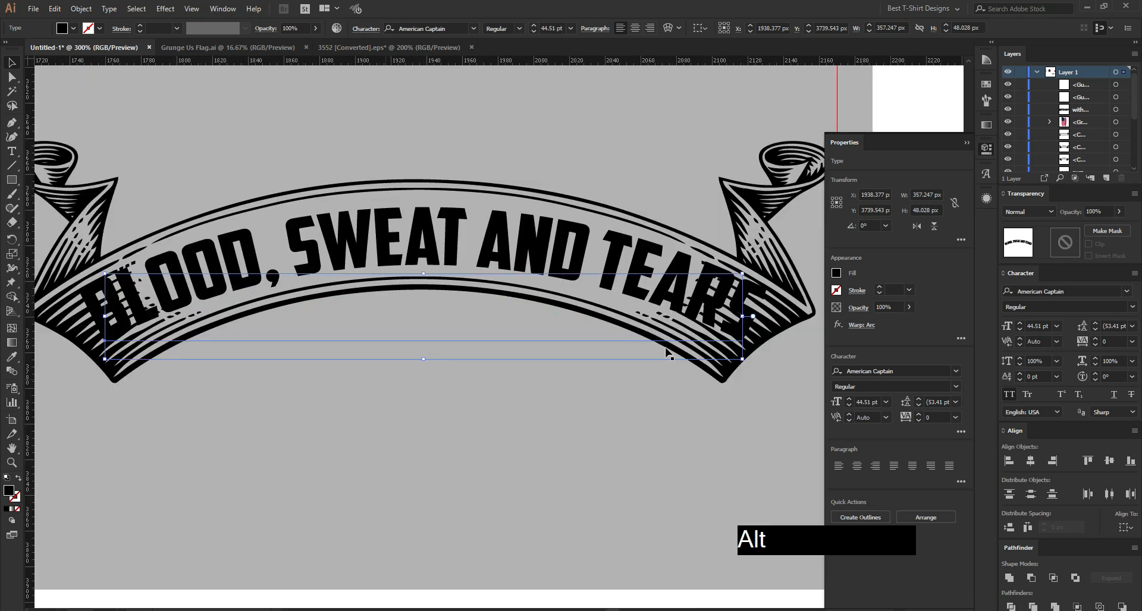
shift+click(741, 318)
drag(741, 317, 733, 318)
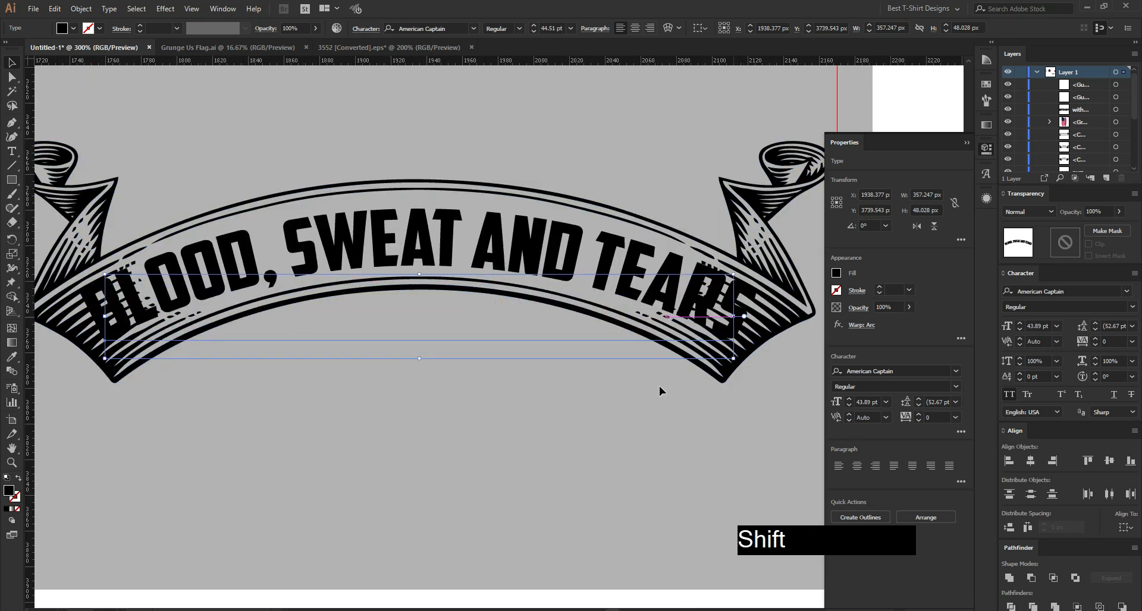
scroll(448, 351, down, 1)
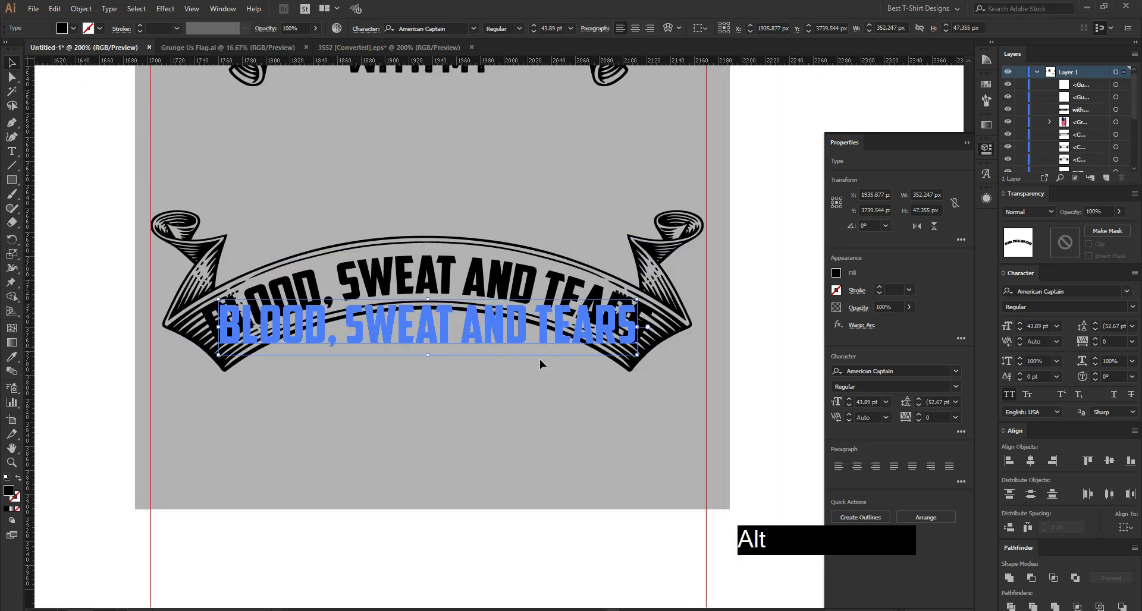
- Increase the Arc warp bend of BLOOD, SWEAT AND TEARS to 34%
click(853, 326)
key(Up)
key(Up)
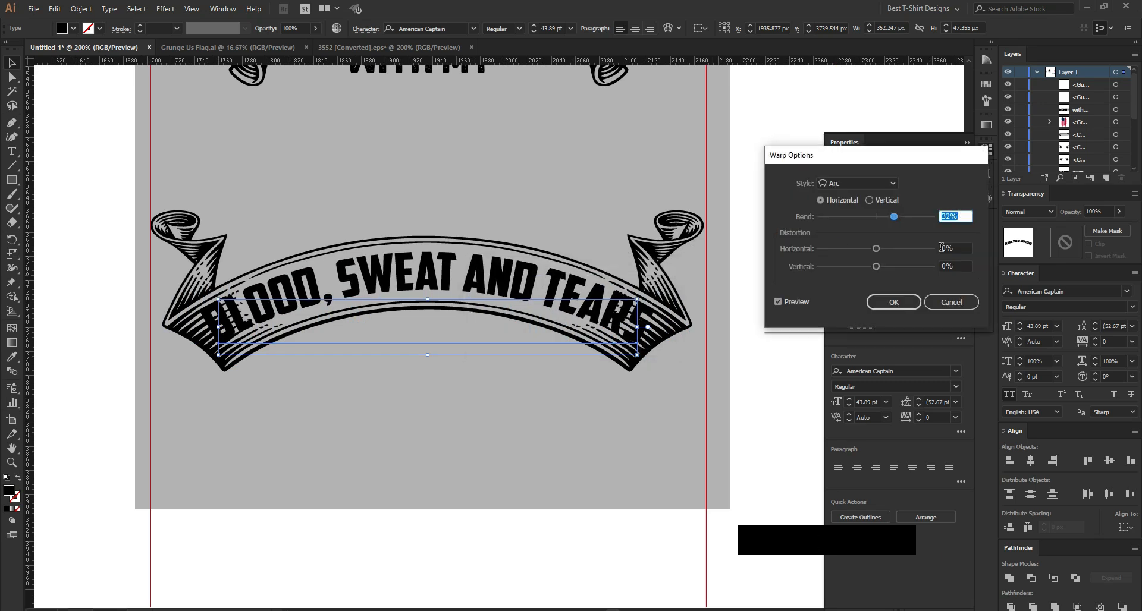
key(Up)
key(Up)
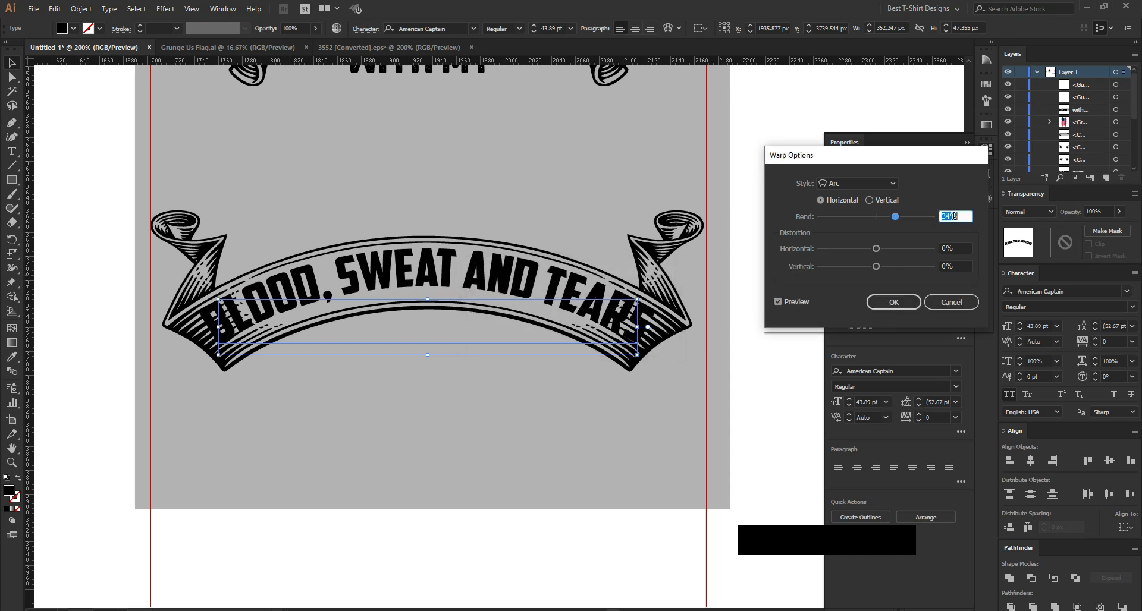
click(893, 302)
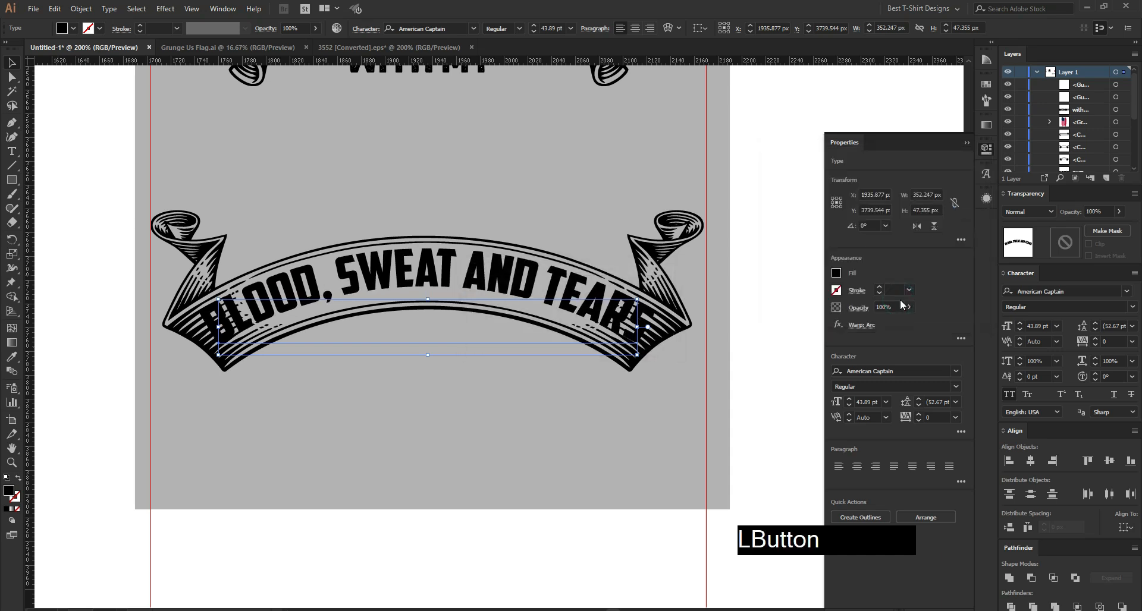
- Nudge BLOOD, SWEAT AND TEARS down 5 px and stretch it vertically to about 57 px tall so it fills the ribbon band
key(Down)
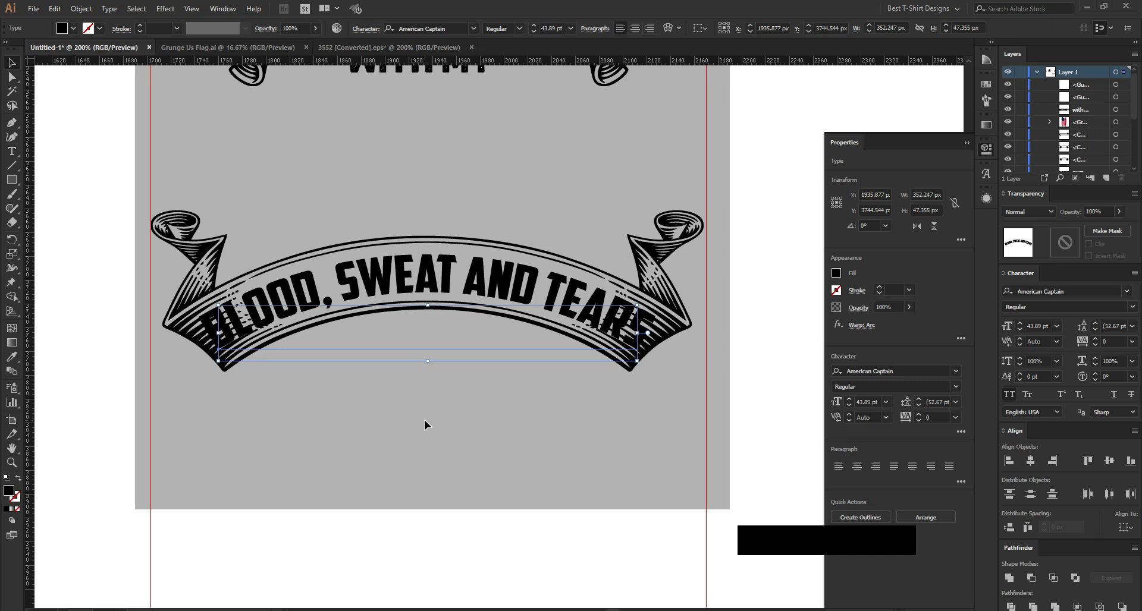
click(428, 303)
drag(429, 304, 428, 296)
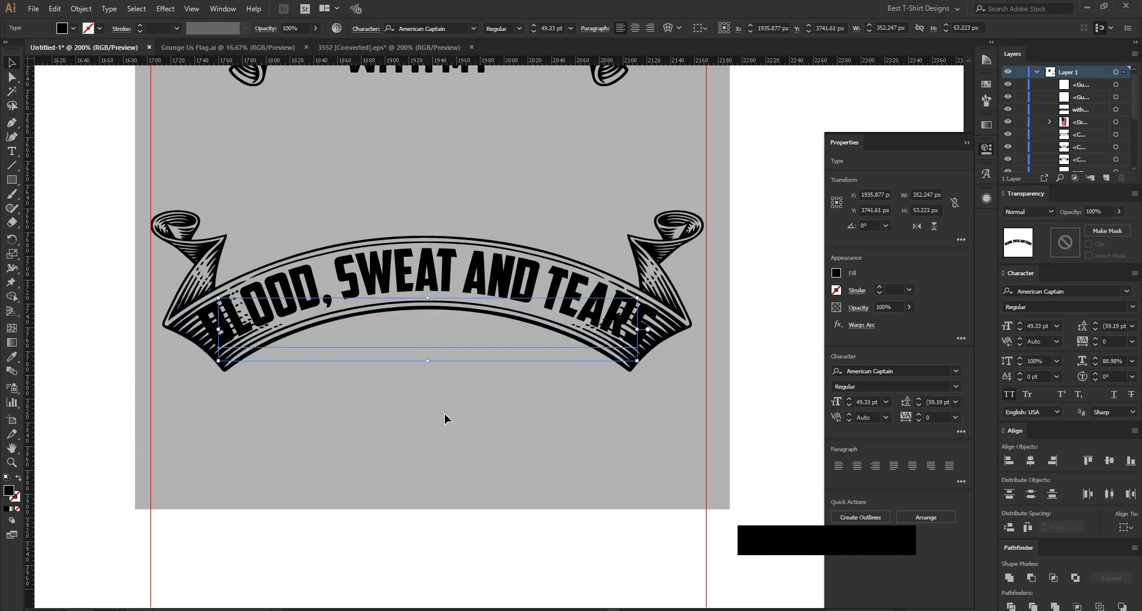
key(Down)
key(Up)
scroll(414, 367, up, 1)
drag(435, 358, 435, 366)
scroll(435, 367, down, 1)
click(515, 416)
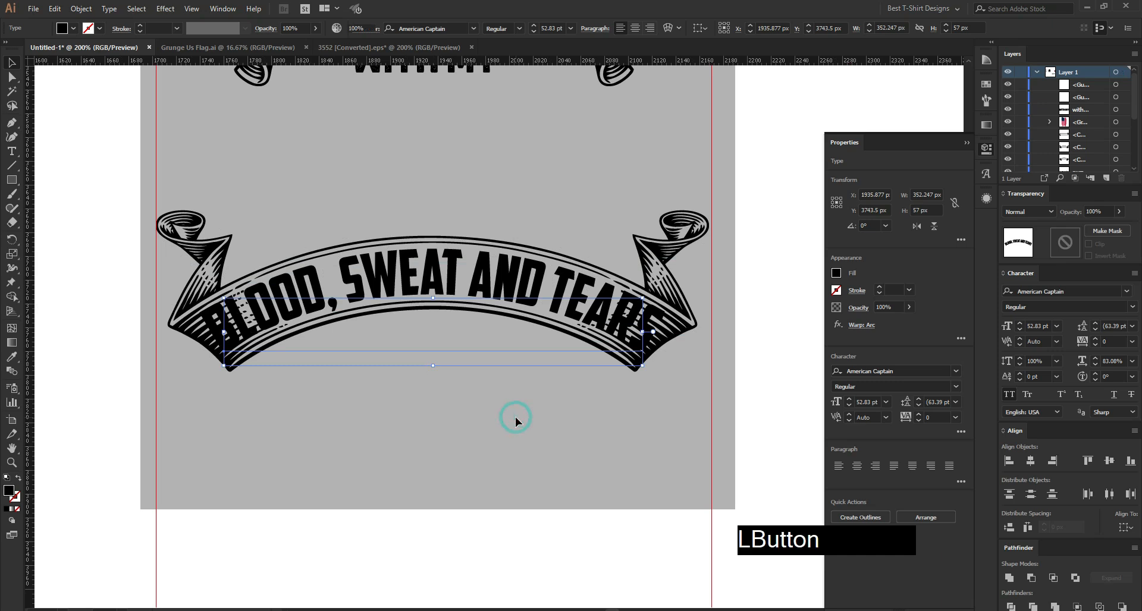
click(448, 340)
key(Left)
key(Right)
click(507, 412)
scroll(435, 173, down, 1)
click(434, 342)
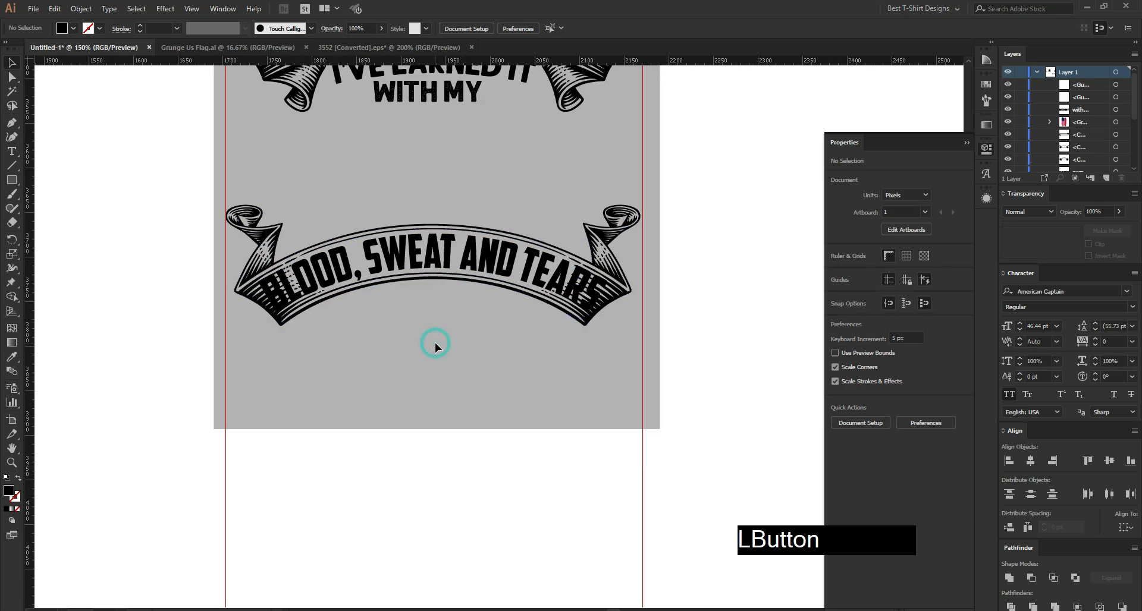
- Bring "the title" line onto the gray background just beneath the lower ribbon and set it in Balbeer Rustic
scroll(435, 344, down, 2)
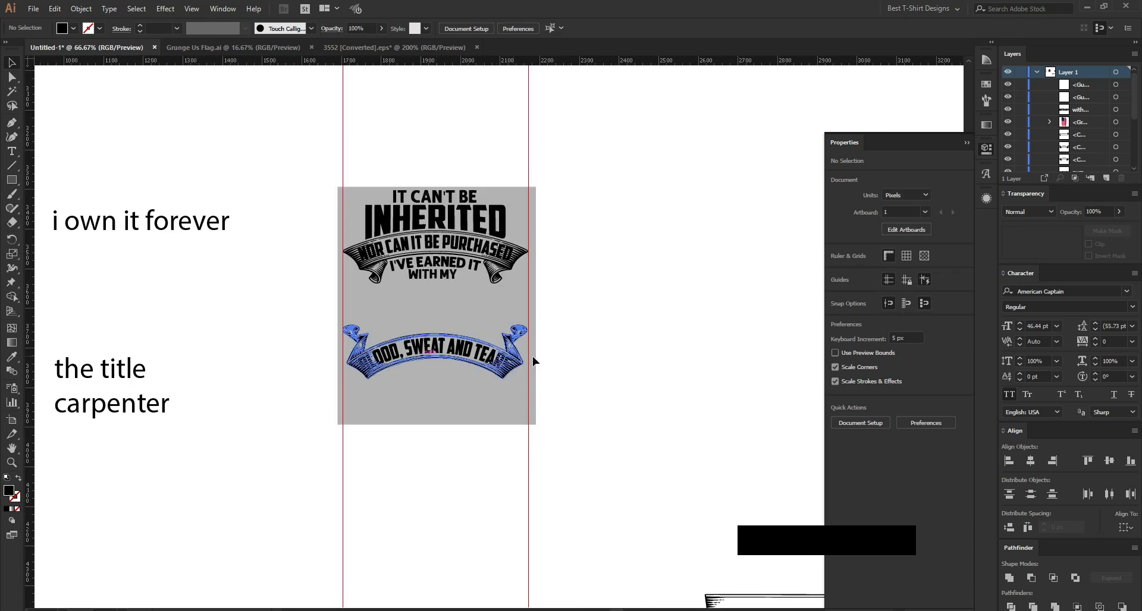
drag(111, 379, 450, 388)
right_click(451, 388)
mouse_move(517, 437)
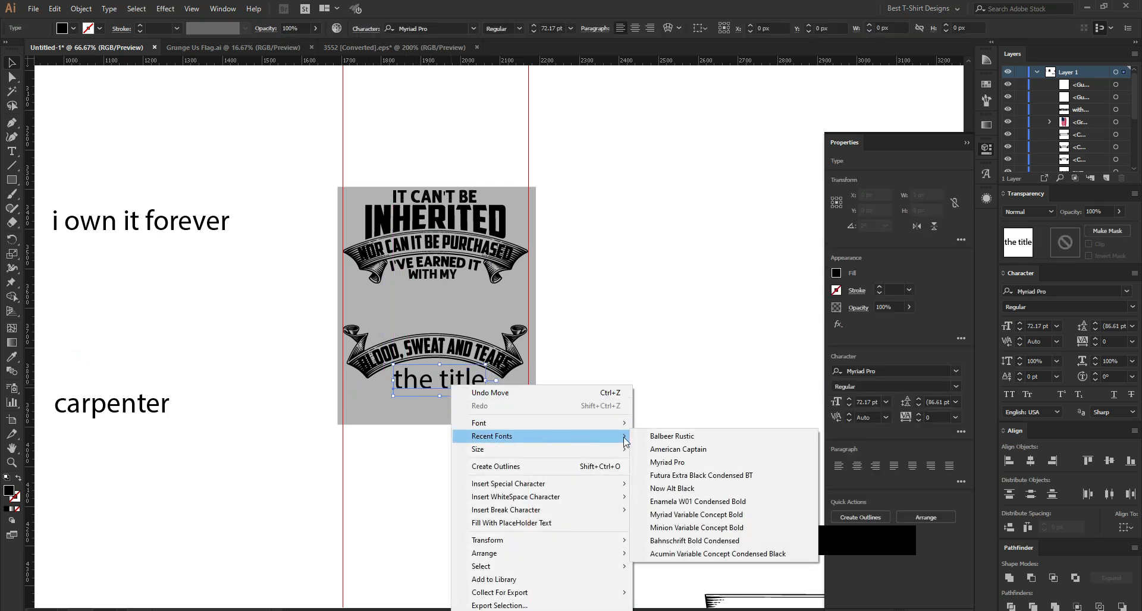
click(687, 440)
- Scale THE TITLE down to about 47.01 pt and centre it close under the lower ribbon's arc
scroll(564, 383, up, 3)
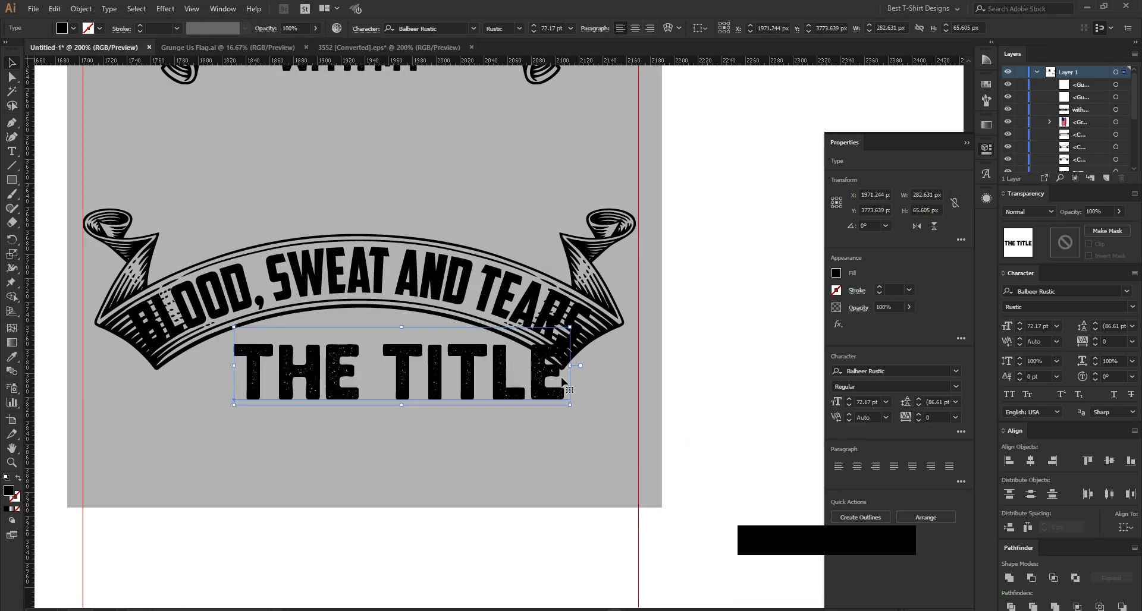
drag(570, 368, 422, 351)
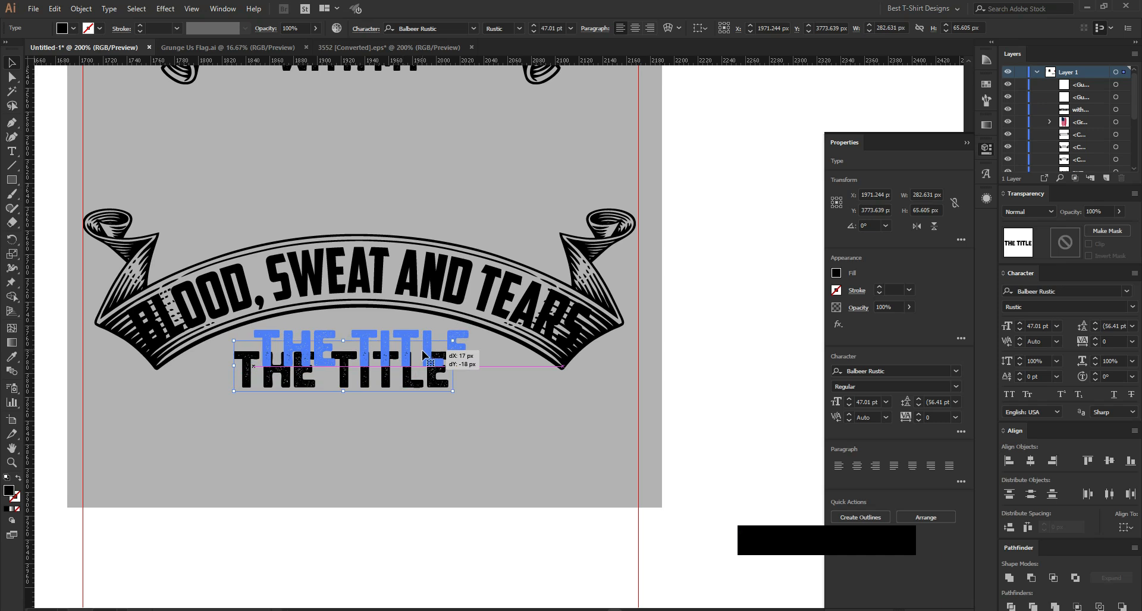
scroll(405, 356, down, 2)
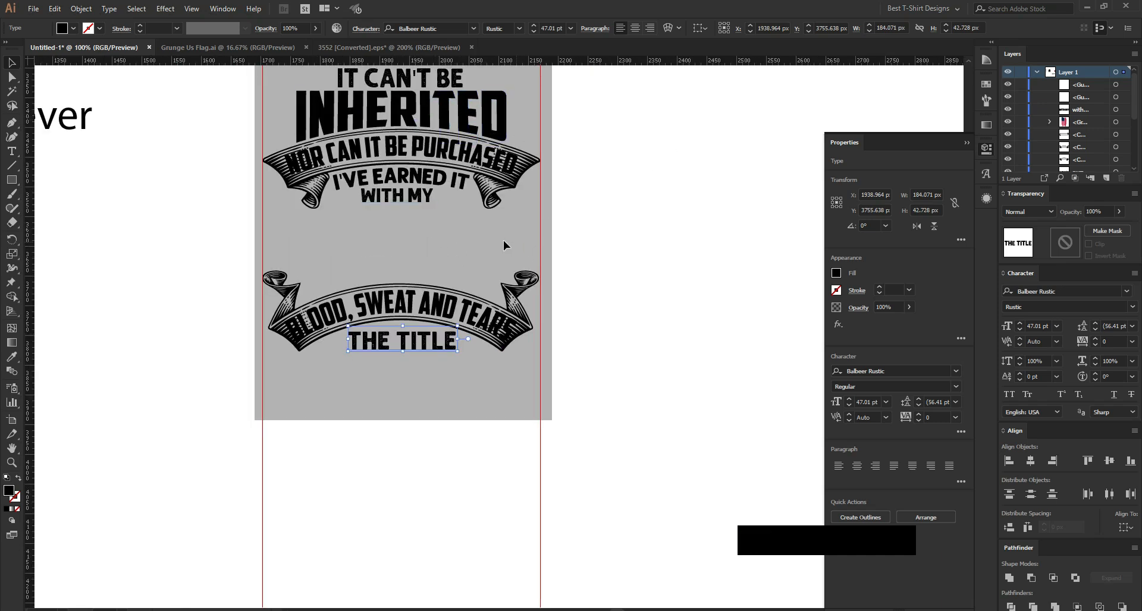
- Bring the "carpenter" line to the bottom of the gray background and set it in American Captain
scroll(525, 232, down, 1)
drag(157, 343, 469, 347)
right_click(471, 347)
mouse_move(586, 399)
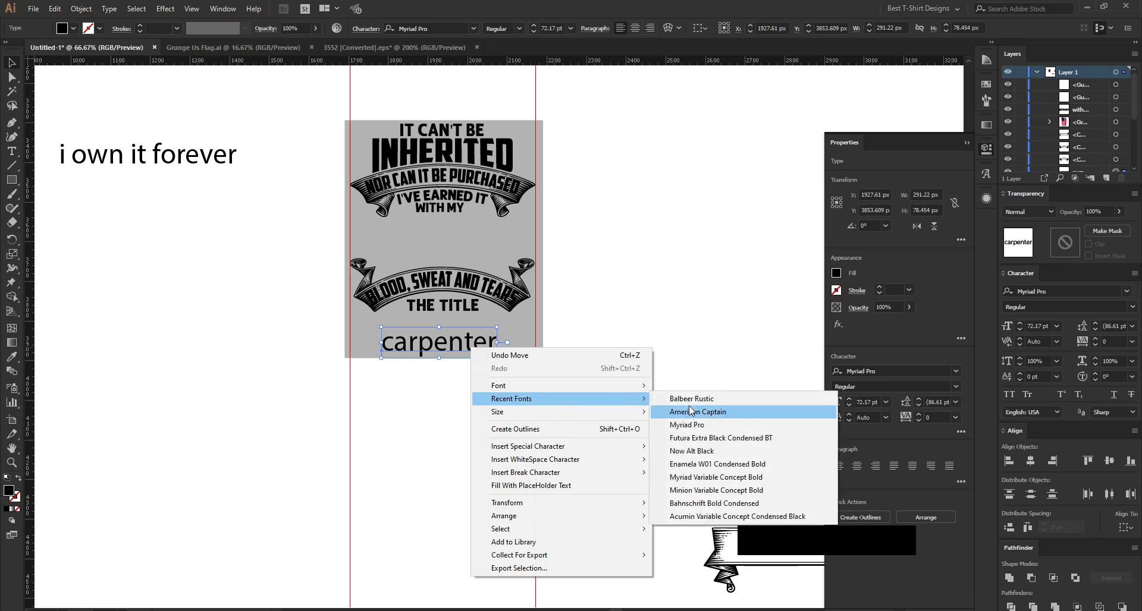
click(711, 412)
- Shift CARPENTER slightly right and down, and lower THE TITLE until it sits just above it
scroll(370, 330, up, 1)
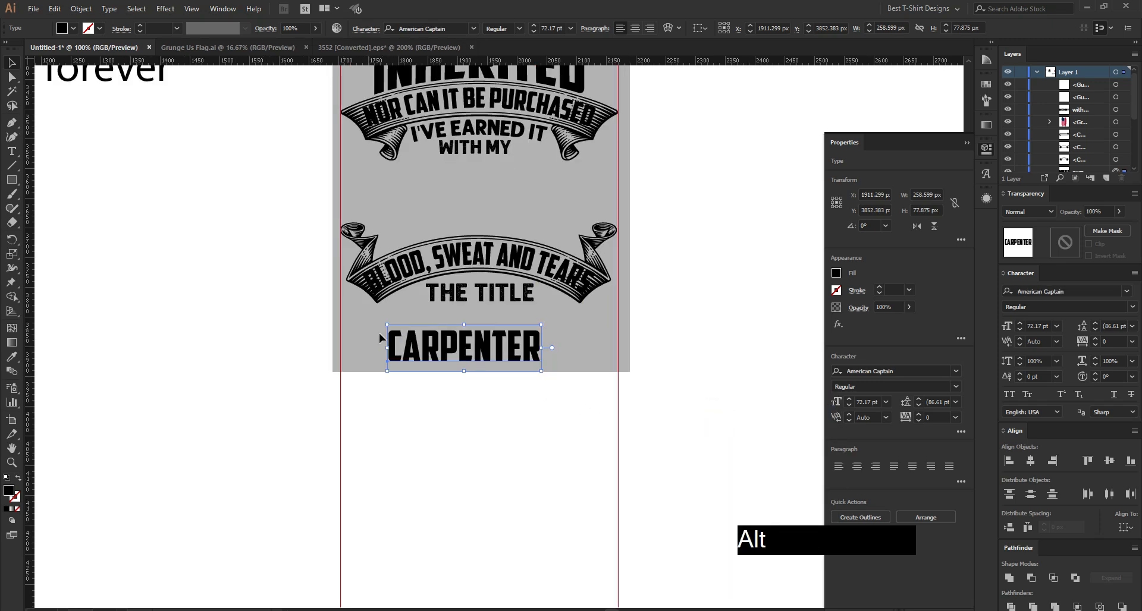
drag(502, 420, 511, 426)
drag(490, 378, 490, 407)
- Bring the "i own it forever" line between the lower ribbon and THE TITLE and set it in Balbeer Rustic
drag(137, 148, 551, 371)
right_click(562, 374)
mouse_move(637, 428)
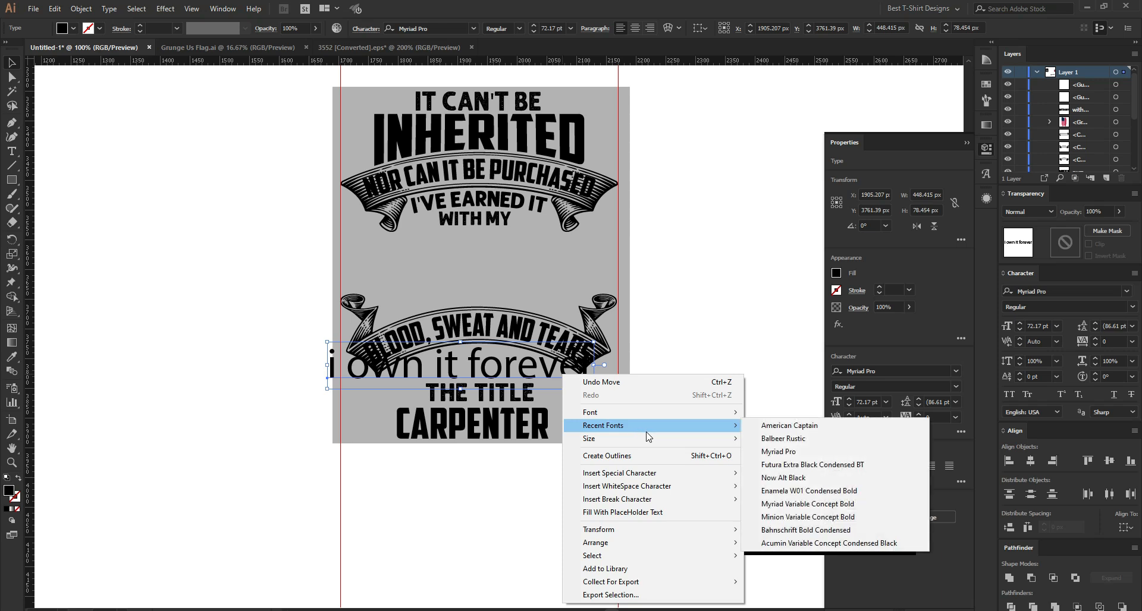
click(783, 438)
scroll(538, 373, up, 3)
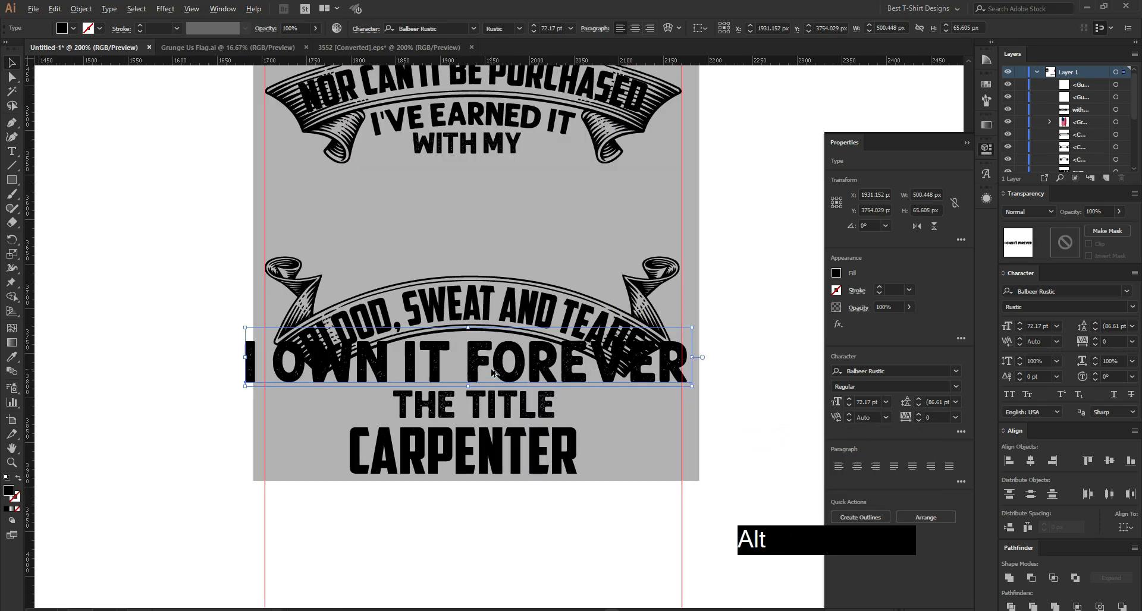
- Scale I OWN IT FOREVER down to about 42.36 pt and lower it 10 px
scroll(491, 373, up, 2)
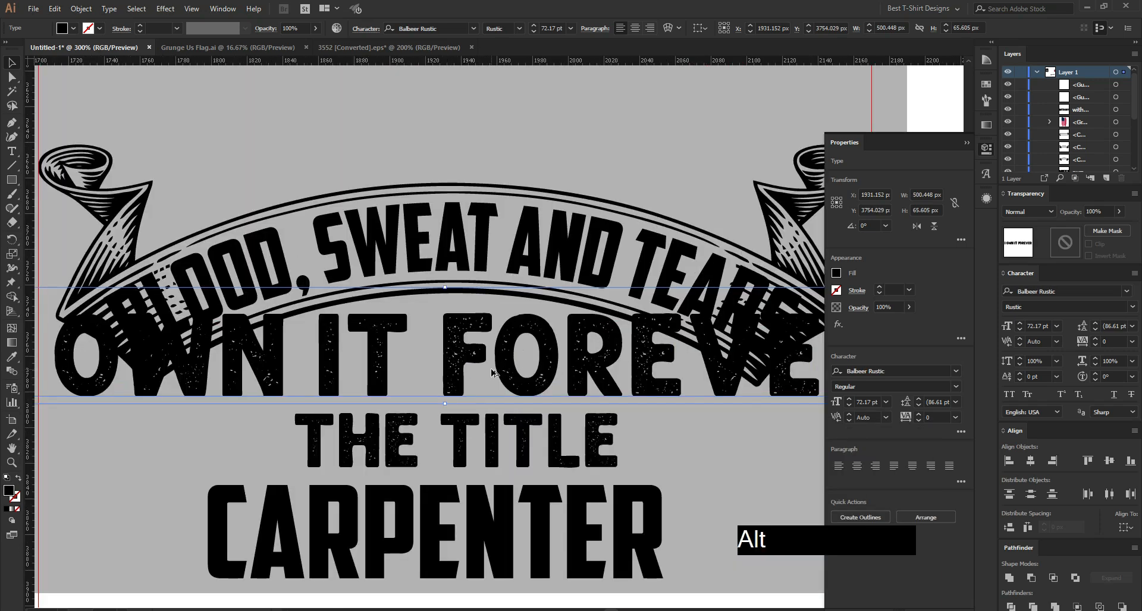
scroll(491, 374, down, 1)
drag(762, 353, 636, 354)
key(shift+Down)
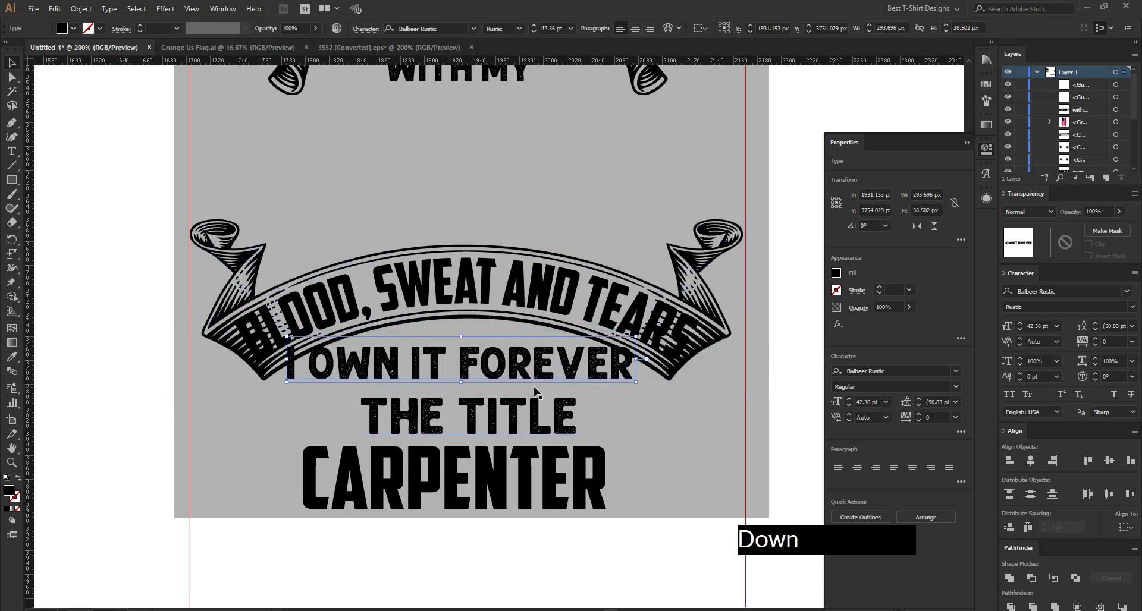
- Apply All Caps to I OWN IT FOREVER, then reduce it to about 36.1 pt and nudge it 15 px left to centre it
click(1009, 394)
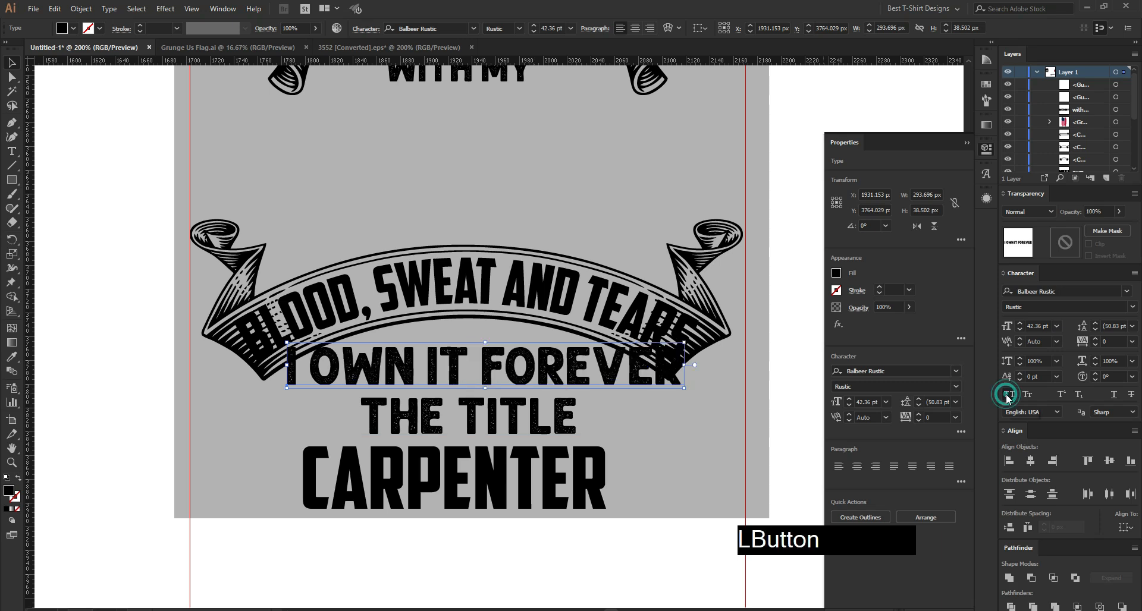
alt+scroll(457, 367, down, 1)
drag(632, 367, 607, 366)
key(Left)
key(Left)
key(Left)
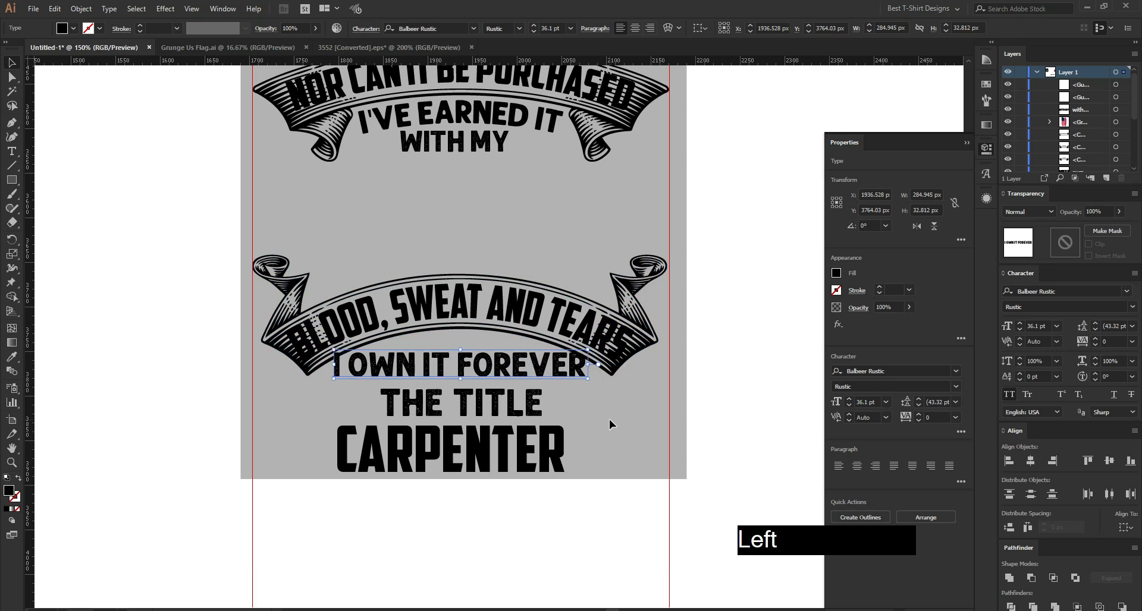
- Apply a horizontal Arc warp with a 34% bend to I OWN IT FOREVER and lower it 20 px below the ribbon
click(159, 9)
mouse_move(237, 159)
click(323, 164)
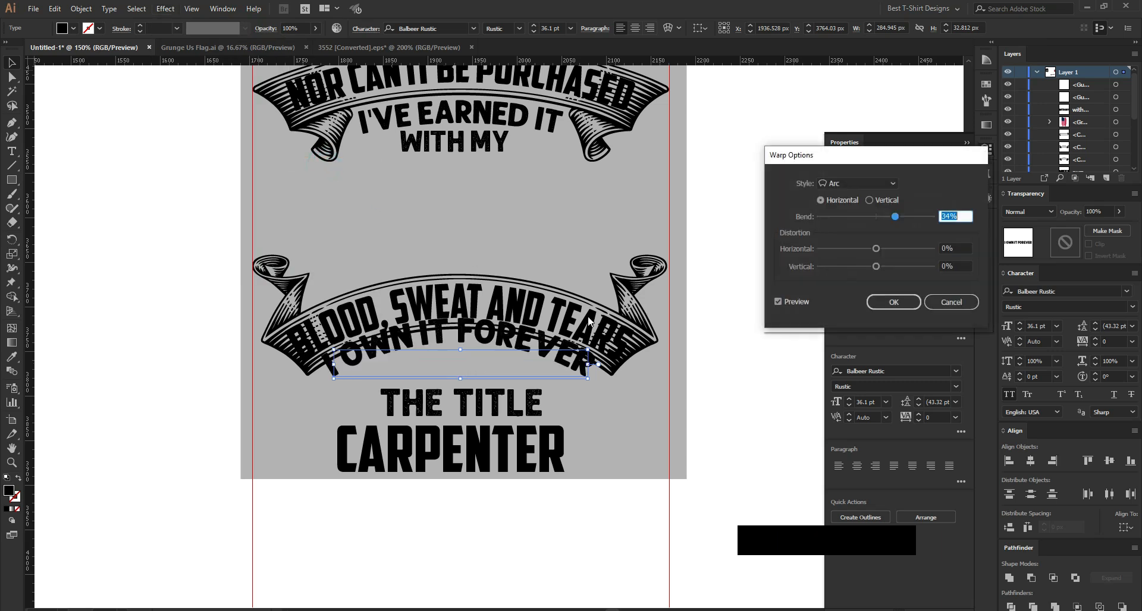
click(890, 304)
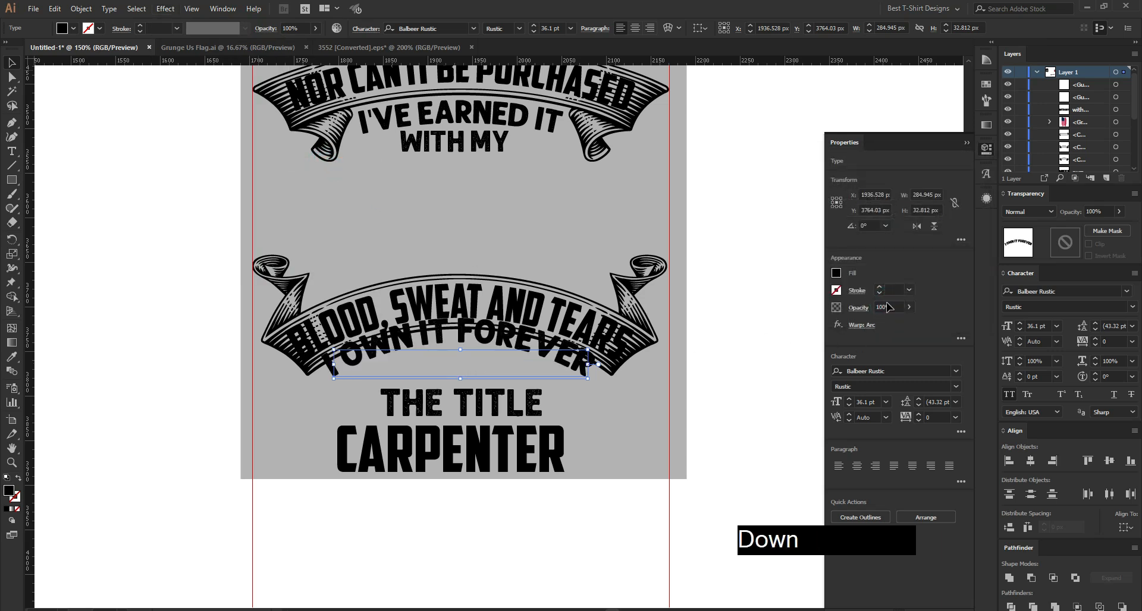
key(Down)
key(Down)
key(Down)
key(Down)
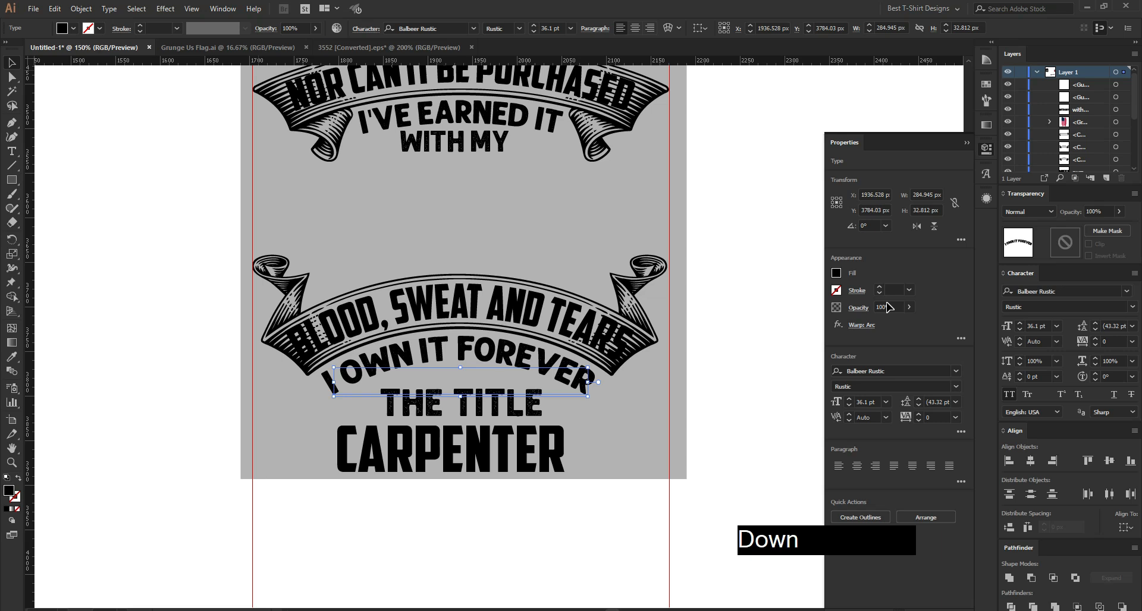
- Reduce the Arc warp bend of I OWN IT FOREVER to 31%
scroll(487, 408, up, 1)
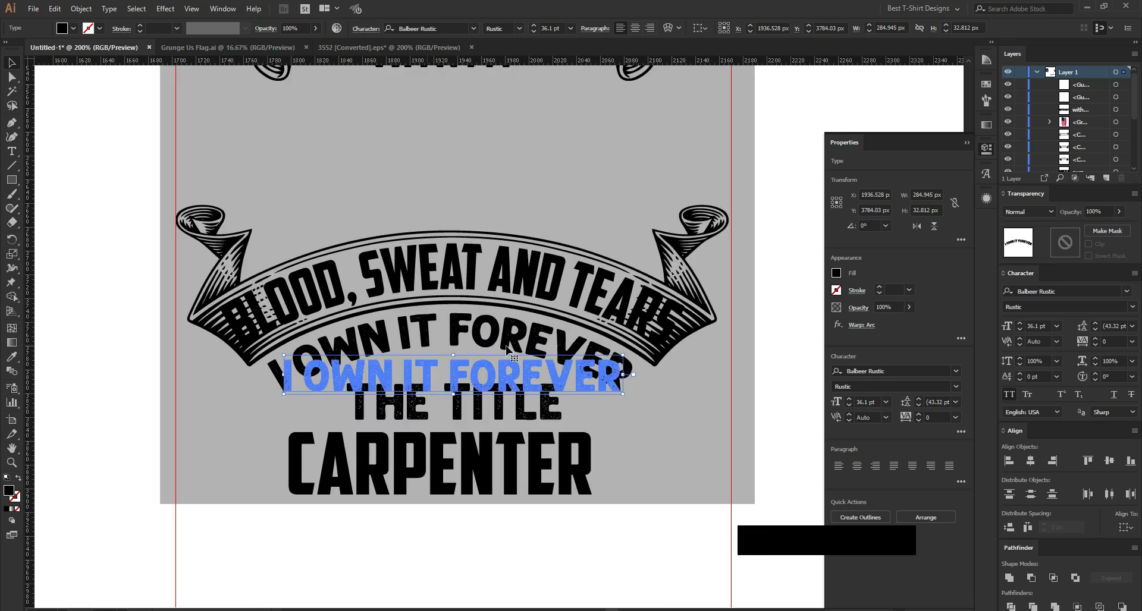
click(870, 327)
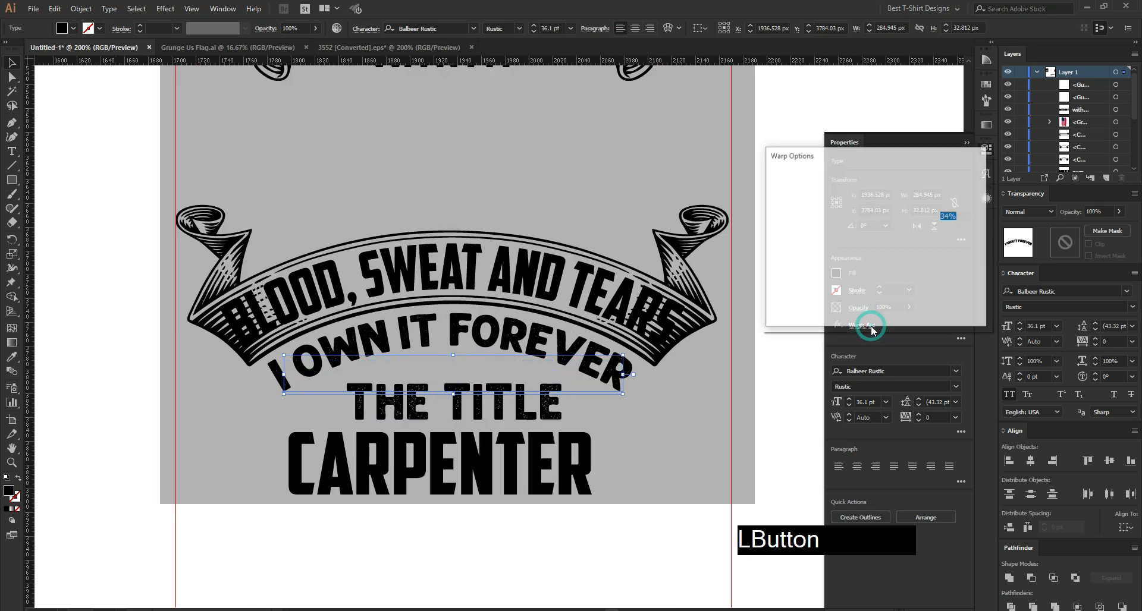
key(Down)
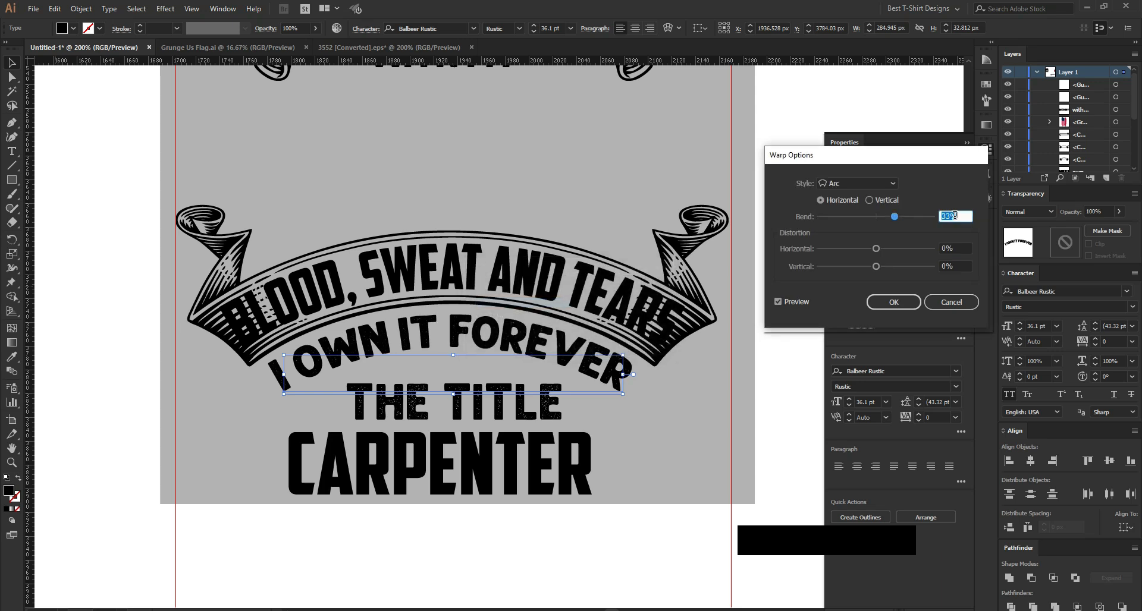
click(894, 302)
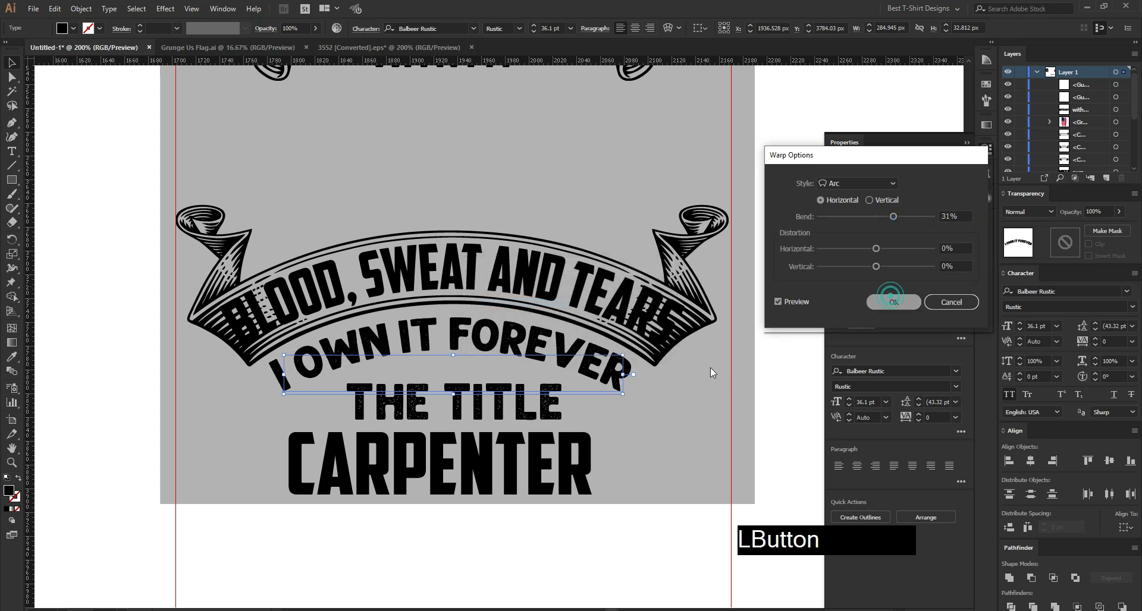
- Enlarge I OWN IT FOREVER to about 37.11 pt and readjust its Arc bend to follow the ribbon's lower edge
mouse_move(623, 375)
mouse_down()
mouse_move(638, 376)
mouse_move(628, 368)
mouse_up()
drag(673, 409, 673, 409)
key(Up)
key(Down)
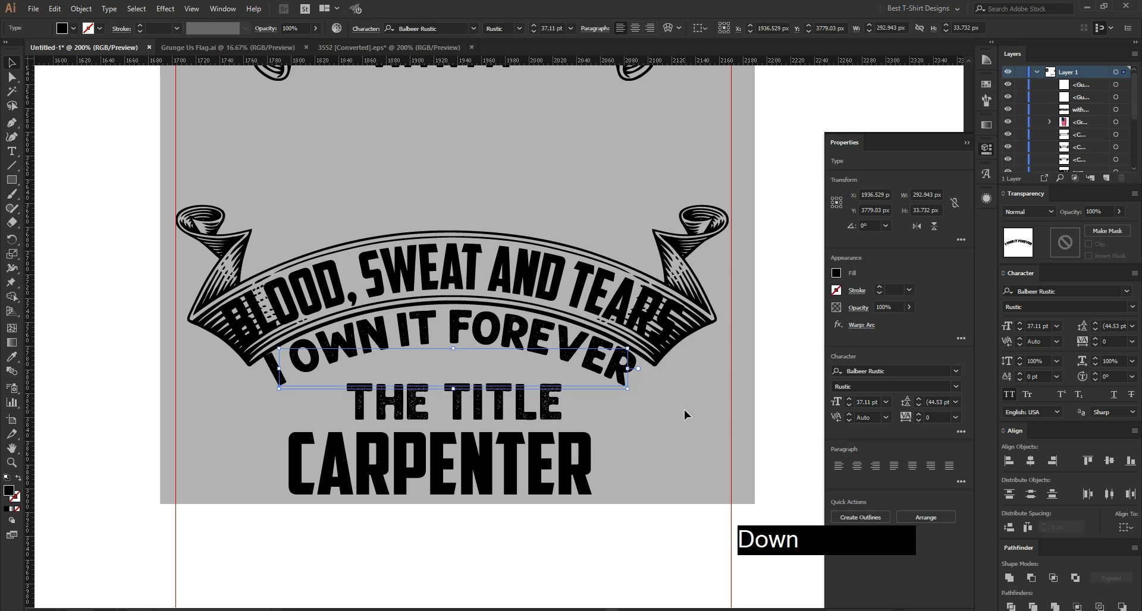
click(860, 325)
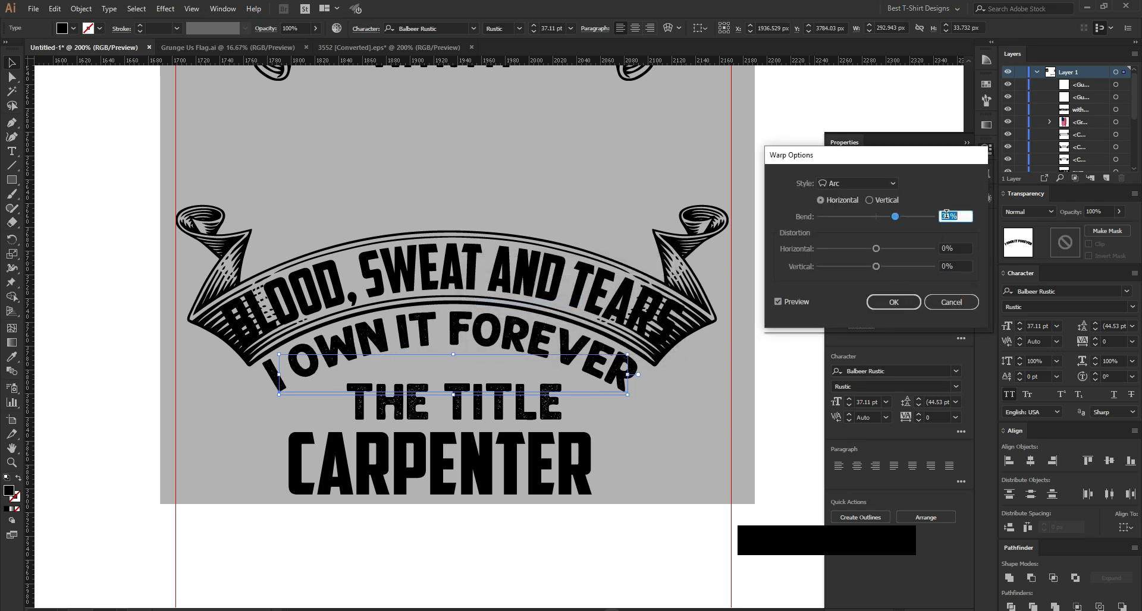
click(905, 305)
click(702, 460)
- Nudge THE TITLE up 10 px and 5 px left beneath the arched line
click(461, 403)
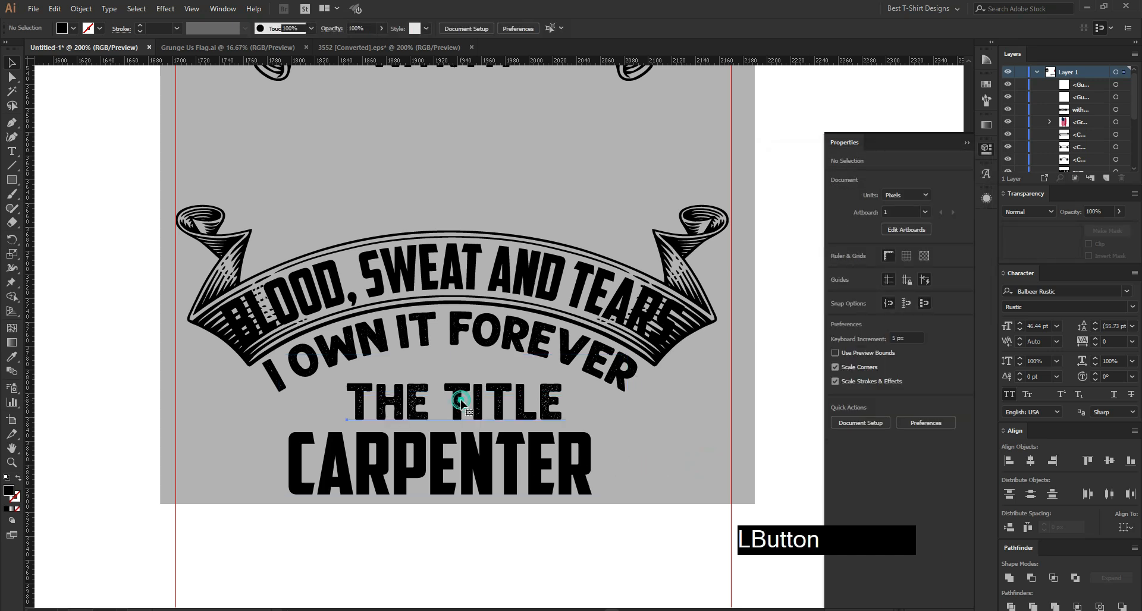
key(Up)
key(Up)
key(Left)
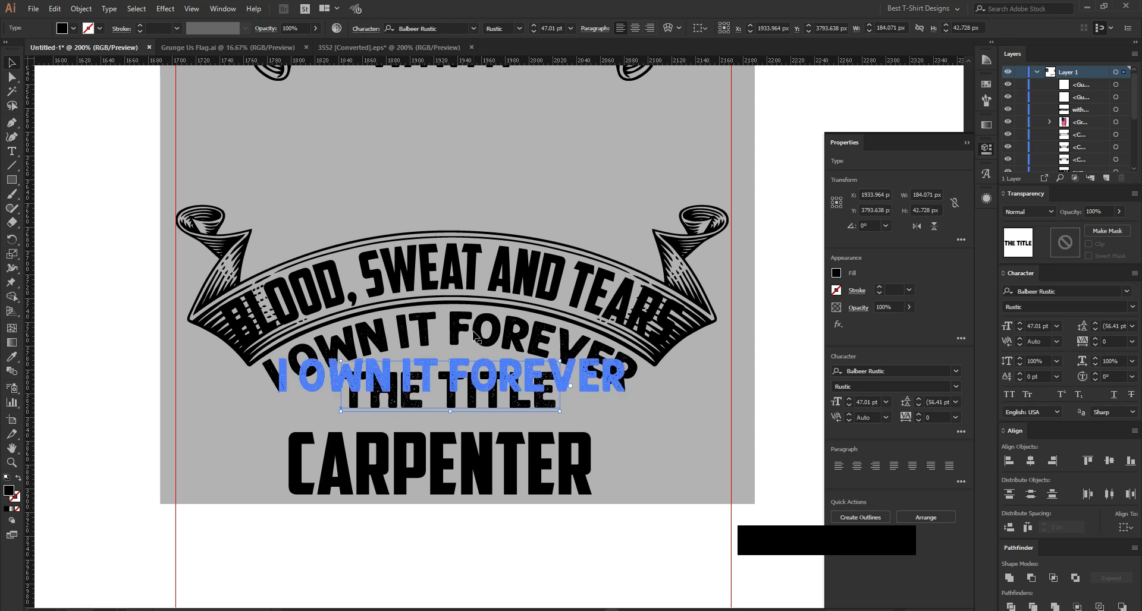
- Enlarge CARPENTER to about 82.78 pt, extending it up to sit directly beneath THE TITLE
alt+scroll(477, 333, down, 1)
click(483, 433)
drag(445, 399, 447, 388)
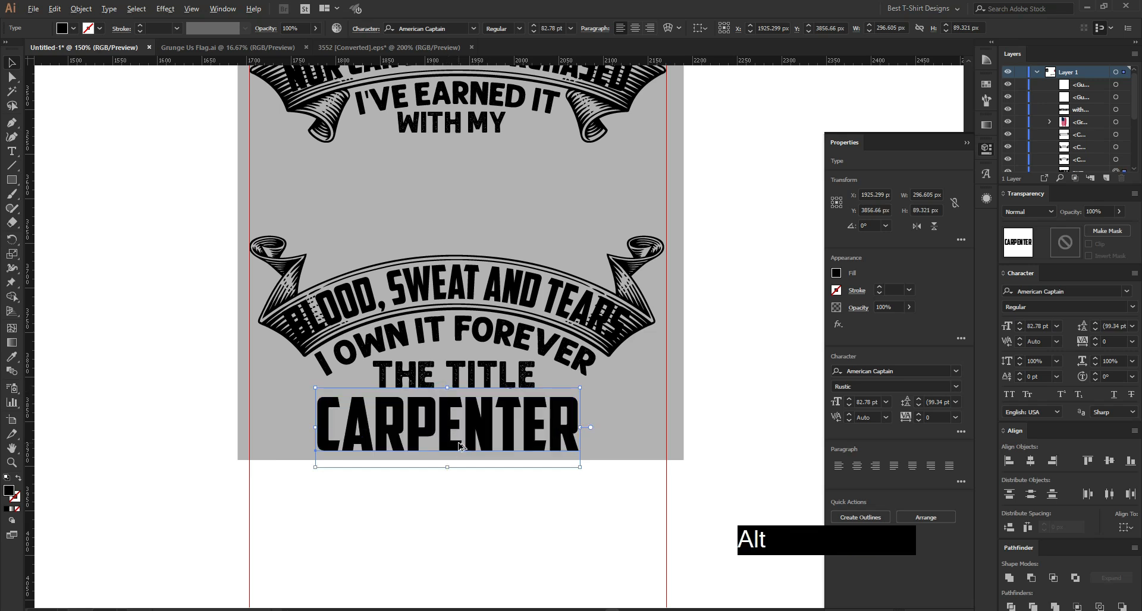
alt+scroll(460, 446, down, 1)
click(505, 510)
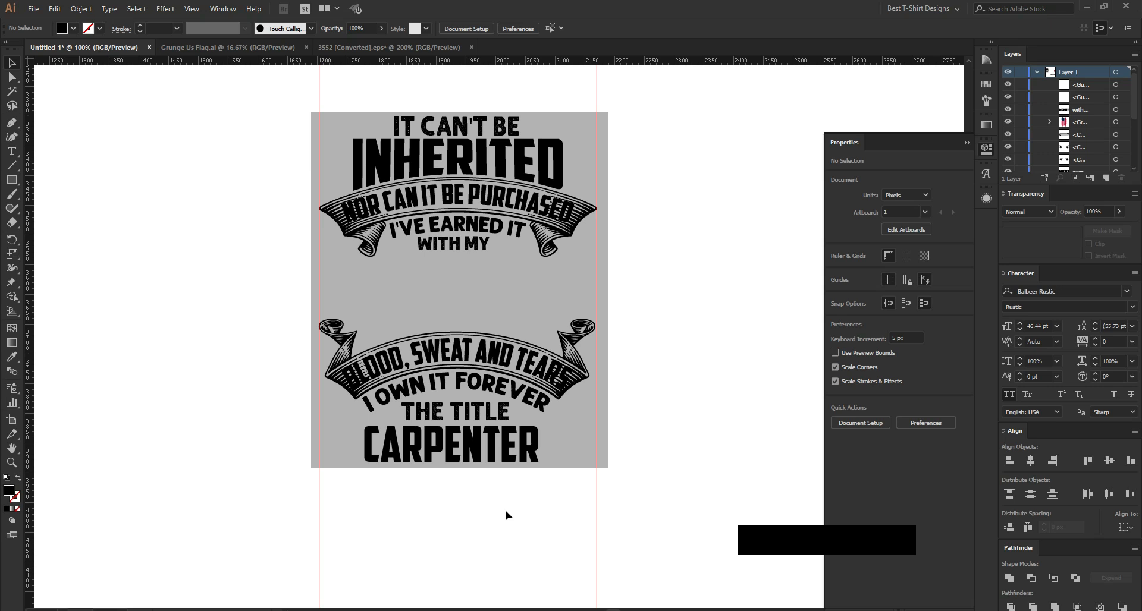
- Add a vertical guide along the right edge of INHERITED, crossing both ribbons
alt+scroll(609, 325, up, 1)
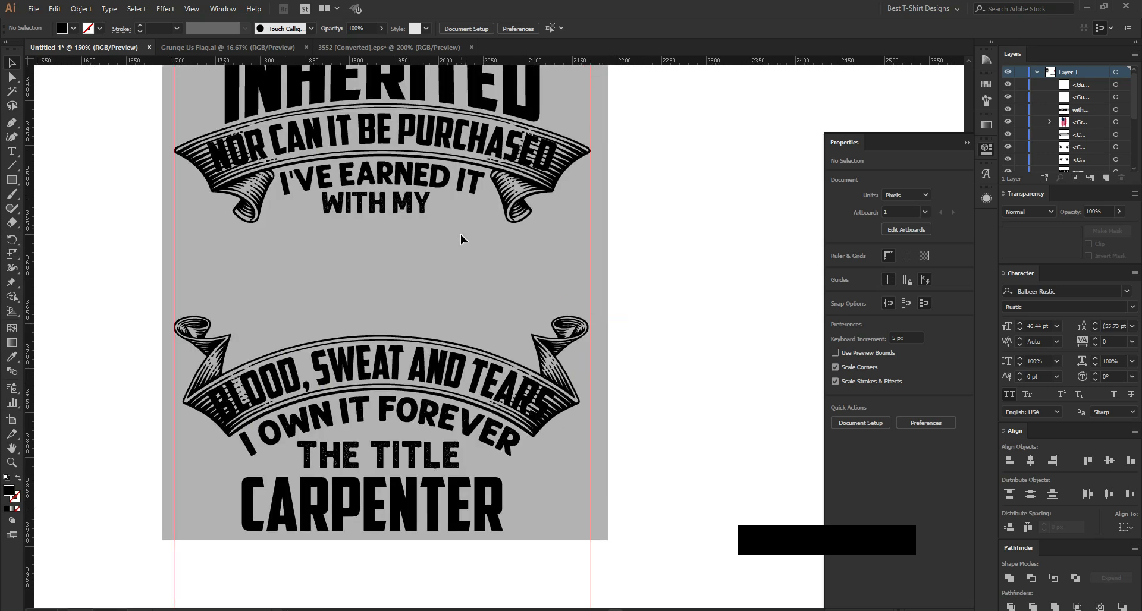
drag(634, 61, 540, 213)
click(543, 241)
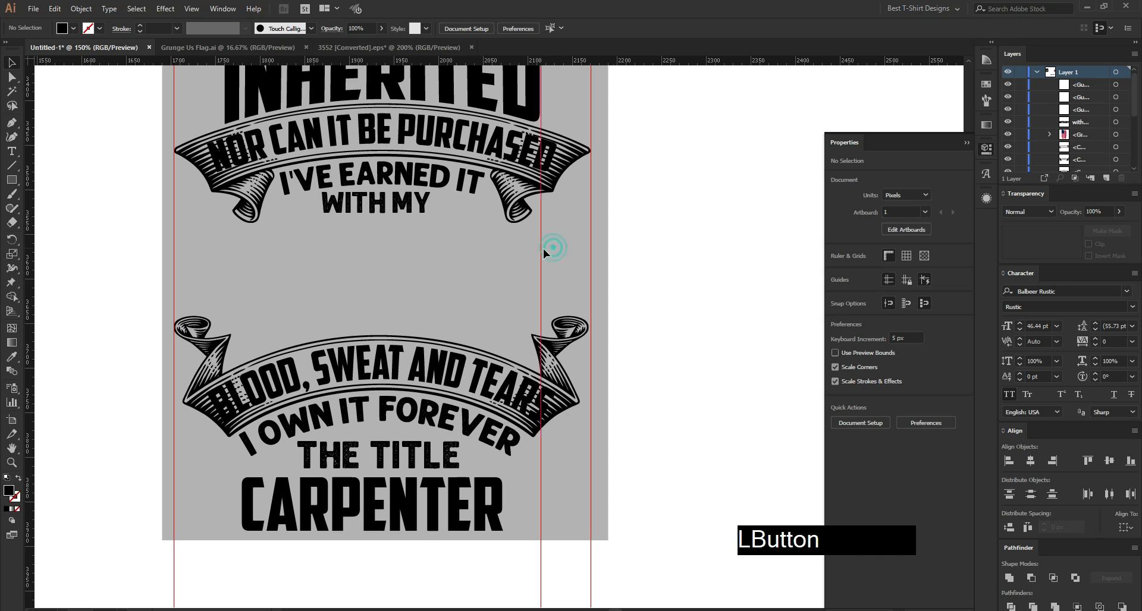
- Add a vertical guide along the left edge of INHERITED, running down through both ribbons
drag(540, 252, 311, 269)
drag(231, 267, 388, 277)
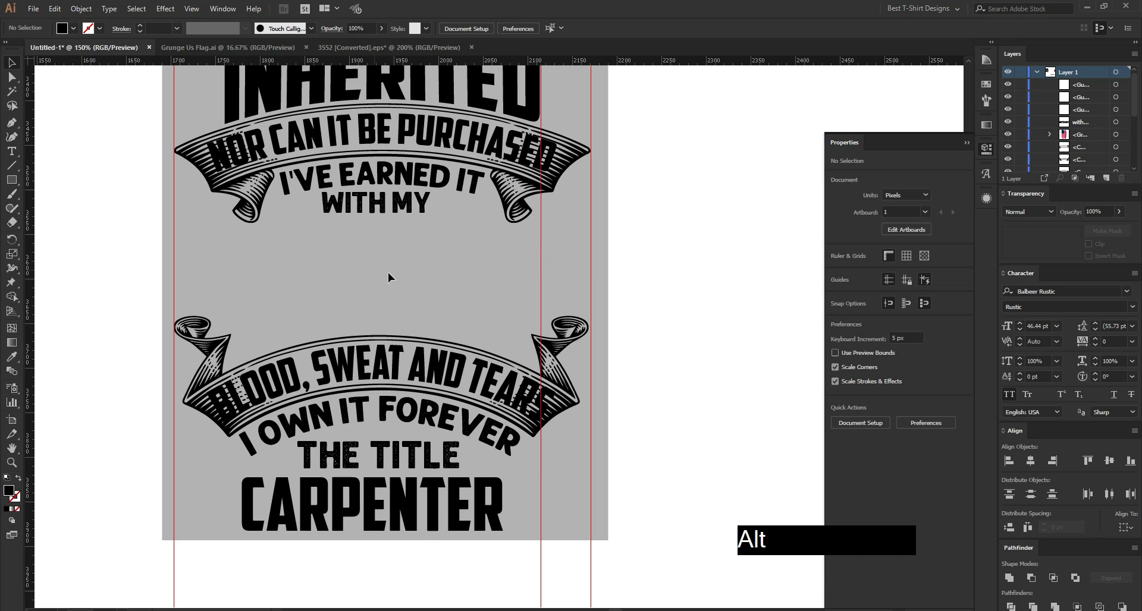
drag(194, 60, 223, 238)
click(389, 276)
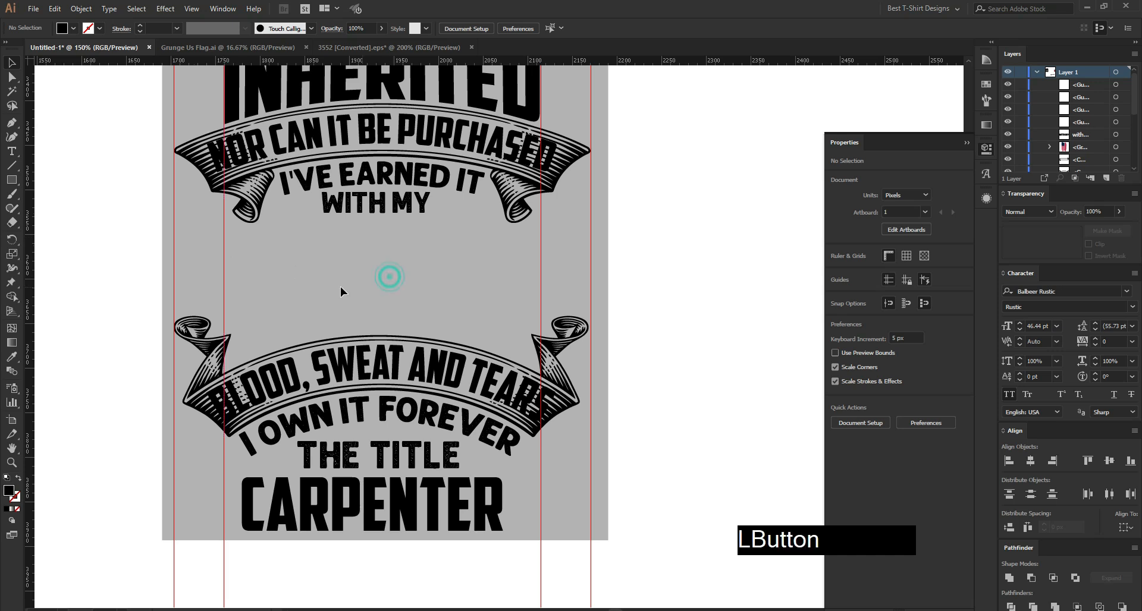
- Enlarge CARPENTER to about 99.92 pt so it spans the two inner guides marking the width of INHERITED
click(497, 510)
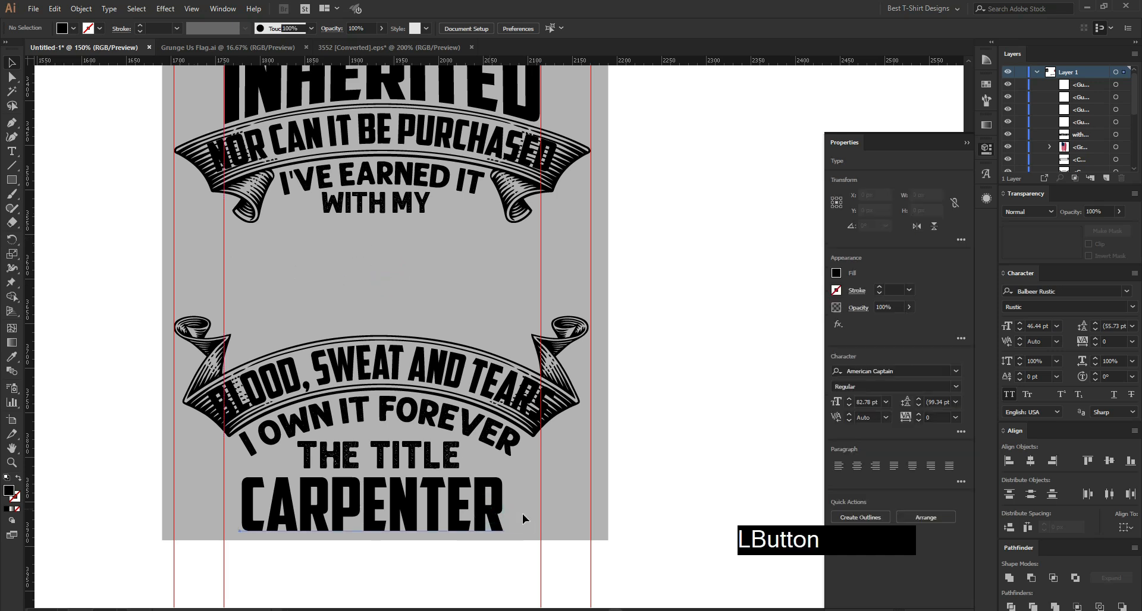
drag(513, 508, 545, 514)
drag(235, 507, 226, 508)
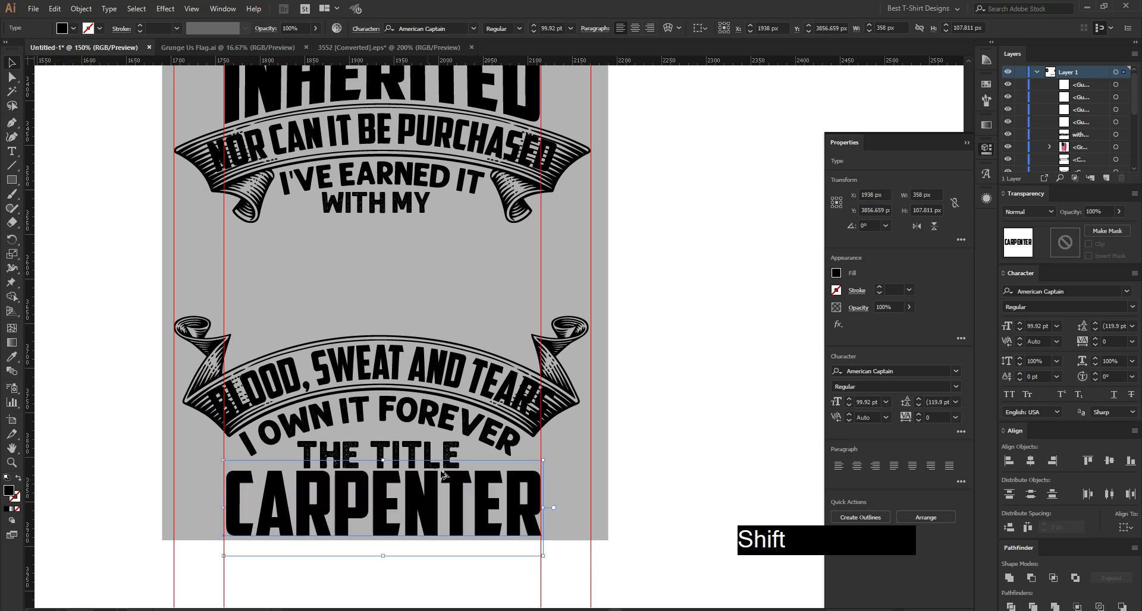
- Reduce THE TITLE to about 43.43 pt and nudge it up 5 px between the arched line and CARPENTER
scroll(420, 460, down, 1)
click(420, 459)
scroll(515, 451, up, 2)
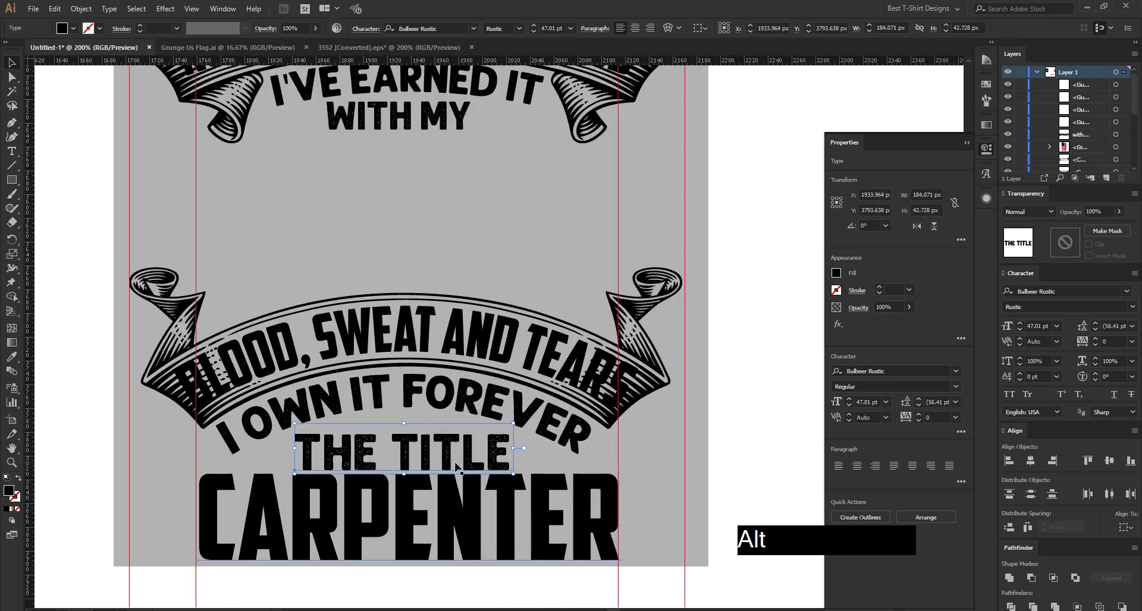
drag(515, 451, 506, 449)
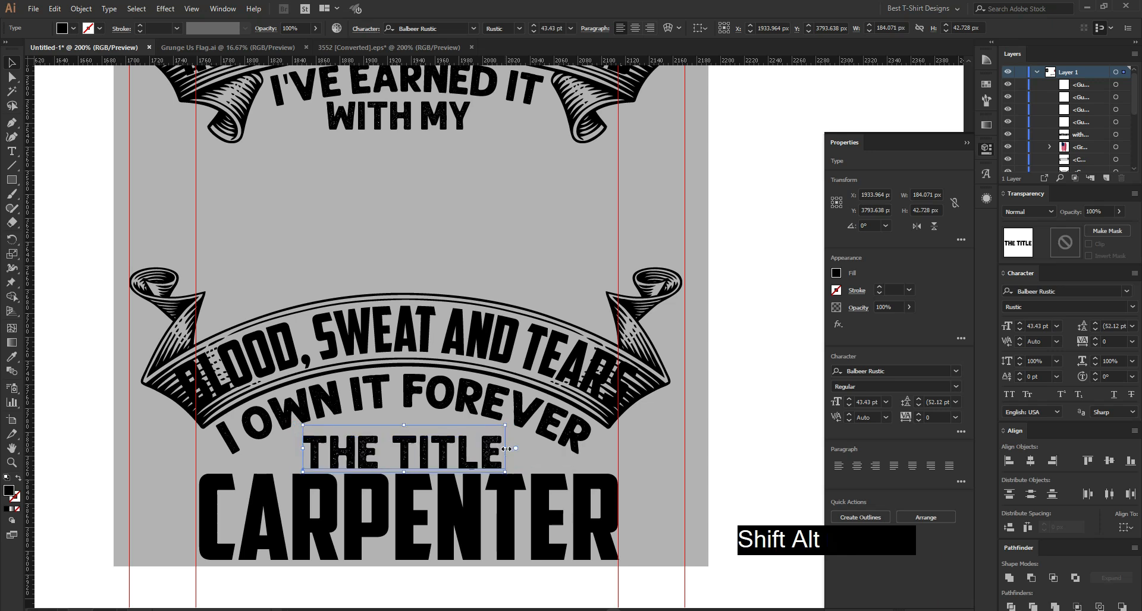
key(Up)
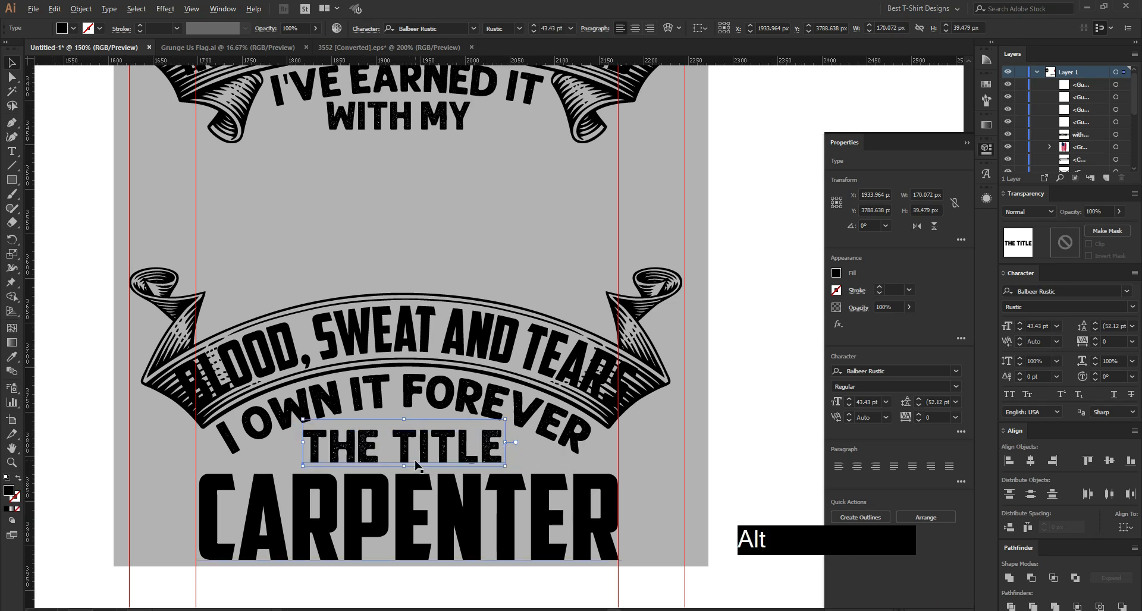
scroll(419, 467, down, 2)
click(597, 461)
- Try nudging all quote lines and ribbons up 5 px on the gray background, and move them back down
drag(325, 121, 509, 582)
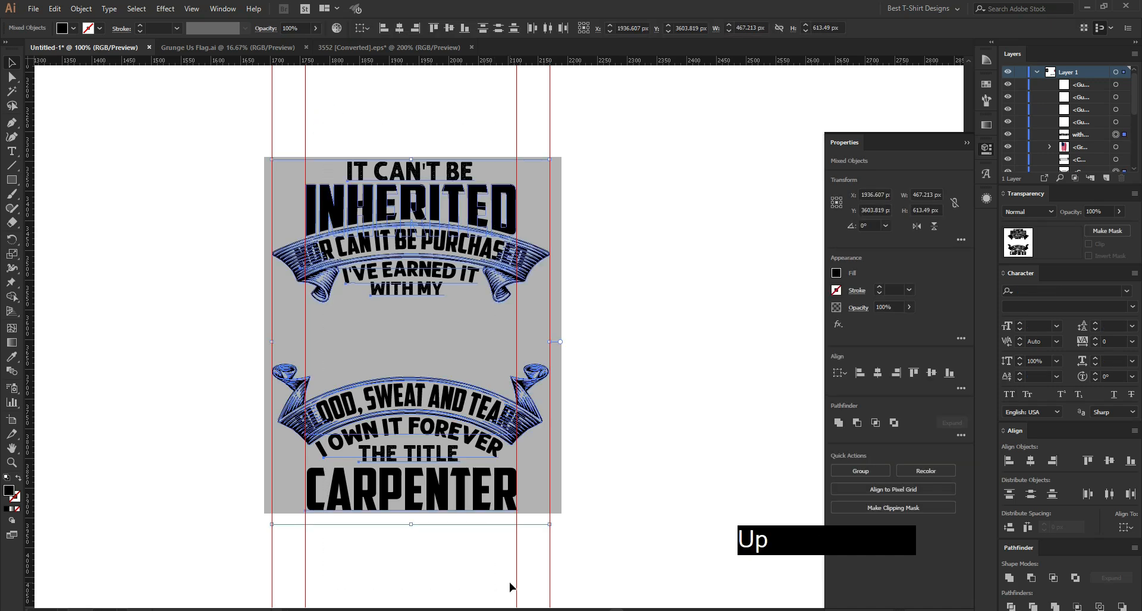
key(Up)
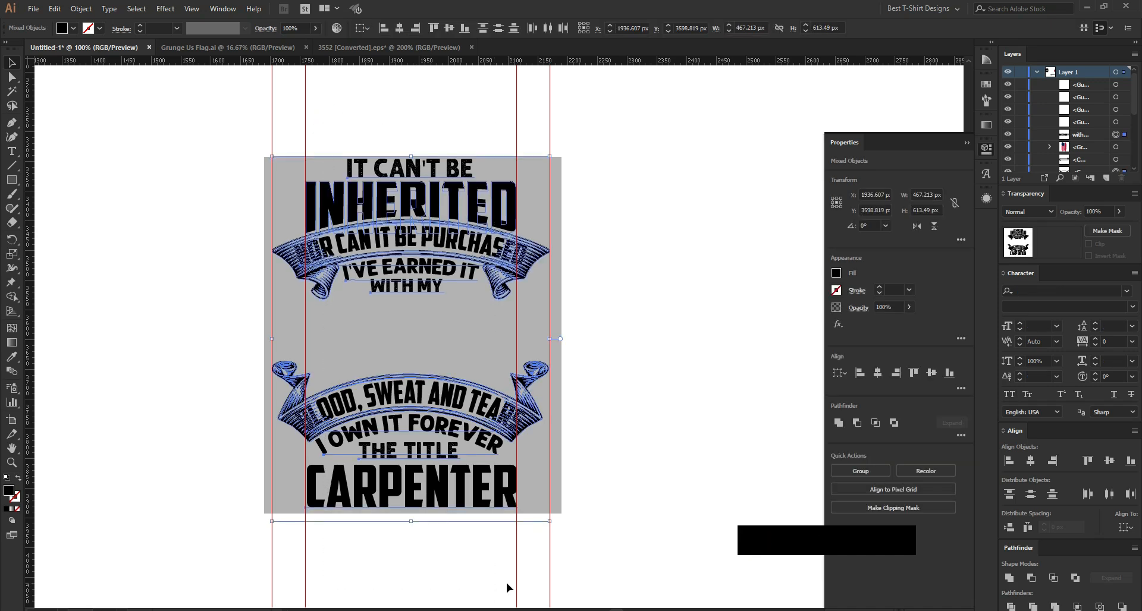
key(Down)
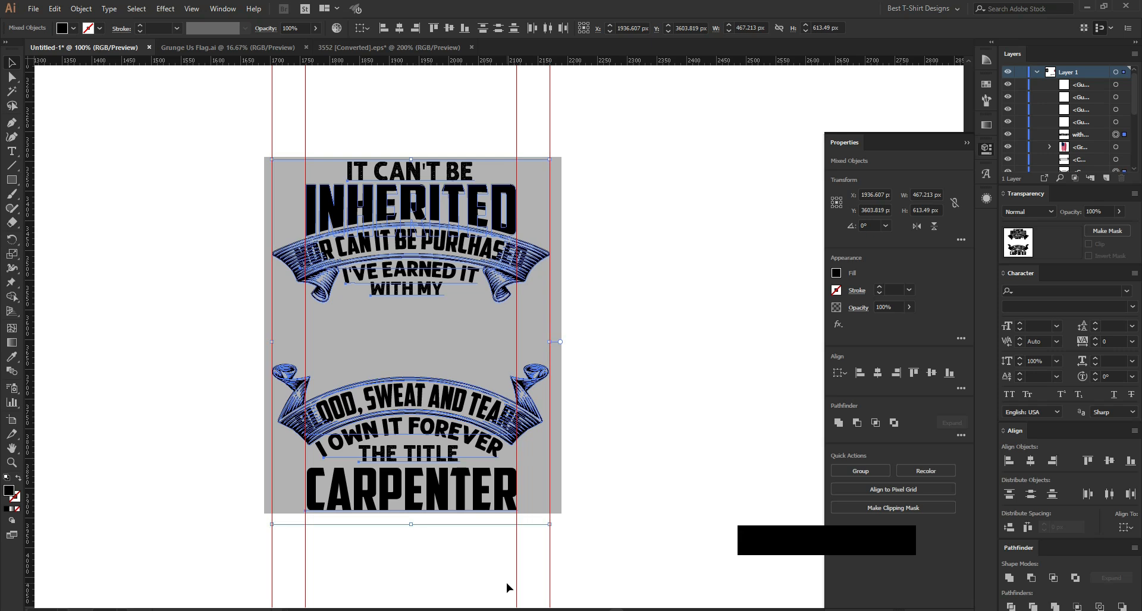
click(469, 564)
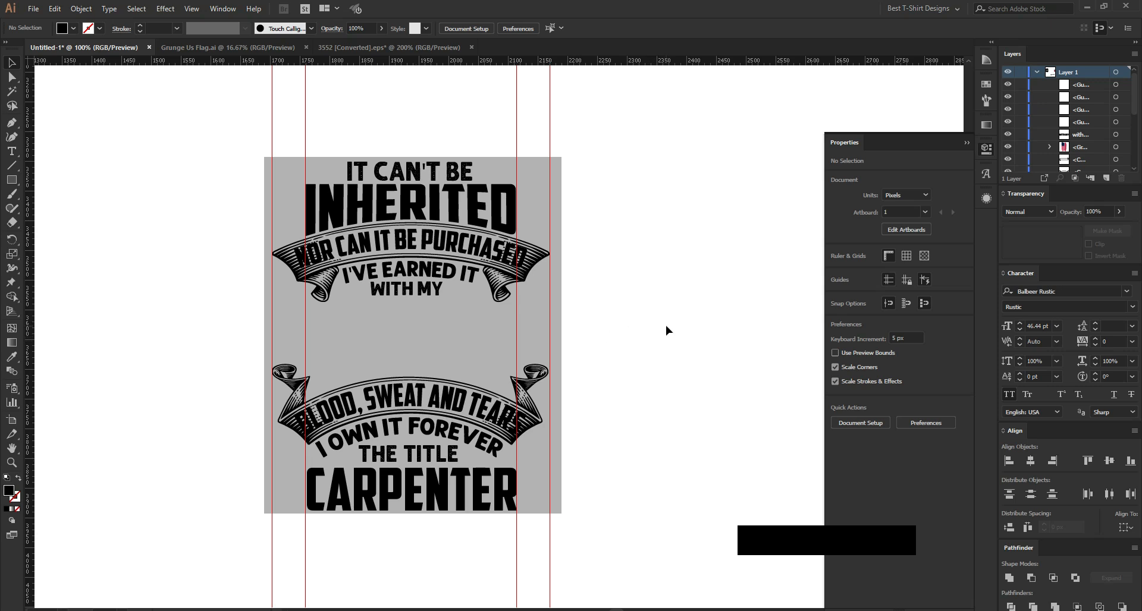
- Try a tracking of 70 on CARPENTER and center the word horizontally on INHERITED
click(488, 495)
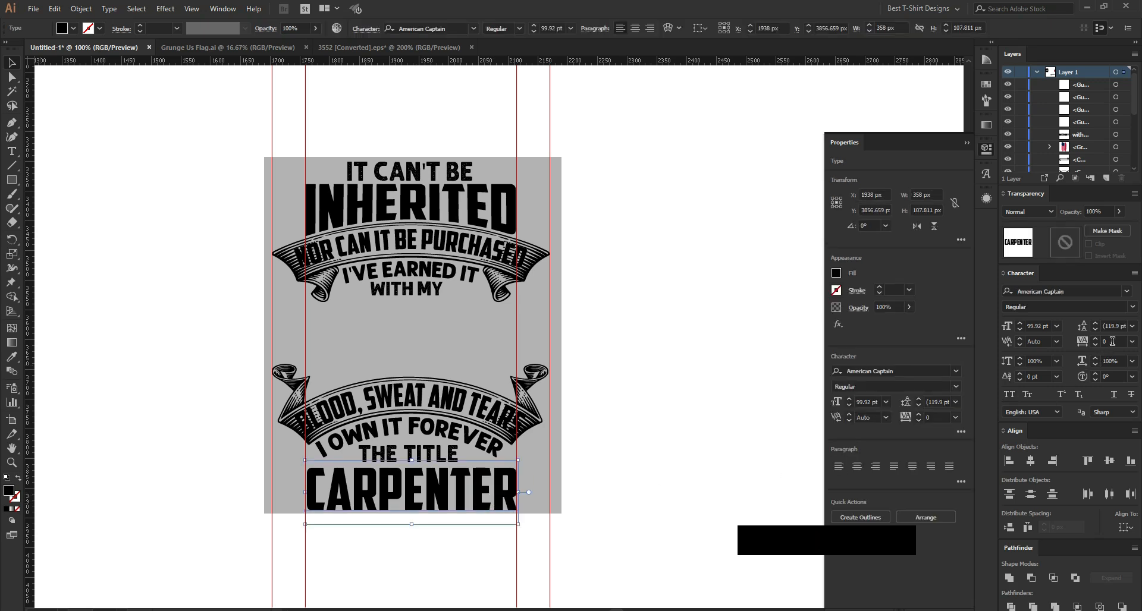
scroll(1112, 341, up, 7)
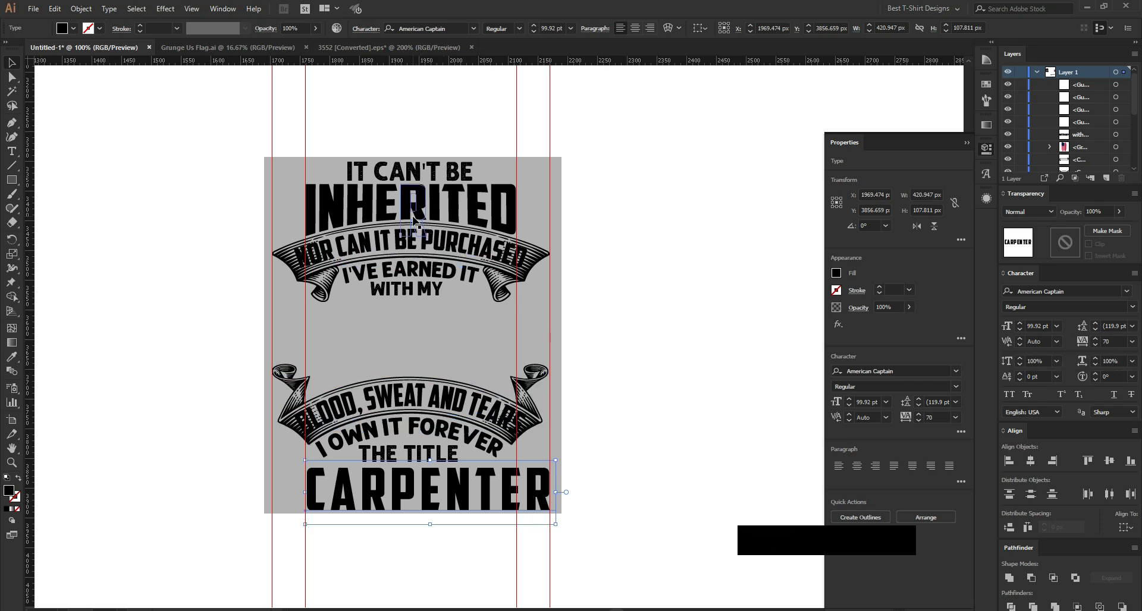
shift+click(414, 220)
click(415, 220)
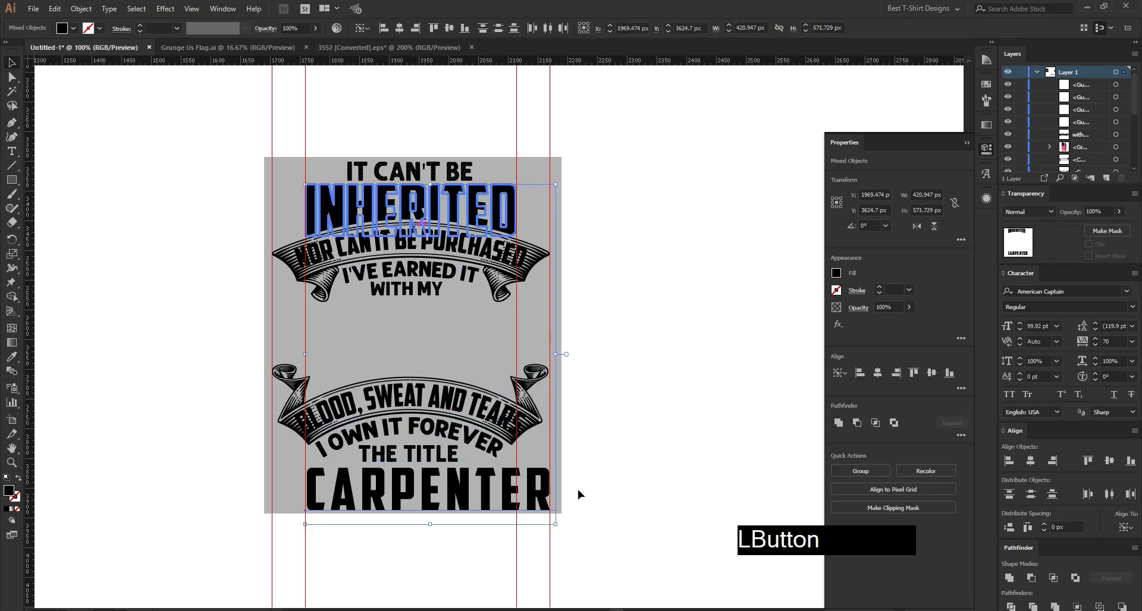
click(592, 492)
click(504, 506)
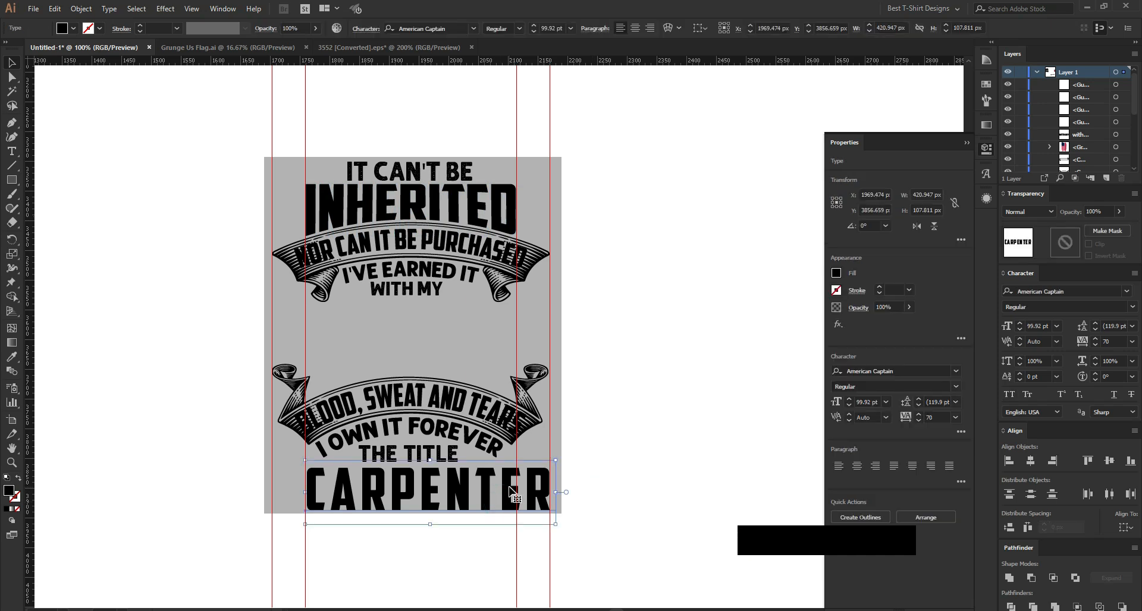
shift+click(425, 211)
click(429, 207)
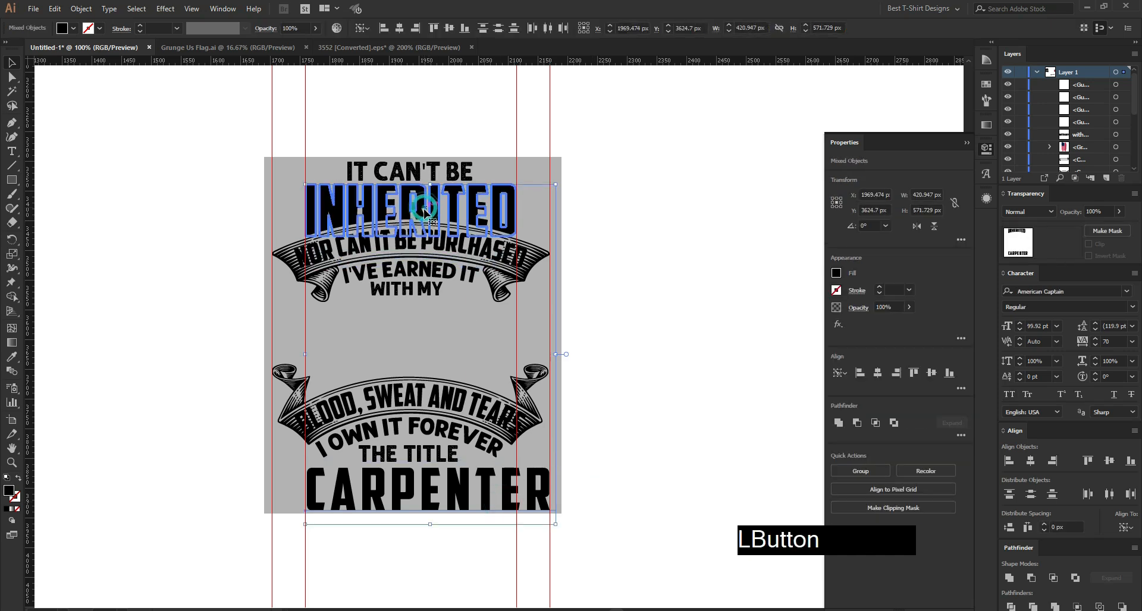
click(399, 28)
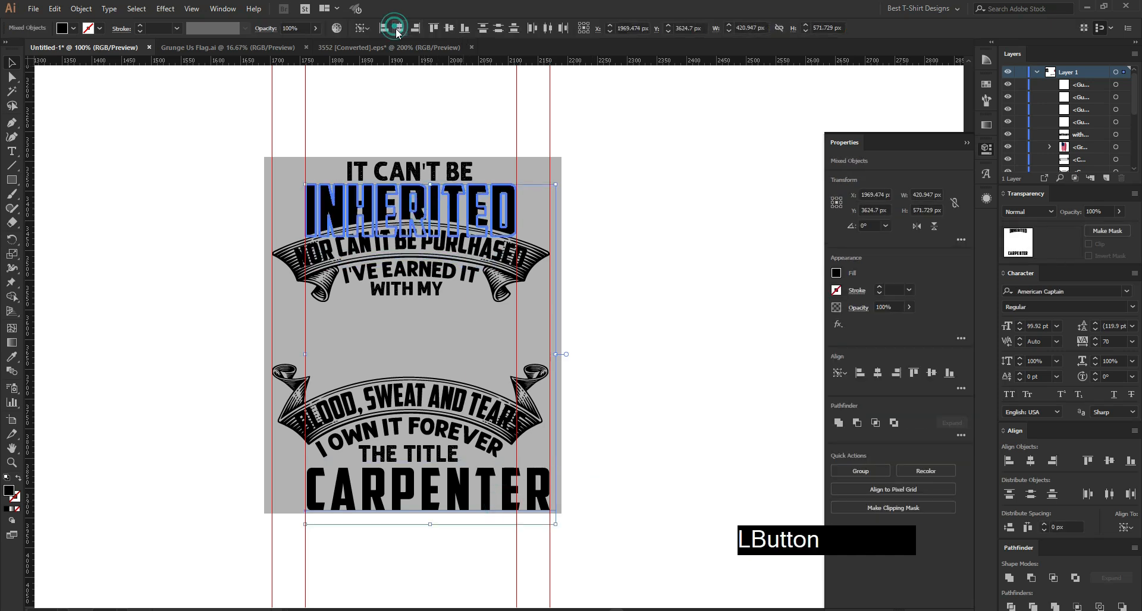
click(641, 355)
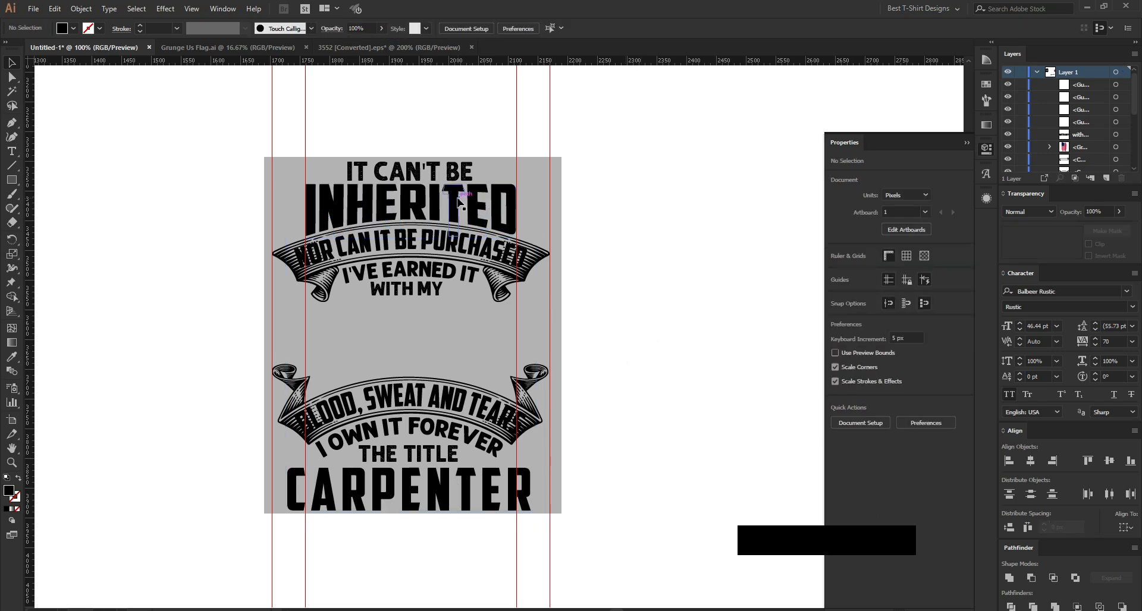
click(620, 349)
- Set the tracking of CARPENTER to 0 and center it horizontally with INHERITED
click(441, 495)
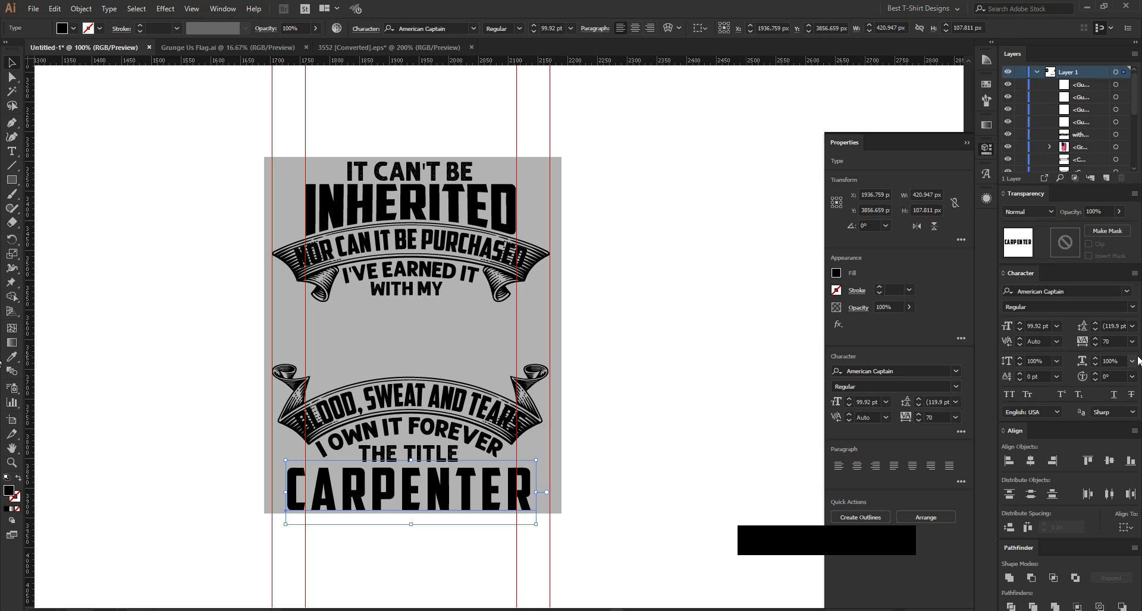
click(1111, 338)
text(0)
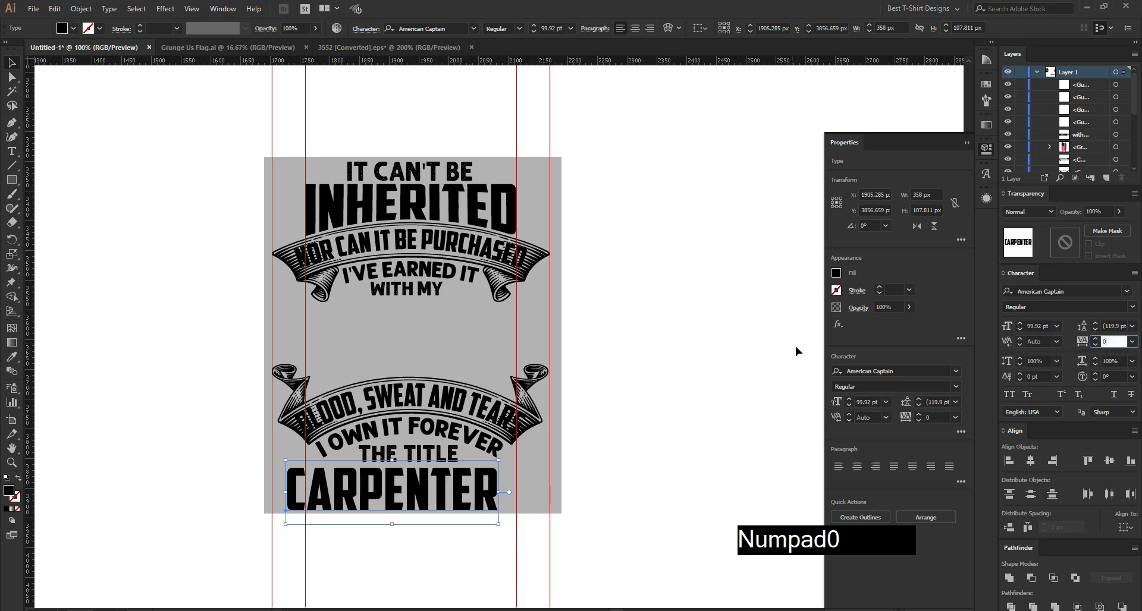
shift+click(469, 205)
click(470, 205)
click(399, 28)
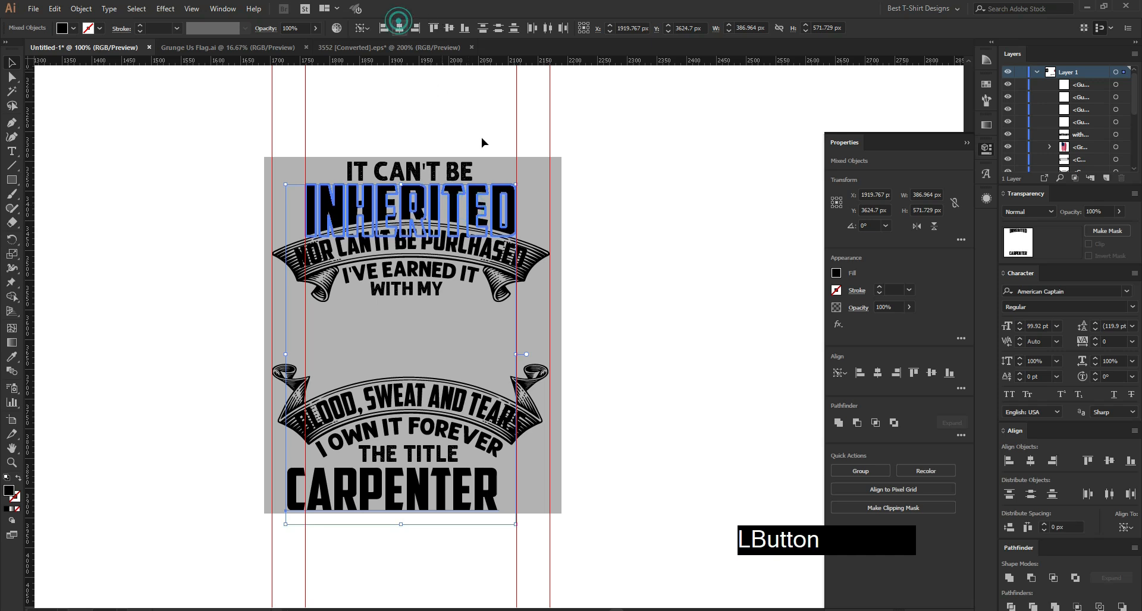
click(628, 300)
click(636, 372)
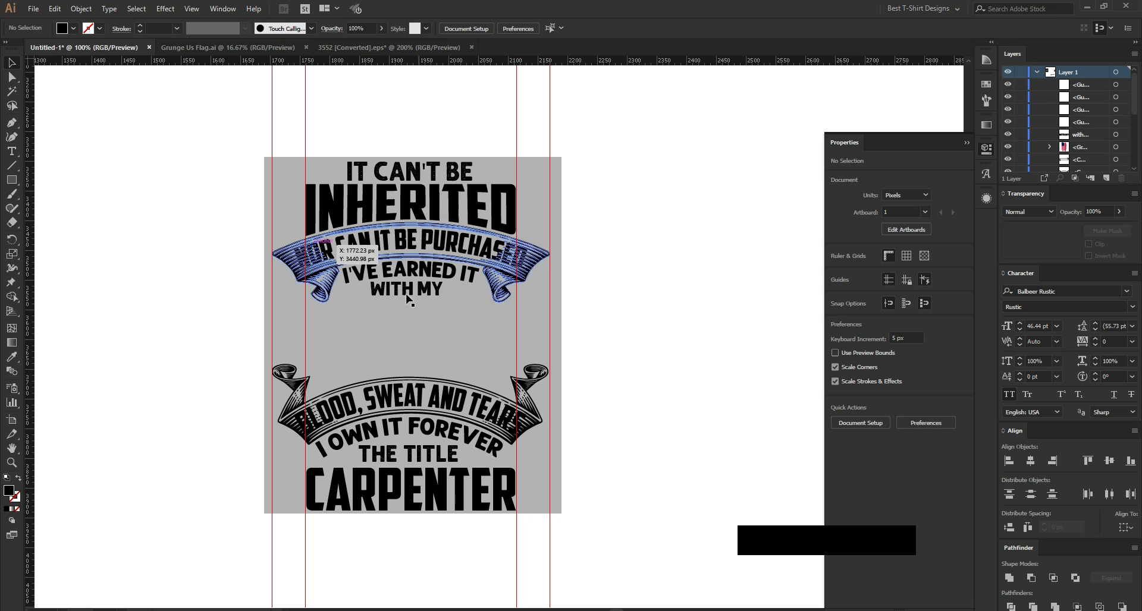
- Duplicate the spare straight ribbon banner into the empty space between the shirt design and the US flag
click(469, 337)
scroll(408, 331, down, 2)
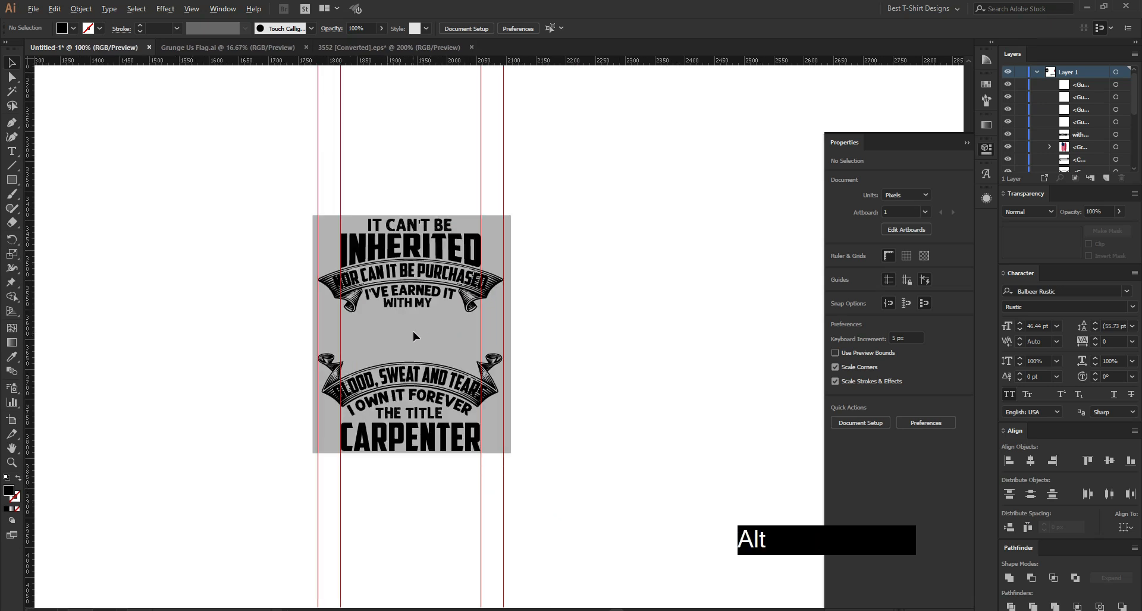
scroll(412, 331, up, 4)
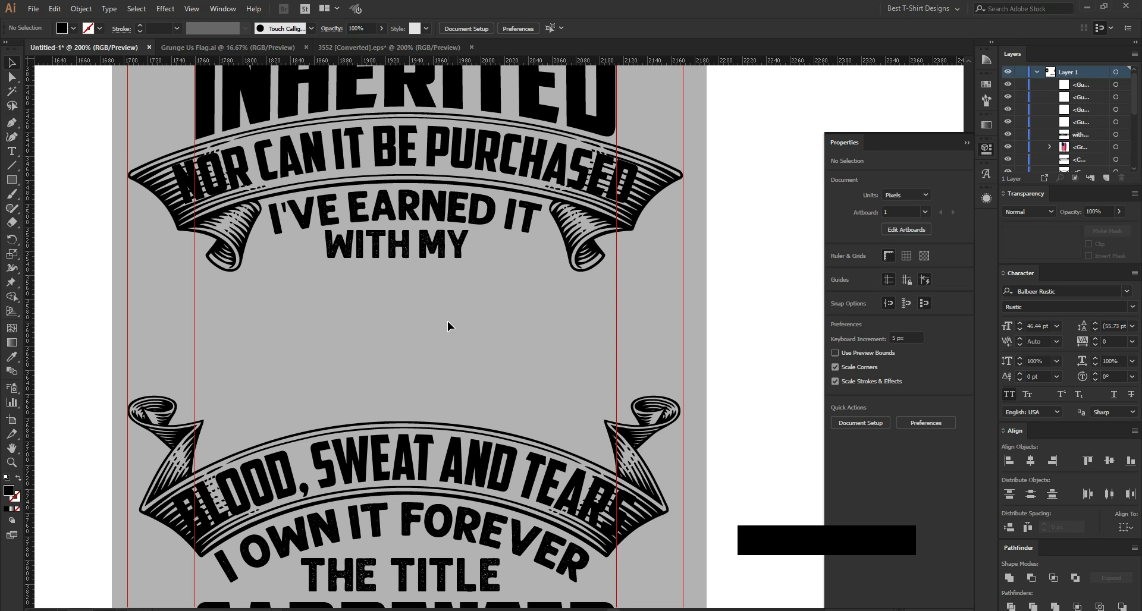
scroll(469, 278, down, 4)
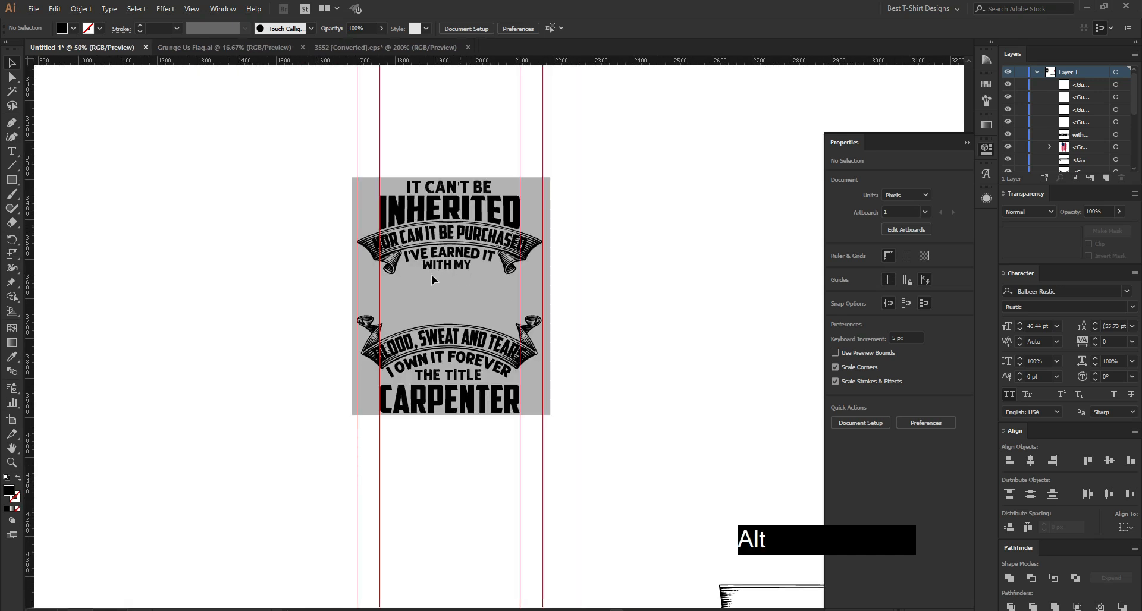
scroll(433, 278, down, 1)
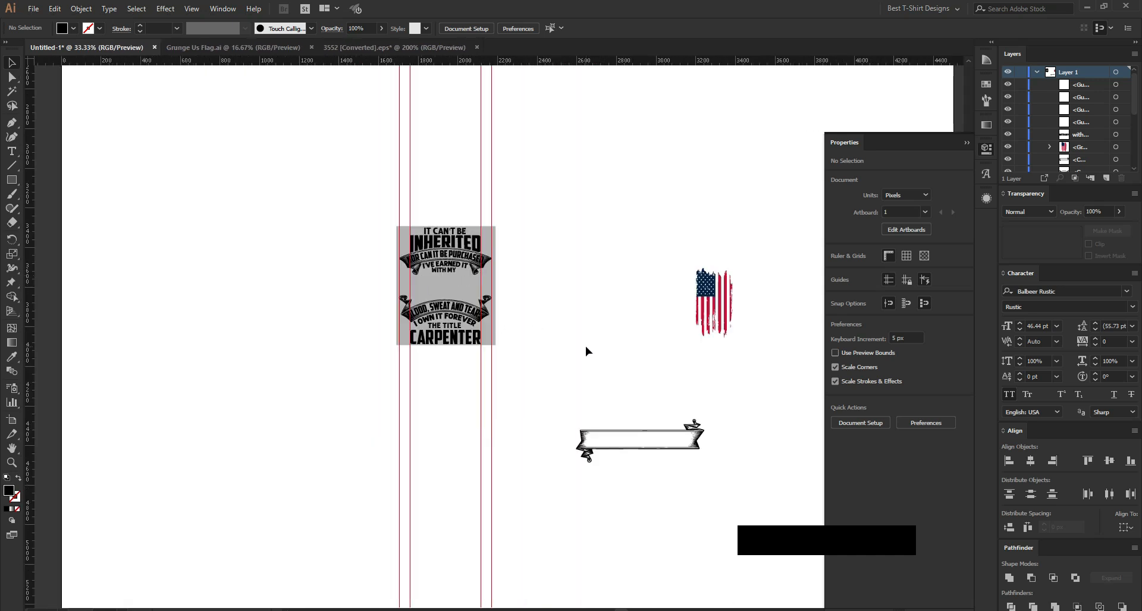
drag(630, 438, 568, 320)
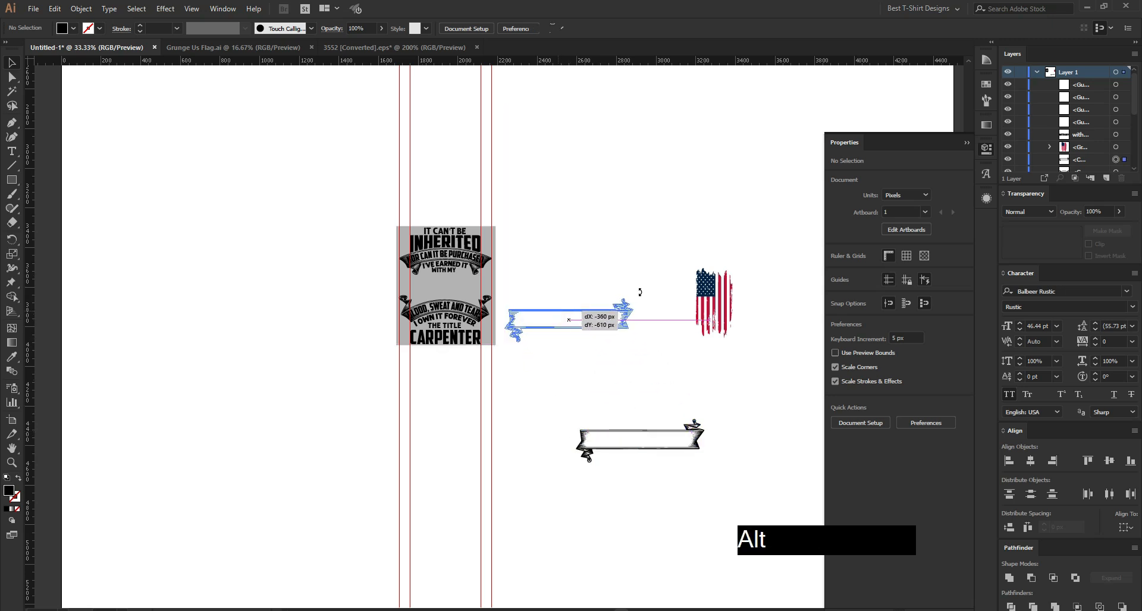
scroll(639, 291, up, 3)
- Erase the curled tails at the upper right and lower left ends of the duplicated banner with rectangular Eraser cuts
key(shift+e)
scroll(632, 357, up, 2)
drag(365, 209, 756, 330)
scroll(729, 254, down, 2)
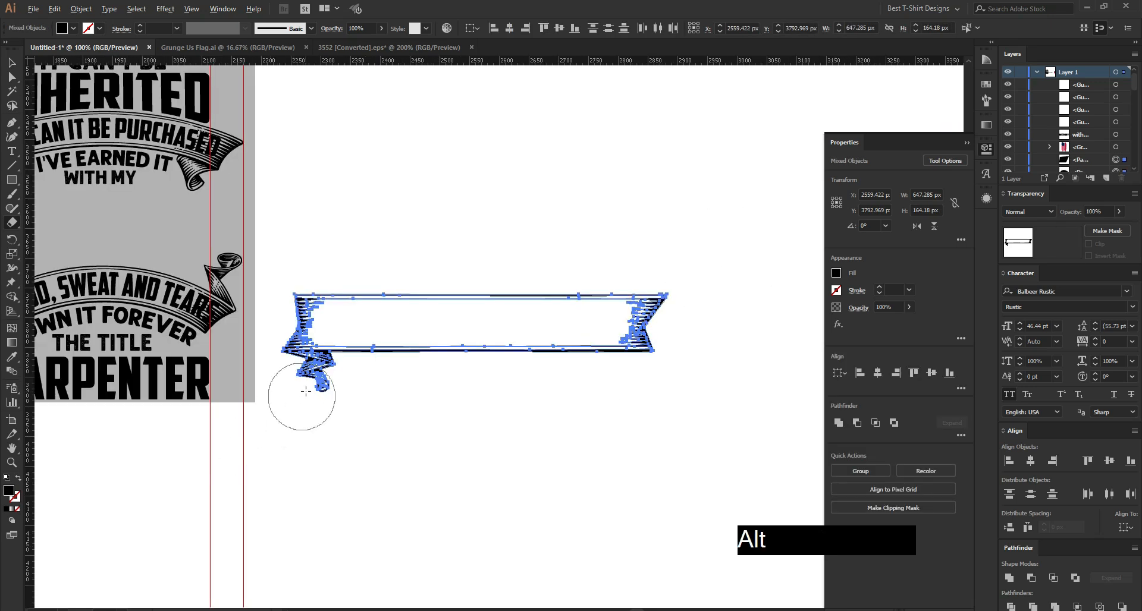
scroll(306, 392, up, 3)
drag(595, 445, 160, 272)
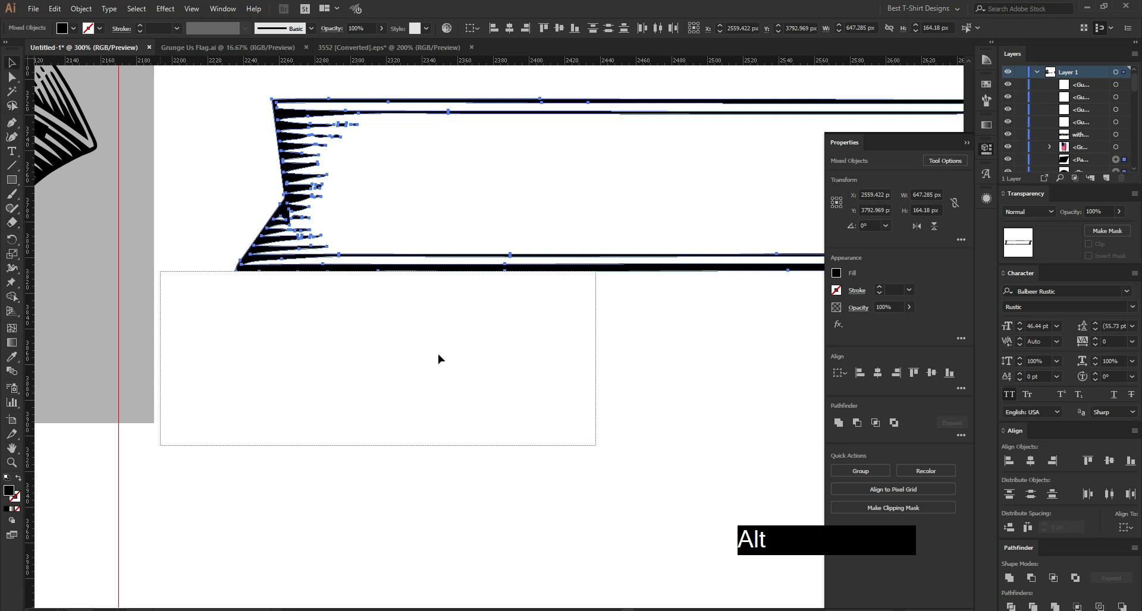
- Scale the trimmed banner down to about 221 × 53 px and position it around THE TITLE, nudging it right
scroll(513, 355, down, 5)
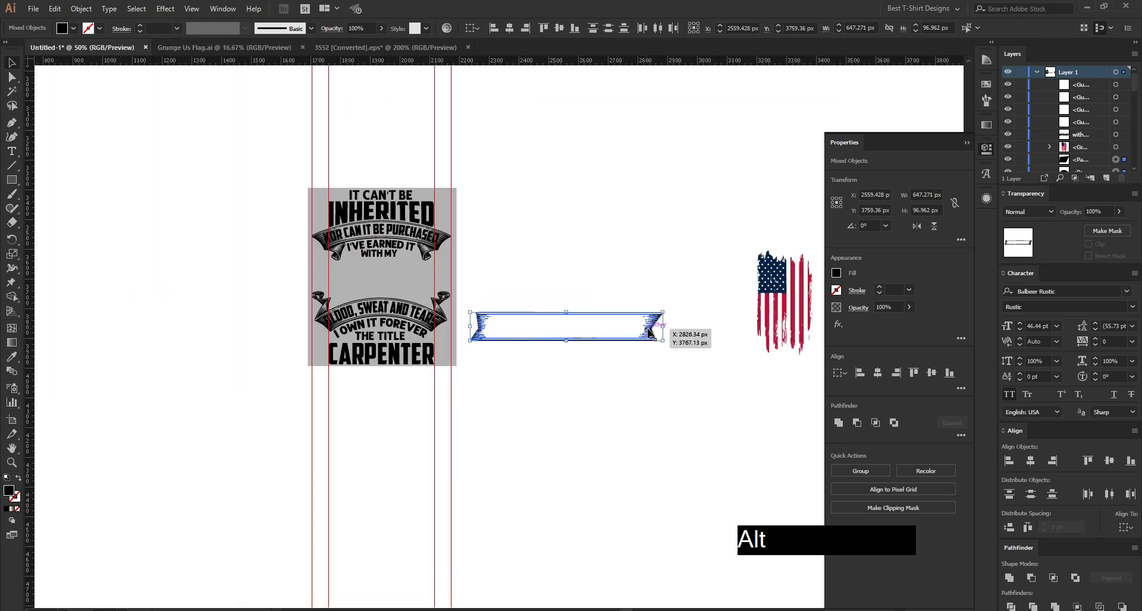
drag(662, 325, 416, 340)
scroll(438, 350, up, 4)
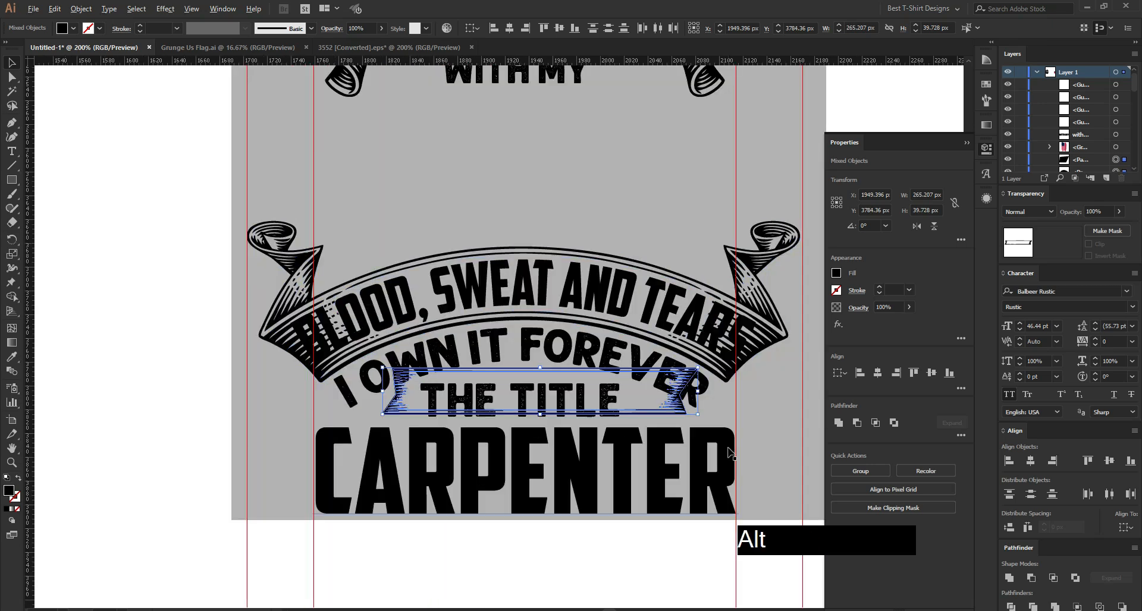
scroll(731, 453, up, 1)
drag(445, 397, 448, 420)
drag(682, 375, 604, 379)
key(Right)
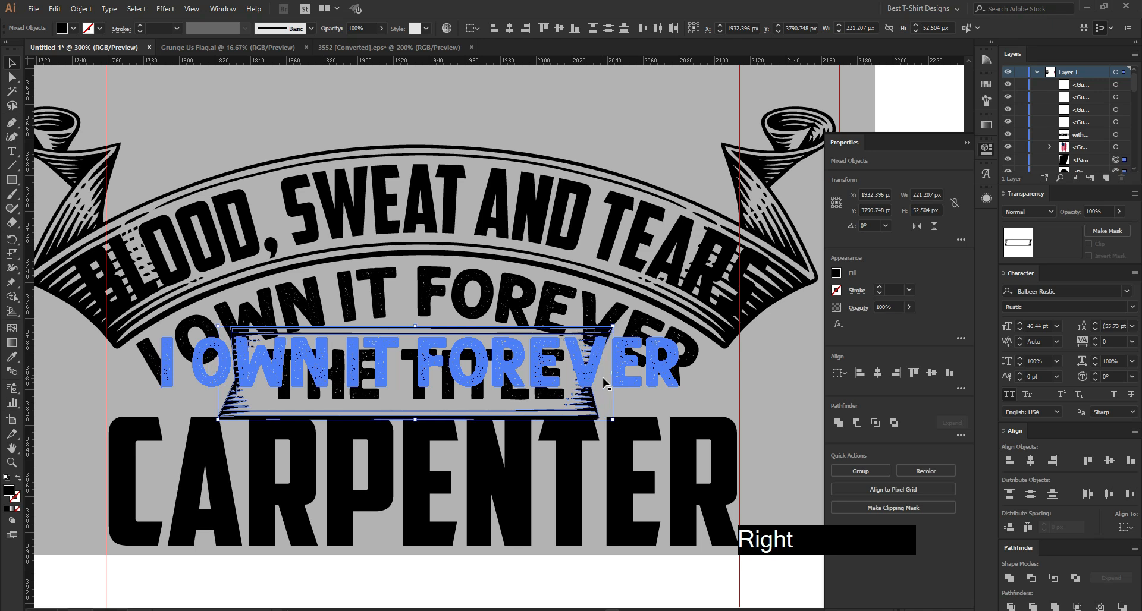
- Shrink THE TITLE and its banner together to a banner width of about 191 px, and narrow the banner's black linework alone
shift+click(506, 380)
drag(611, 374, 586, 374)
click(768, 420)
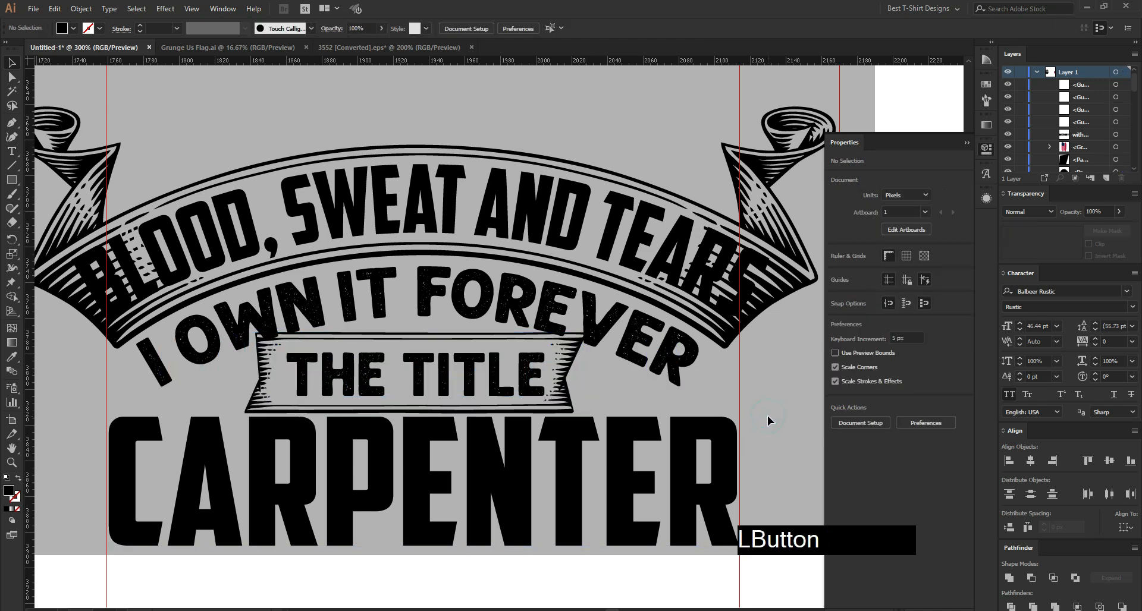
click(566, 402)
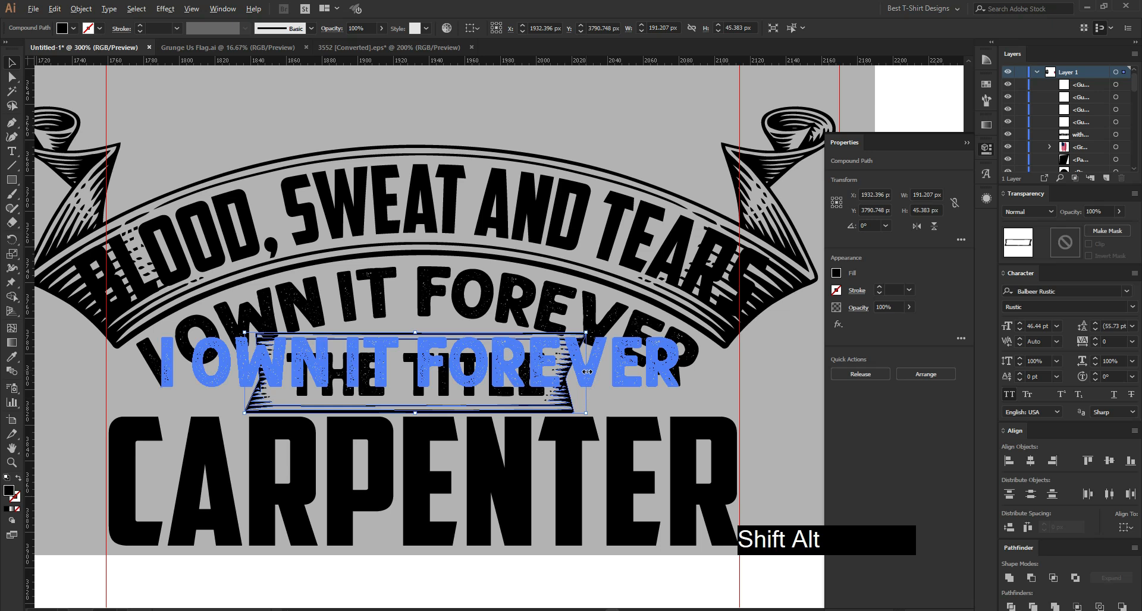
drag(586, 372, 561, 372)
- Expand the appearance of the arc-warped I OWN IT FOREVER text into shapes
click(544, 313)
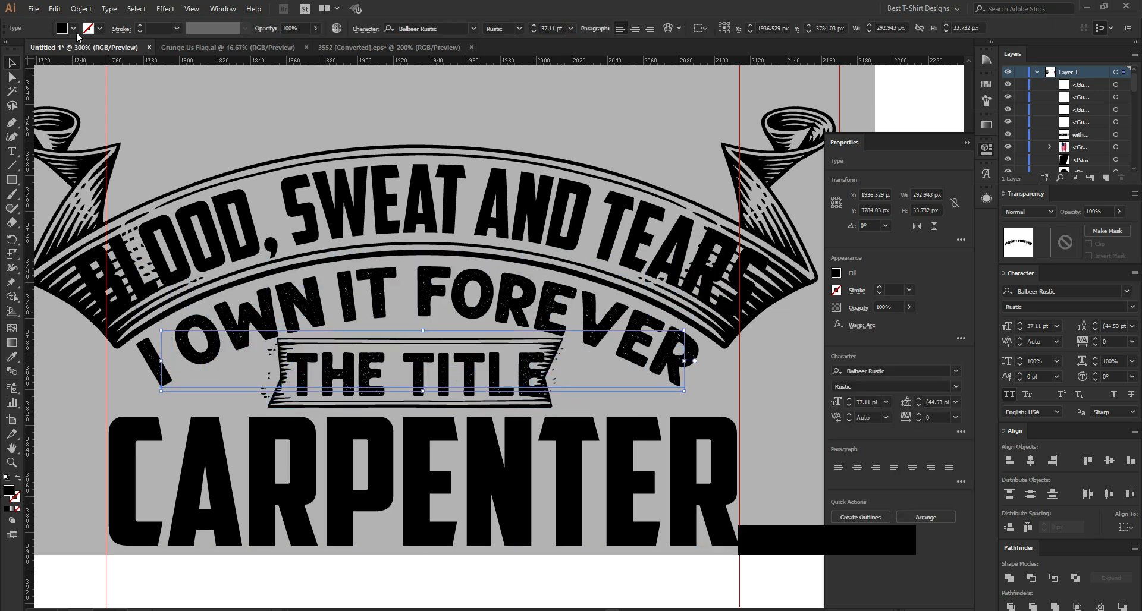
click(81, 8)
click(119, 148)
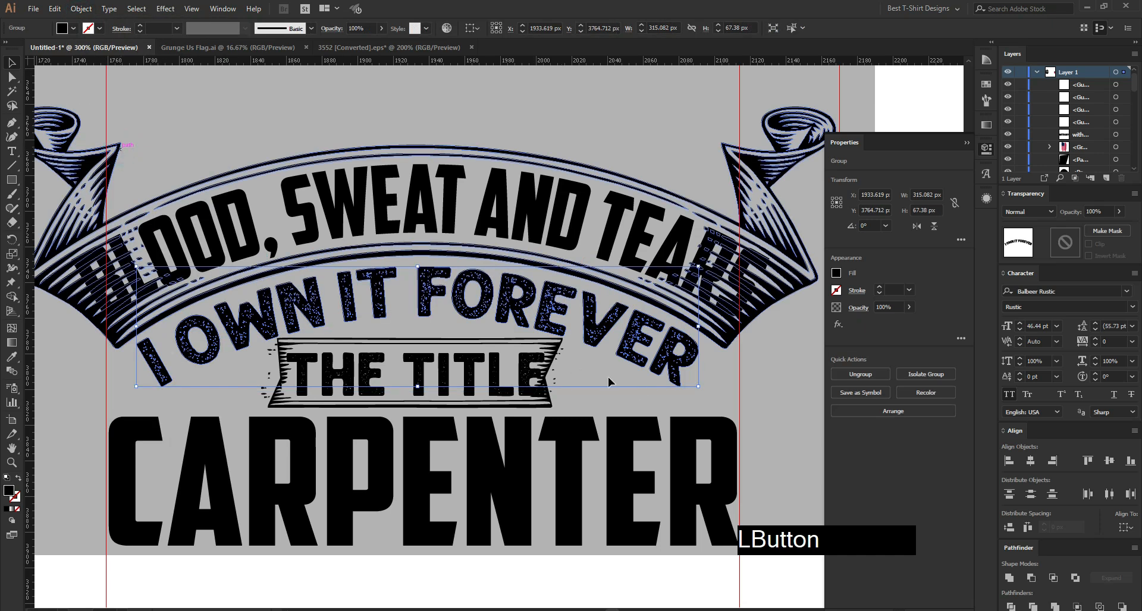
- Scale THE TITLE to about 133 px wide inside its banner, and shrink text and banner together to about 155 × 37 px
click(546, 387)
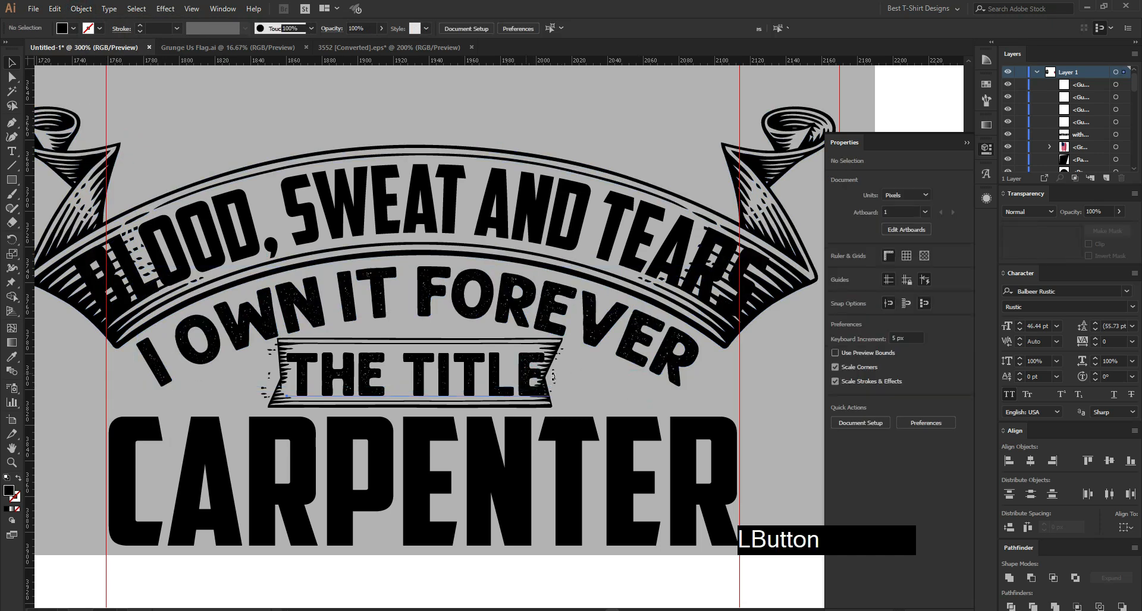
drag(553, 369, 532, 371)
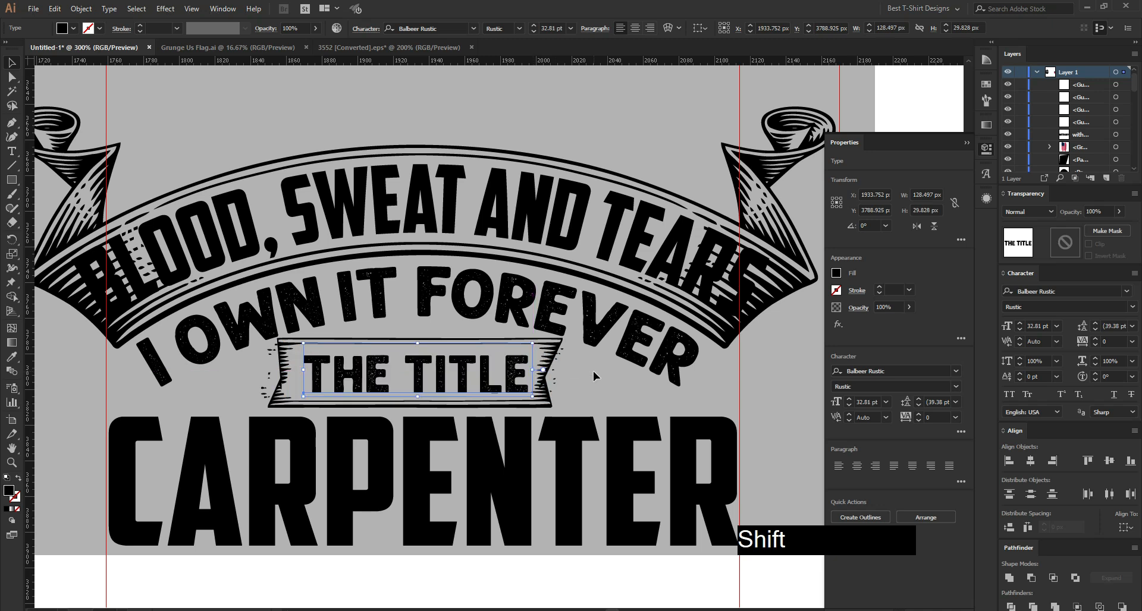
key(shift+Left)
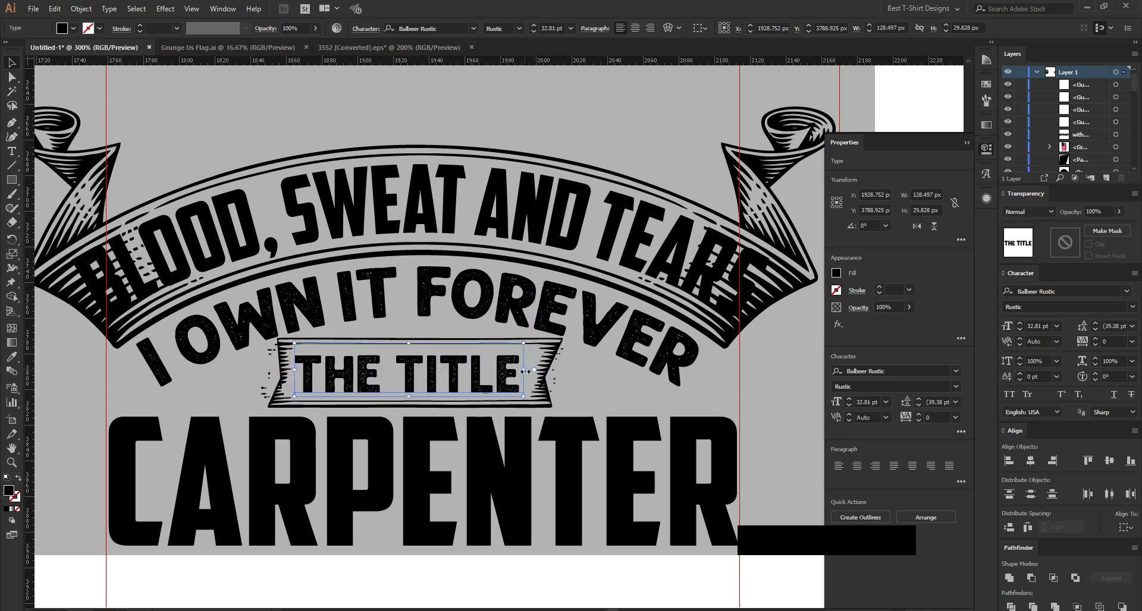
shift+click(546, 393)
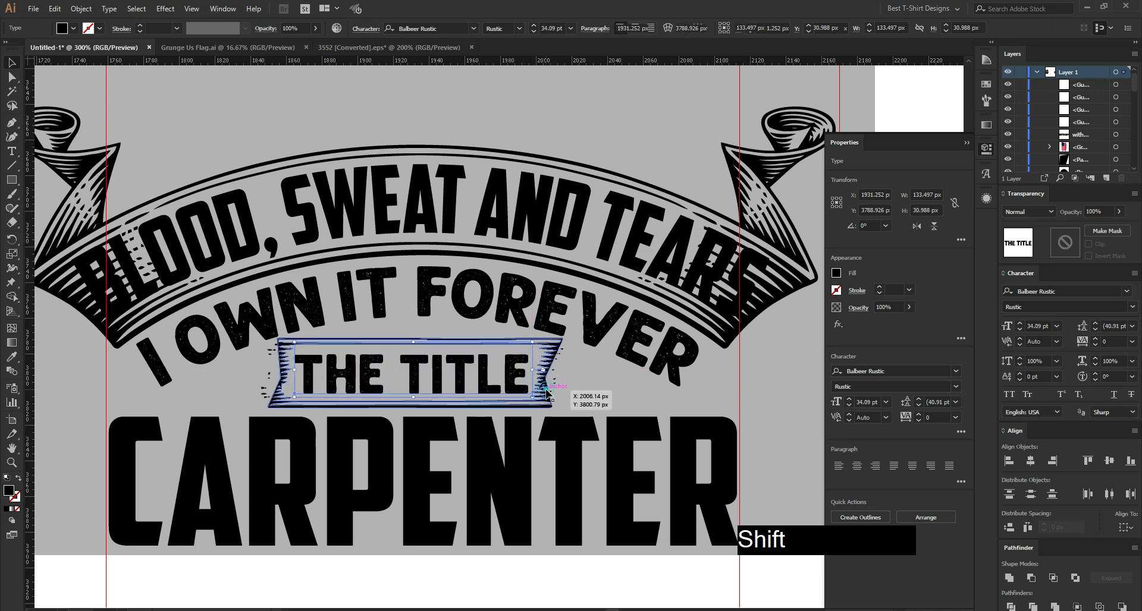
drag(554, 373, 555, 373)
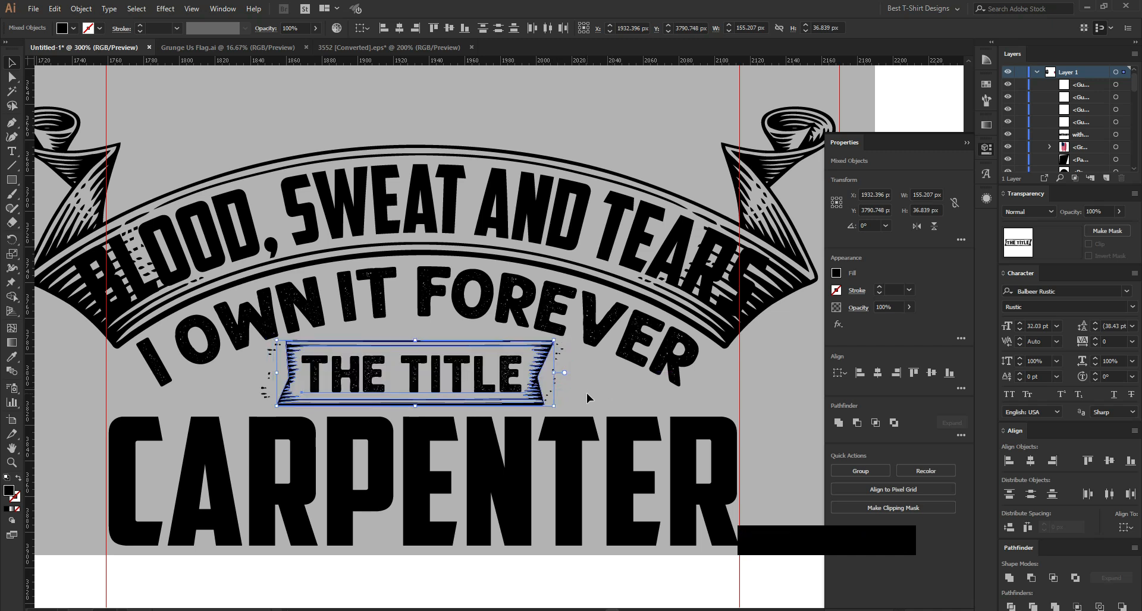
- Cut THE TITLE and its banner, and isolate the stray specks around the gap by excluding CARPENTER, I OWN IT FOREVER and the large ribbon from the selection
key(ctrl+x)
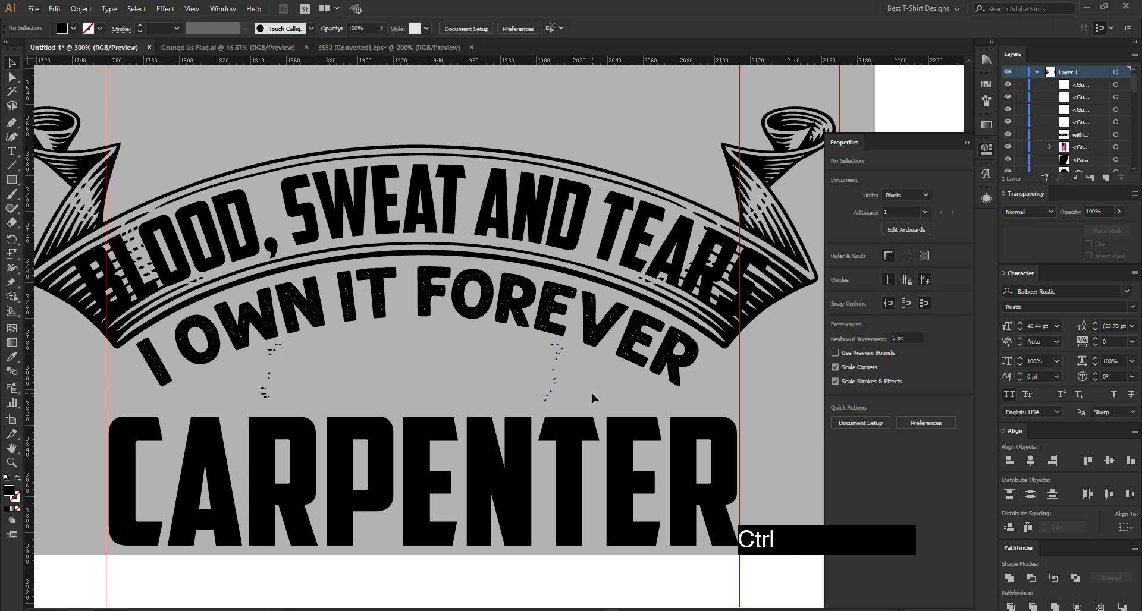
drag(152, 146, 594, 446)
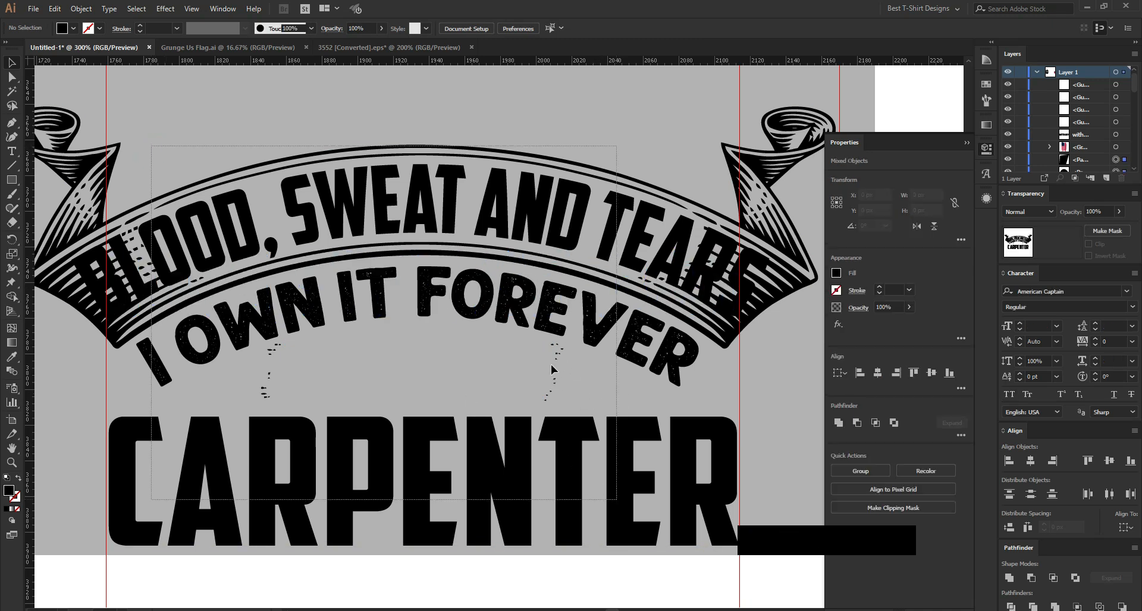
shift+click(615, 438)
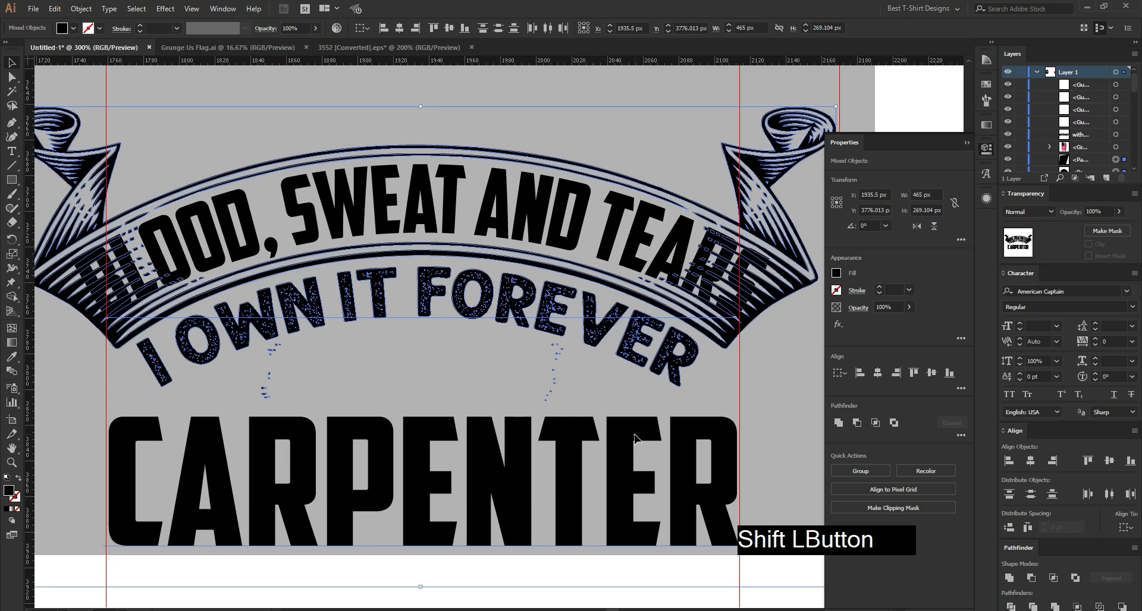
shift+click(681, 374)
shift+click(779, 300)
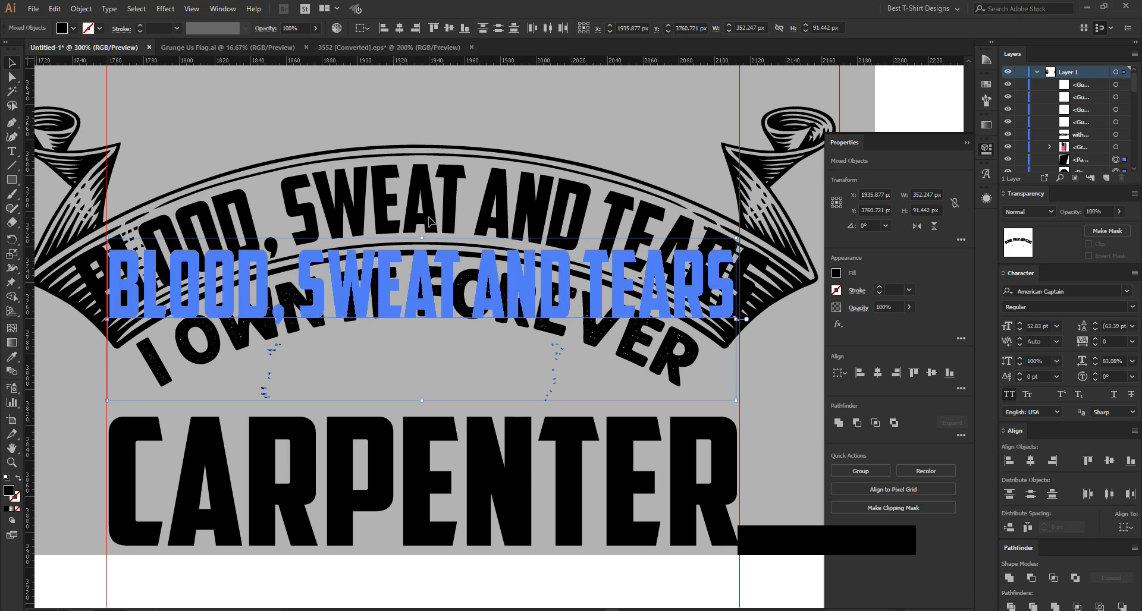
- Delete the stray path fragments above CARPENTER and put the copied THE TITLE banner with its text there as one group
shift+click(475, 317)
key(Delete)
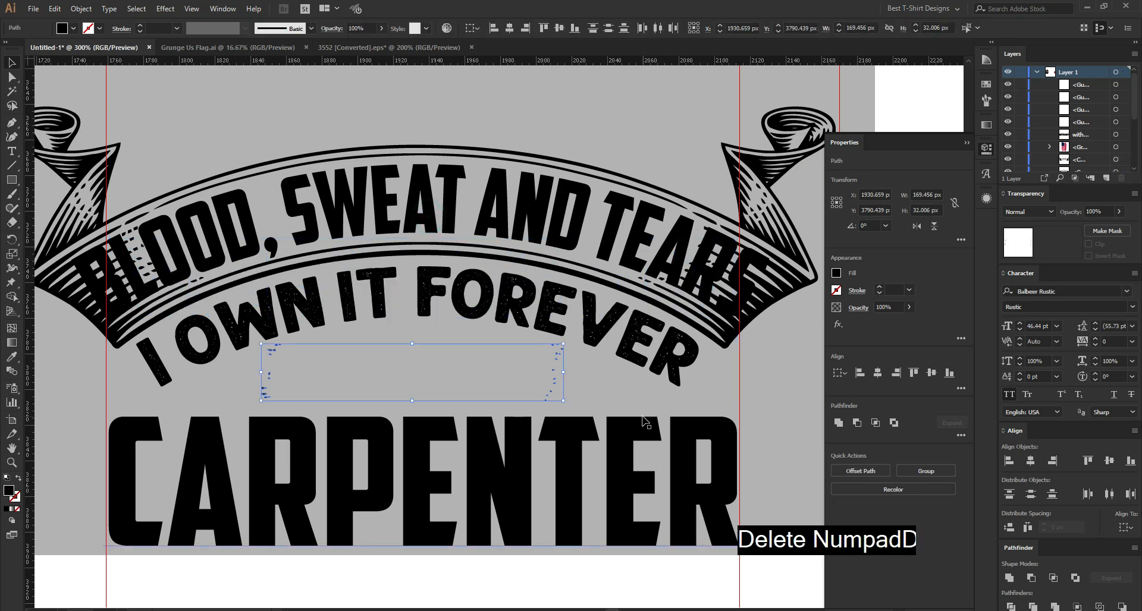
key(ctrl+v)
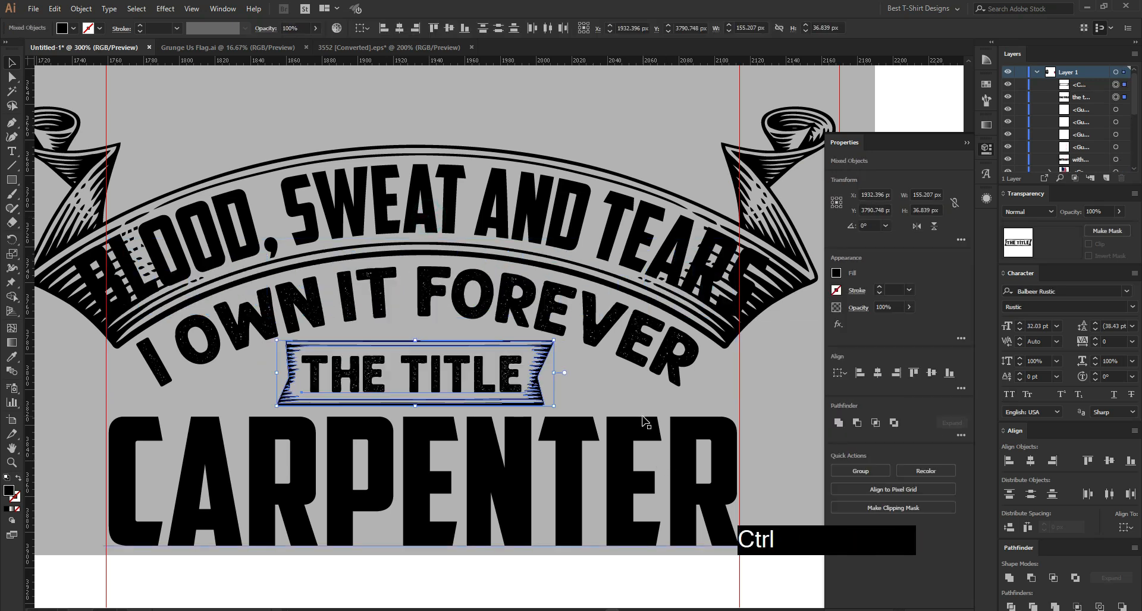
key(ctrl+g)
- Align the THE TITLE banner group and the CARPENTER text to a common horizontal centre and deselect them
scroll(532, 419, down, 1)
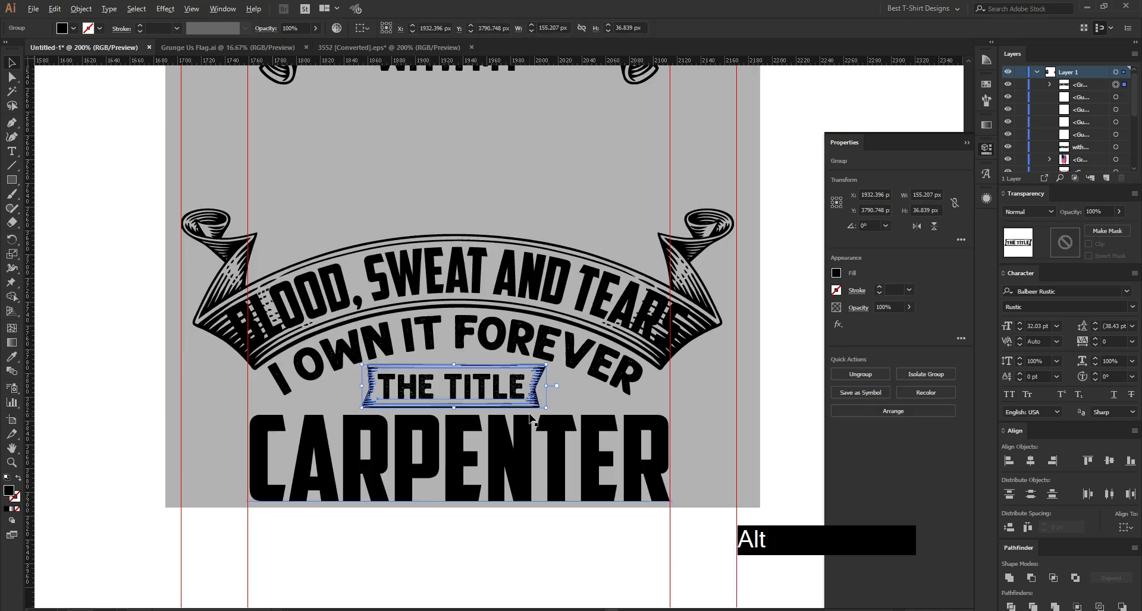
shift+click(529, 443)
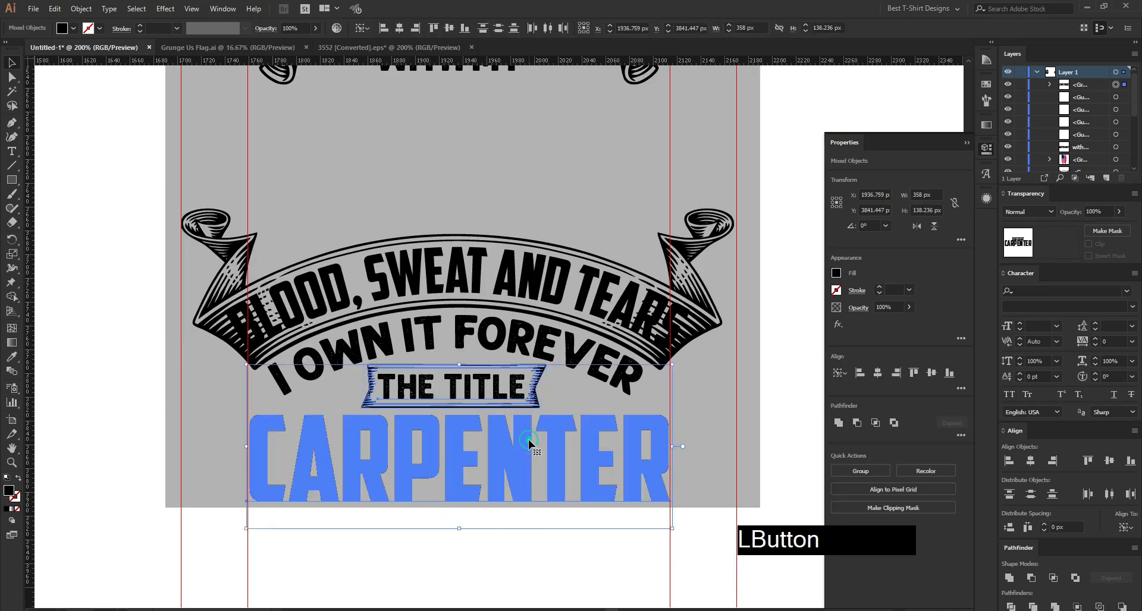
click(400, 27)
click(484, 142)
scroll(465, 202, down, 1)
scroll(465, 201, up, 3)
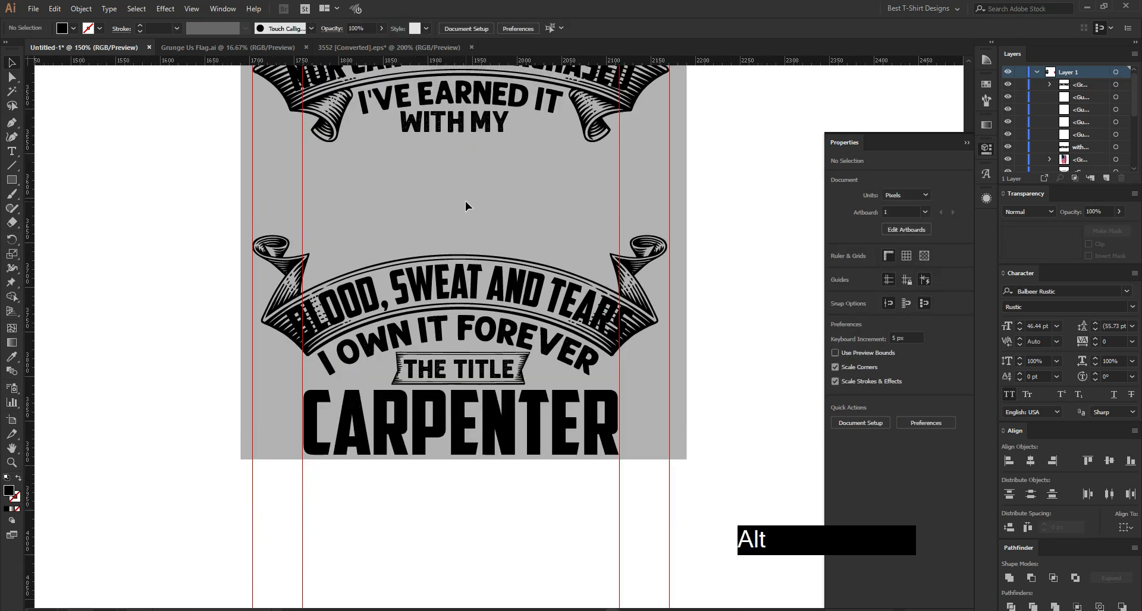
scroll(390, 257, down, 1)
scroll(487, 264, up, 2)
click(506, 312)
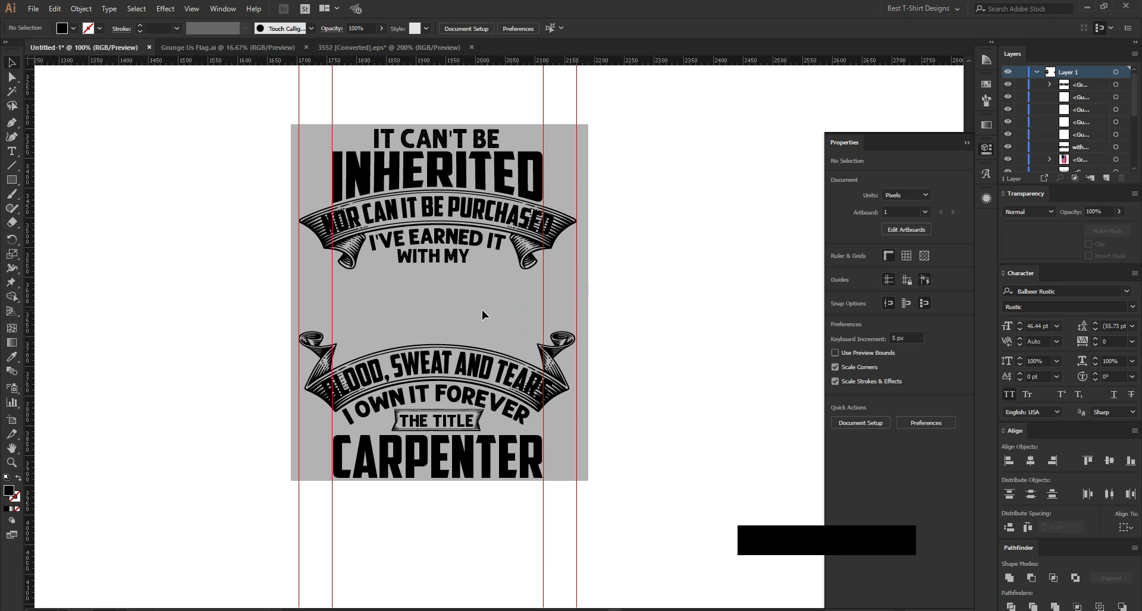
- Insert WITH MY into the arched I'VE EARNED IT line and delete the separate WITH MY line below it
key(alt)
scroll(451, 307, up, 2)
key(alt)
scroll(451, 346, up, 1)
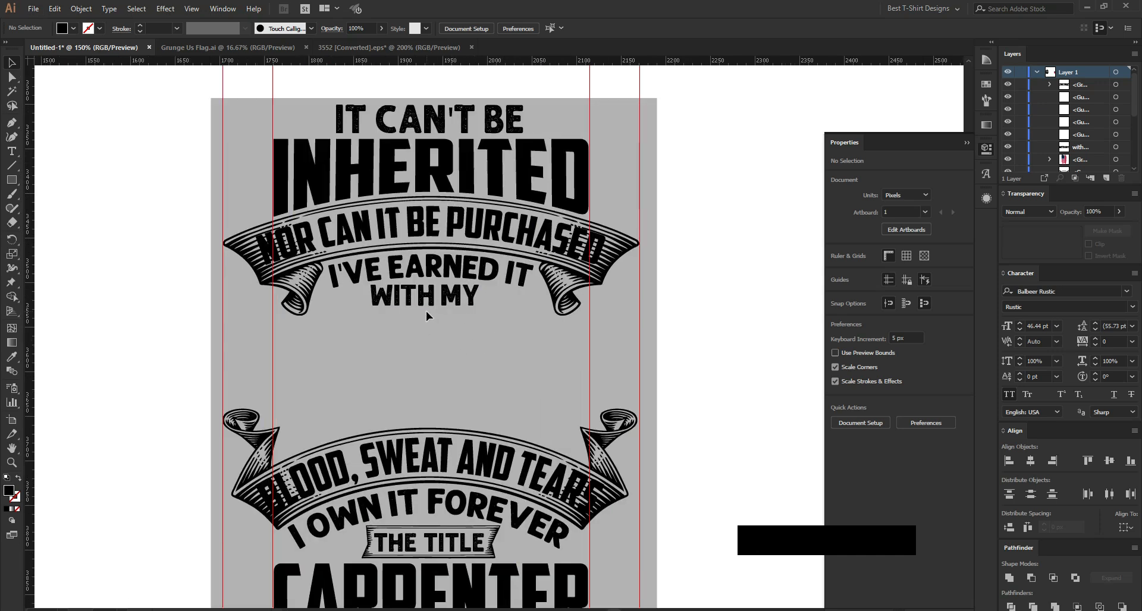
key(t)
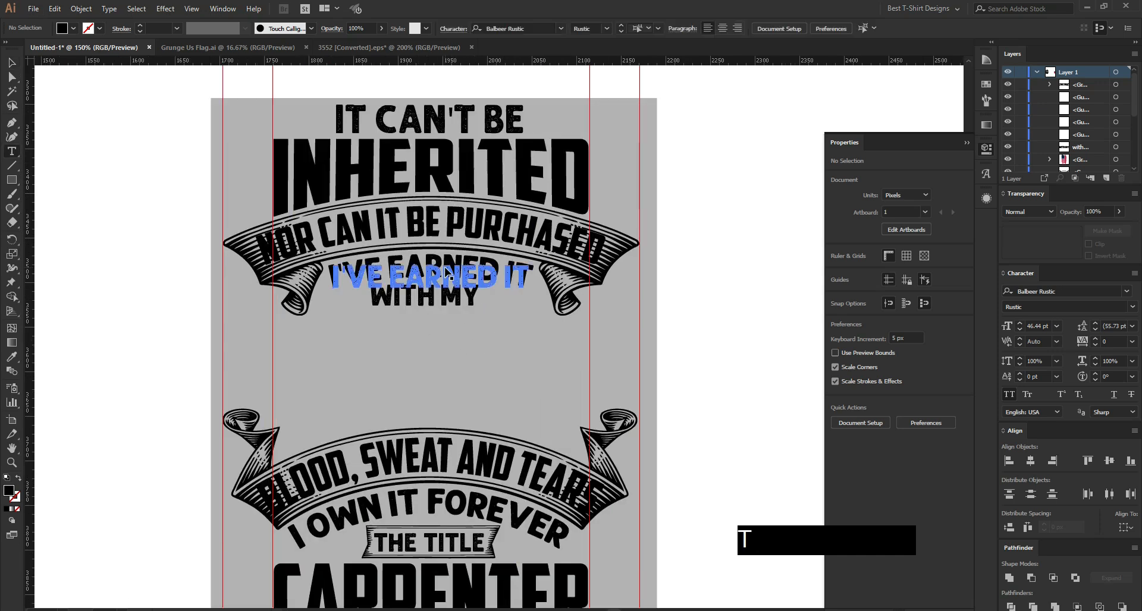
triple_click(445, 266)
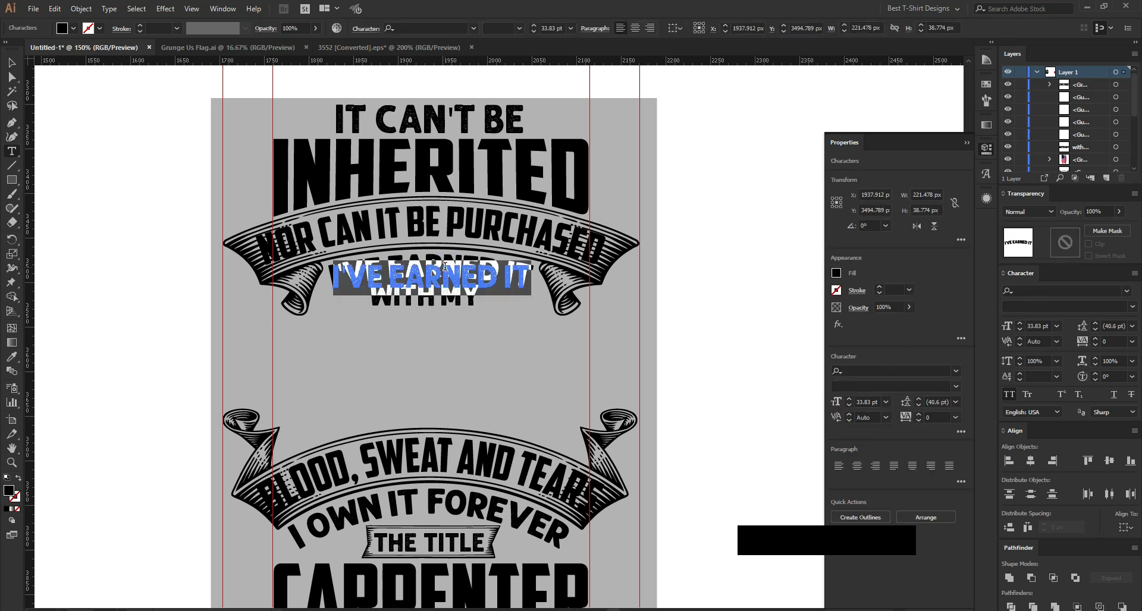
key(End)
text(wh)
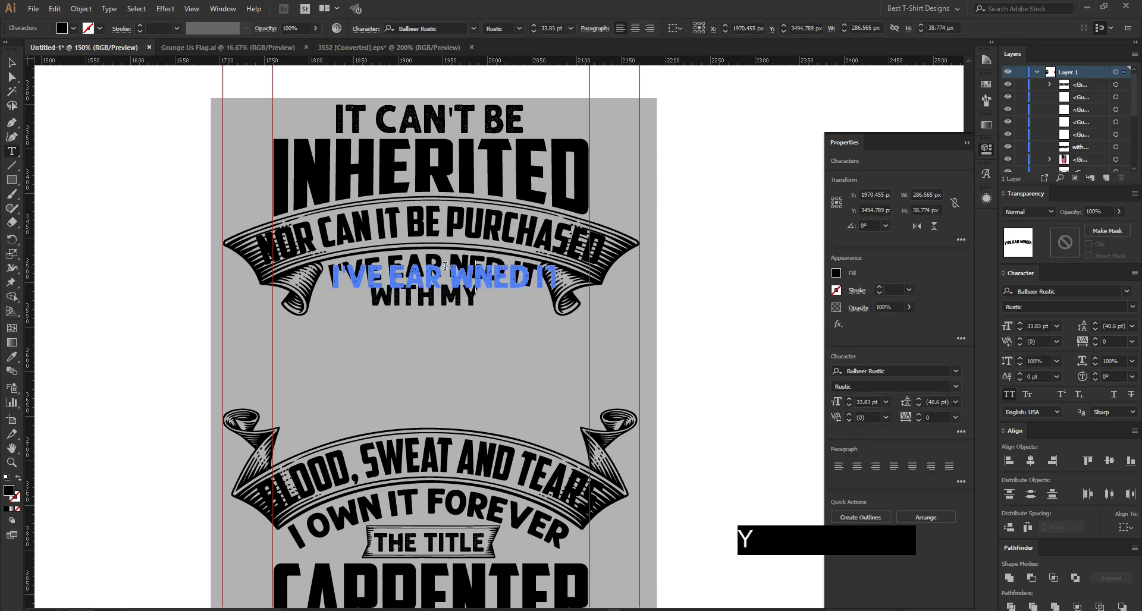
text(ith my)
click(12, 62)
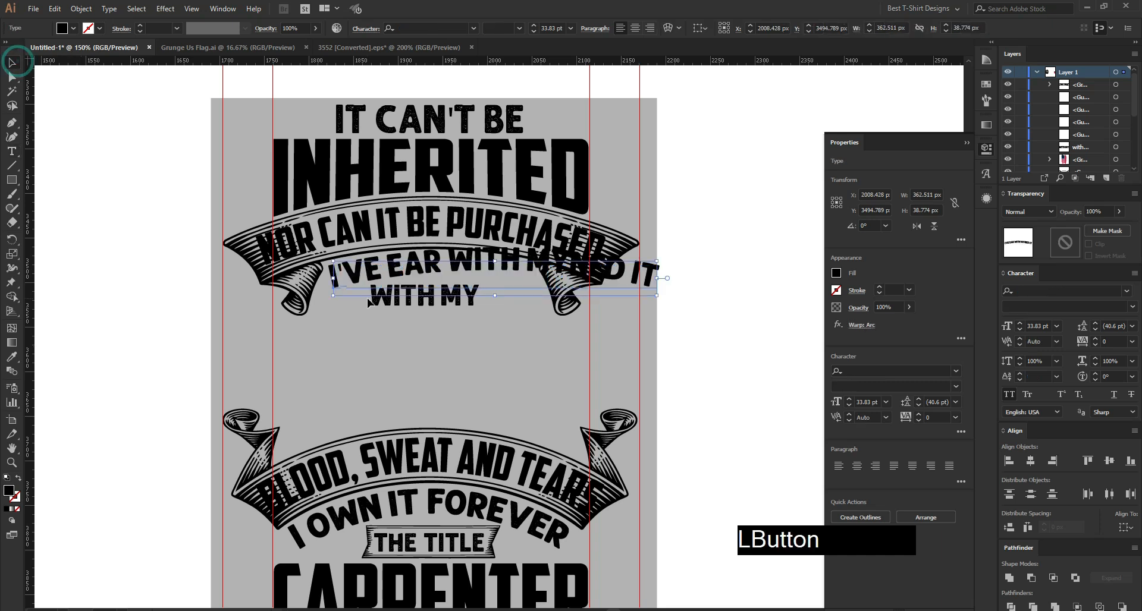
click(399, 304)
key(Delete)
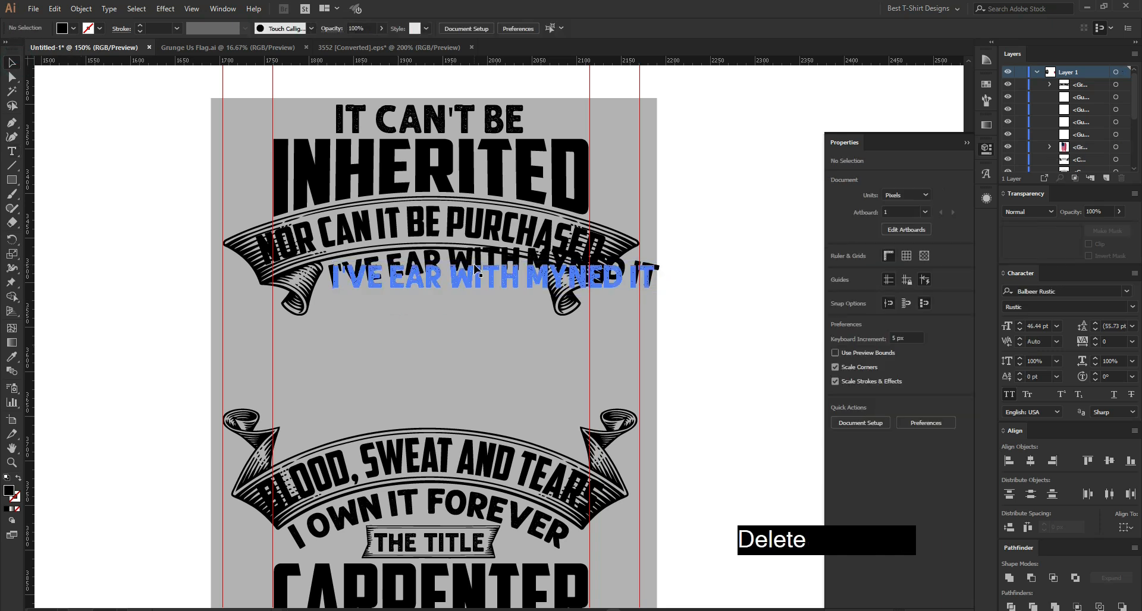
- Scale the combined arched line down to about 229 px wide and fit it between the curled ends of the upper ribbon
click(476, 271)
click(664, 284)
drag(660, 281, 537, 280)
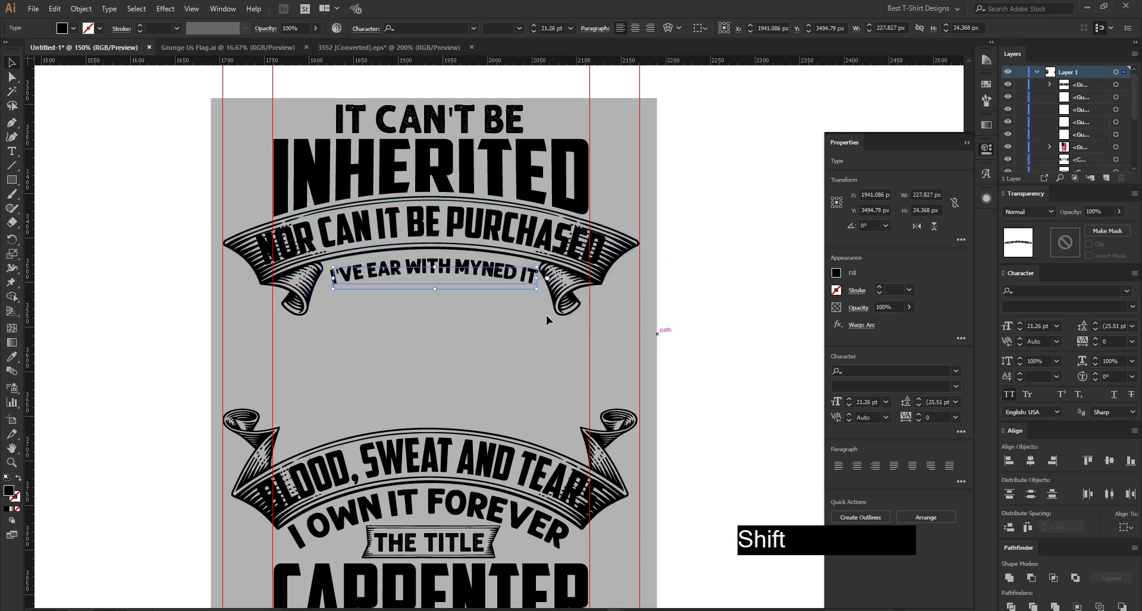
scroll(503, 314, up, 2)
scroll(502, 314, up, 1)
key(Left)
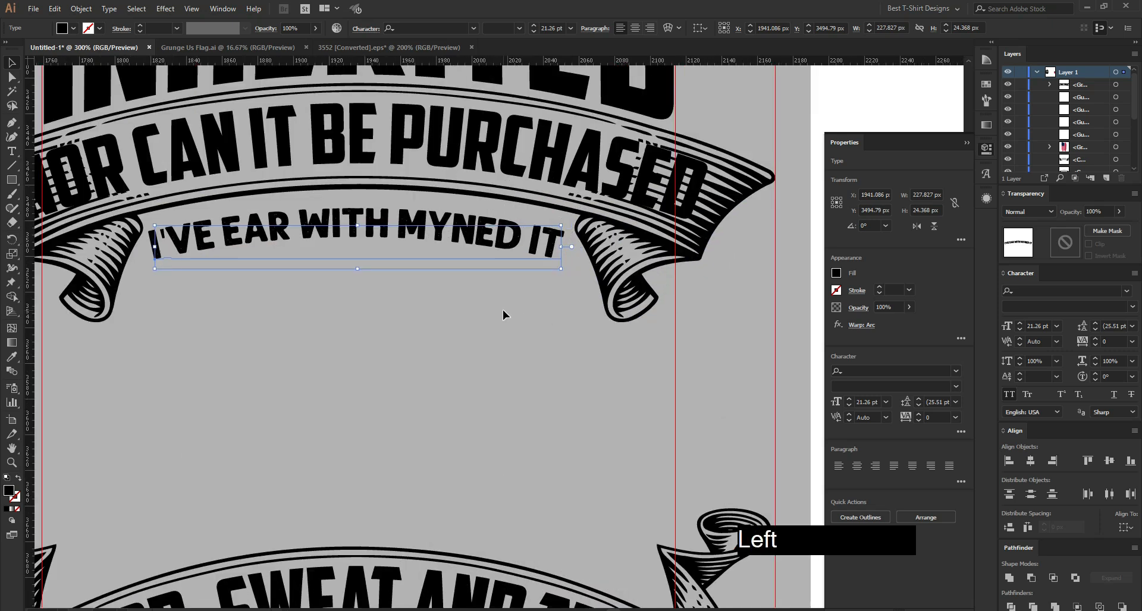
drag(498, 239, 500, 229)
drag(481, 304, 481, 304)
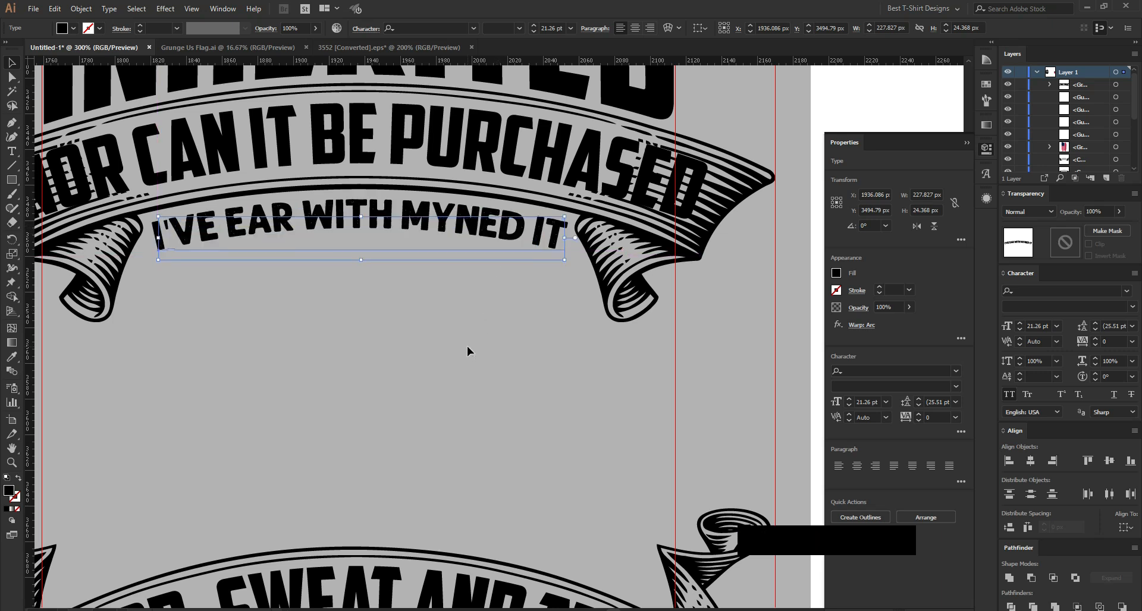
drag(564, 237, 561, 262)
scroll(391, 298, down, 2)
click(429, 337)
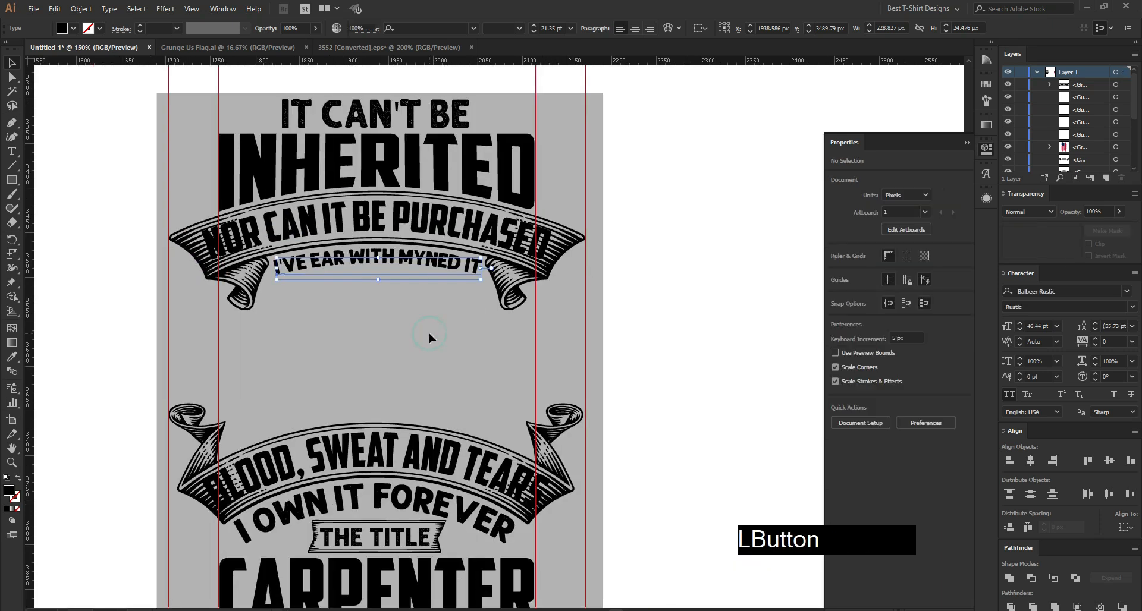
scroll(429, 338, down, 1)
click(598, 354)
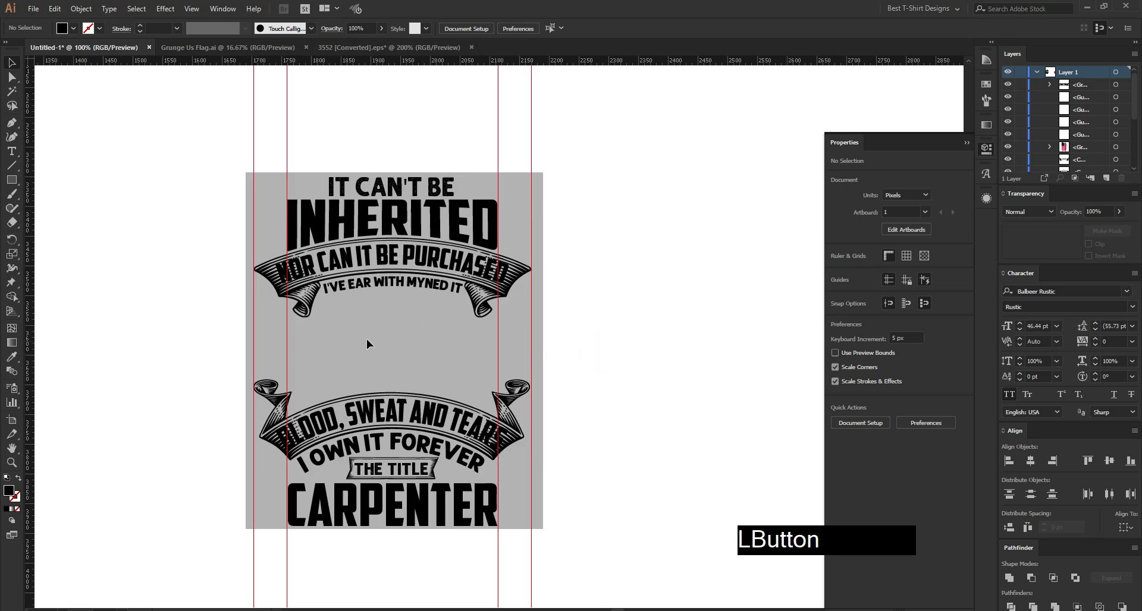
click(398, 339)
click(640, 334)
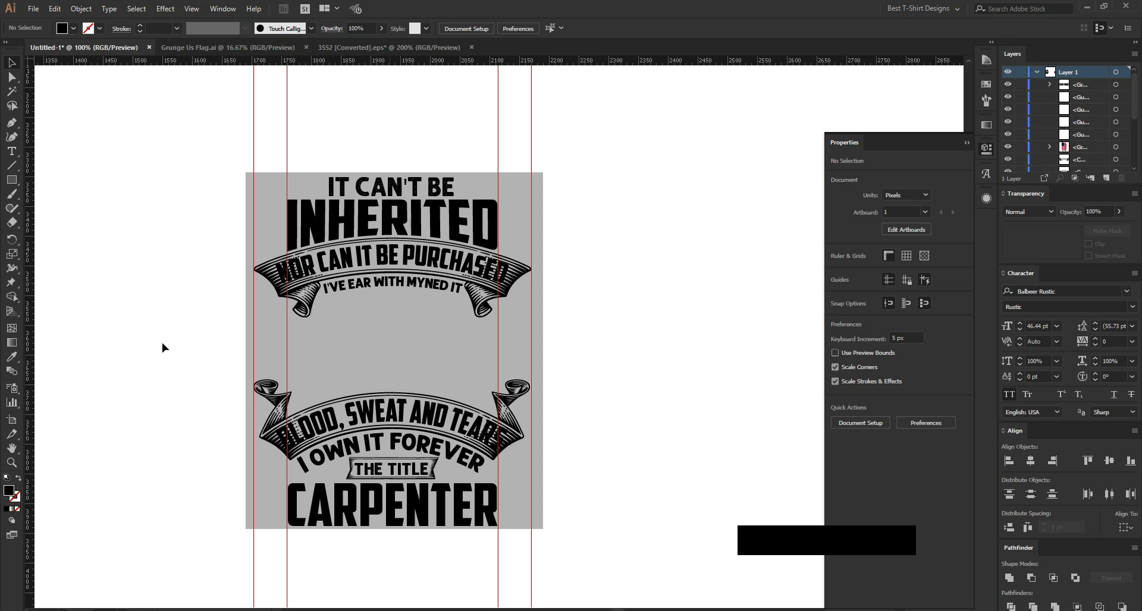
click(635, 344)
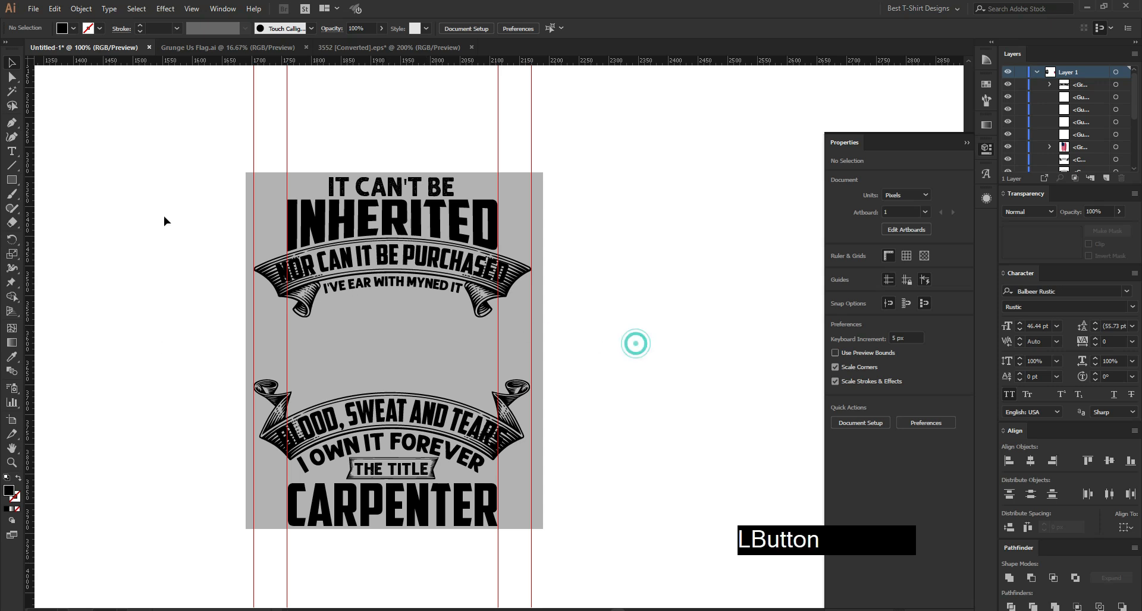
- Draw a 31 px black circle on the empty area beside the artboard and duplicate it 16 px sideways so both overlap
click(11, 179)
click(60, 208)
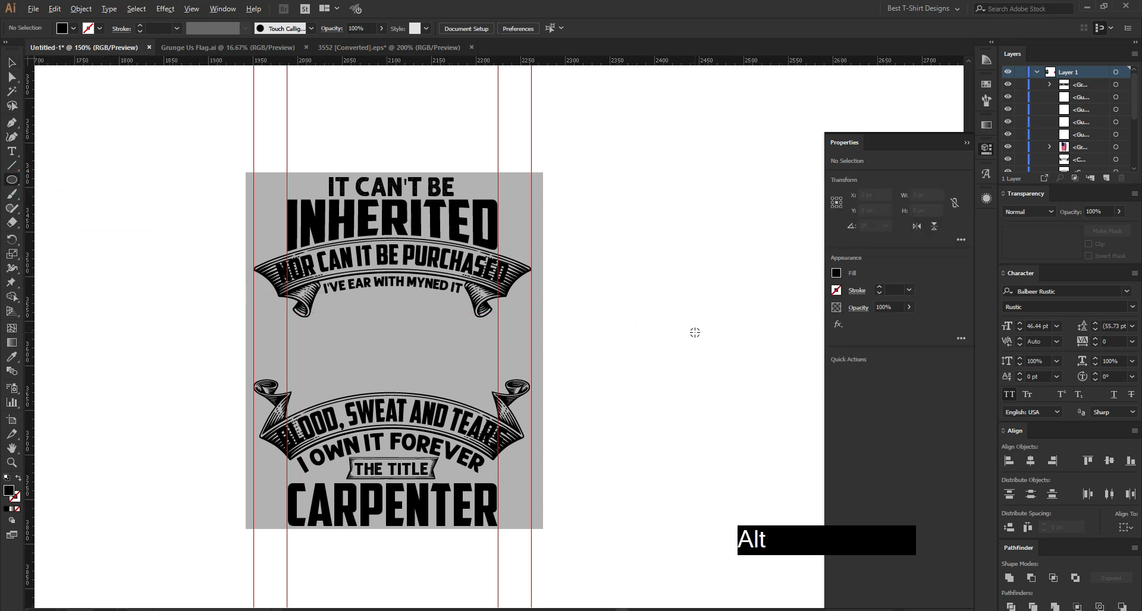
scroll(694, 331, up, 3)
mouse_move(356, 258)
mouse_down()
mouse_move(413, 316)
mouse_move(419, 296)
mouse_up()
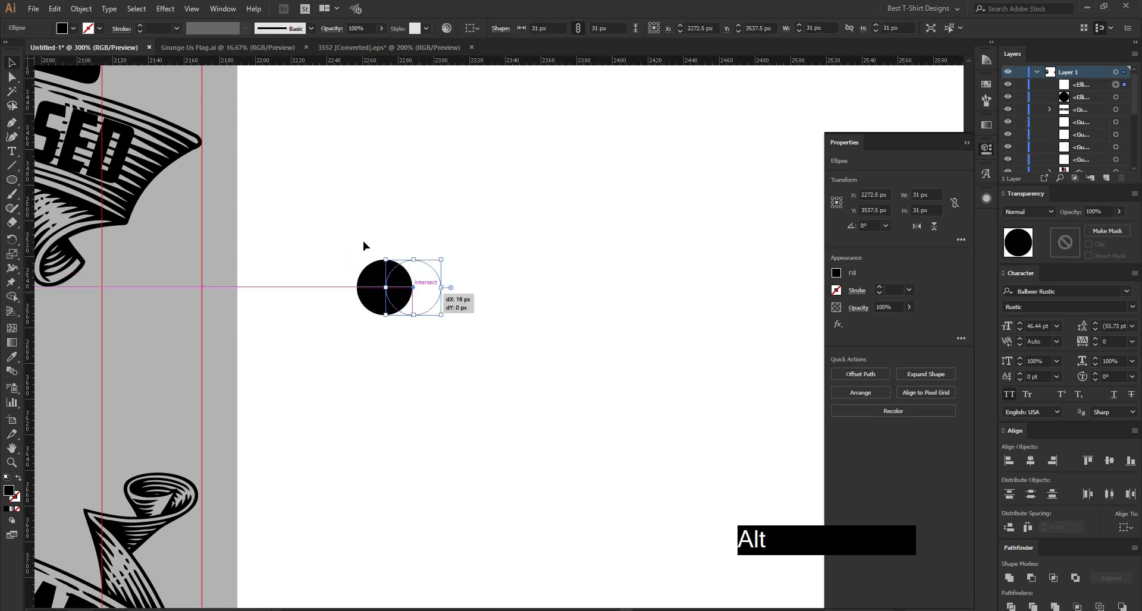
- Remove the outer parts of both circles with the Shape Builder tool, keeping only the leaf-shaped overlap
key(shift+m)
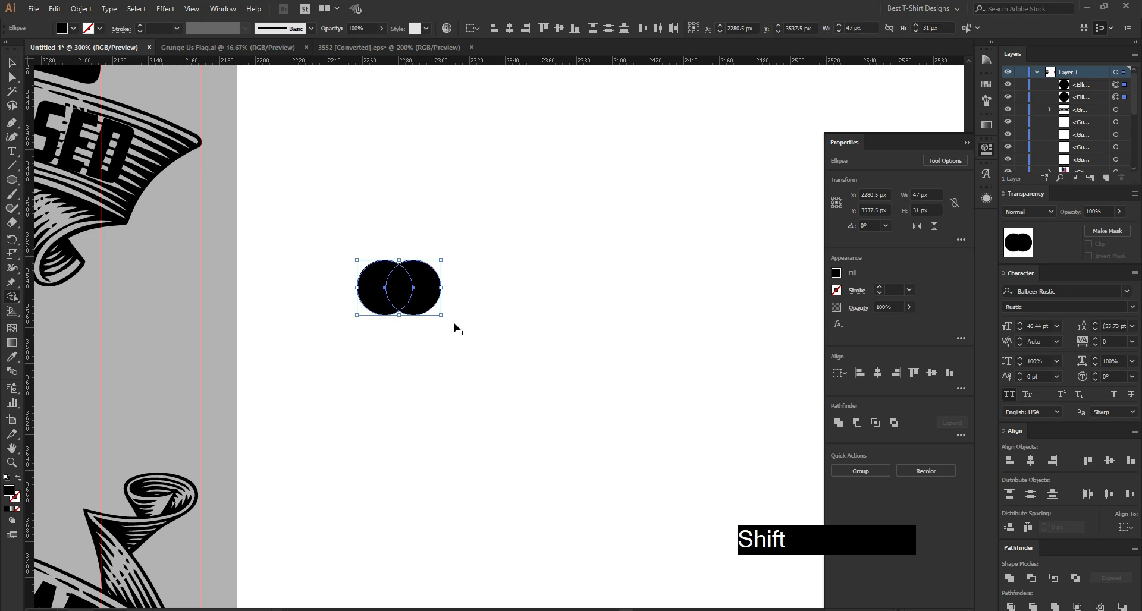
alt+click(434, 276)
alt+click(375, 286)
key(v)
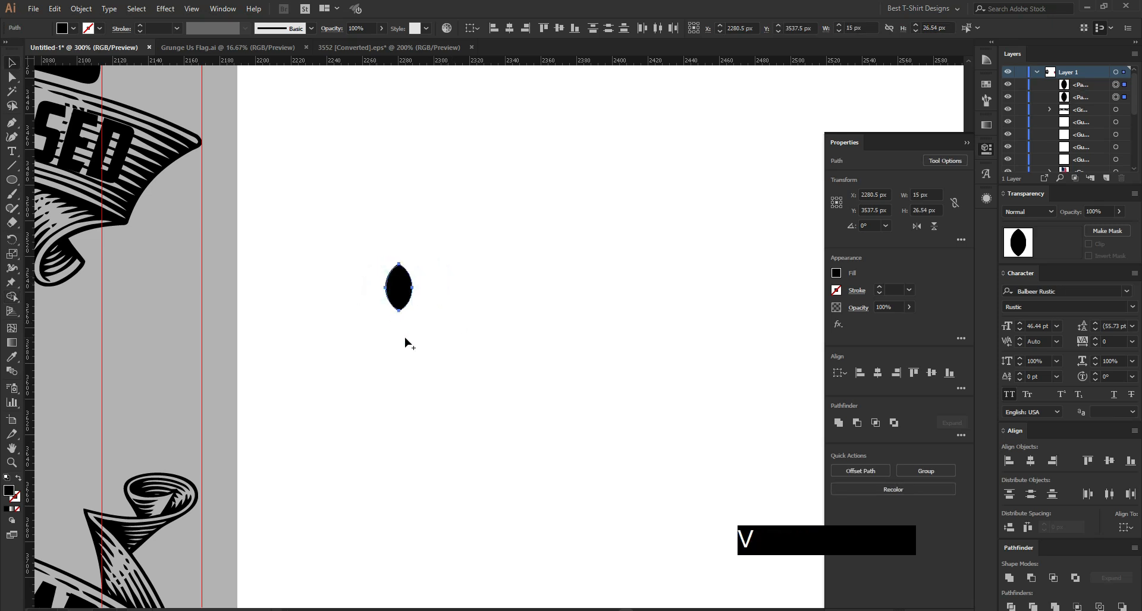
- Stretch the leaf shapes to about 33 px tall
drag(361, 219, 449, 385)
drag(398, 310, 440, 300)
click(472, 324)
- Tilt one leaf to 315° beside the other and delete the upright leaf
scroll(416, 300, up, 3)
drag(531, 306, 512, 333)
click(383, 302)
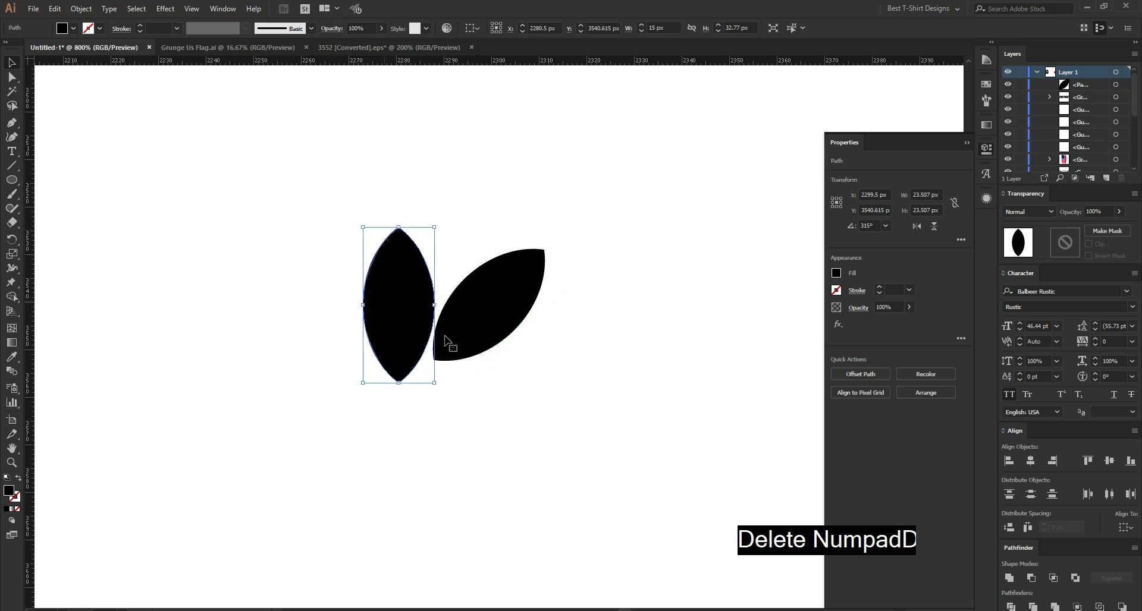
key(Delete)
- Make a reflected copy of the tilted leaf and move it 21 px to the left to form a mirrored pair
click(484, 318)
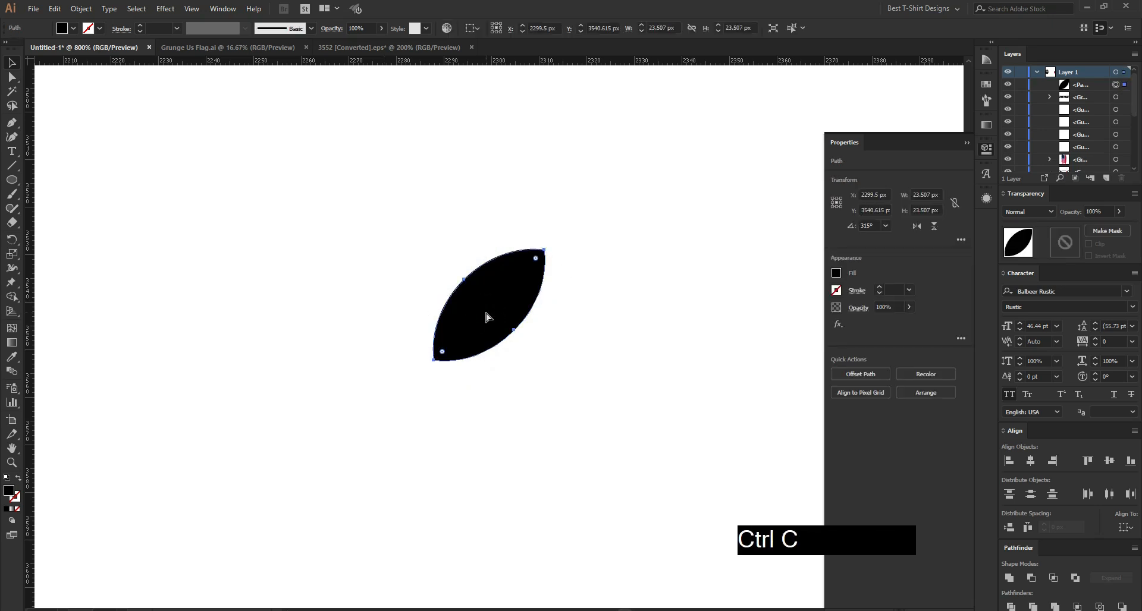
key(ctrl+r)
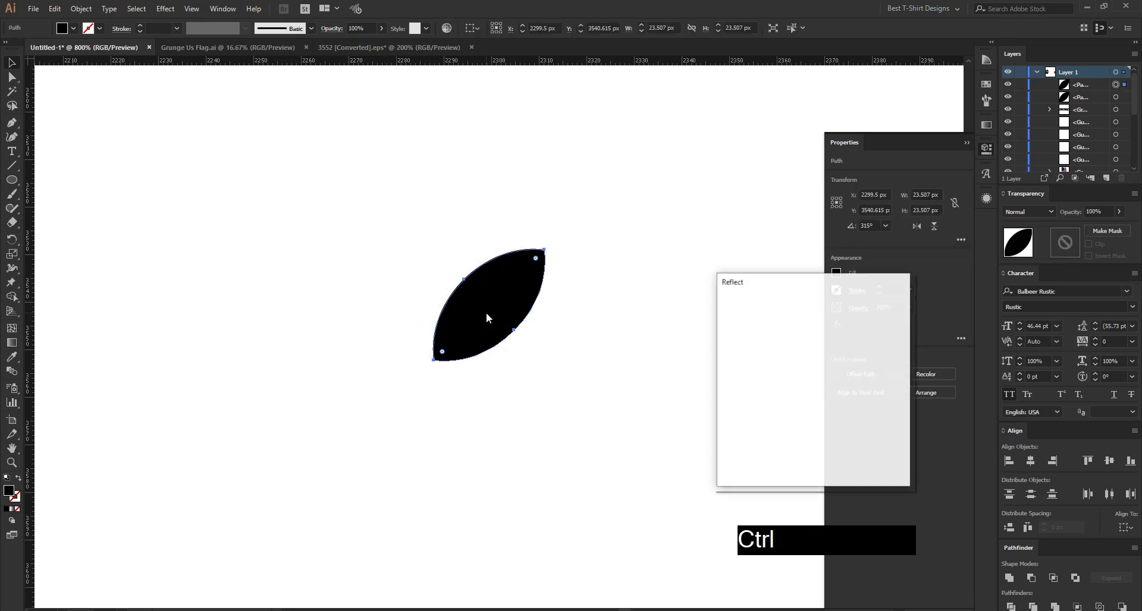
click(758, 437)
click(805, 458)
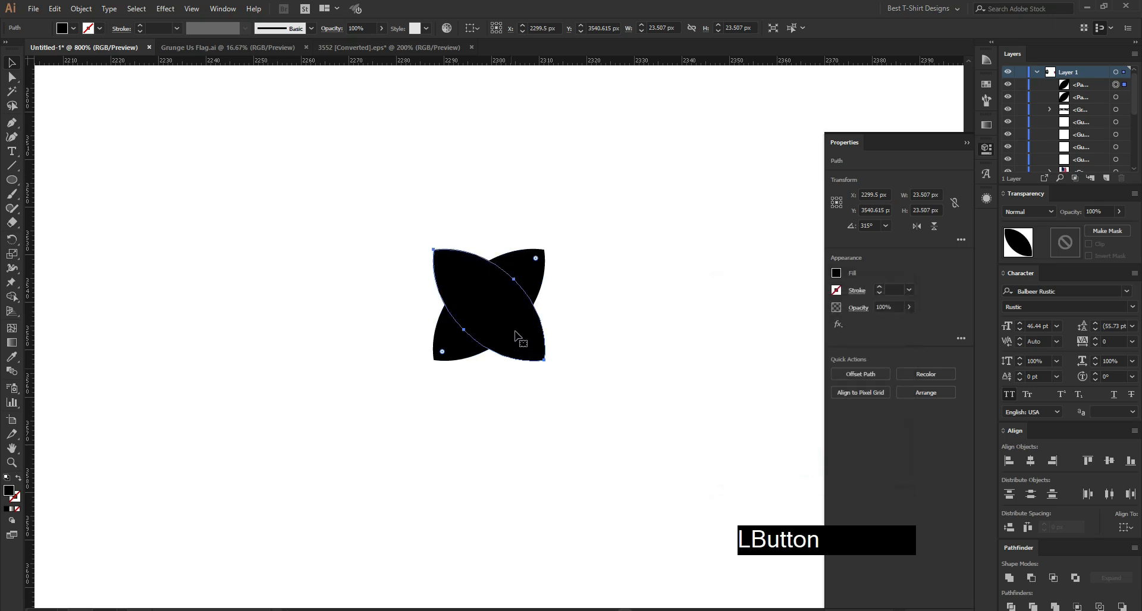
drag(521, 338, 423, 337)
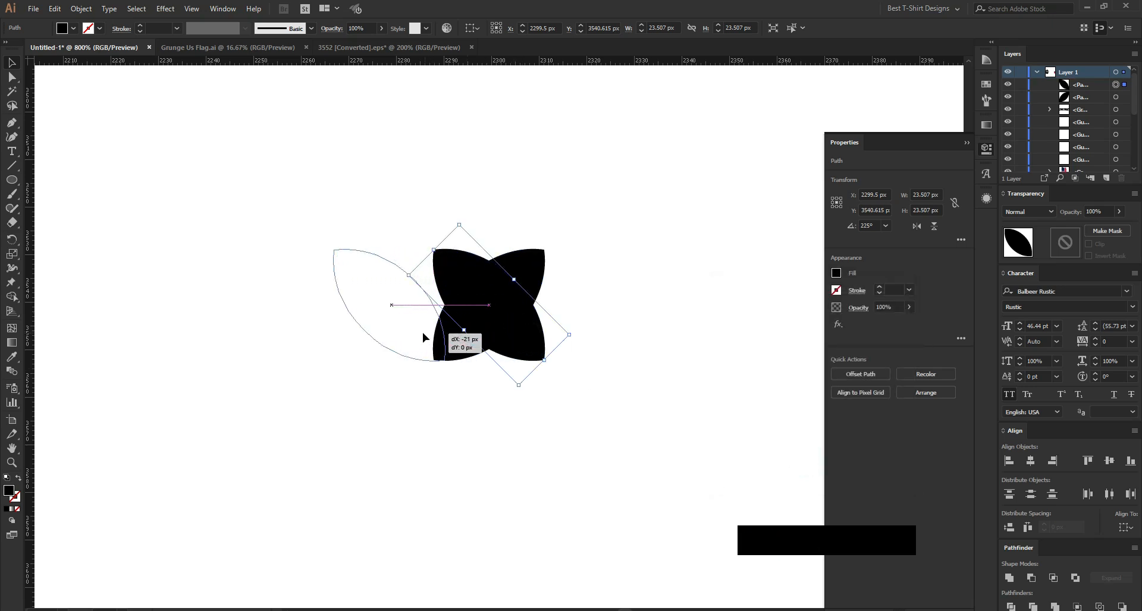
- Align the bottoms of the two leaves and unite them into a single shape
drag(510, 371, 233, 215)
click(575, 29)
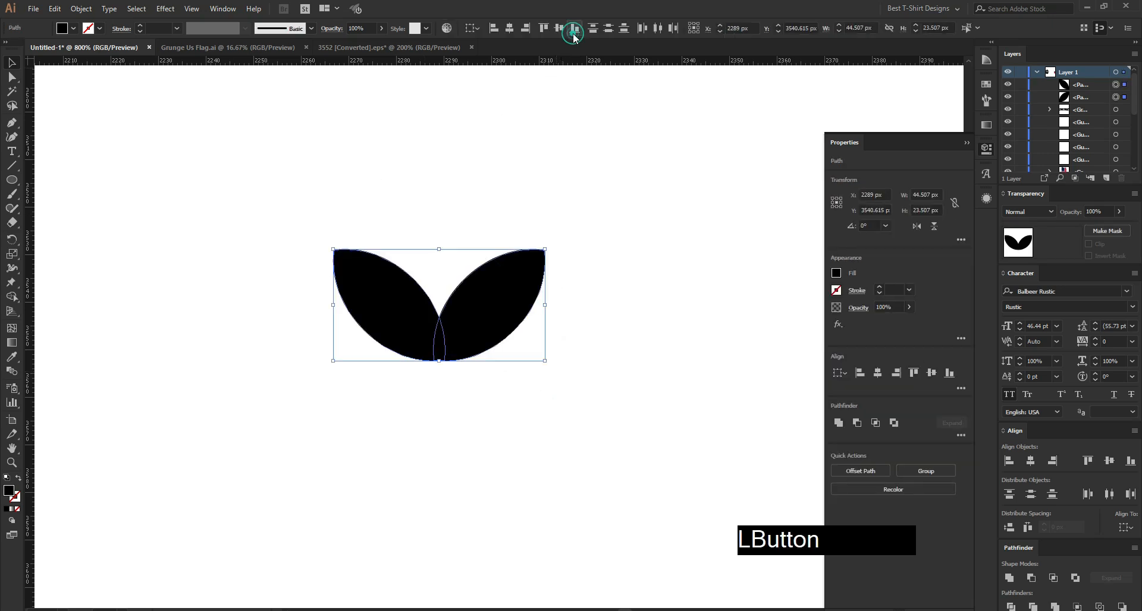
click(1009, 578)
- Shrink the leaf pair to about 15 × 28 px, rotated to 270°, and place it above the left part of the lower ribbon
scroll(652, 316, down, 3)
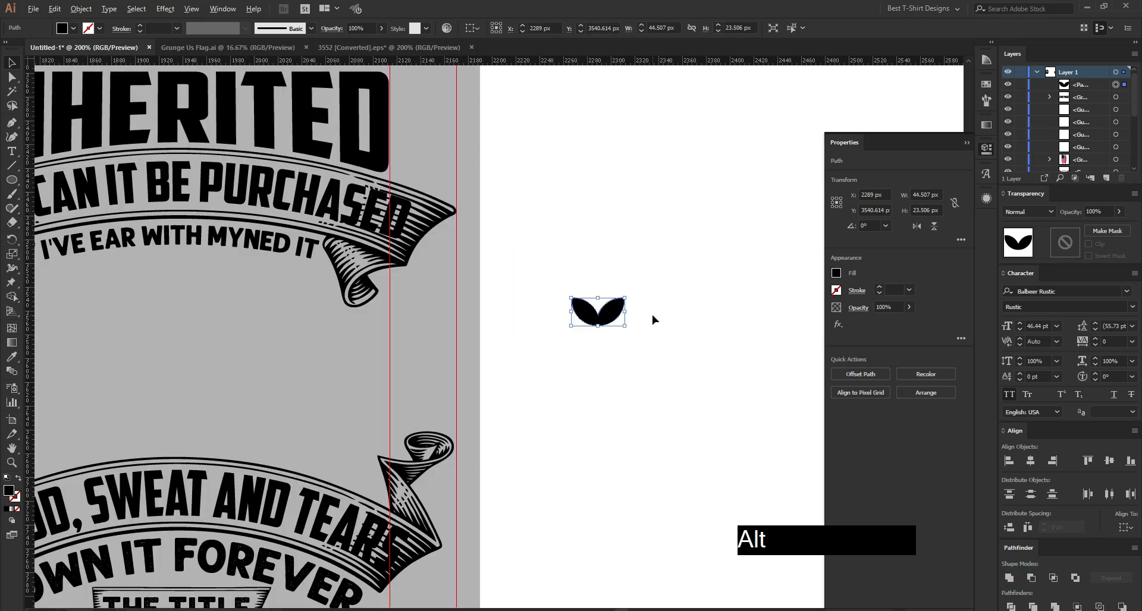
scroll(653, 315, down, 1)
shift+click(624, 313)
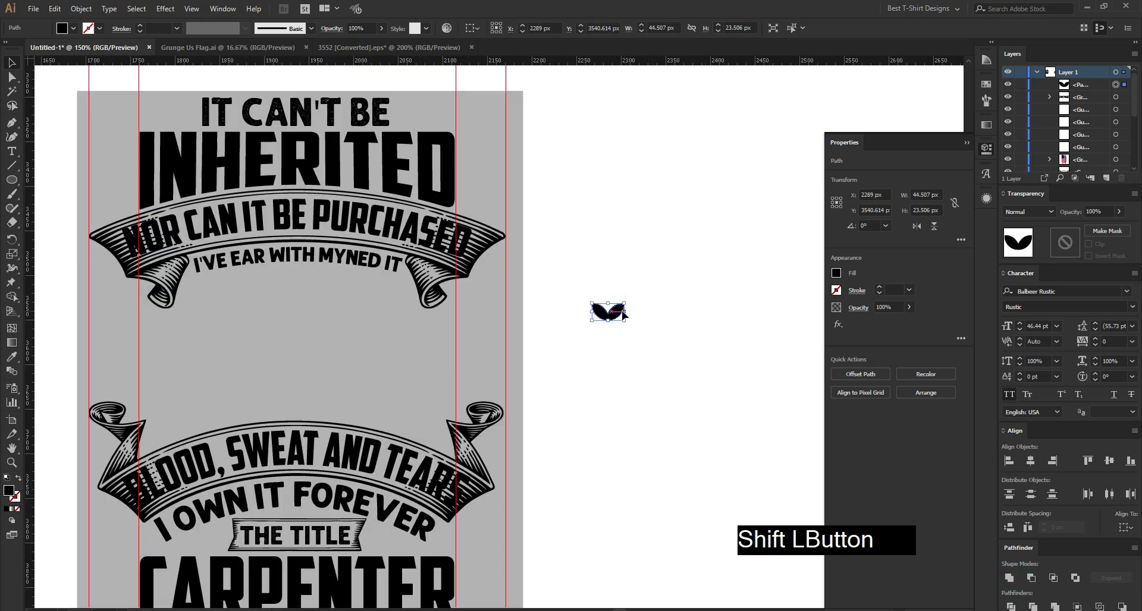
drag(612, 320, 197, 442)
scroll(190, 427, up, 1)
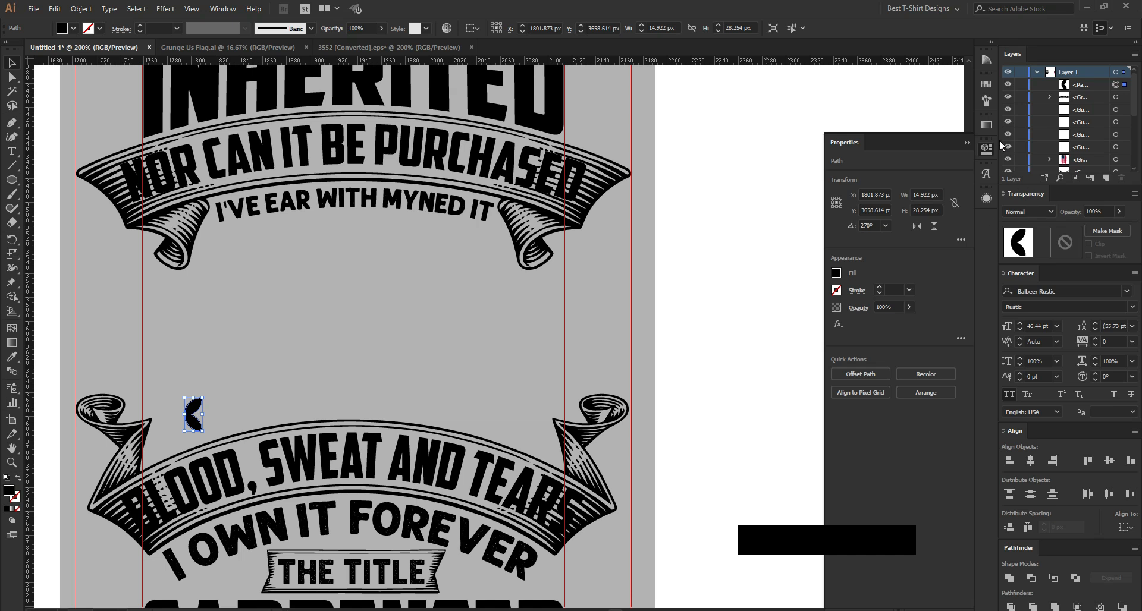
- Create a Pattern Brush with default options from the leaf pair and move the leaf pair off the artboard
click(986, 100)
click(938, 318)
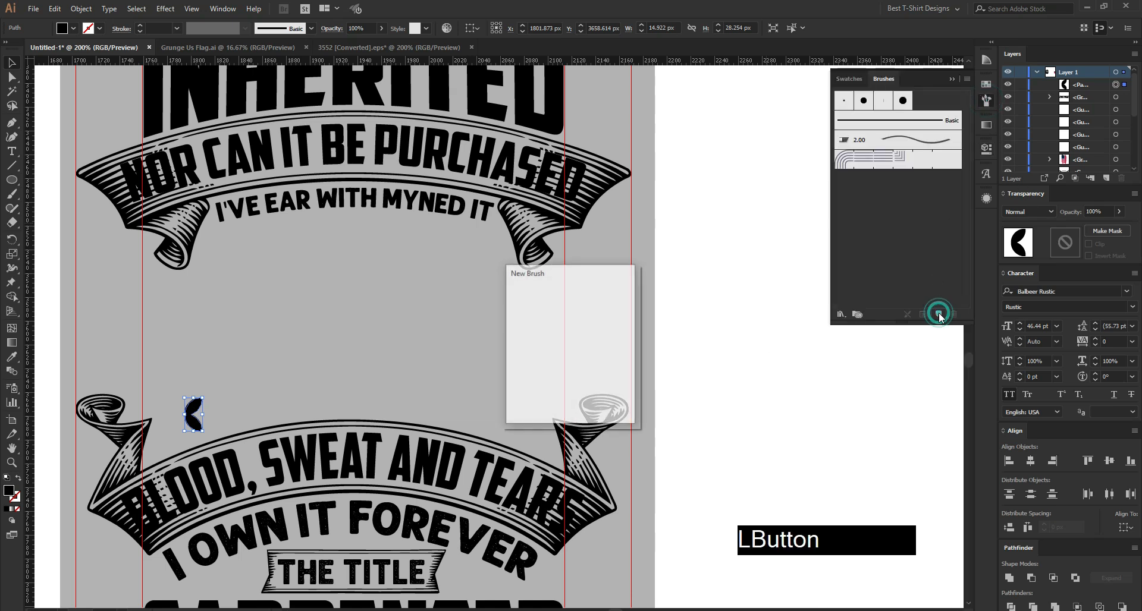
click(548, 373)
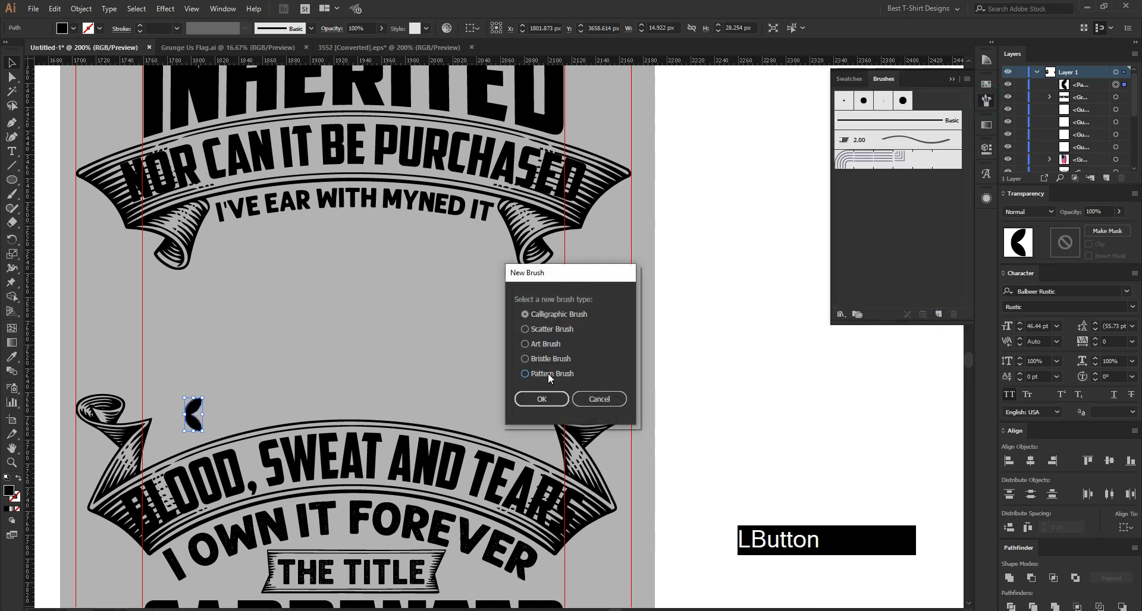
click(540, 400)
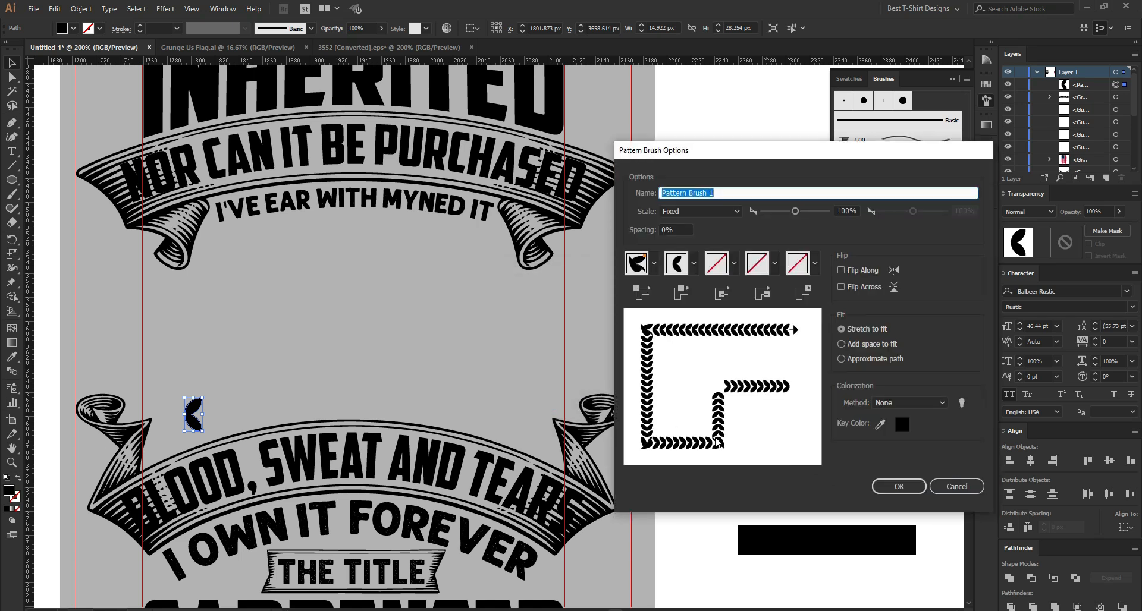
click(896, 486)
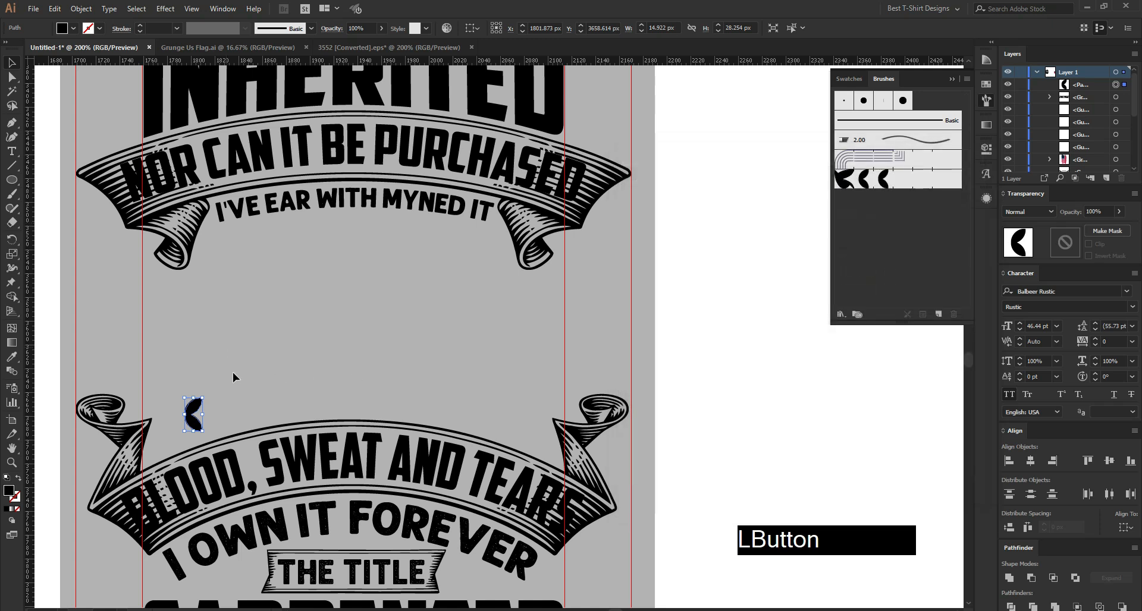
drag(193, 415, 797, 405)
click(446, 341)
- Draw an unfilled circle about 404.5 px wide centred between the two ribbons, with a 4 pt black stroke
click(11, 180)
mouse_move(345, 313)
mouse_down()
mouse_move(543, 437)
mouse_move(581, 475)
mouse_up()
key(shift+x)
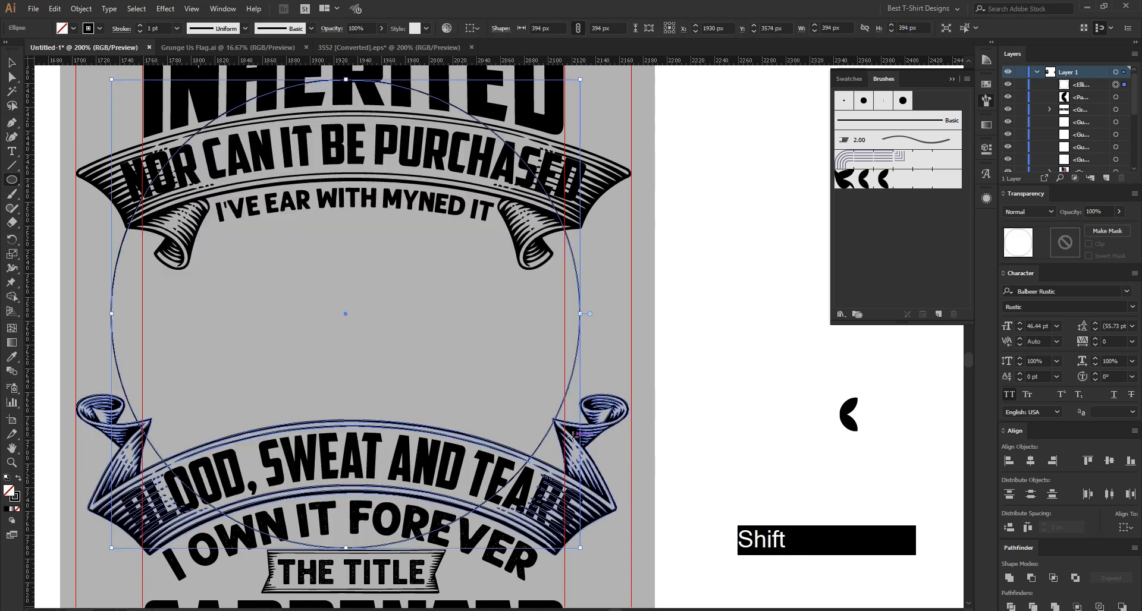
key(v)
drag(581, 313, 596, 311)
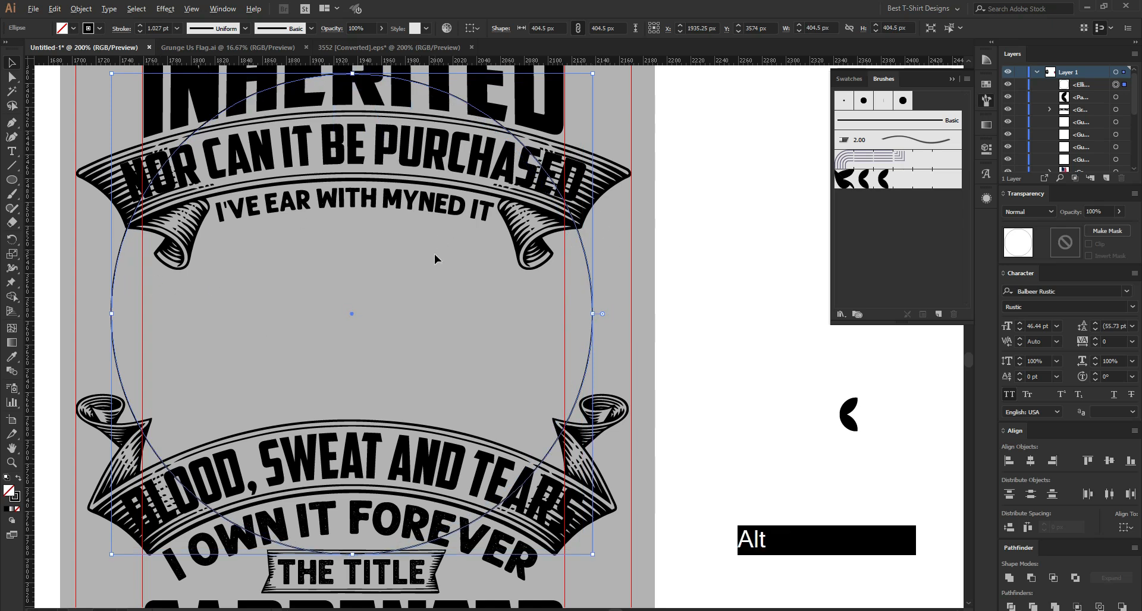
alt+scroll(434, 259, down, 1)
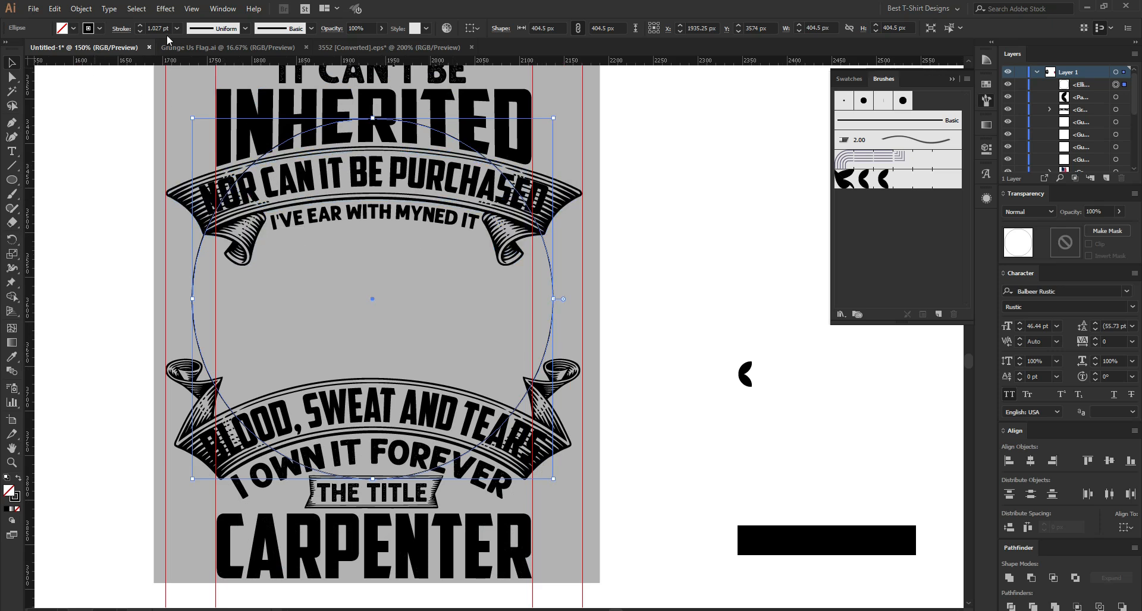
shift+scroll(162, 28, up, 1)
scroll(162, 29, down, 5)
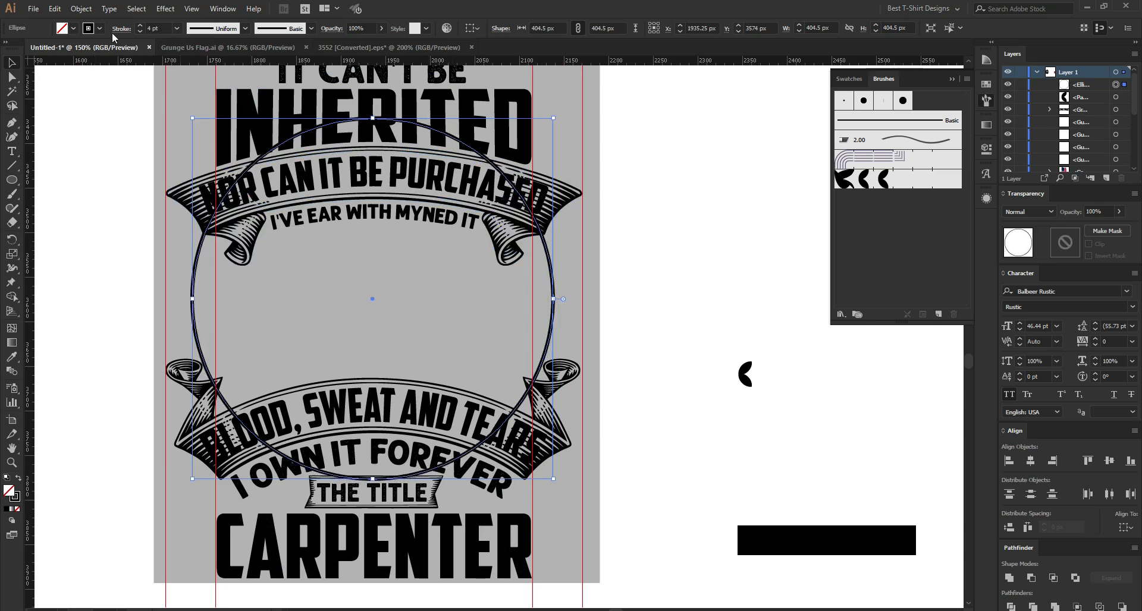
- Centre the circle horizontally on the INHERITED text as the key object
alt+scroll(541, 343, down, 1)
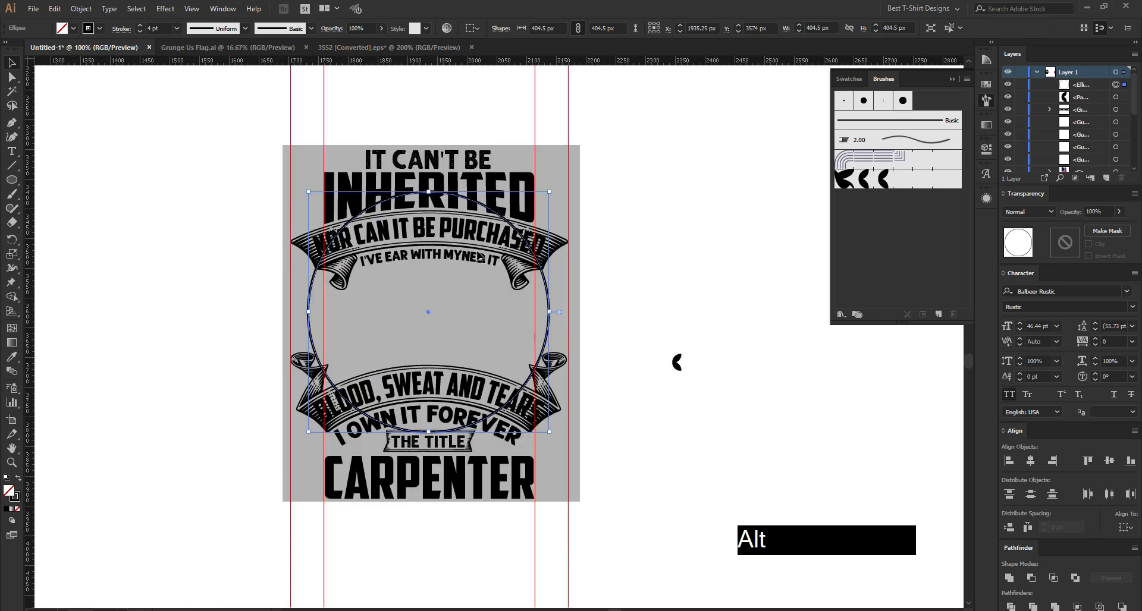
shift+click(466, 181)
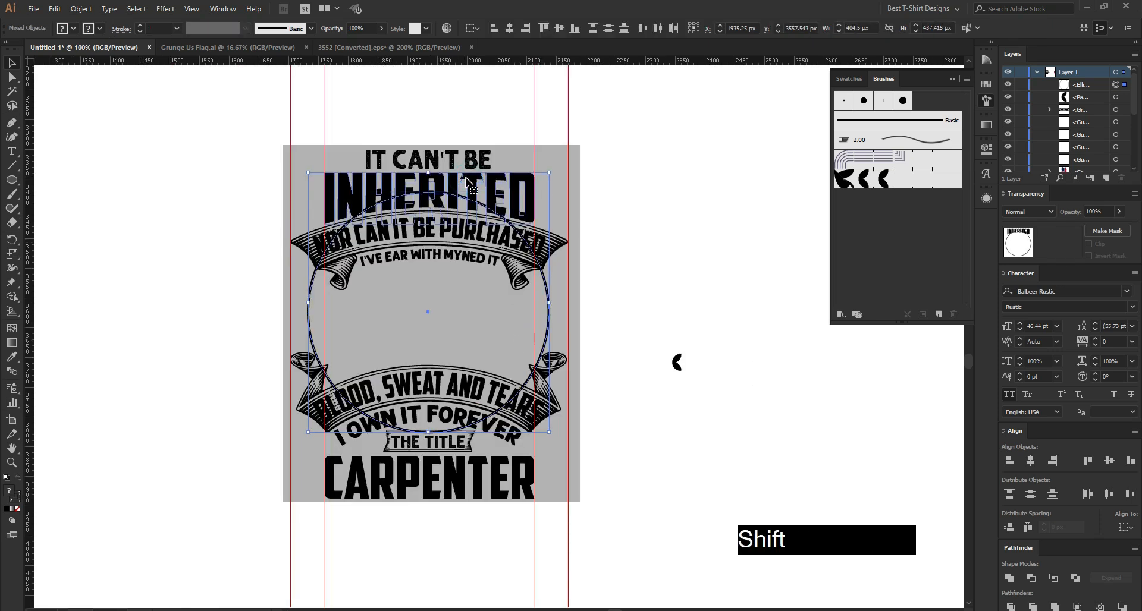
click(466, 181)
click(510, 27)
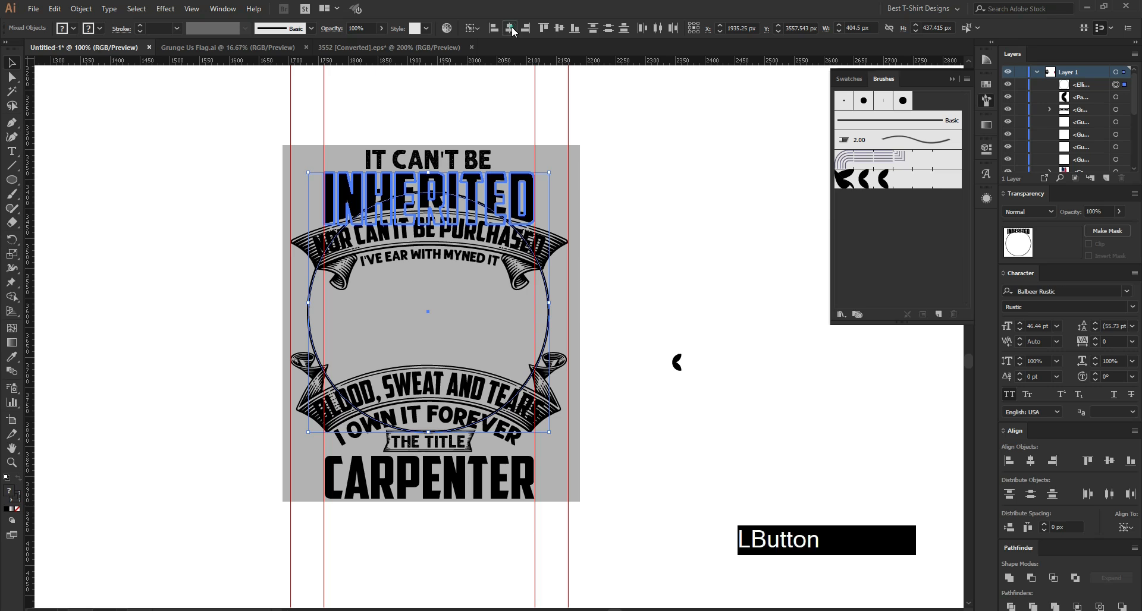
click(619, 298)
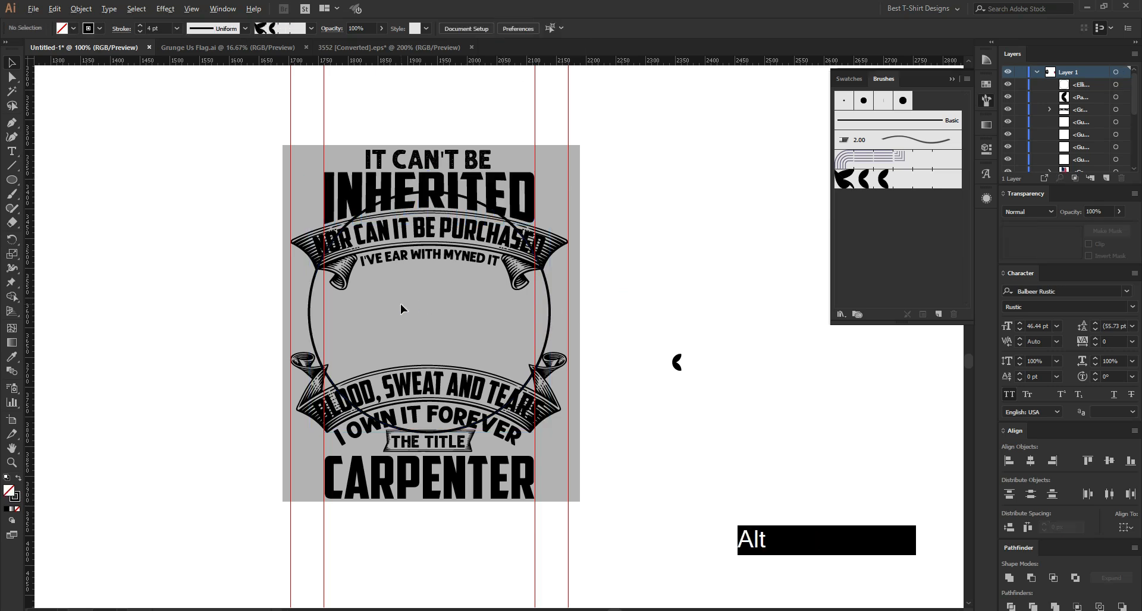
- Duplicate the circle in place and shrink the copy about its centre to about 354.5 px wide
scroll(400, 305, up, 1)
click(626, 307)
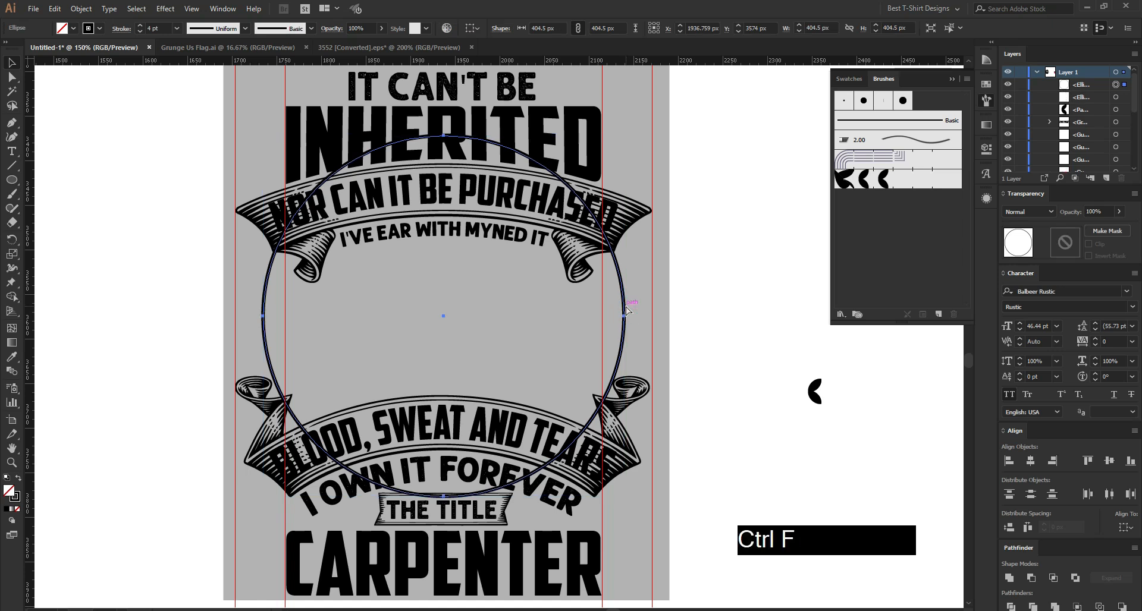
drag(624, 316, 602, 317)
click(694, 335)
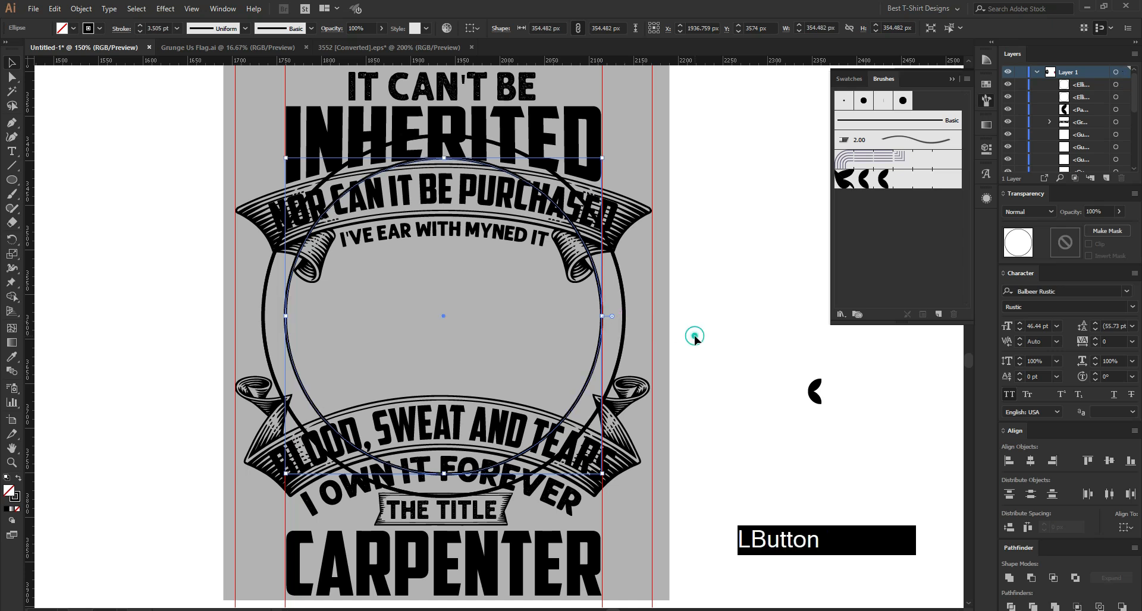
- Apply the leaf pattern brush to the outer circle with a 0.75 pt stroke and scale it to about 387.5 px wide
click(625, 314)
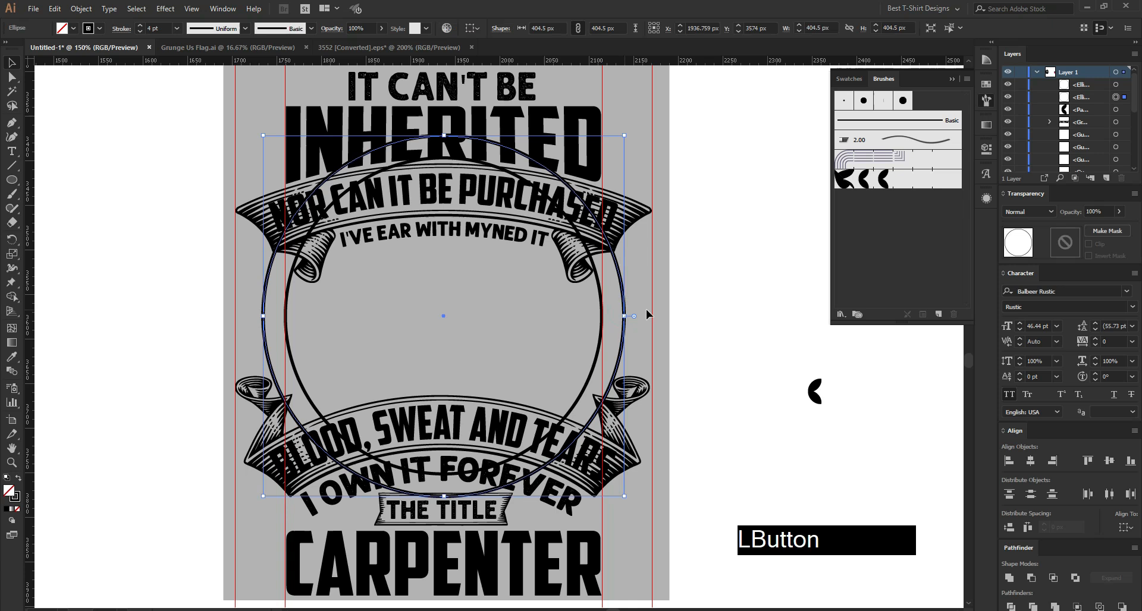
click(873, 180)
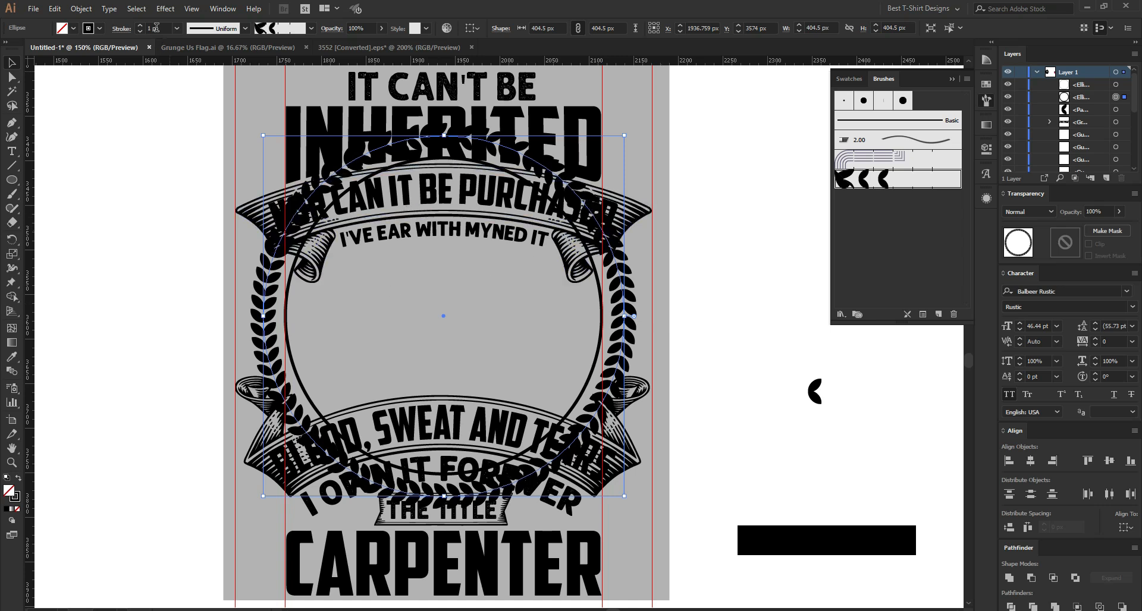
key(Return)
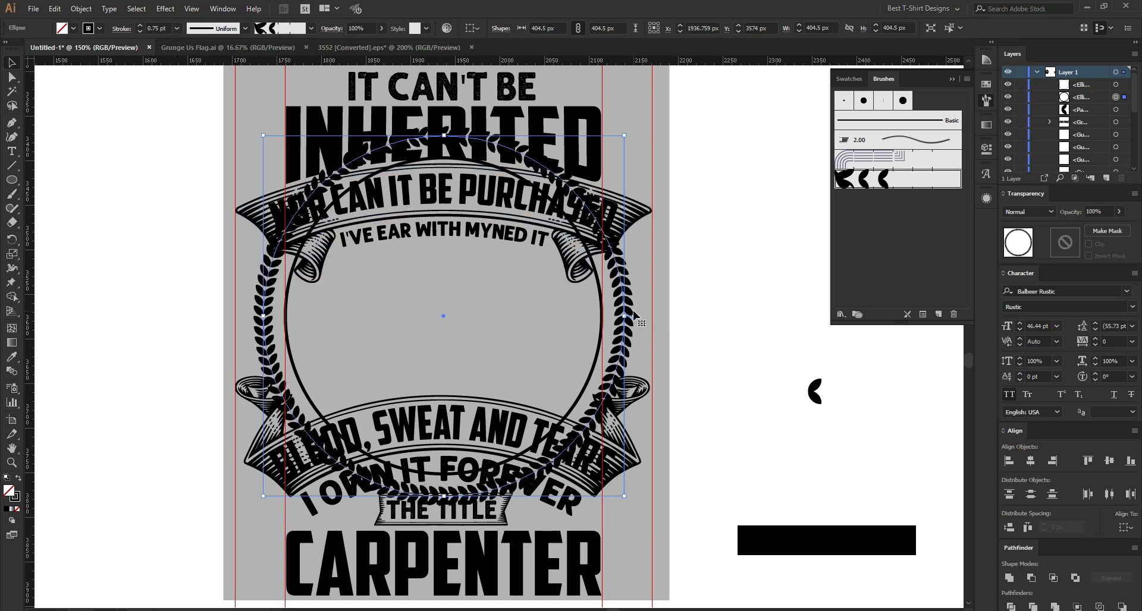
drag(633, 315, 616, 316)
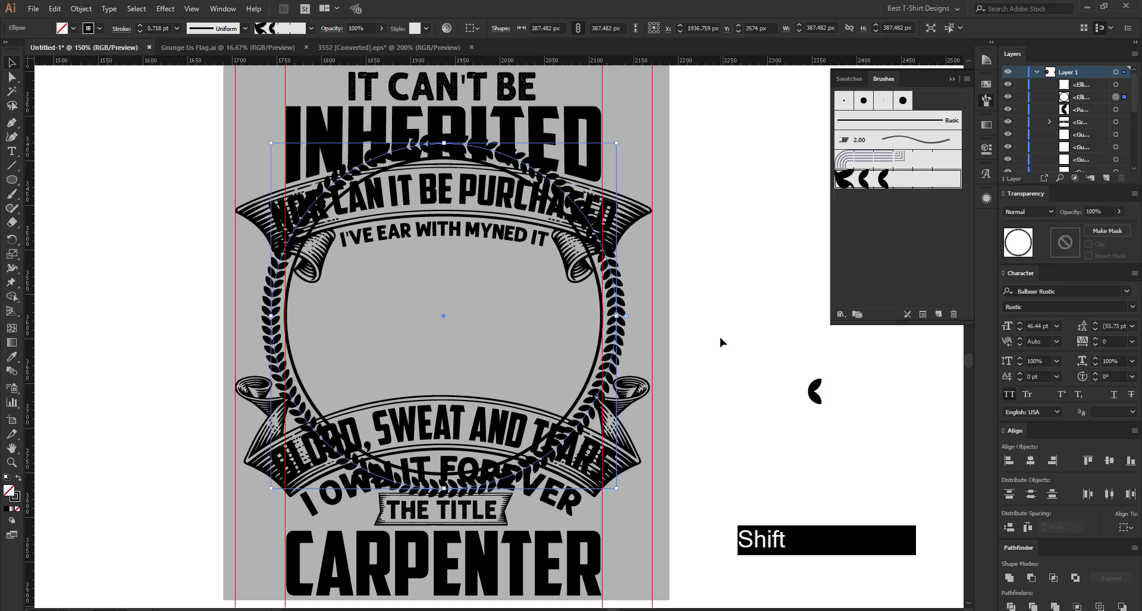
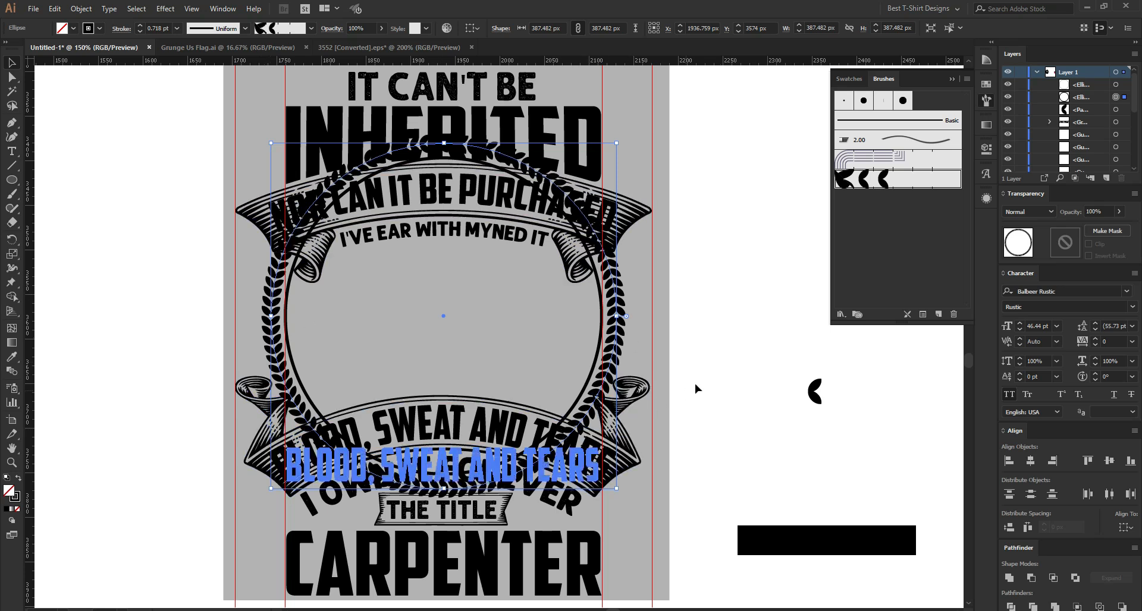
- Expand the leaf circle's appearance and delete its leaves except the left arc running between the two ribbons
click(81, 8)
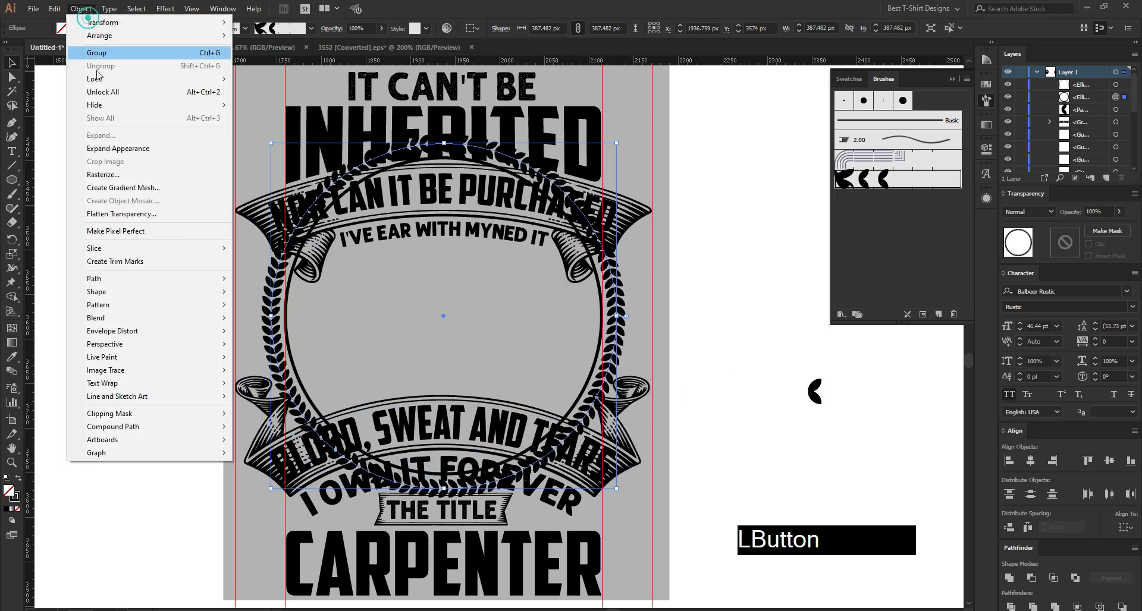
click(119, 151)
double_click(610, 338)
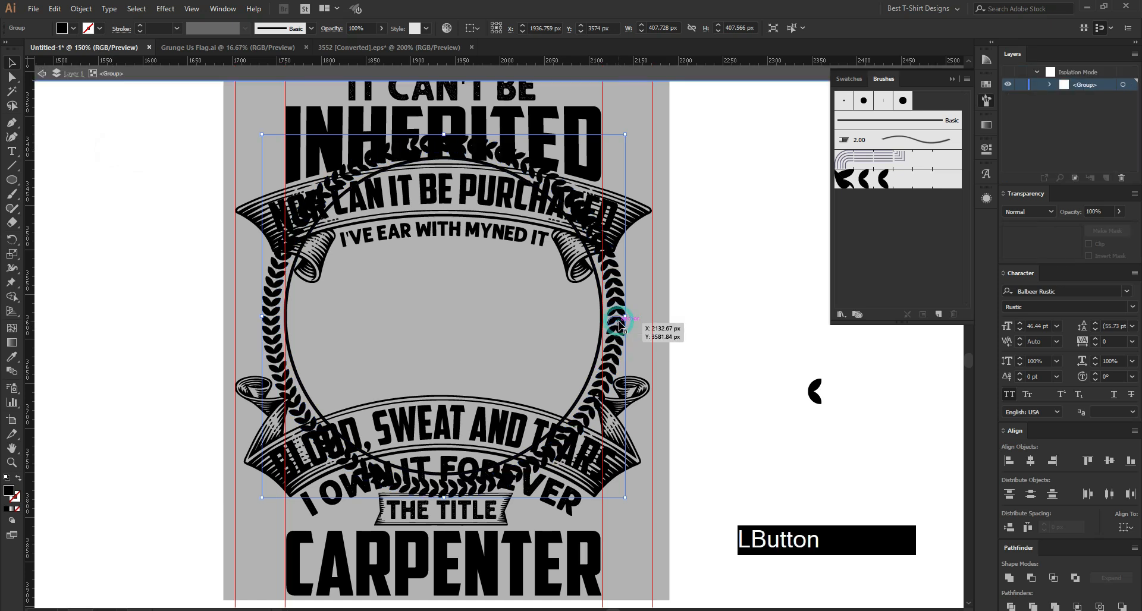
drag(604, 421, 528, 533)
key(Delete)
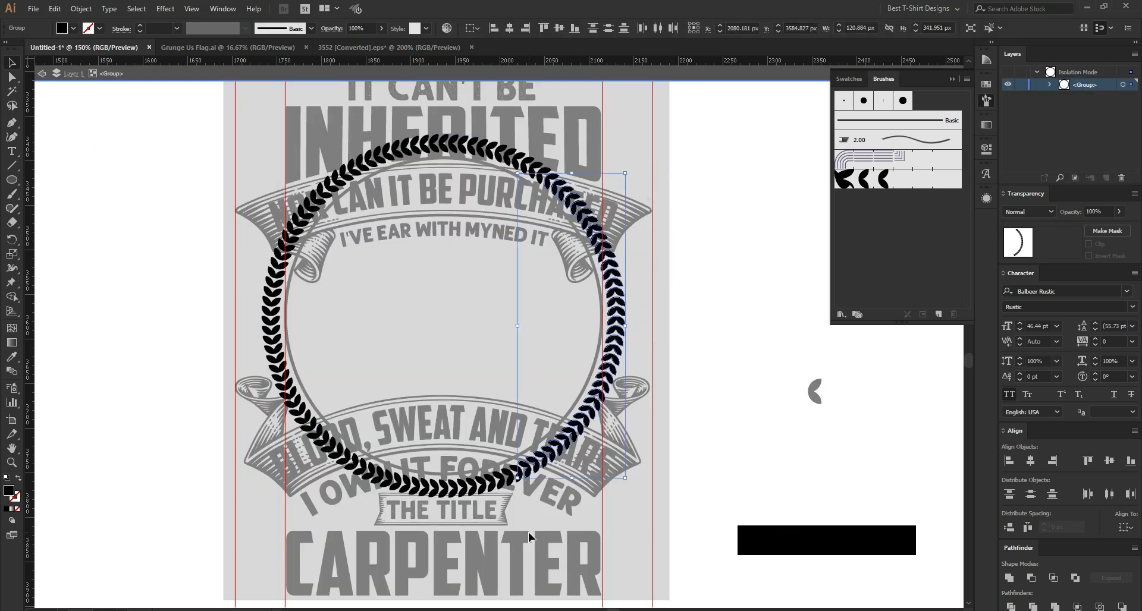
drag(621, 107, 319, 581)
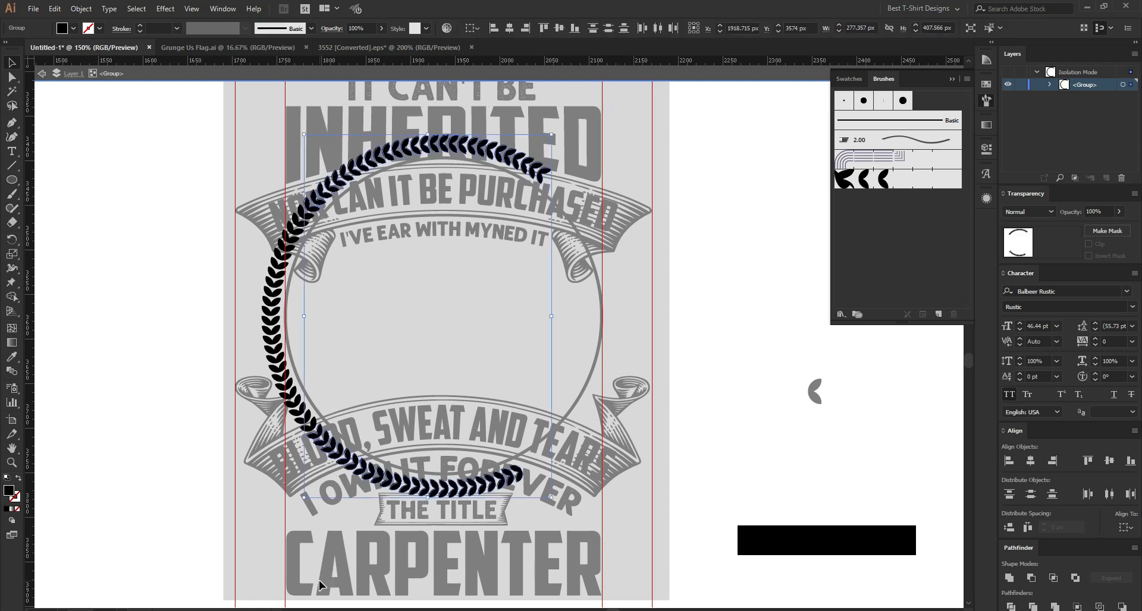
key(Delete)
drag(248, 193, 341, 234)
key(Delete)
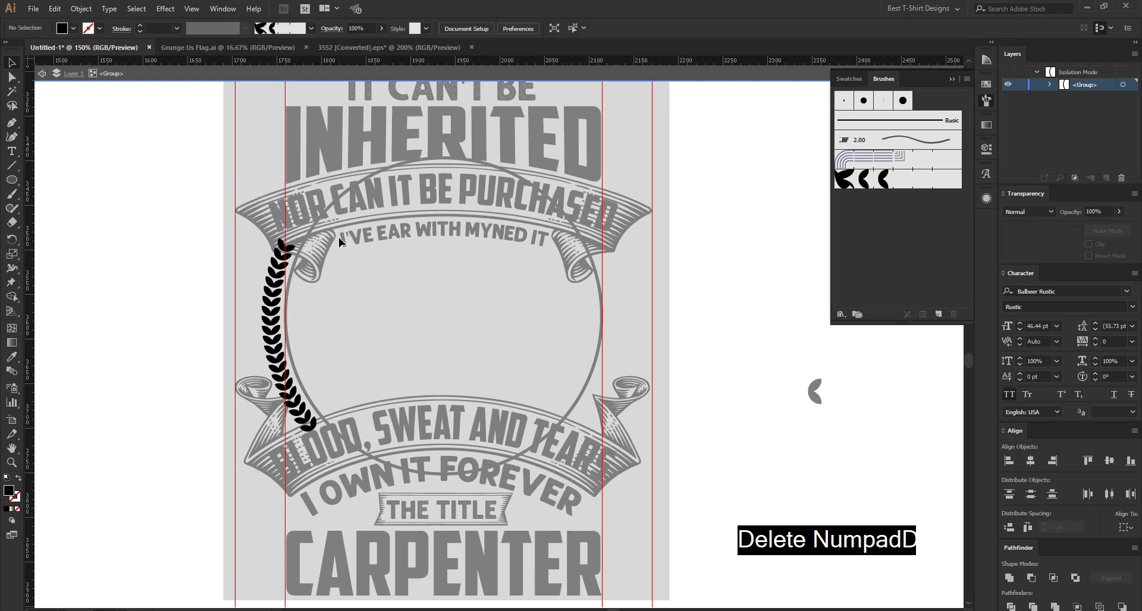
double_click(416, 312)
- Copy the left leaf branch across to the inner circle's right side and reflect the copy about the vertical axis
drag(298, 344, 586, 343)
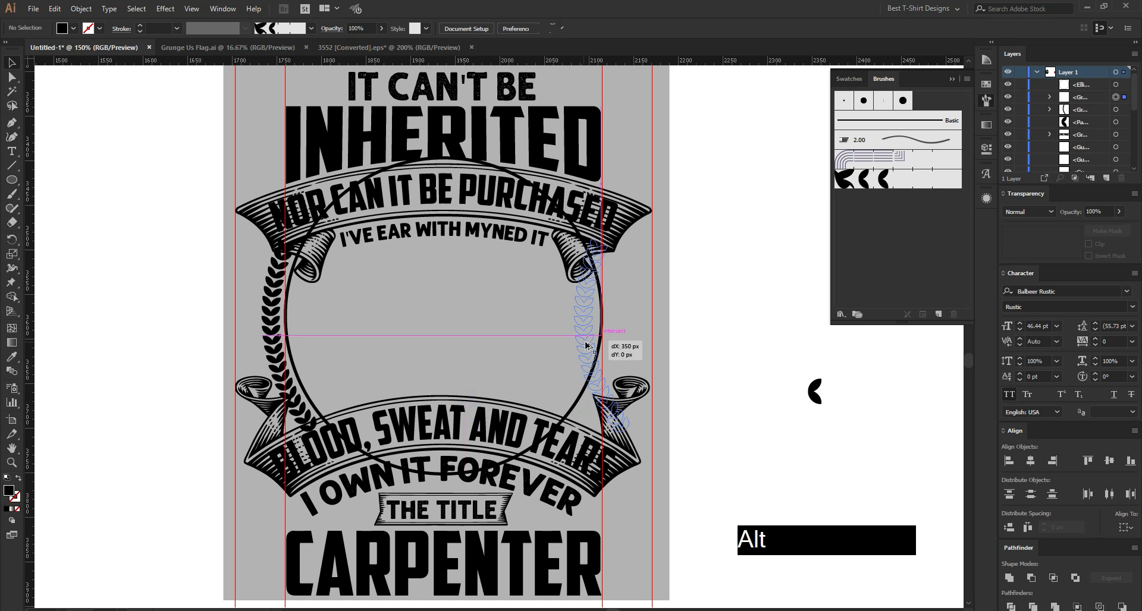
key(ctrl+r)
click(808, 463)
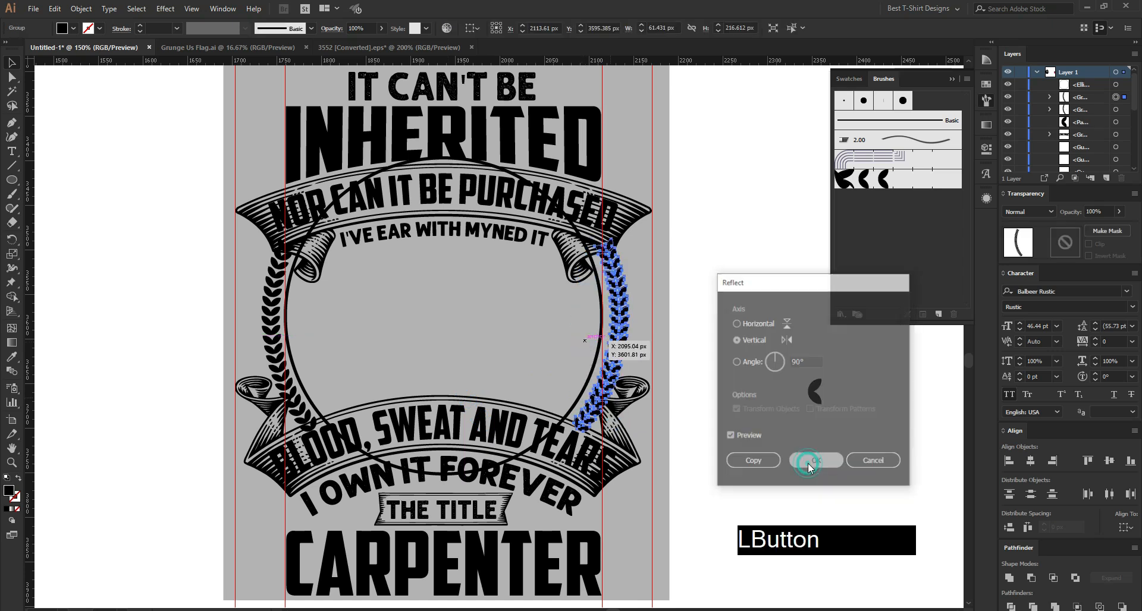
key(Left)
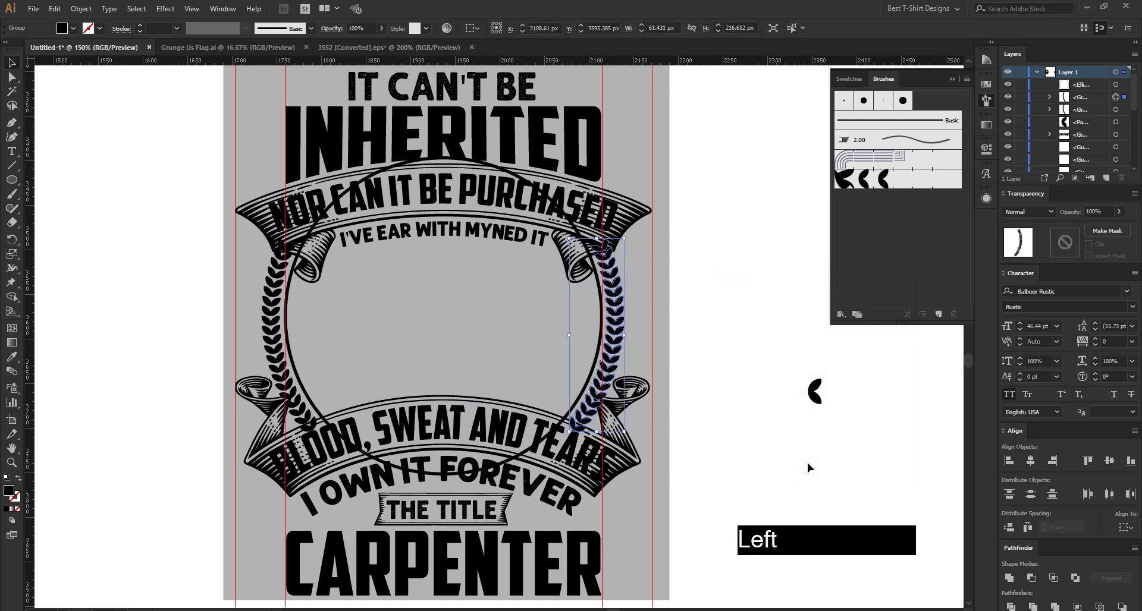
key(Right)
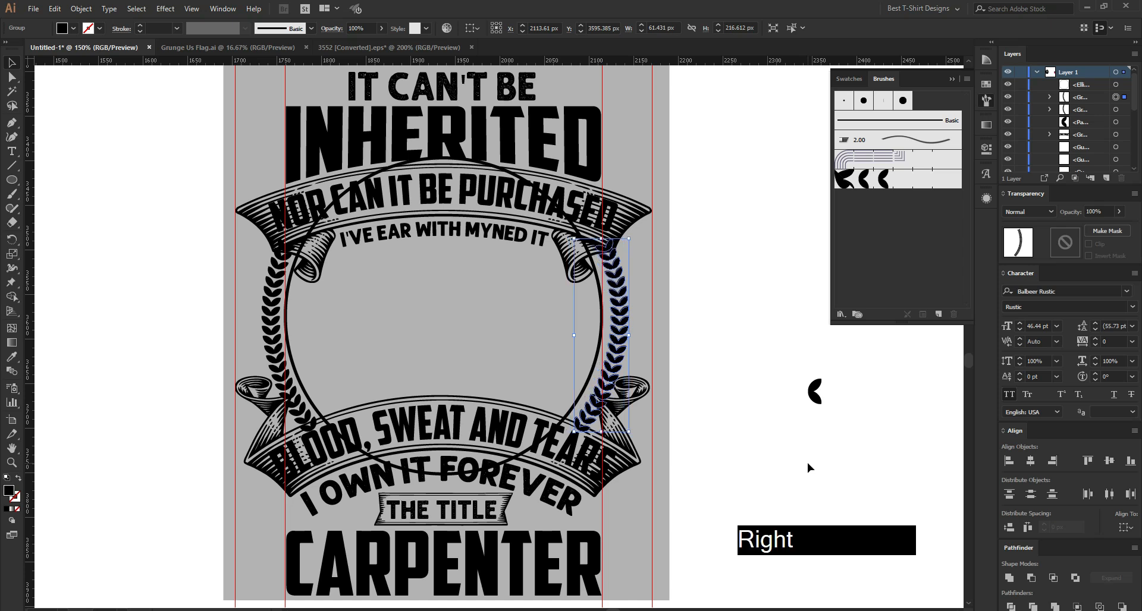
- Shift the right leaf branch 3 px inward and align the vertical centres of both branches
scroll(623, 324, up, 2)
drag(619, 333, 615, 344)
scroll(618, 344, down, 2)
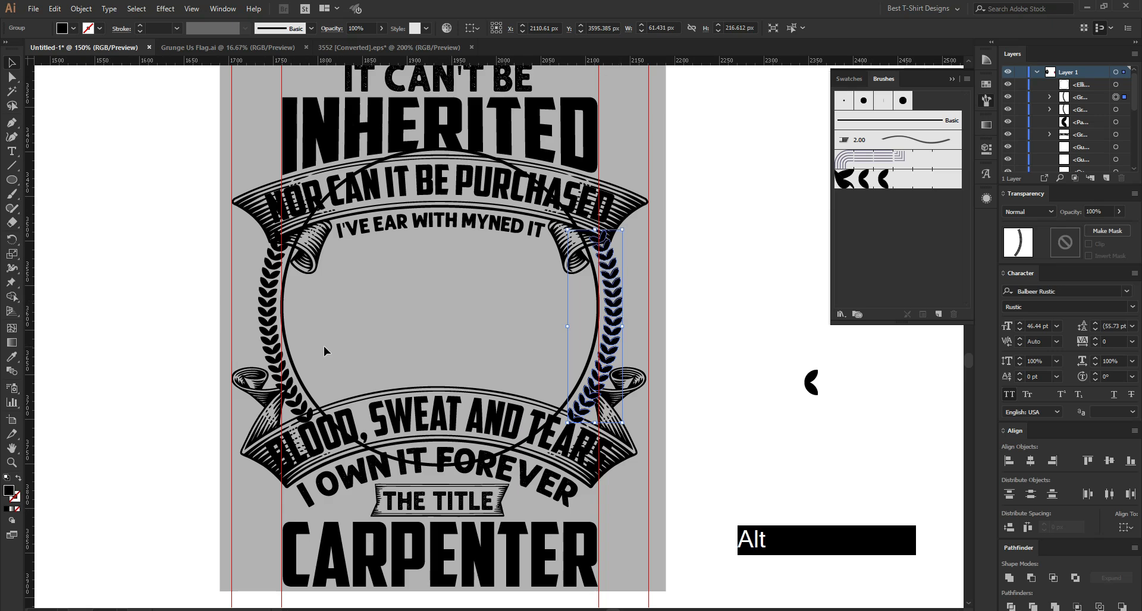
shift+click(271, 332)
click(560, 28)
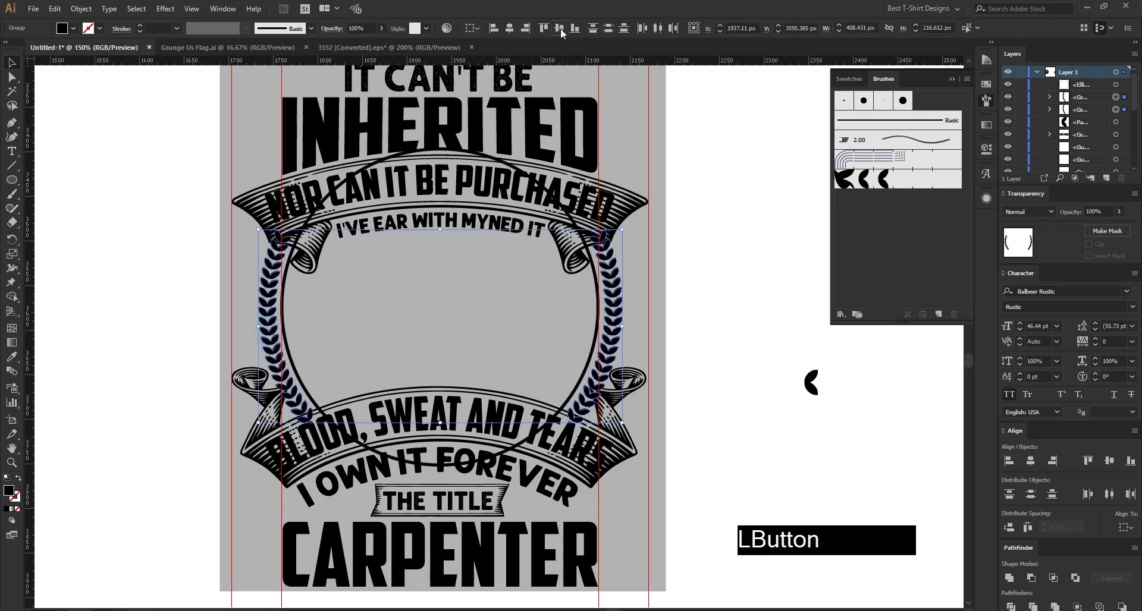
click(715, 276)
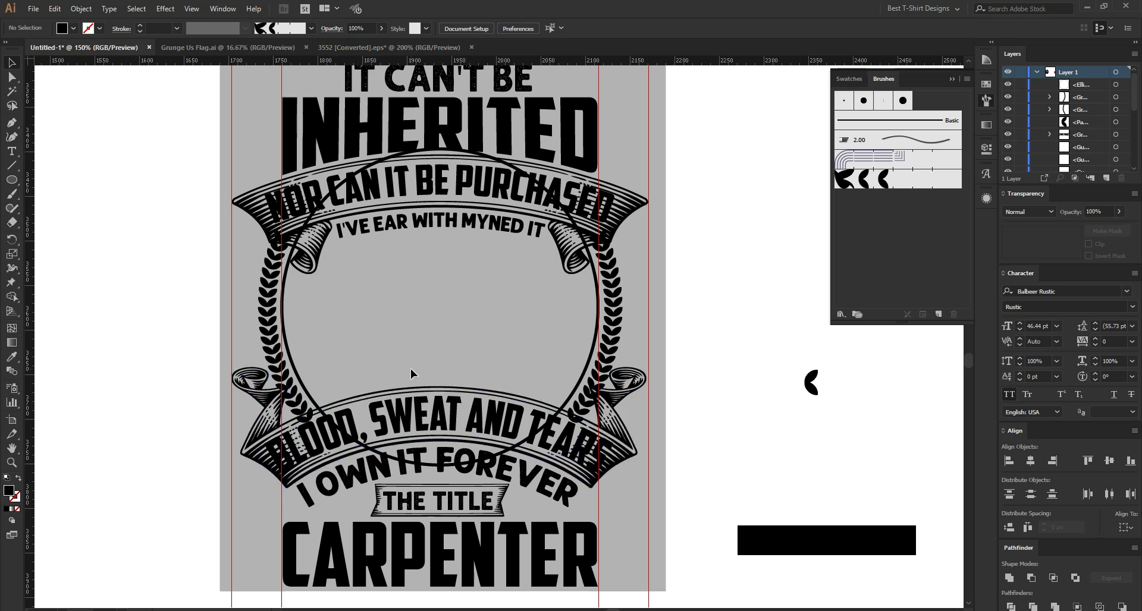
- Isolate the central circle and draw an arc about 320 px wide along the lower ribbon's upper edge with the Curvature tool
click(587, 370)
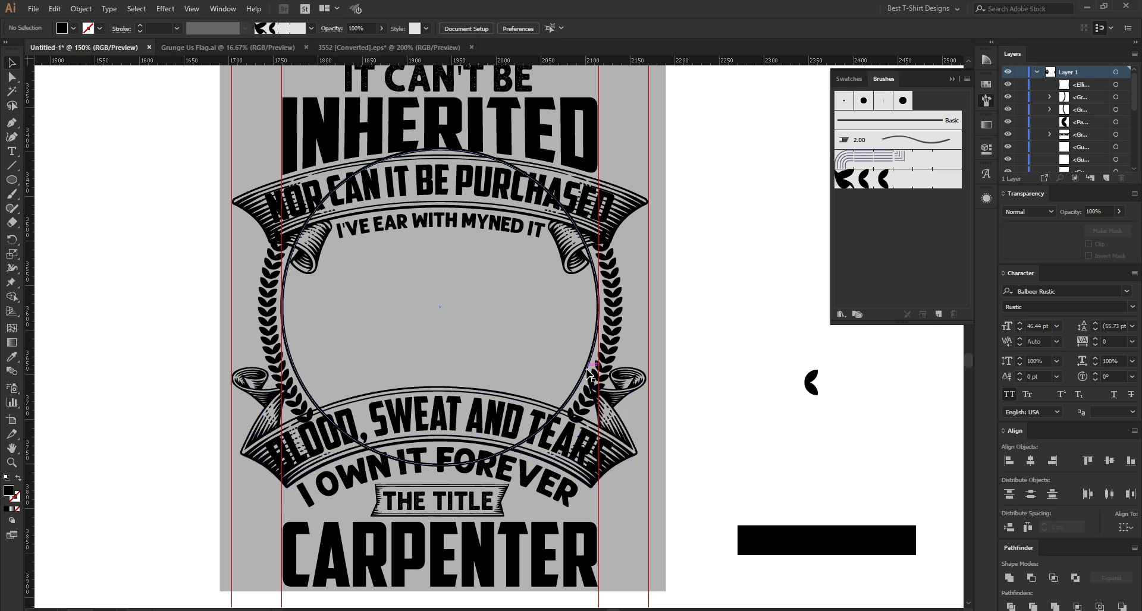
double_click(587, 371)
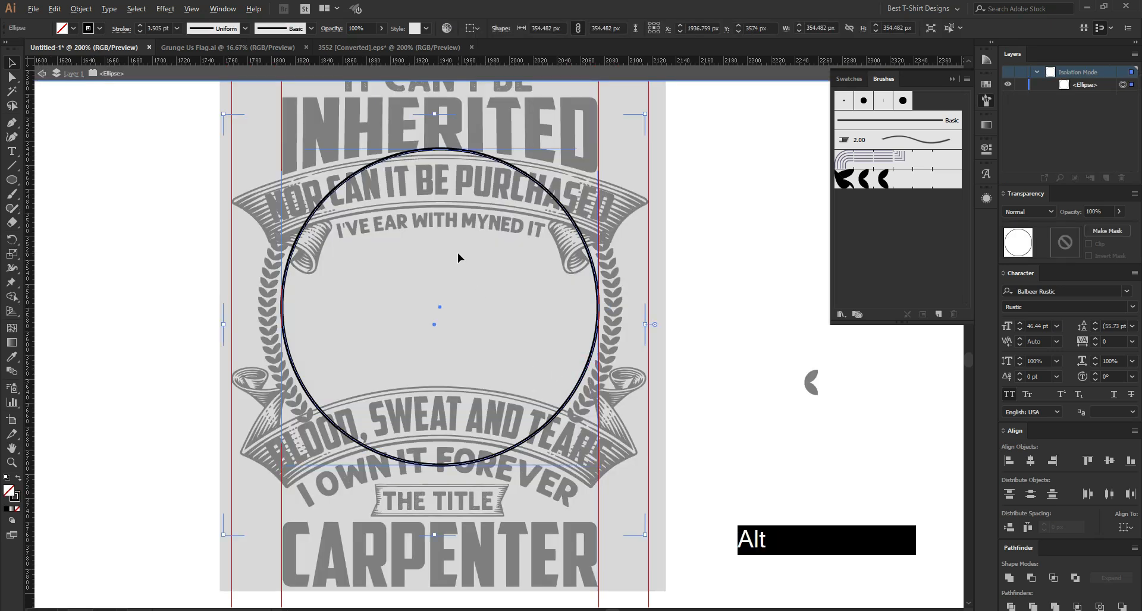
alt+scroll(458, 252, up, 1)
click(11, 137)
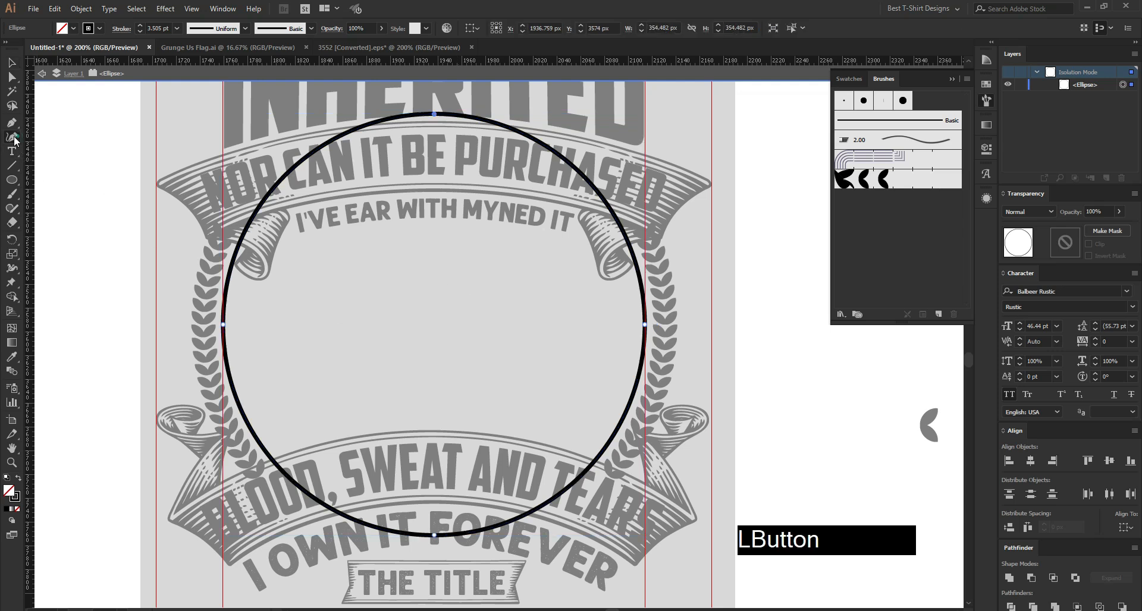
click(250, 463)
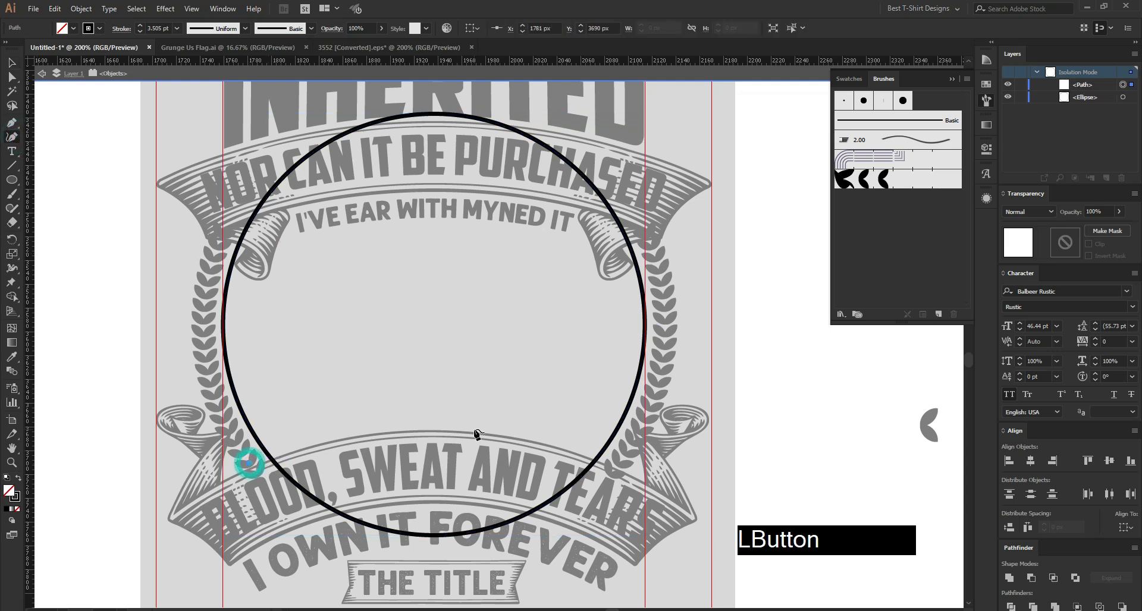
drag(425, 424, 627, 468)
click(629, 469)
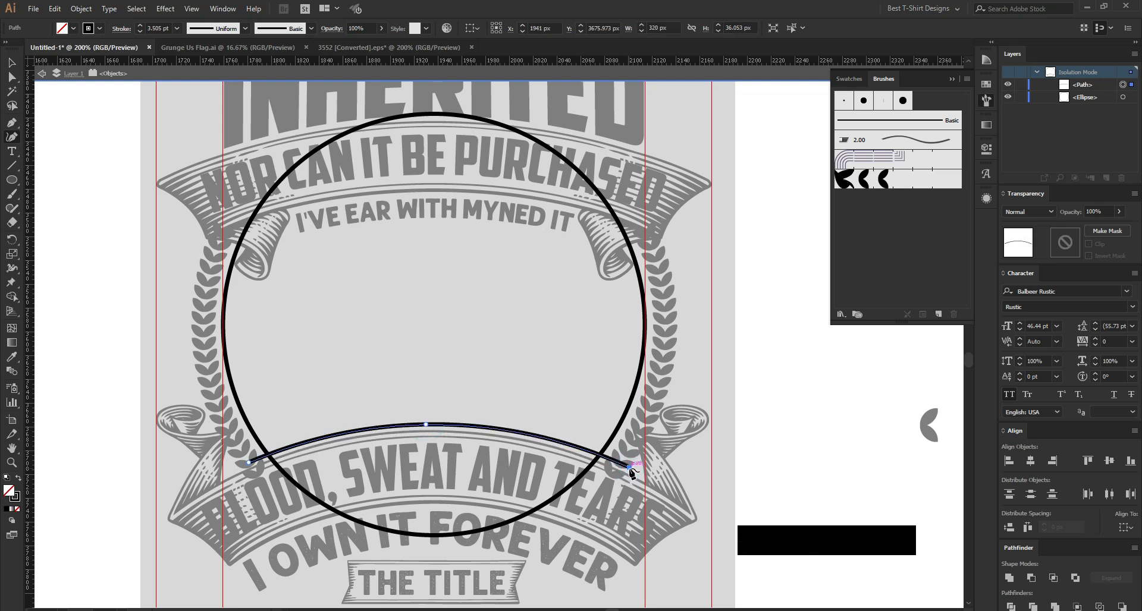
- Reposition the lower arc's two end points outward so the arc spans about 325 px
click(249, 464)
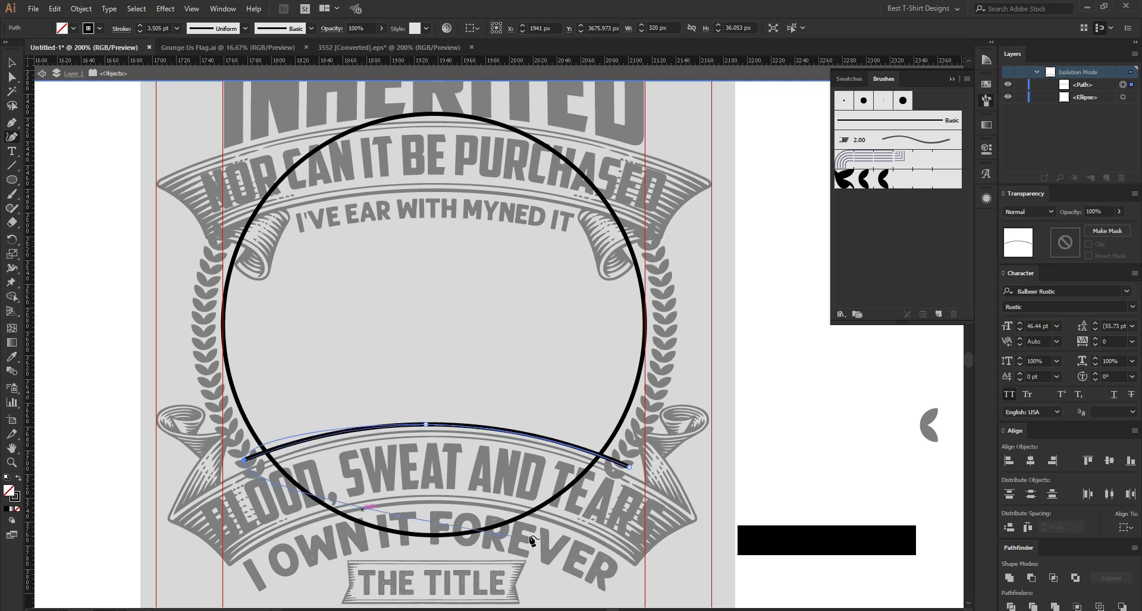
key(Escape)
click(630, 467)
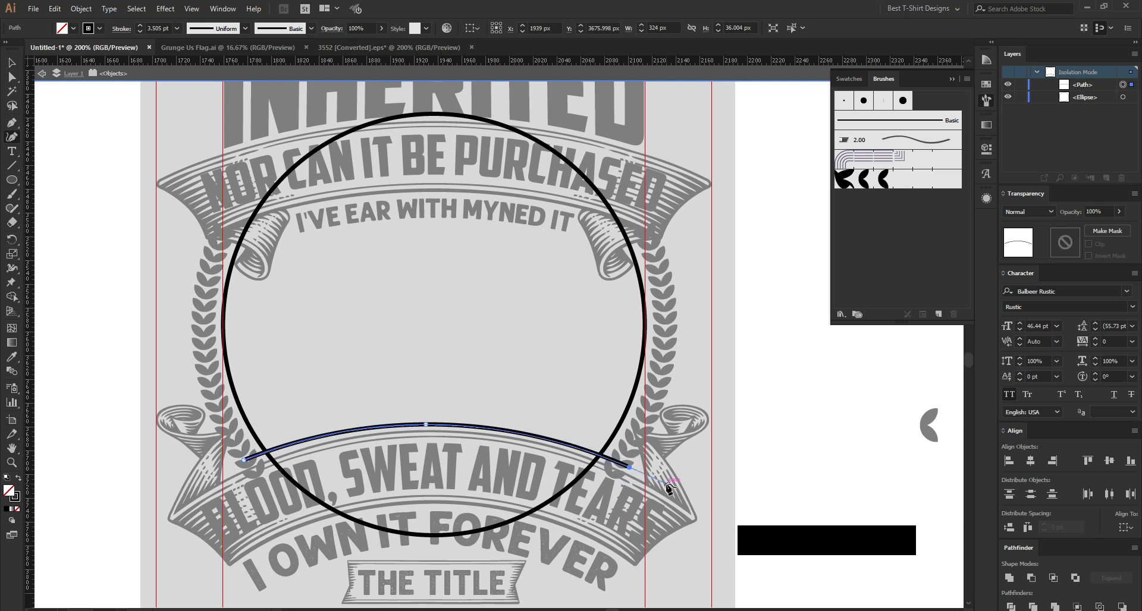
scroll(617, 479, up, 3)
scroll(617, 479, up, 2)
drag(651, 455, 653, 455)
key(Escape)
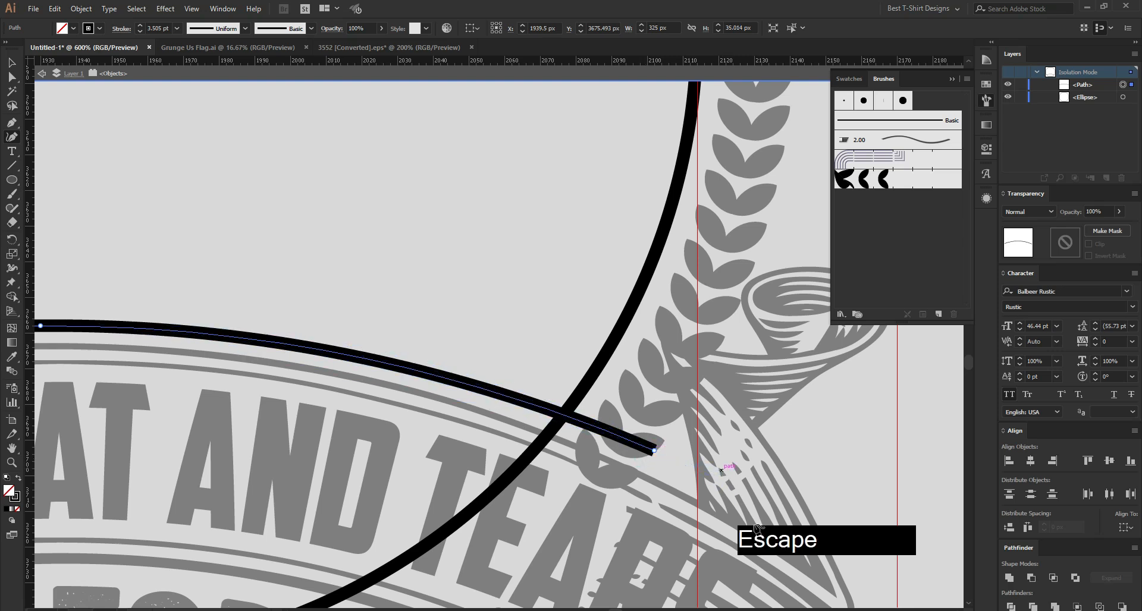
scroll(604, 440, down, 3)
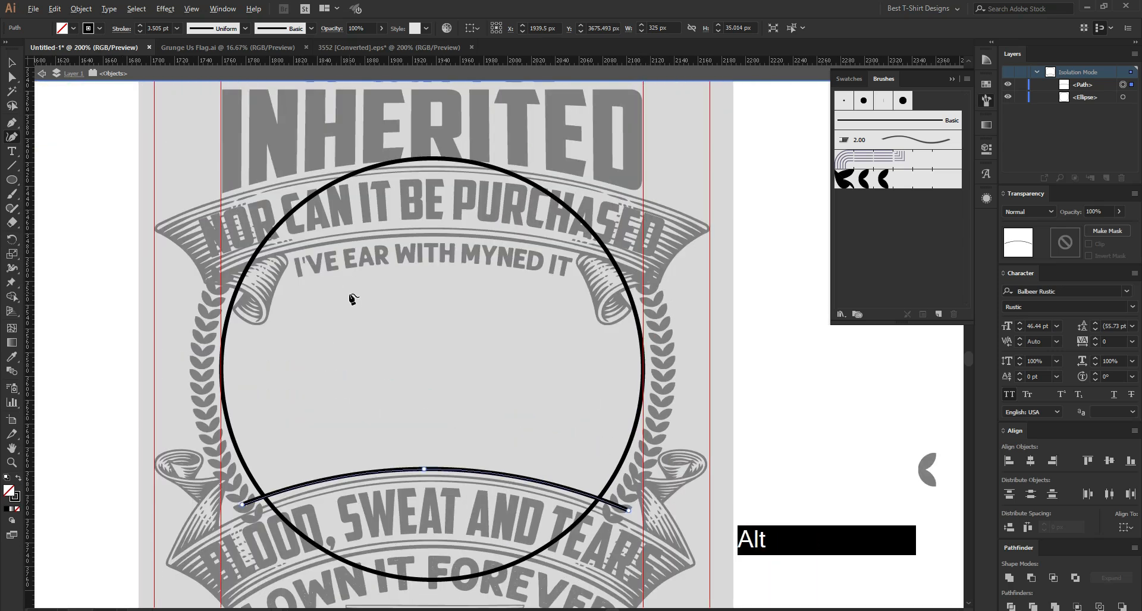
- Start a second curve at the circle's left side and trace it around the upper ribbon's left scroll
scroll(353, 299, up, 1)
click(156, 311)
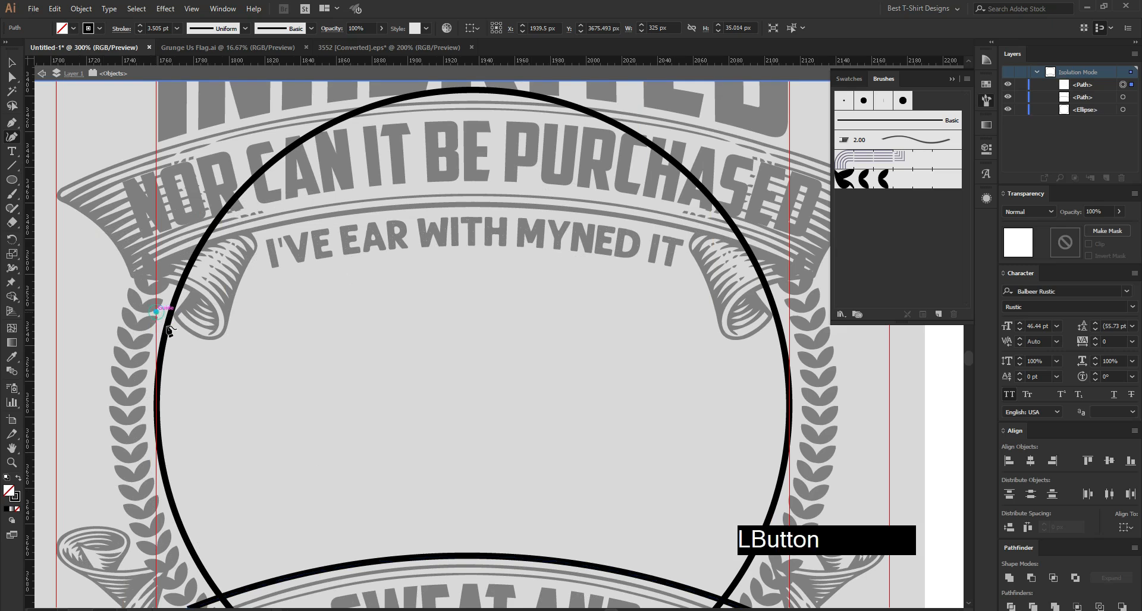
click(186, 347)
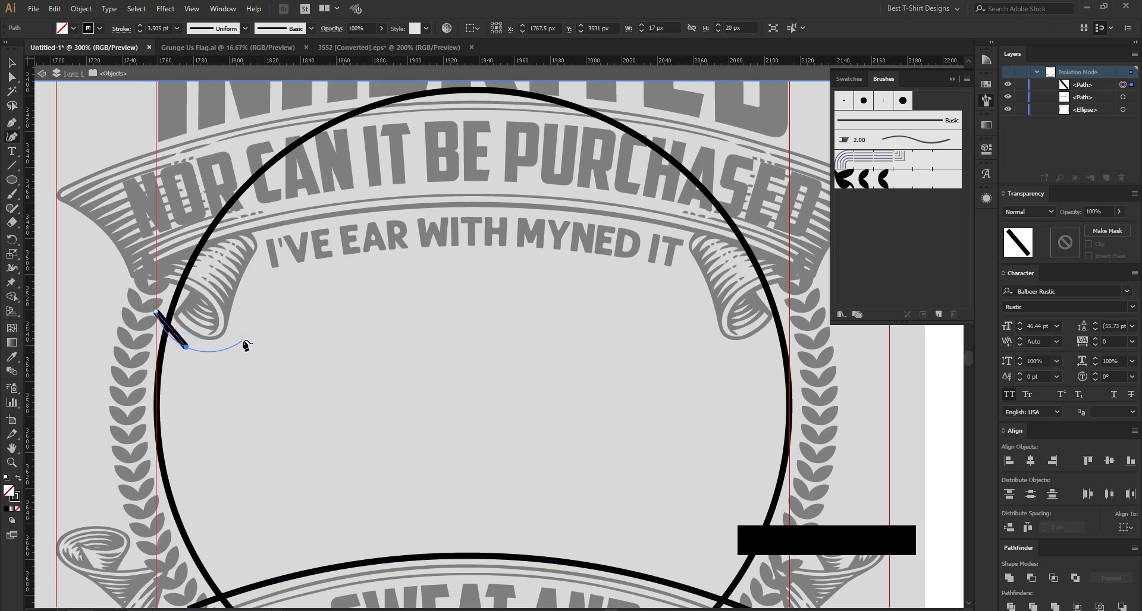
double_click(243, 340)
click(245, 311)
click(274, 278)
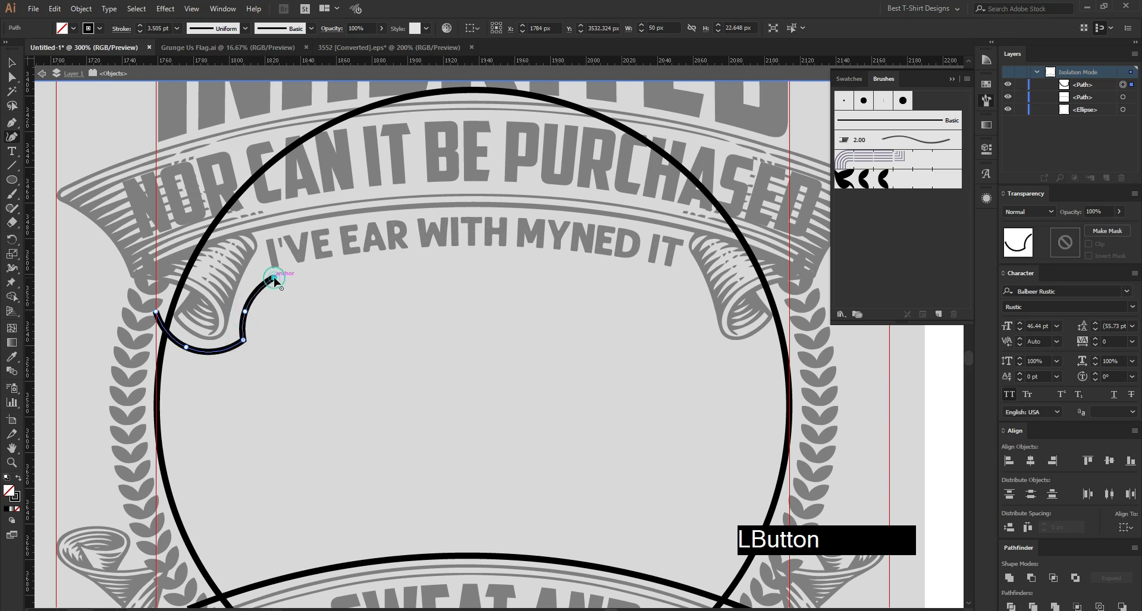
- Continue the curve beneath "I'VE EAR WITH MYNED IT" and around the right scroll, spanning about 360 px in total
click(456, 254)
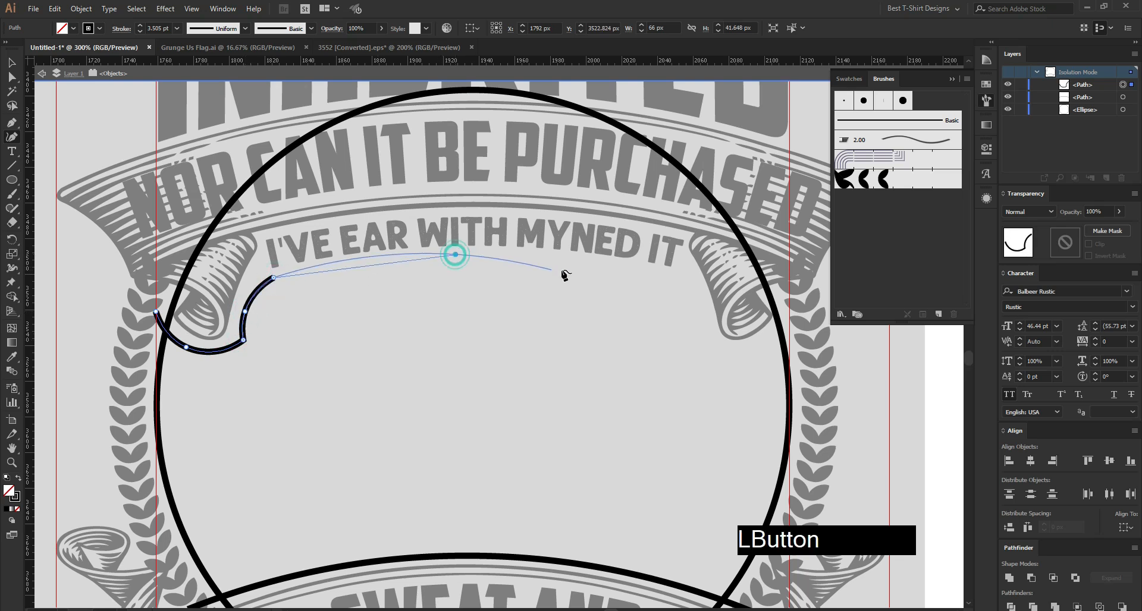
click(688, 281)
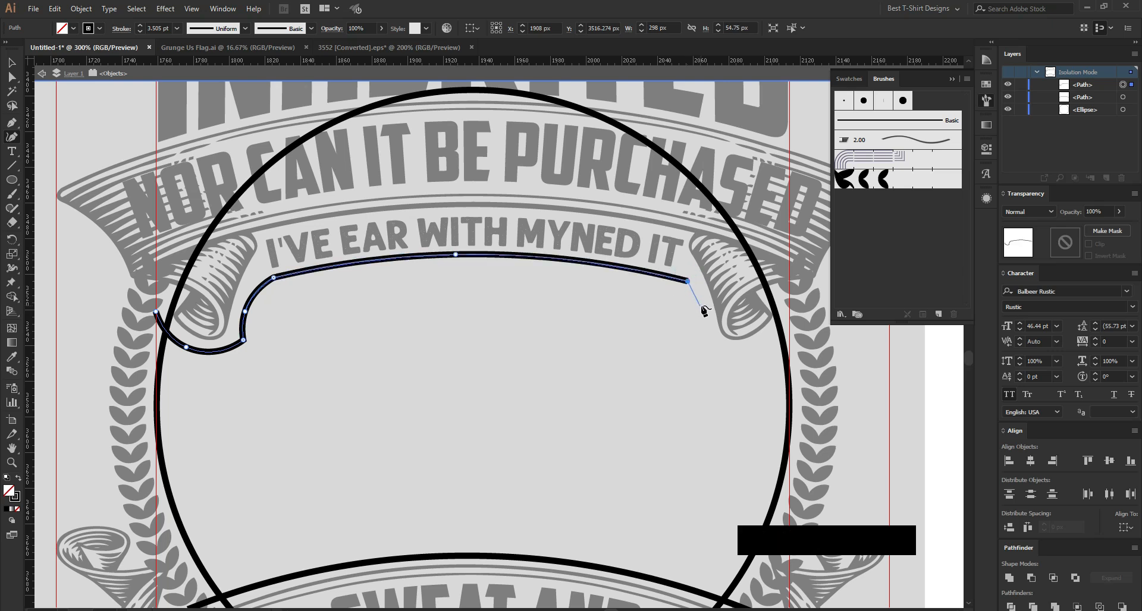
click(702, 306)
click(701, 335)
click(732, 351)
click(795, 325)
key(v)
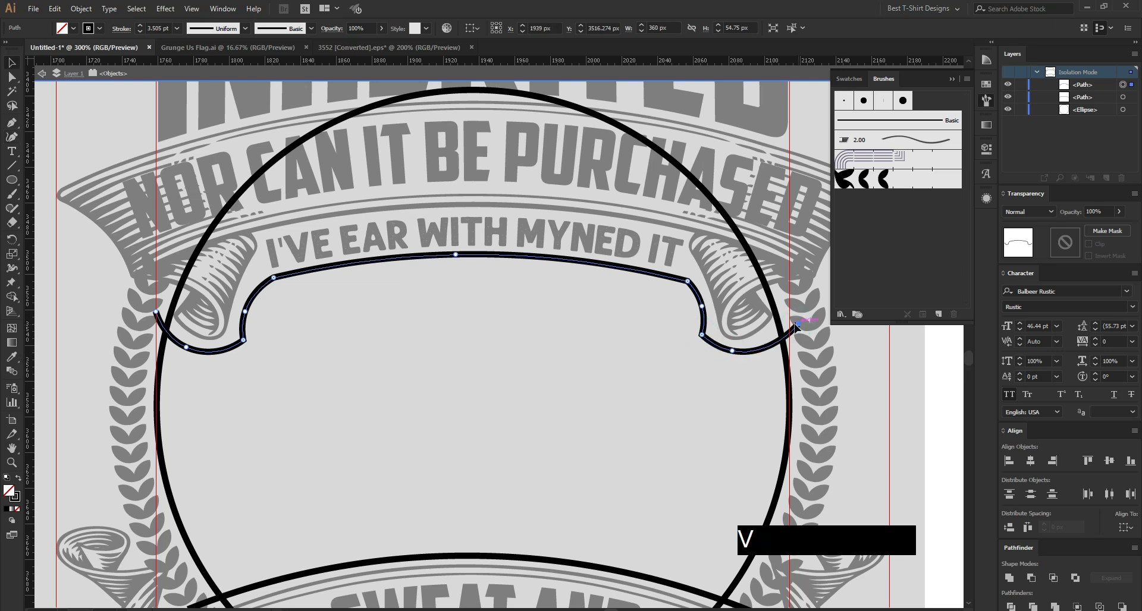
- Select the circle and both curves and remove the circle's upper arc with the Shape Builder tool
alt+scroll(433, 311, down, 2)
click(515, 374)
click(618, 332)
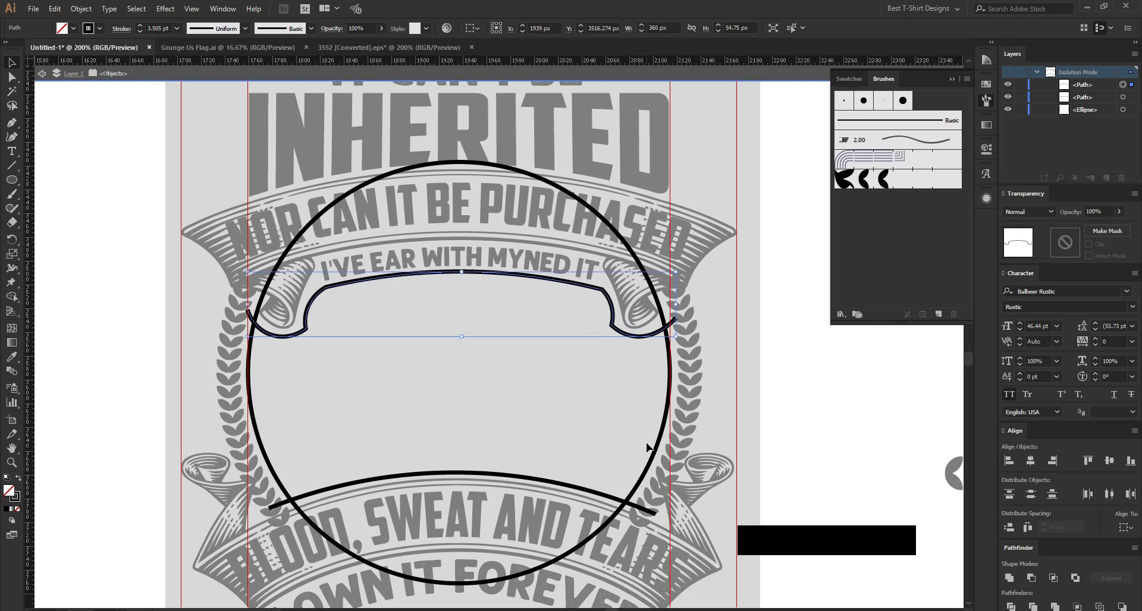
shift+click(650, 464)
shift+click(597, 495)
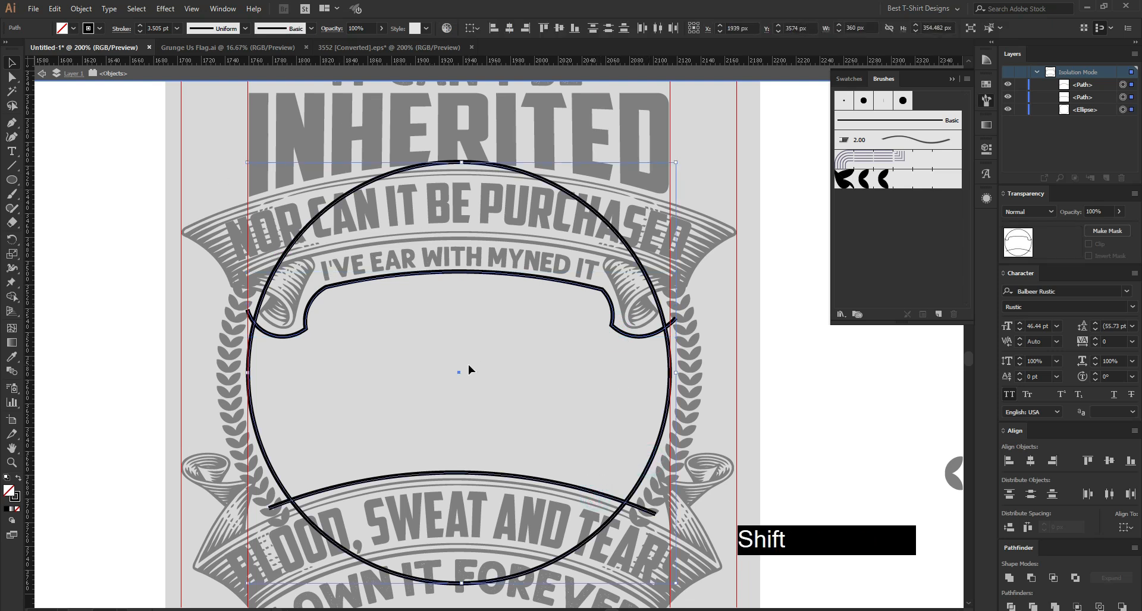
key(shift+m)
alt+click(591, 226)
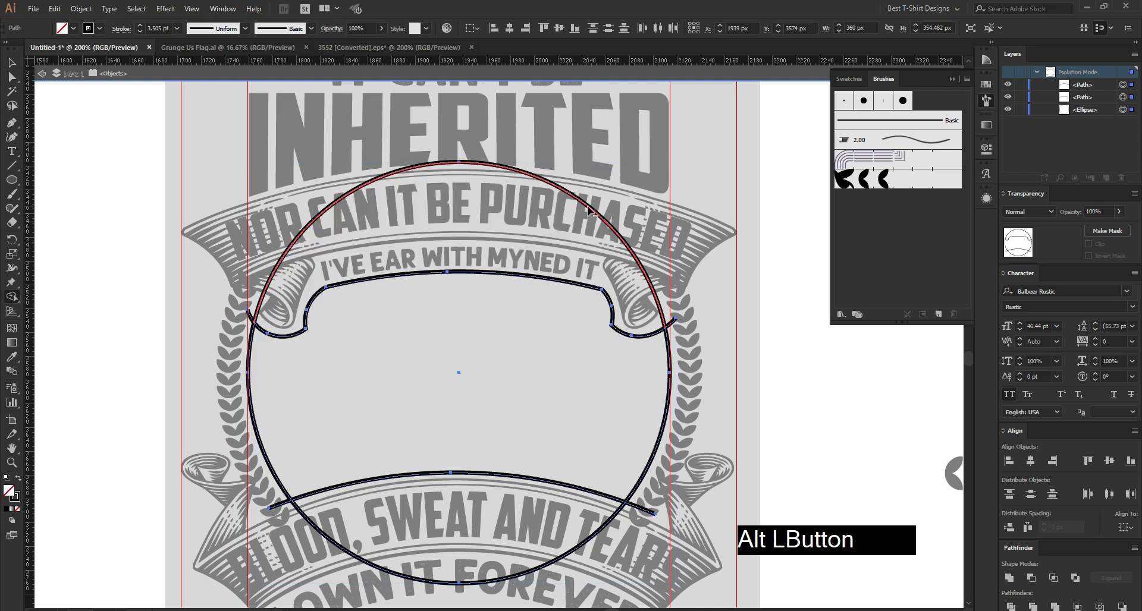
- Trim off the upper curve's two ends that stick out beyond the circle
scroll(674, 330, up, 1)
alt+click(669, 321)
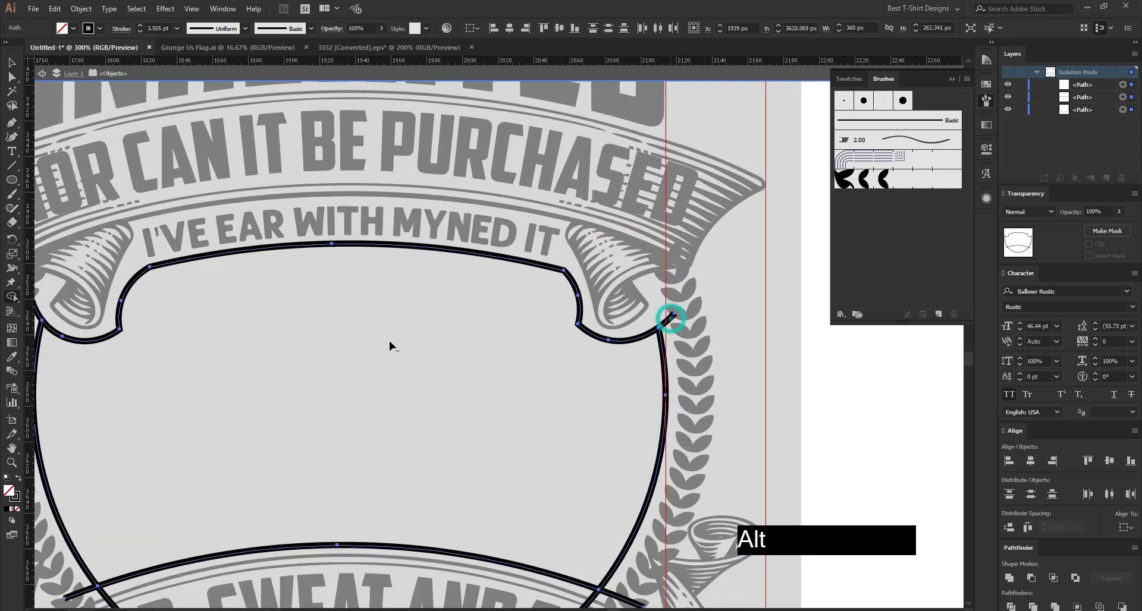
scroll(277, 347, down, 1)
scroll(207, 328, up, 2)
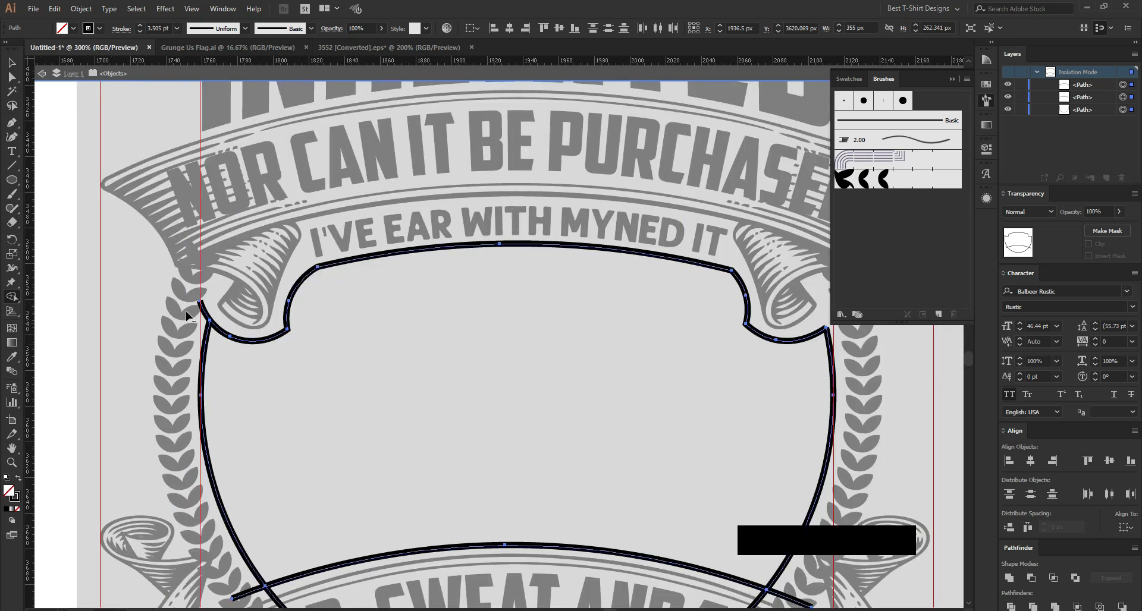
alt+click(201, 304)
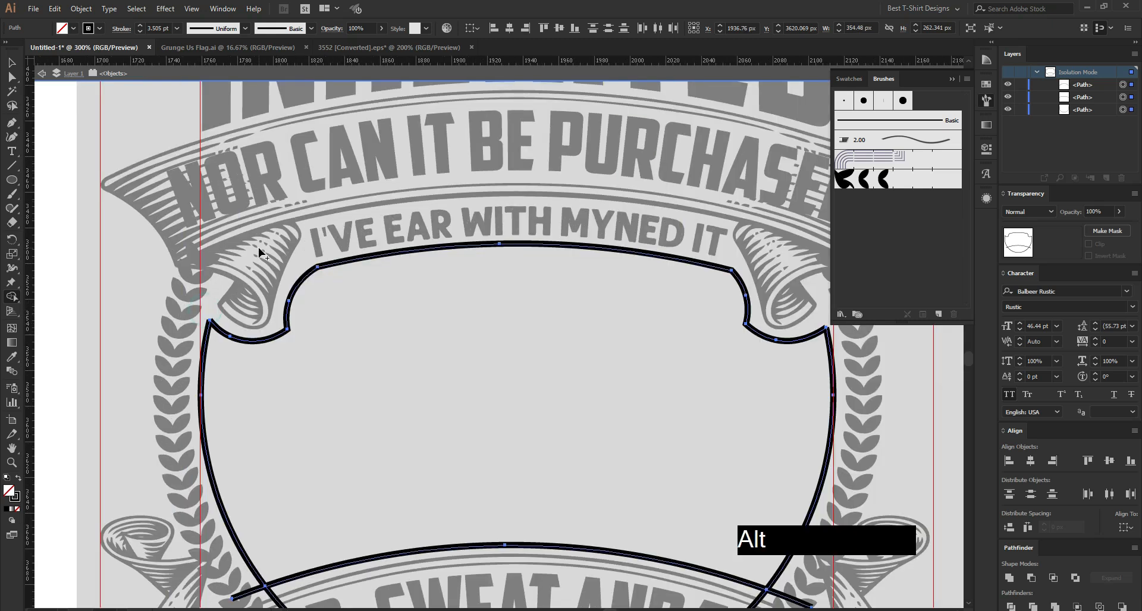
- Remove the circle's part below the lower arc and both protruding ends of that arc
scroll(263, 255, down, 3)
alt+click(254, 491)
alt+click(296, 524)
alt+click(796, 504)
key(v)
click(471, 326)
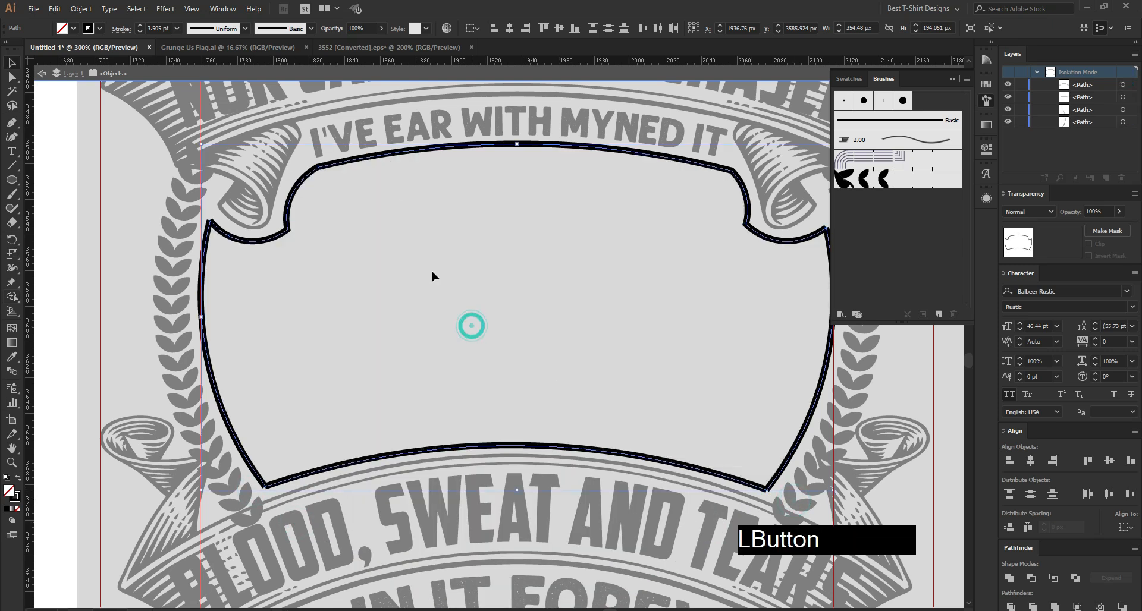
click(394, 154)
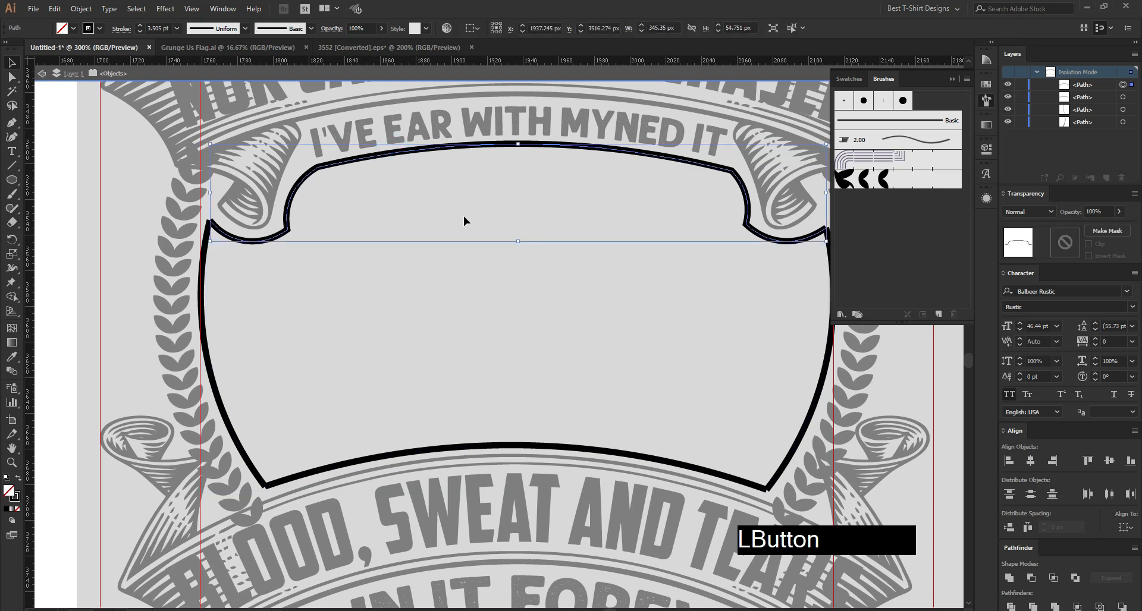
click(283, 320)
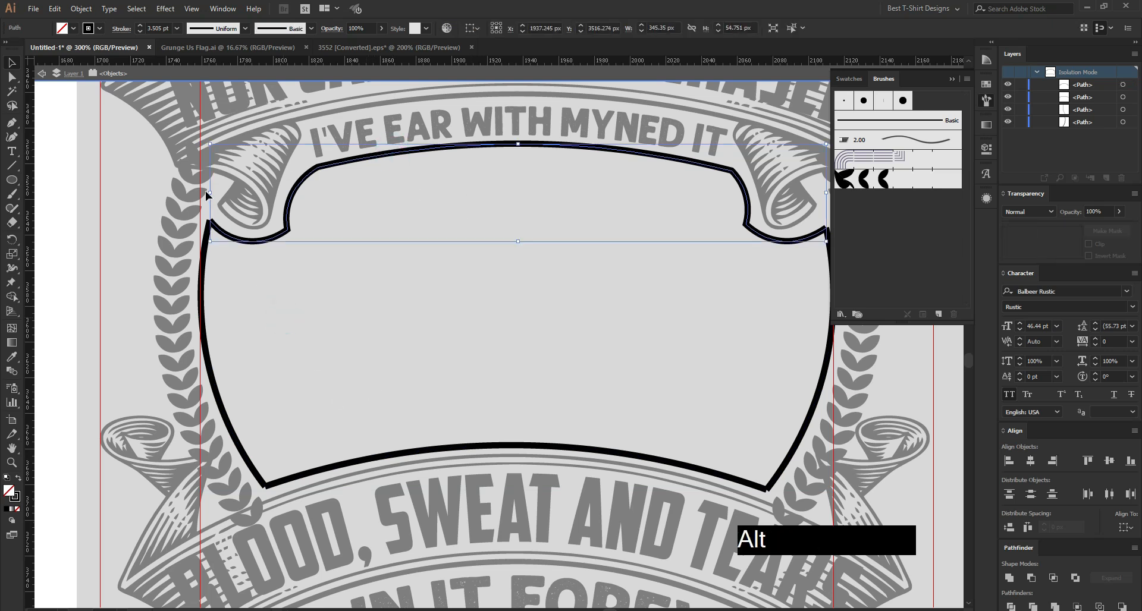
- Join the open end points of the upper curve and the circle side at the frame's upper-left corner
scroll(204, 191, up, 2)
key(a)
drag(189, 211, 304, 351)
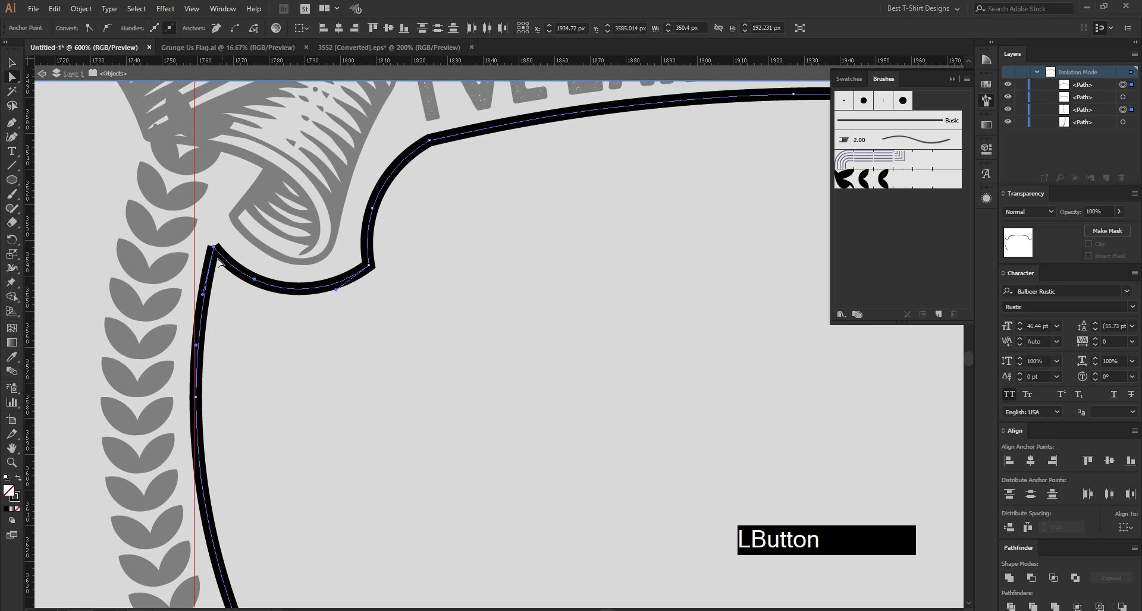
scroll(217, 250, up, 2)
drag(216, 247, 284, 313)
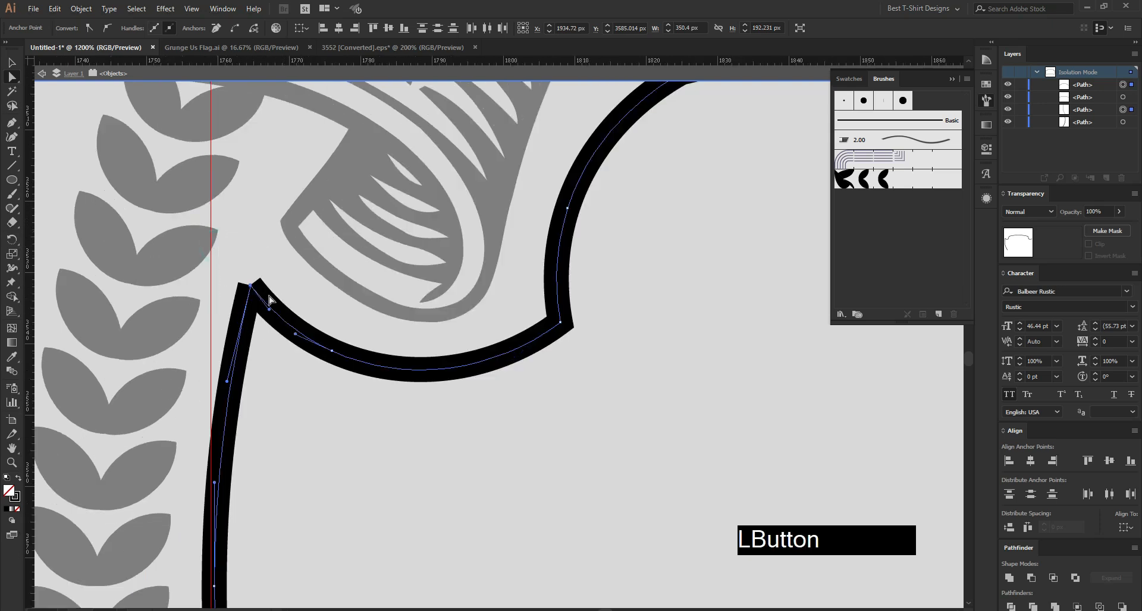
right_click(257, 290)
click(285, 388)
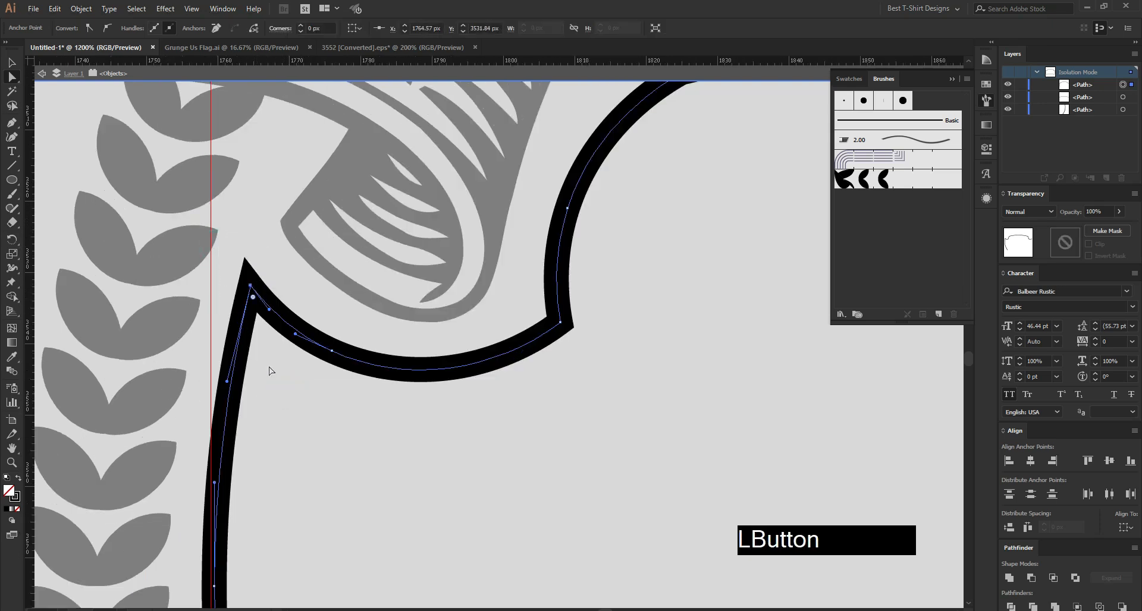
- Join the open end points at the frame's upper-right corner beside the right scroll
scroll(253, 307, down, 4)
scroll(790, 319, up, 3)
drag(791, 319, 546, 267)
scroll(546, 268, up, 1)
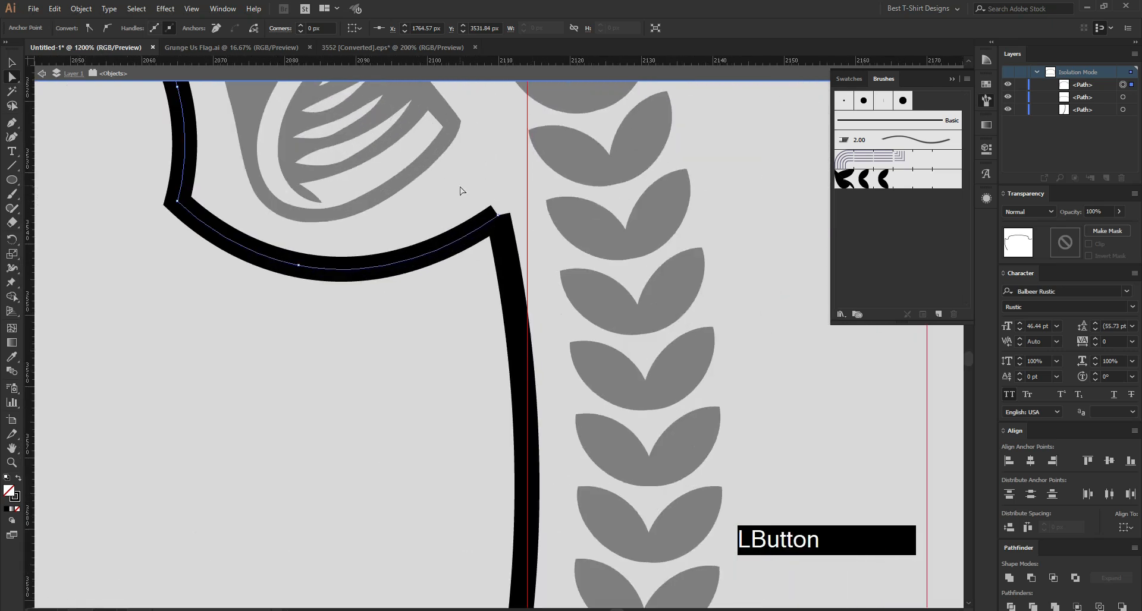
drag(458, 189, 505, 235)
right_click(506, 240)
click(533, 330)
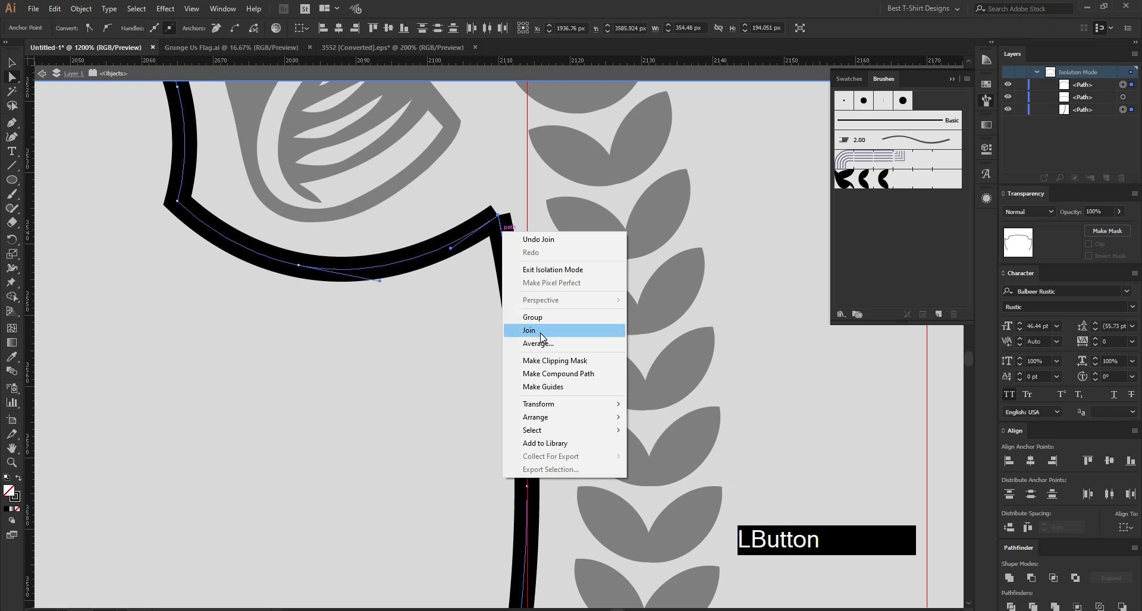
click(453, 325)
- Join the lower arc and the right circle side at the frame's lower-right corner
scroll(617, 190, down, 2)
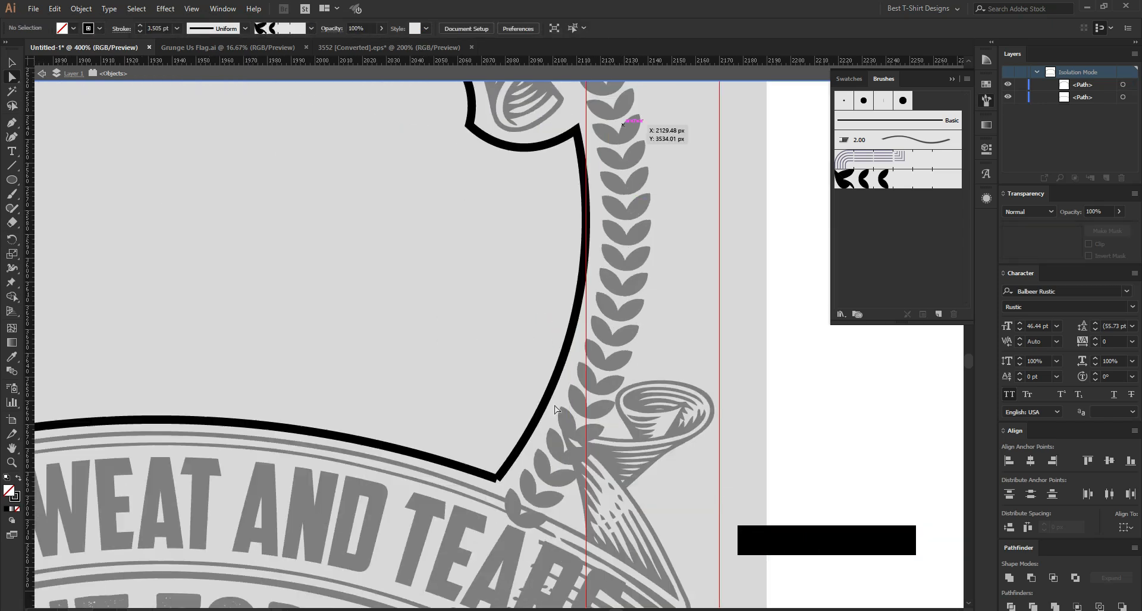
scroll(479, 504, up, 2)
drag(607, 455, 502, 355)
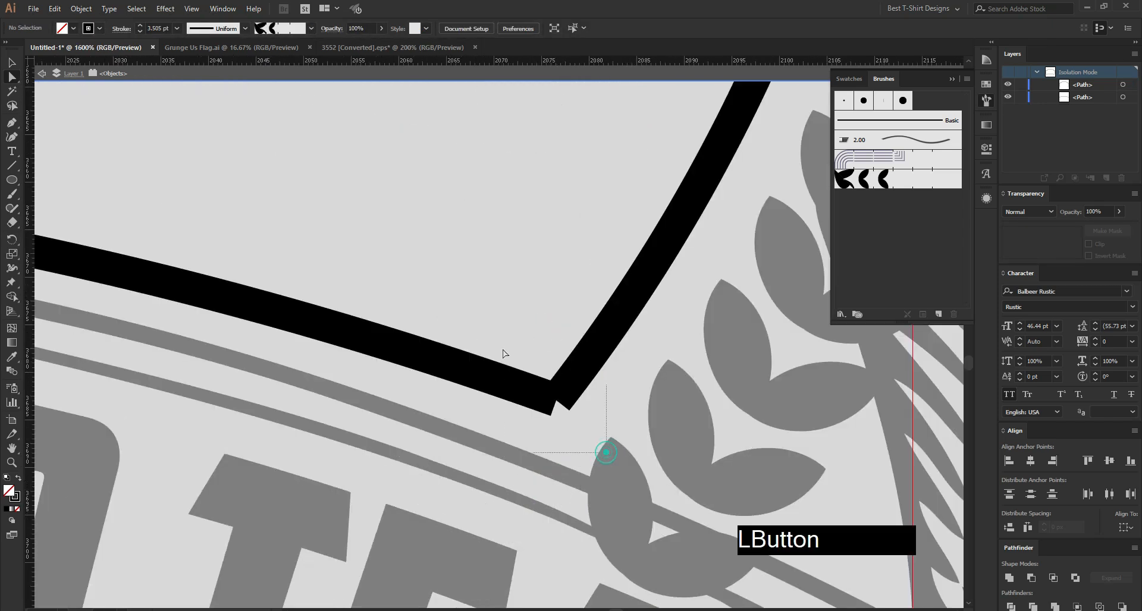
right_click(578, 394)
click(607, 234)
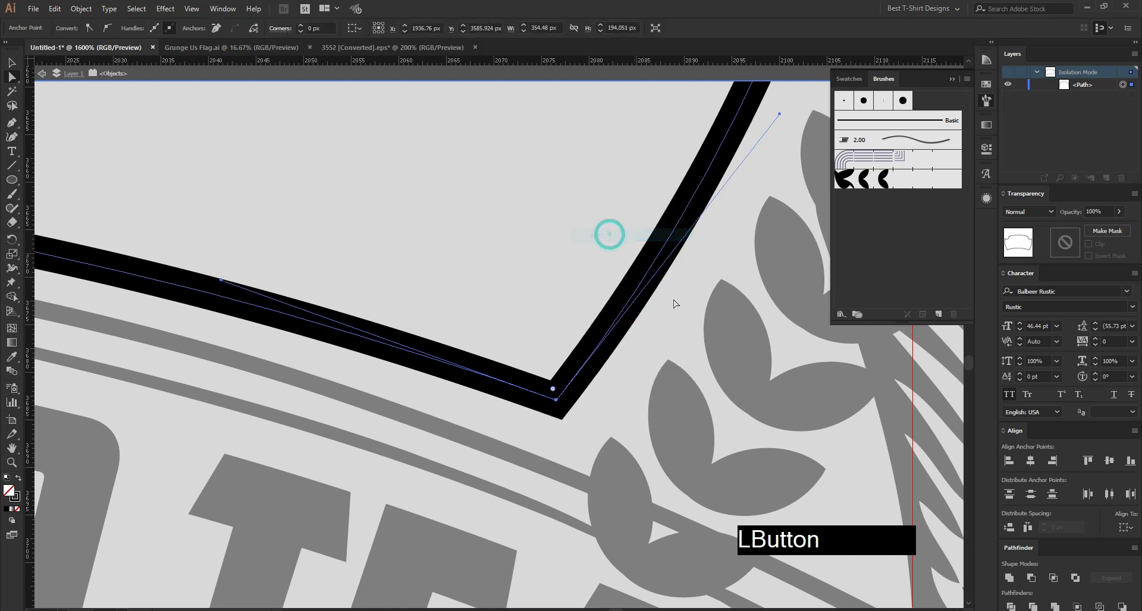
- Close the frame outline by joining the end points at its lower-left corner
scroll(744, 359, down, 4)
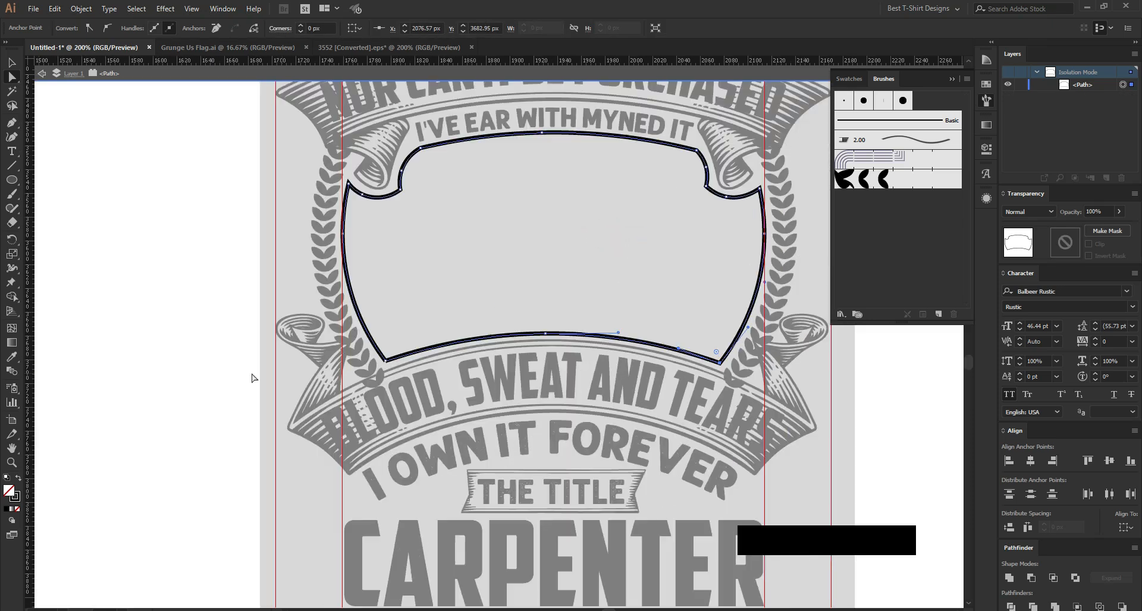
scroll(315, 378, down, 2)
scroll(383, 369, up, 3)
drag(441, 377, 369, 283)
right_click(417, 318)
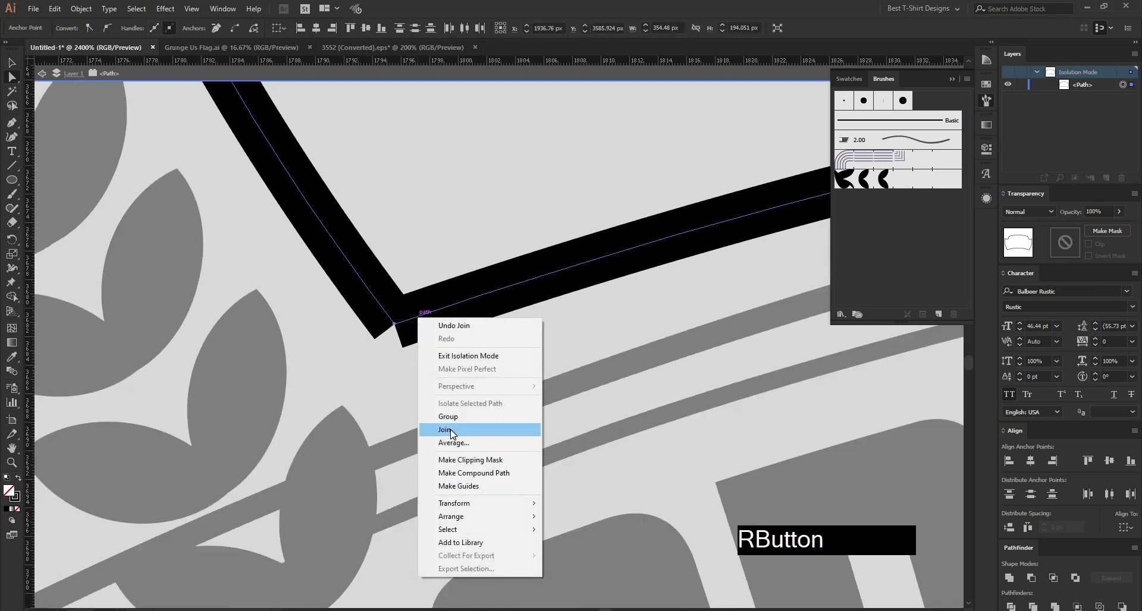
click(451, 429)
click(467, 349)
scroll(306, 352, down, 2)
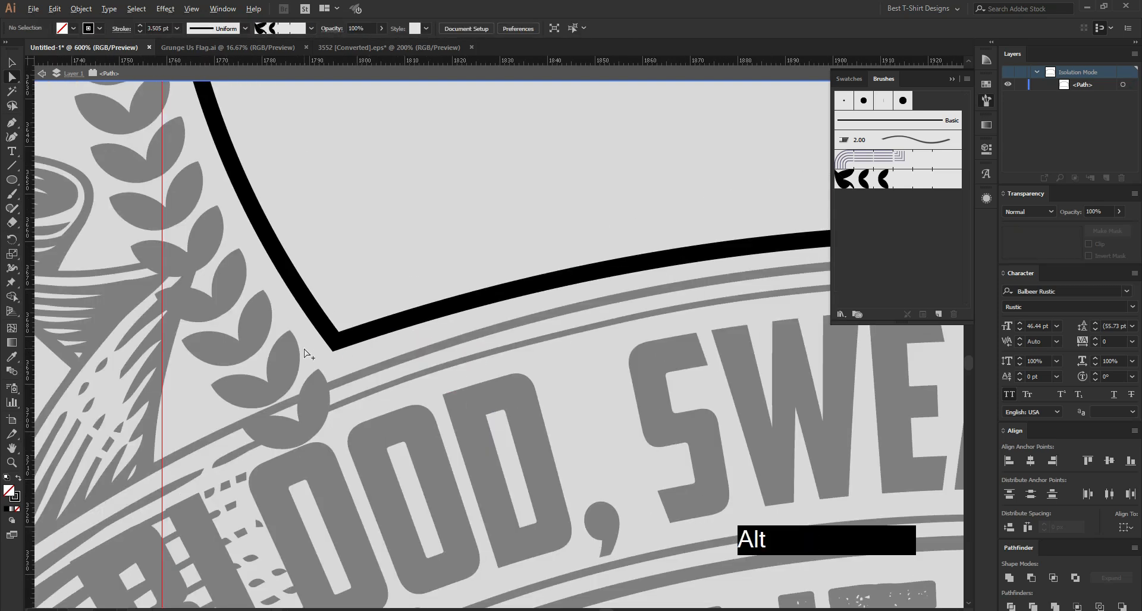
- Select the closed frame outline in the center of the design
scroll(306, 355, down, 3)
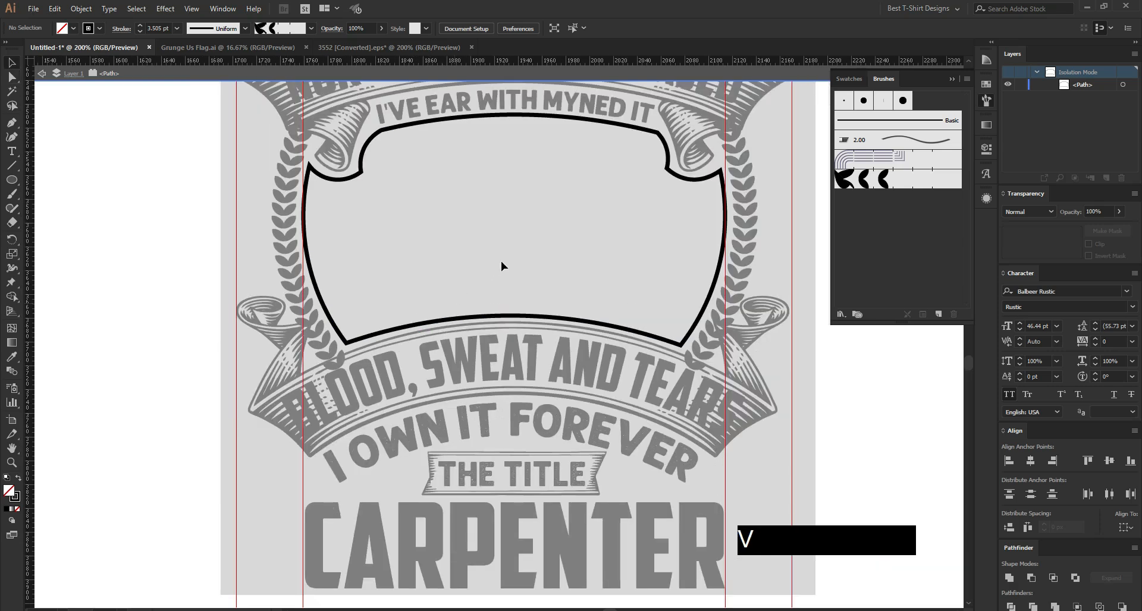
scroll(509, 270, up, 3)
click(505, 275)
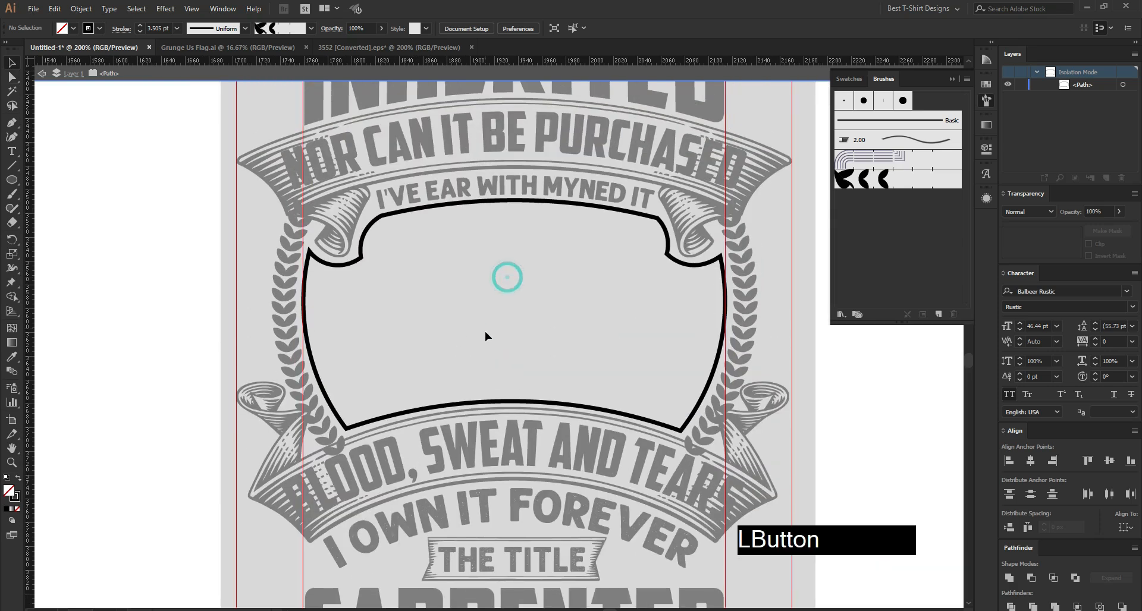
click(576, 404)
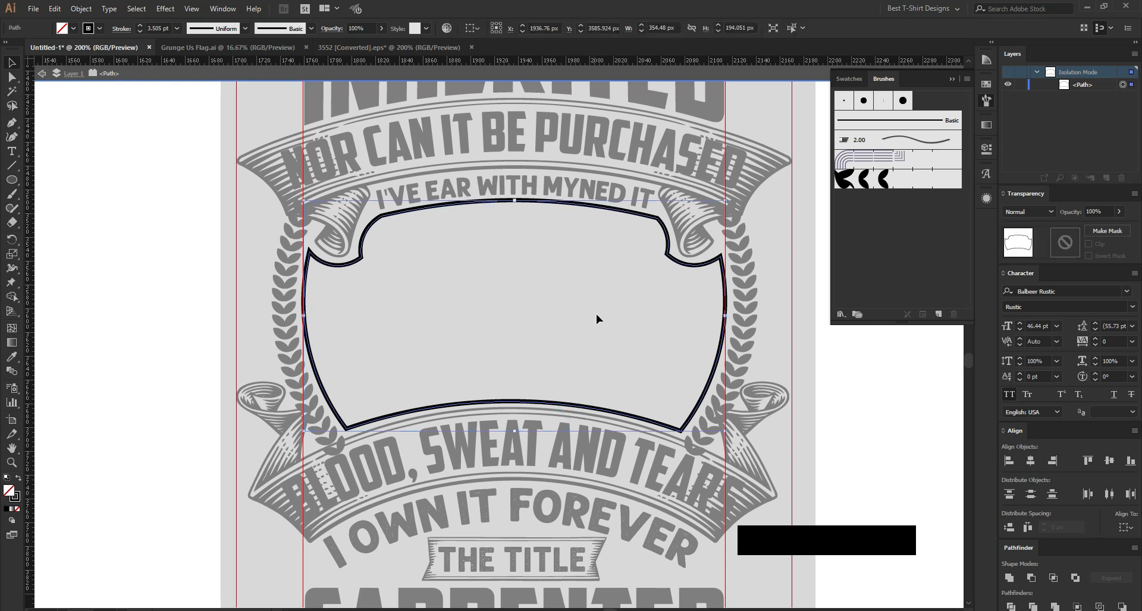
click(555, 313)
drag(503, 341, 552, 465)
scroll(599, 256, up, 1)
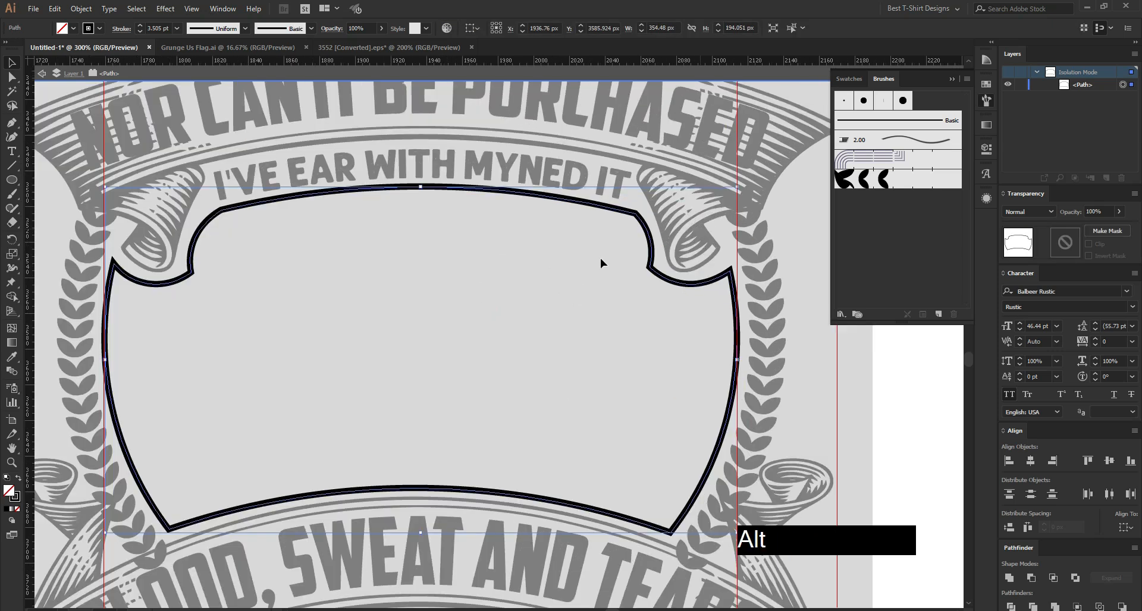
key(ctrl+alt)
key(ctrl+alt+o)
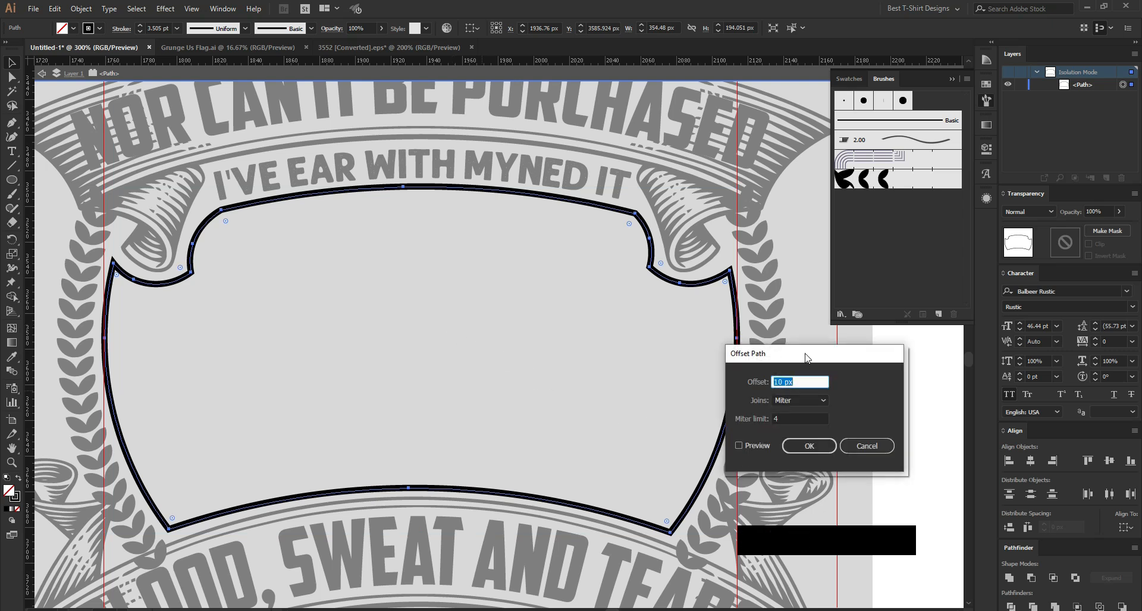
drag(806, 355, 440, 243)
click(524, 334)
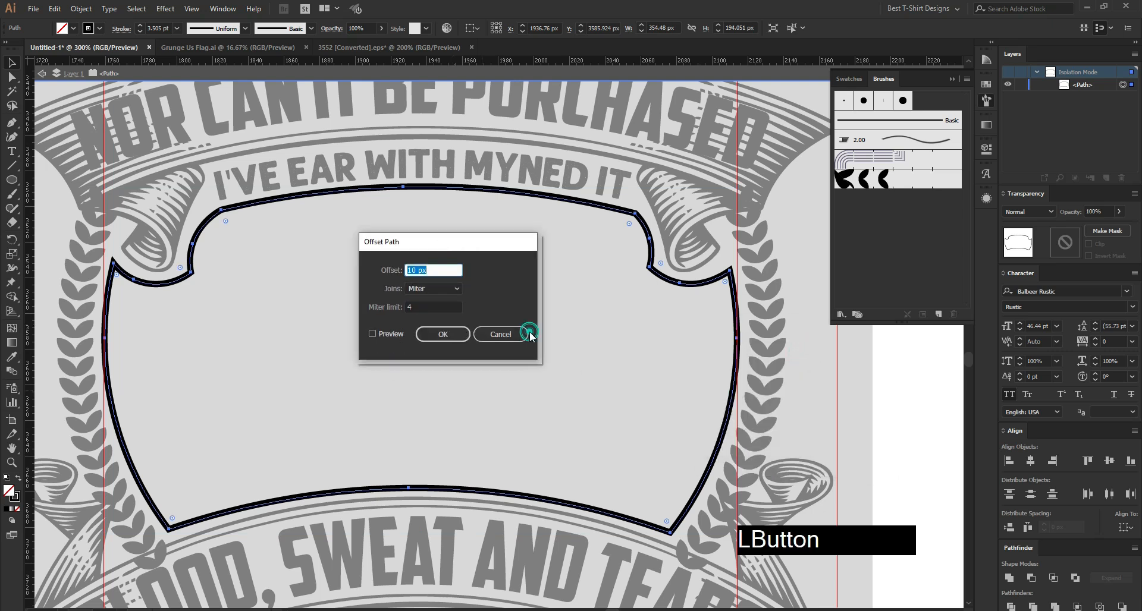
- Create an inner copy of the frame outline with Offset Path at -5 px, using miter joins and preview
click(81, 9)
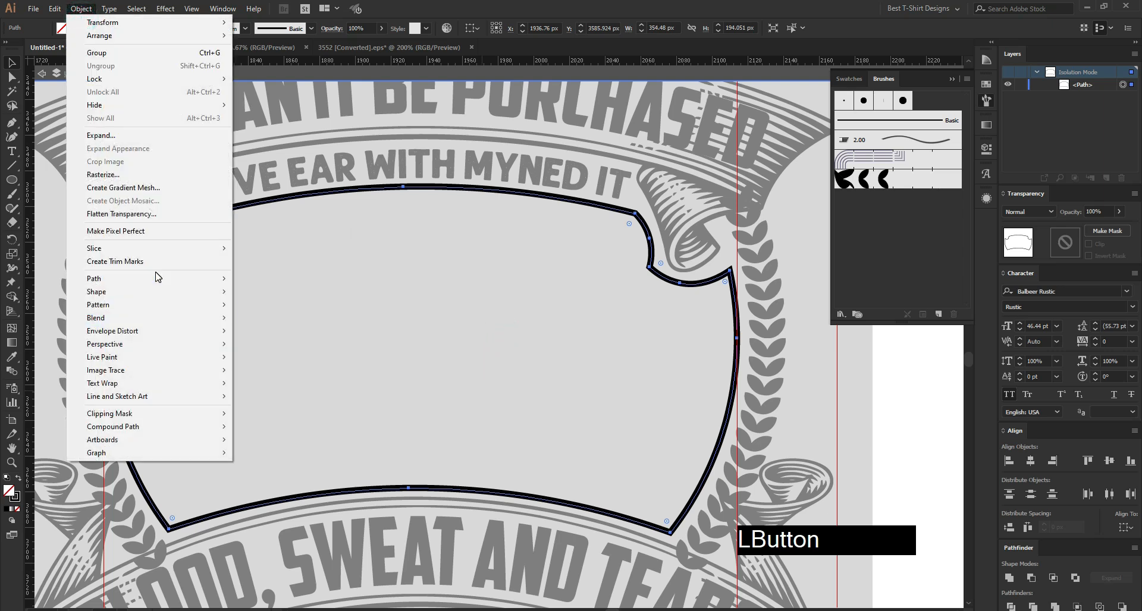
mouse_move(160, 279)
click(297, 321)
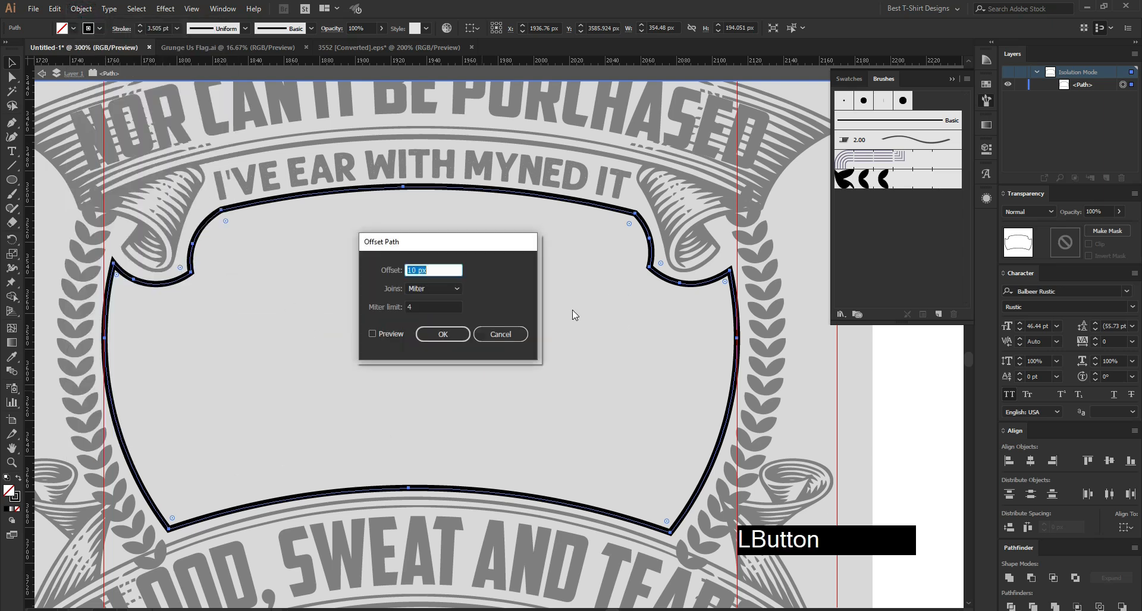
click(389, 335)
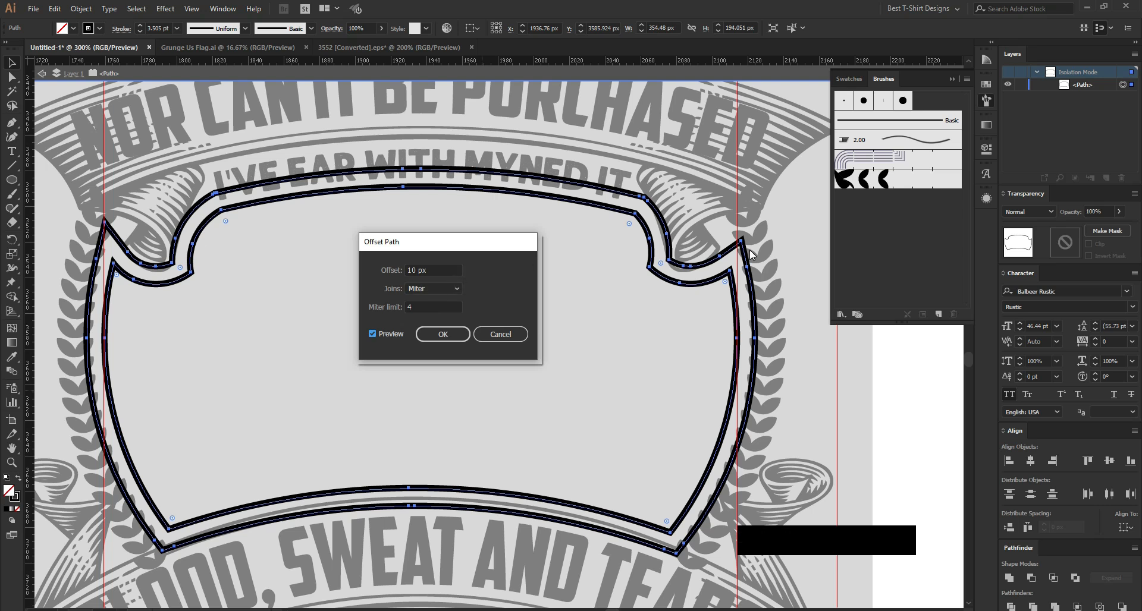
key(Down)
key(Down)
key(Down)
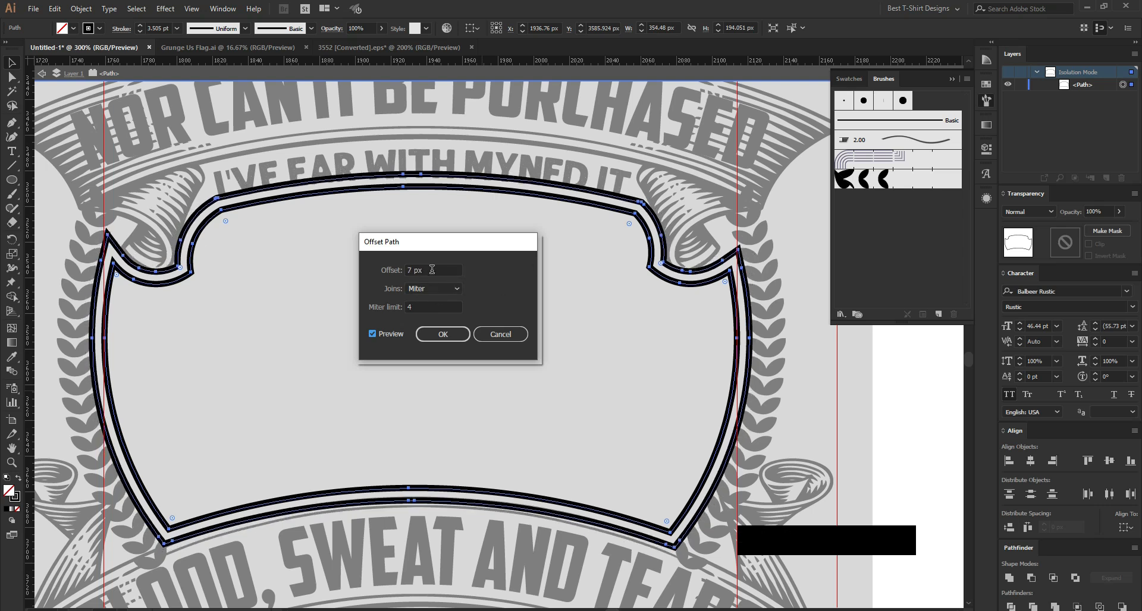
key(Down)
key(Down)
key(Down)
key(Down)
key(Down)
key(Down)
key(Down)
key(Down)
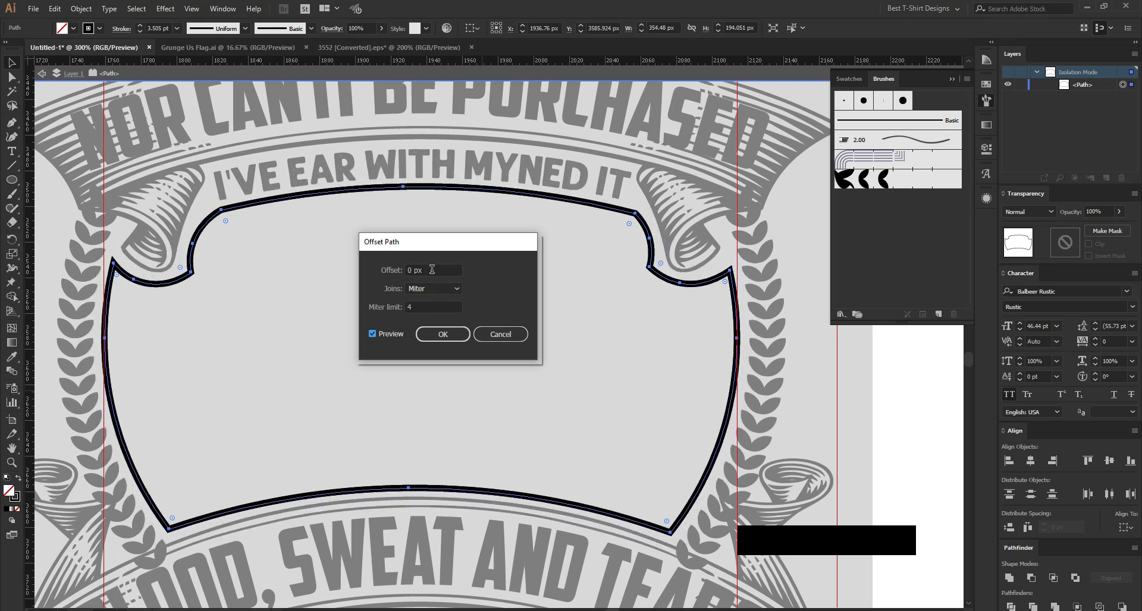
key(Down)
key(Down)
key(Down)
key(Down)
key(Down)
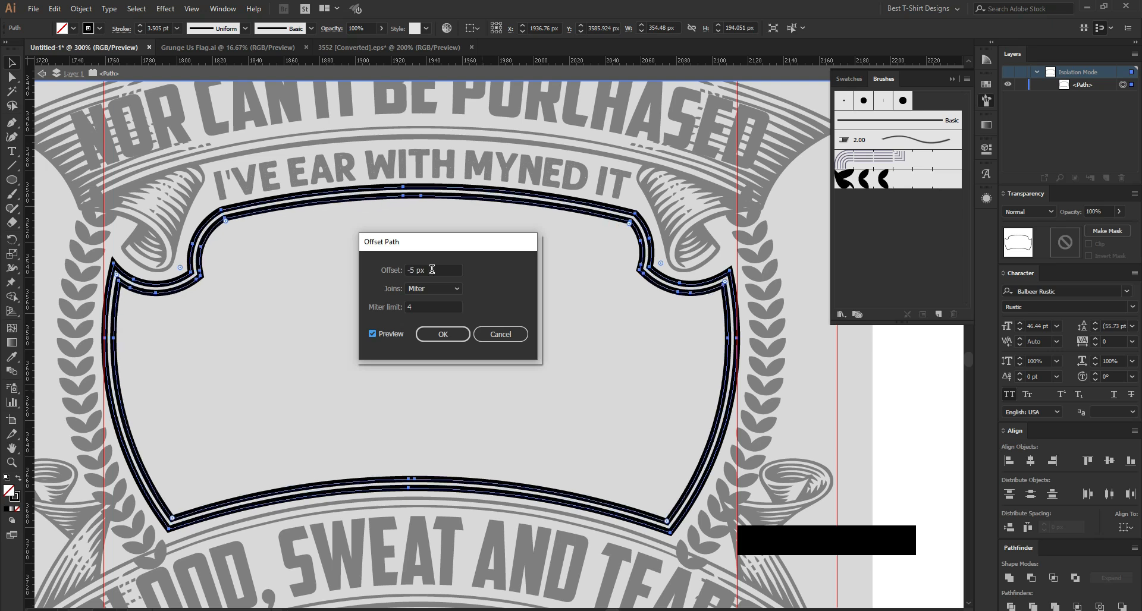
key(Down)
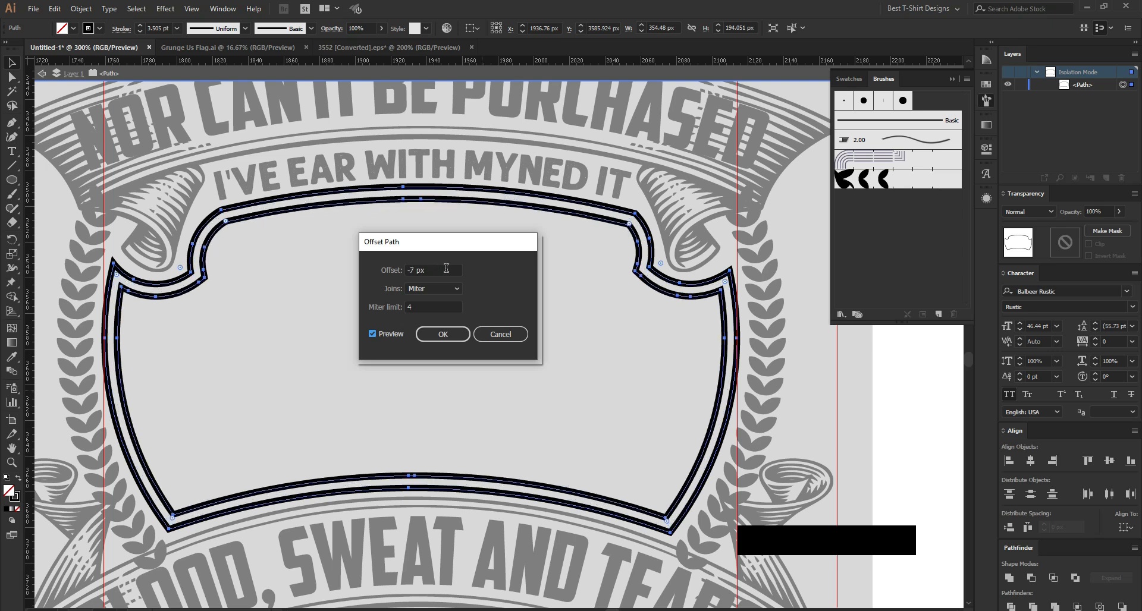
key(shift+Down)
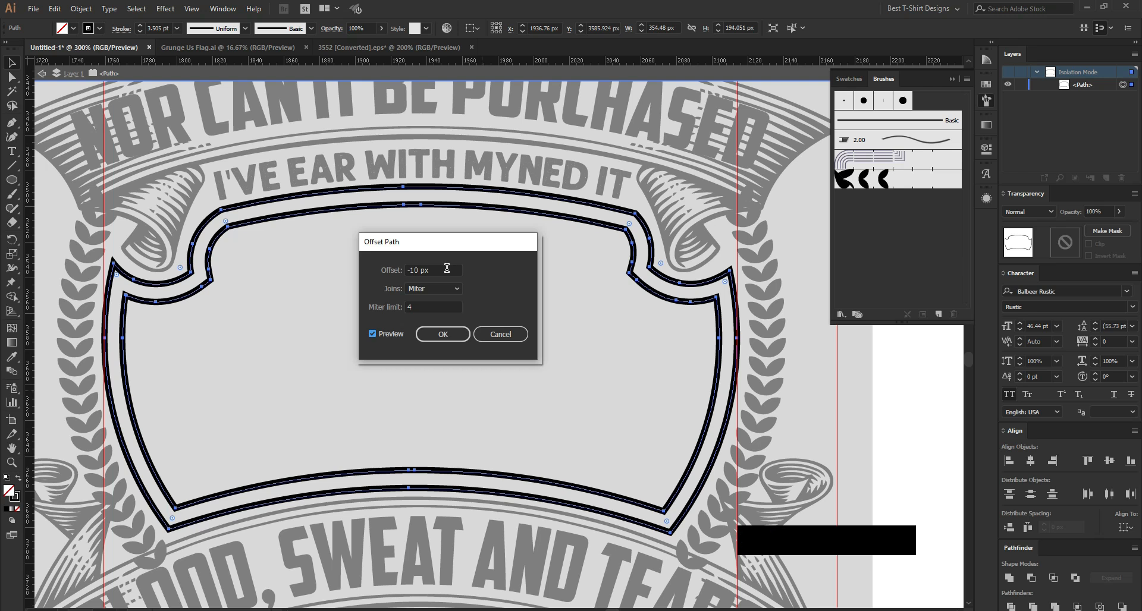
key(Up)
key(Up)
key(Up)
key(Up)
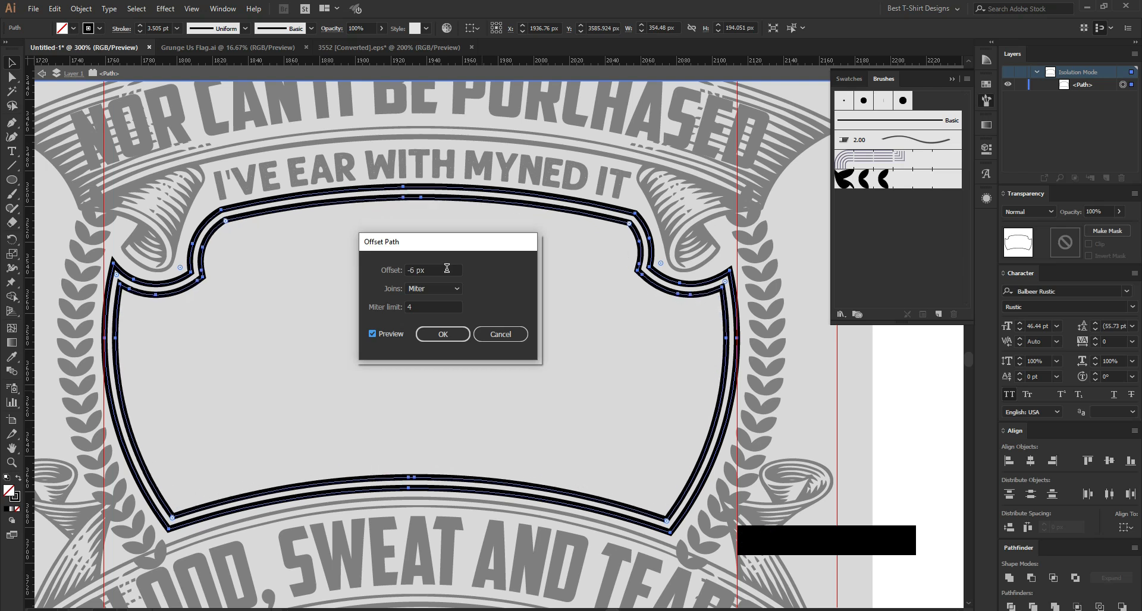
key(Up)
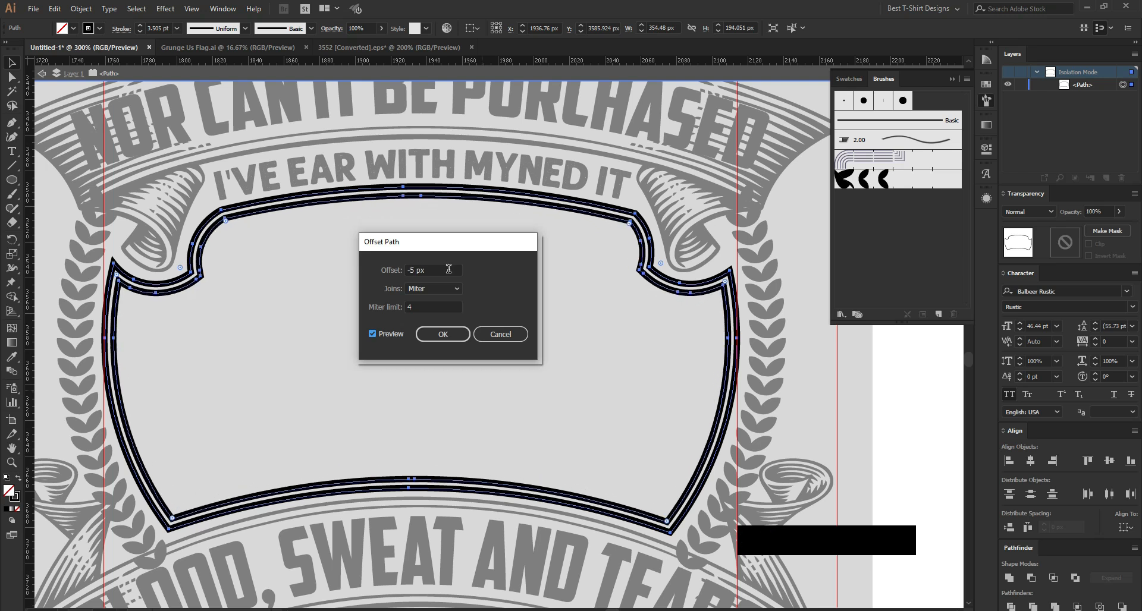
click(443, 333)
- Turn the inner offset path into a solid black fill without stroke and leave isolation mode
scroll(515, 305, down, 1)
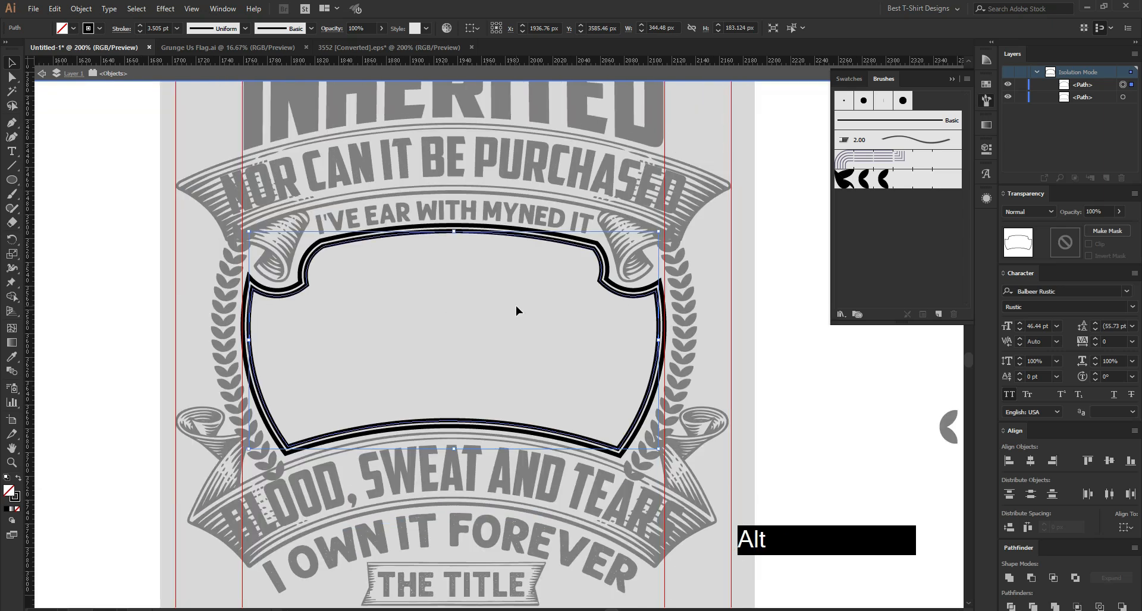
key(shift+x)
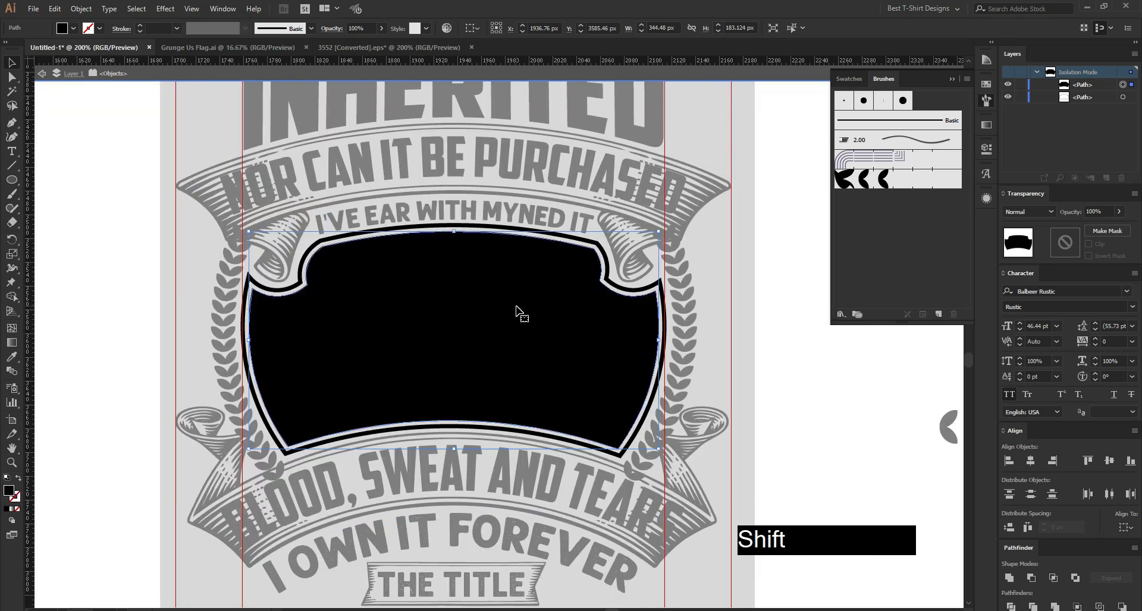
click(698, 360)
click(393, 279)
click(726, 373)
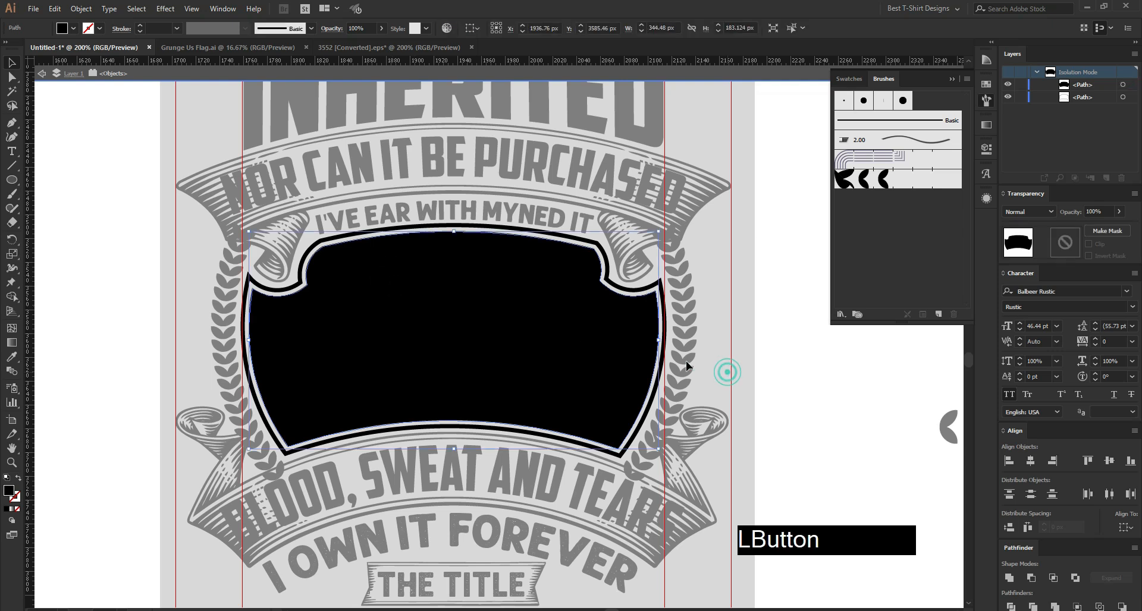
shift+click(439, 298)
key(shift+x)
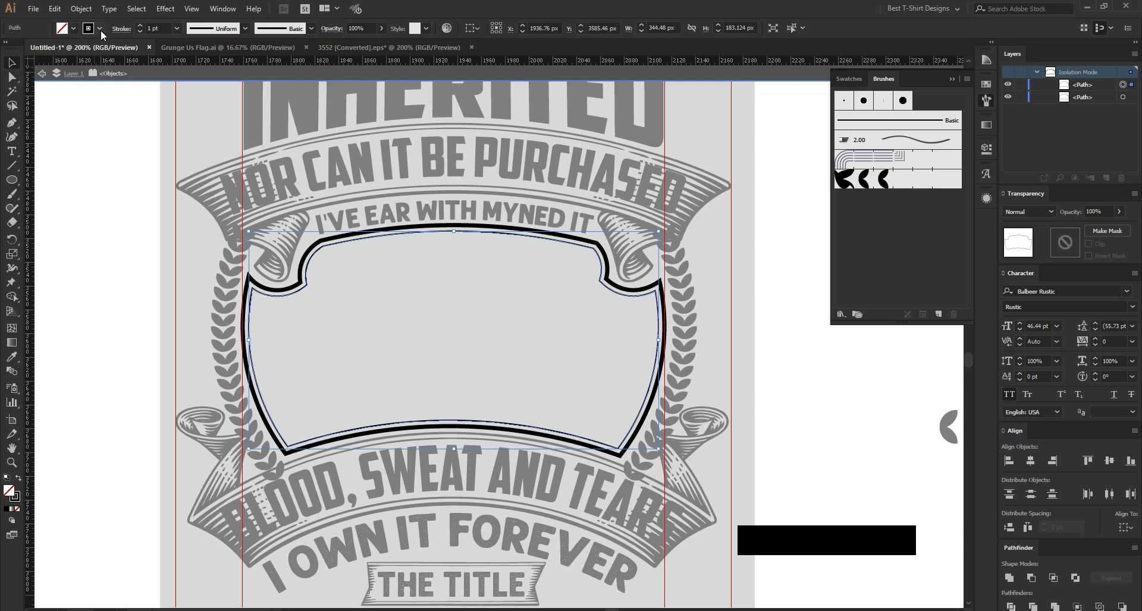
key(shift+x)
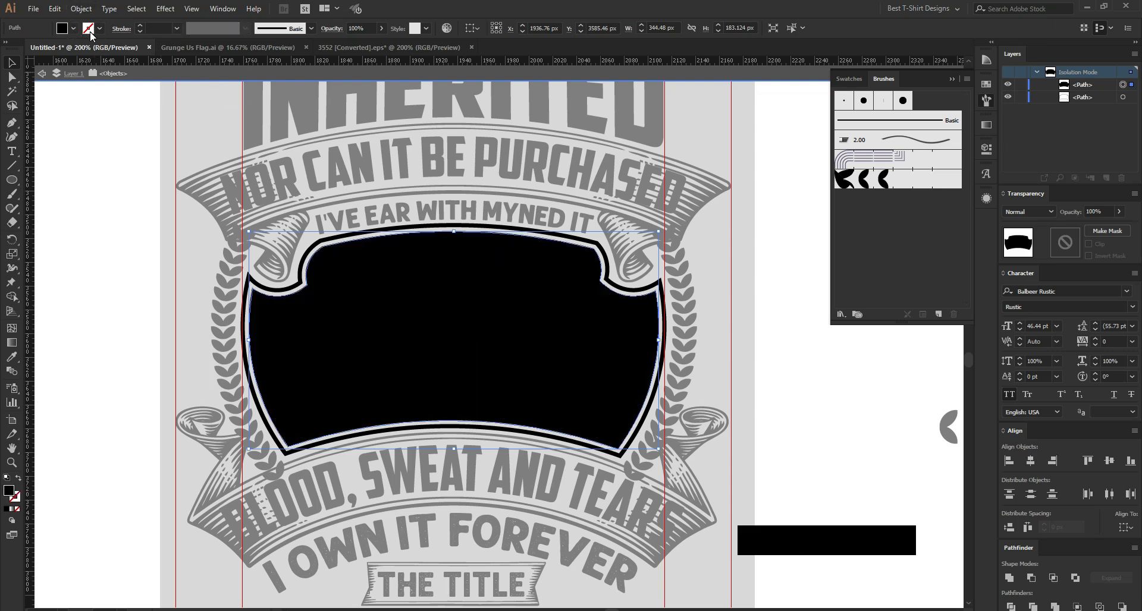
double_click(779, 383)
- Switch to the 3552 [Converted].eps document and select the grunge texture covering the flag
alt+scroll(482, 342, down, 1)
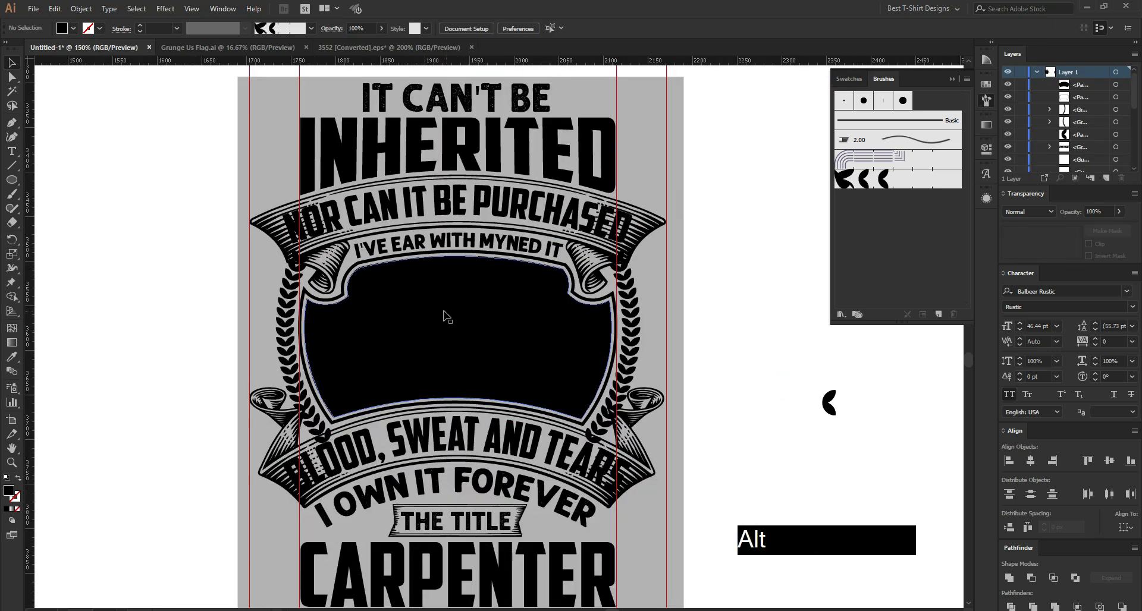
alt+scroll(447, 317, down, 1)
drag(708, 441, 578, 387)
alt+scroll(530, 370, down, 1)
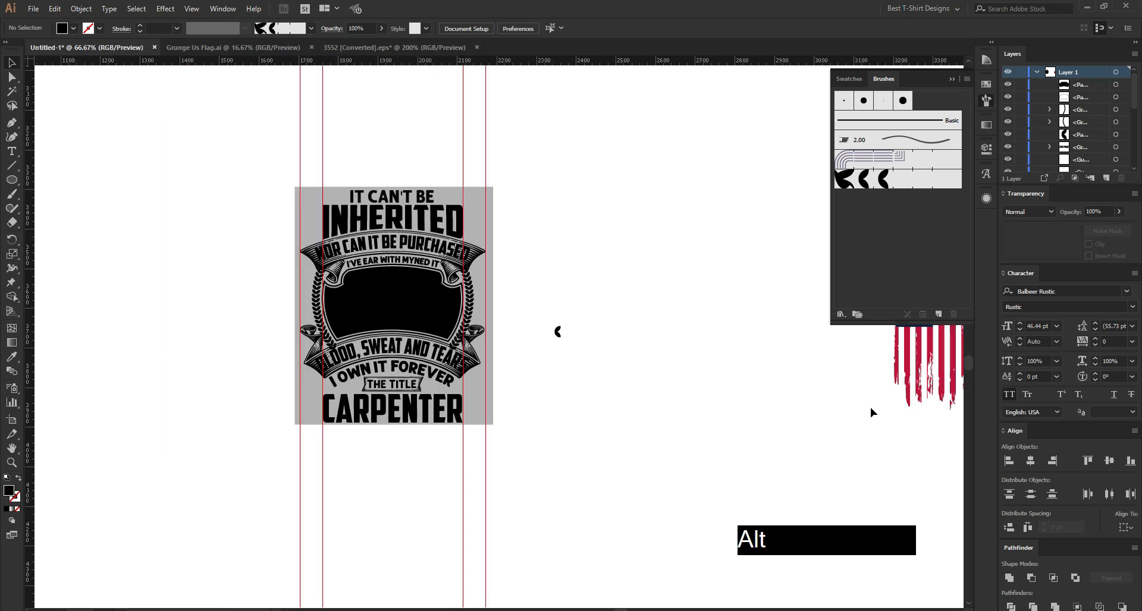
drag(870, 412, 650, 292)
click(409, 49)
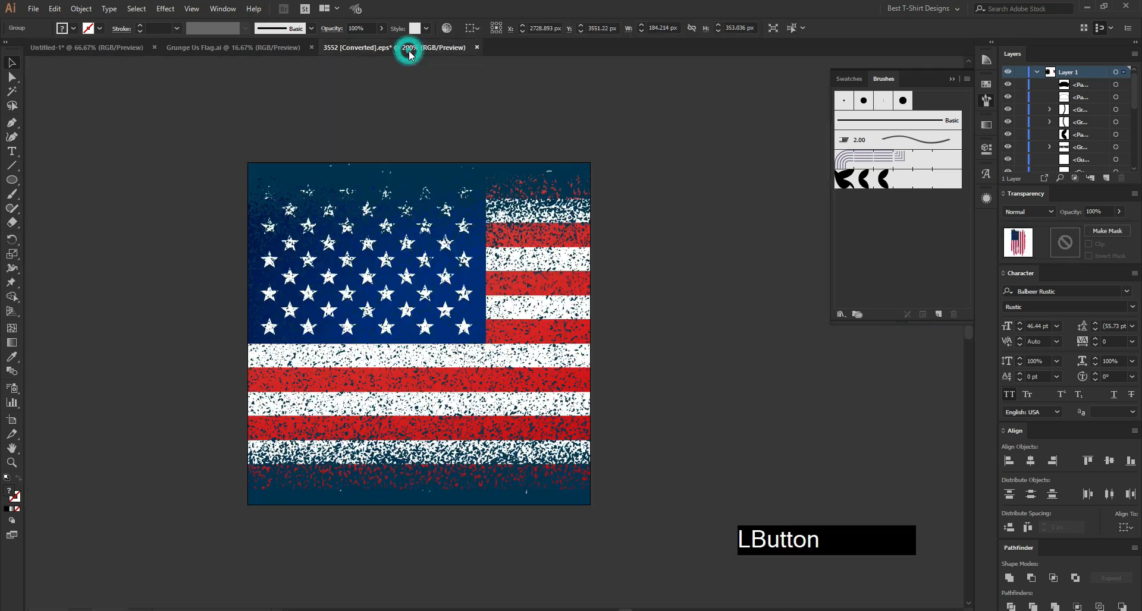
click(553, 295)
key(v)
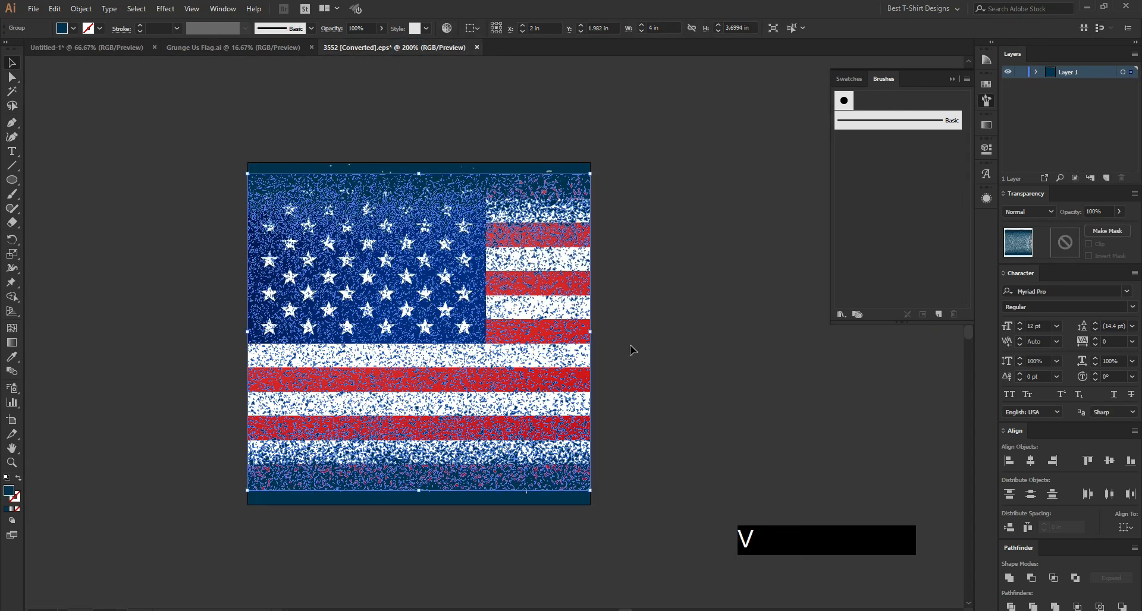
- Move the grunge texture aside from the flag and undo the move
click(688, 345)
click(553, 342)
drag(553, 342, 742, 353)
right_click(741, 352)
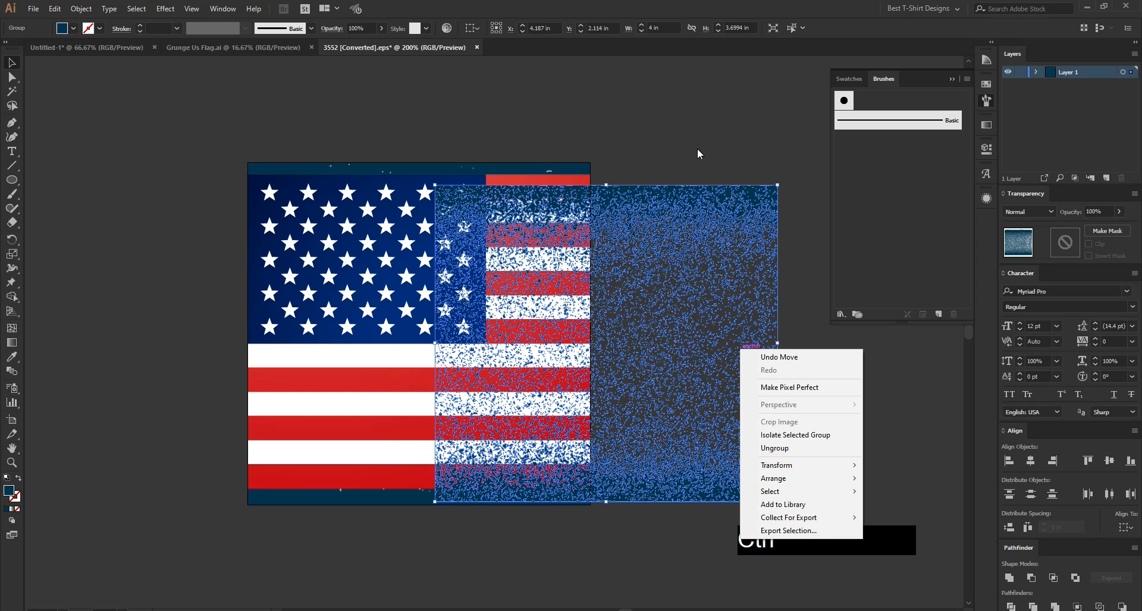
click(755, 107)
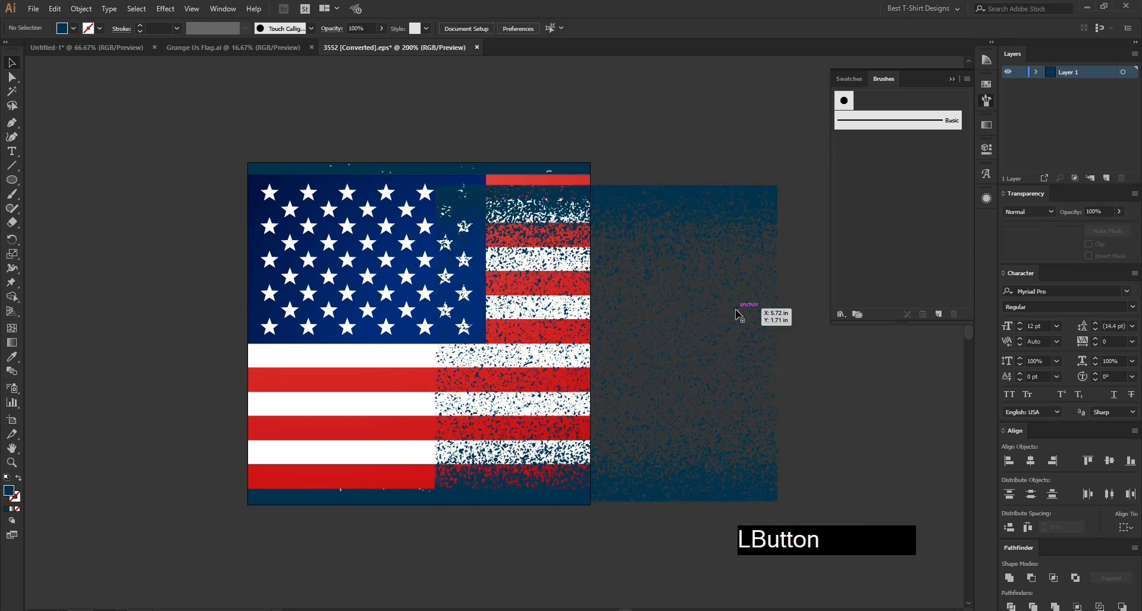
key(ctrl)
key(ctrl+z)
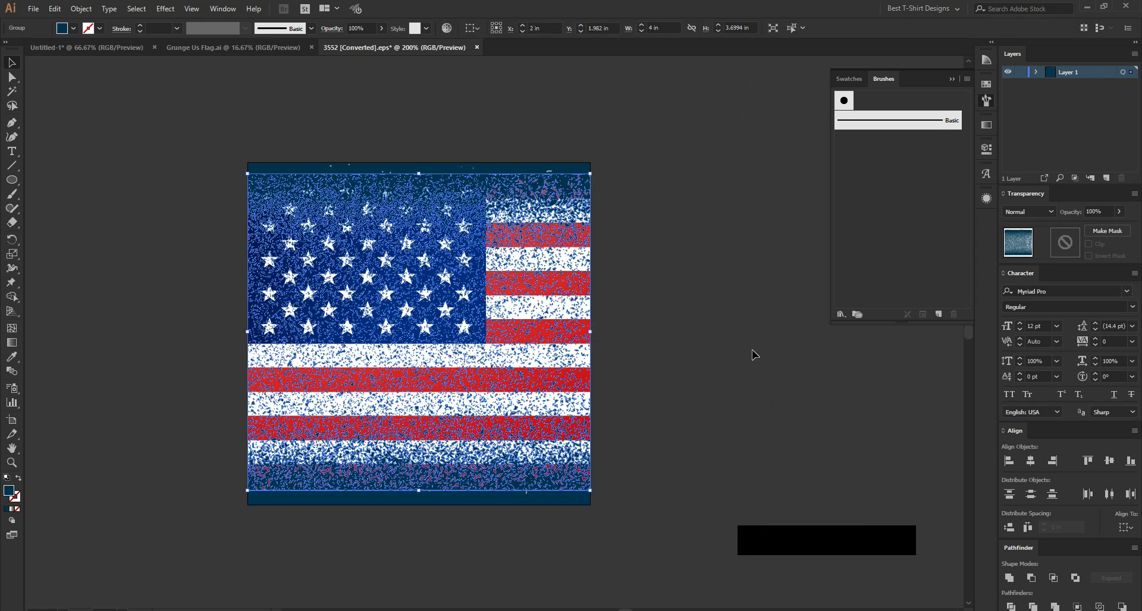
- Cut the grunge texture and paste it in front within a new opacity mask on the flag group, with Clip off
key(ctrl+z)
click(556, 345)
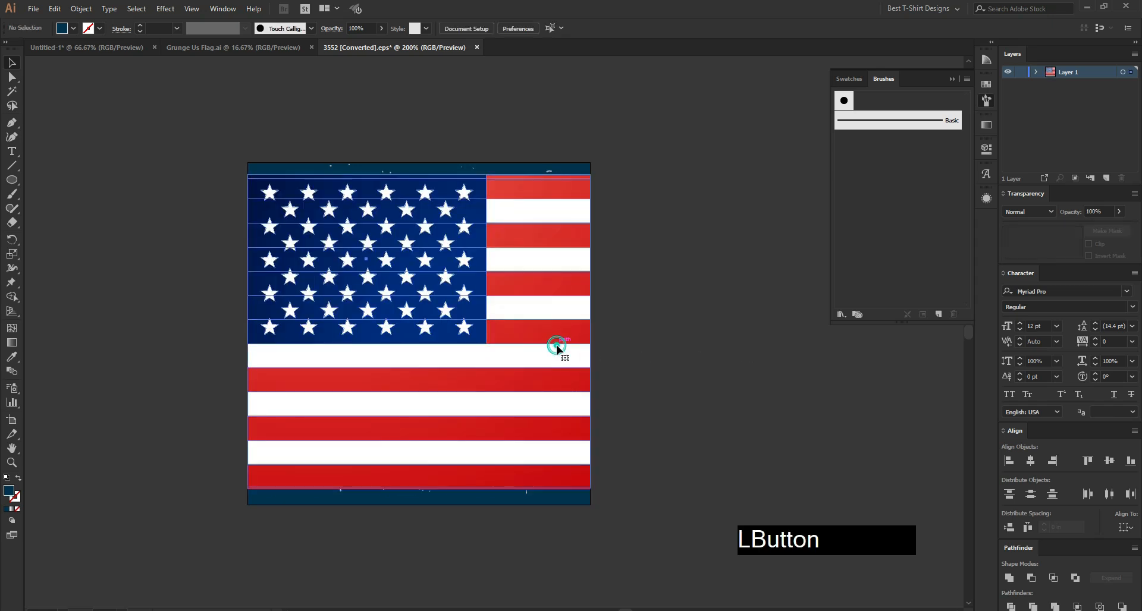
click(1065, 242)
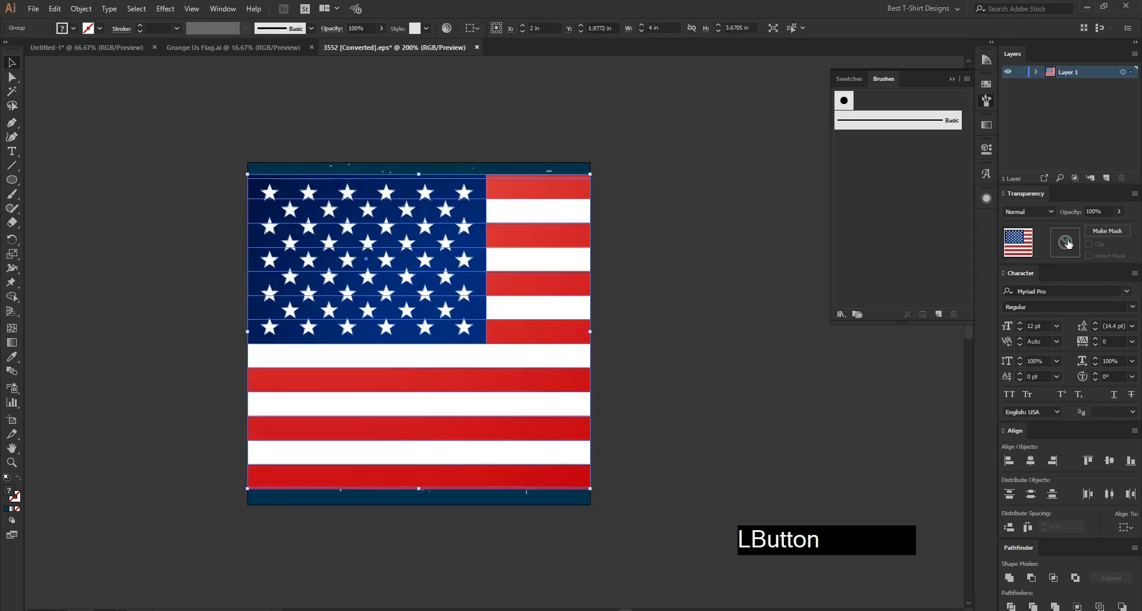
click(1089, 243)
key(ctrl+f)
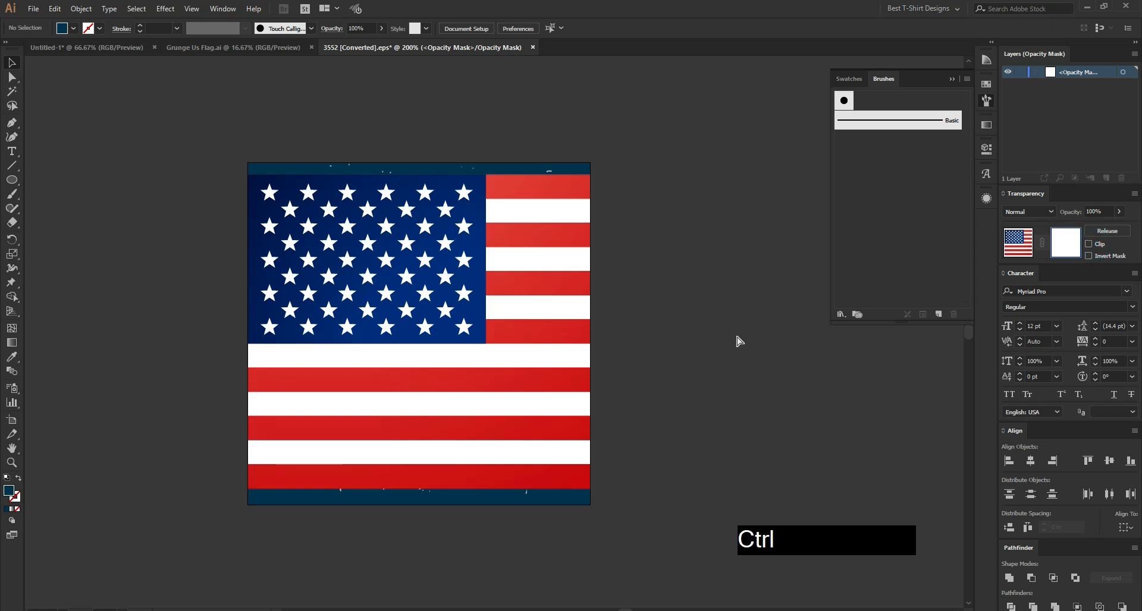
key(ctrl+f)
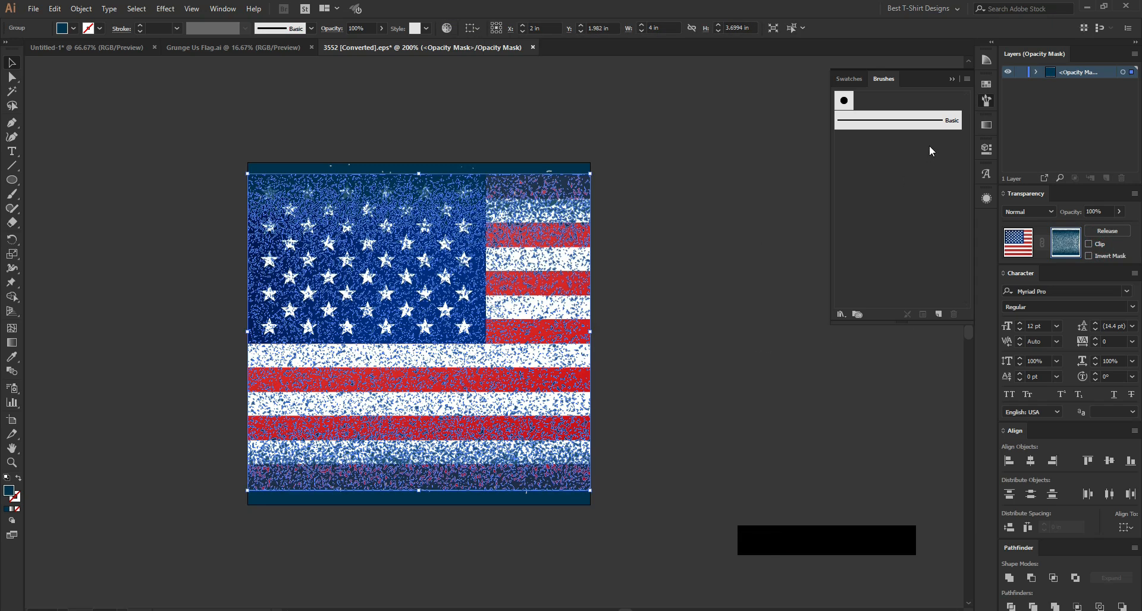
- Set the fill color of the grunge texture in the opacity mask to black, 000000
click(986, 84)
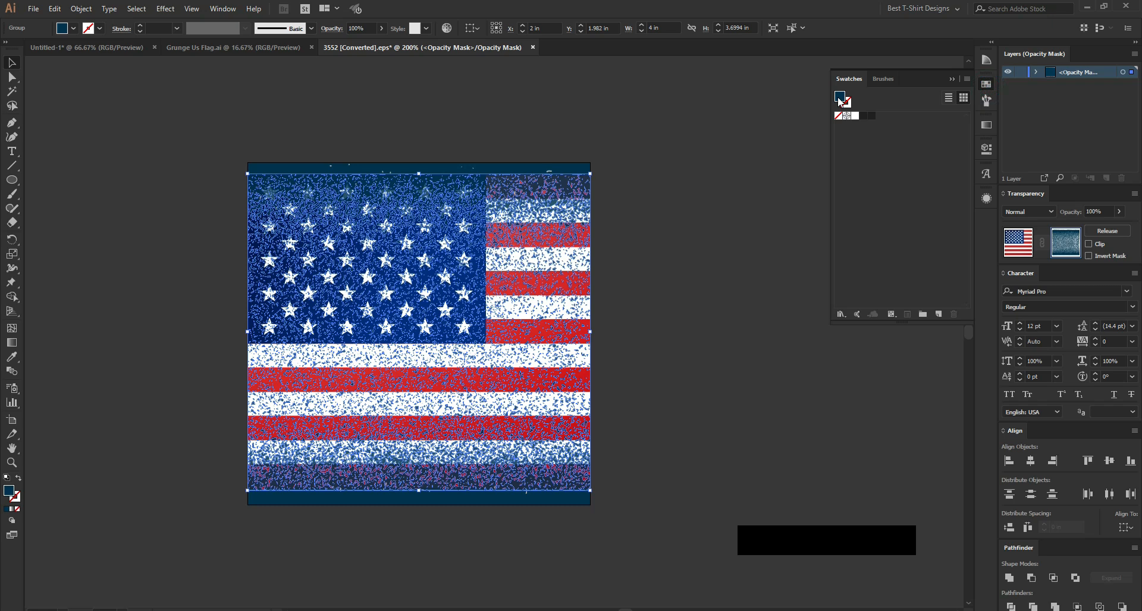
double_click(836, 97)
drag(560, 357, 497, 403)
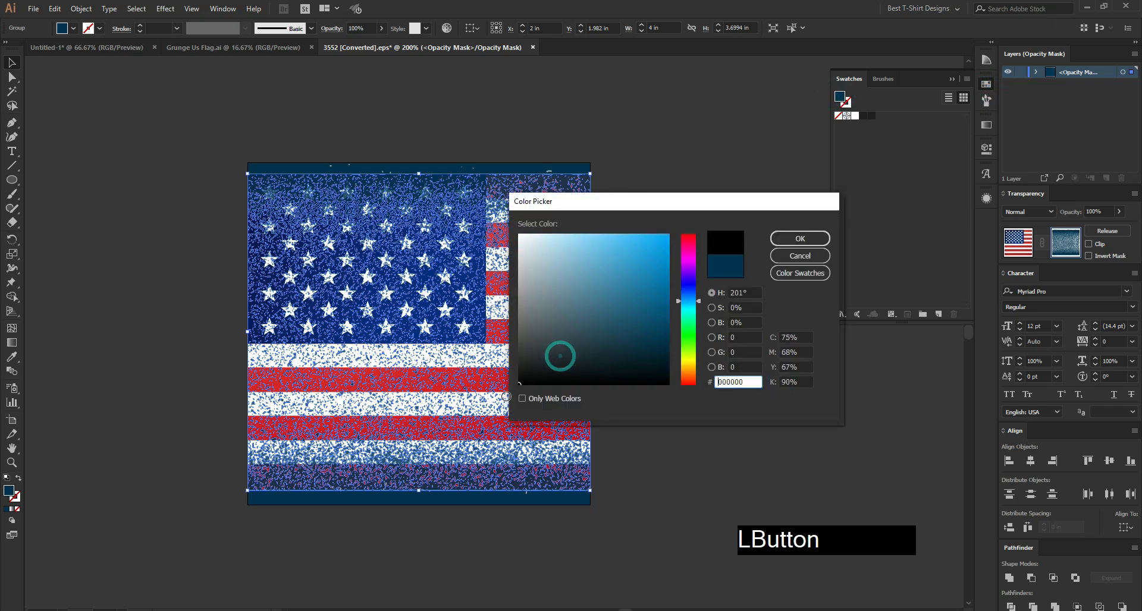
click(812, 242)
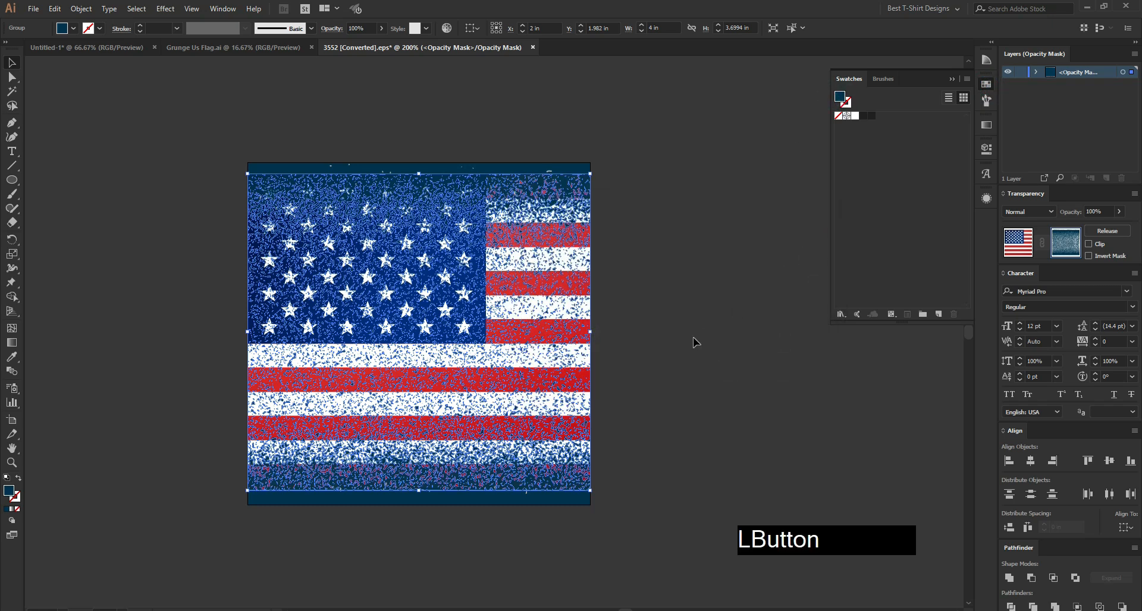
- Return from the opacity mask to the flag artwork and switch to the Grunge Us Flag.ai document
click(694, 342)
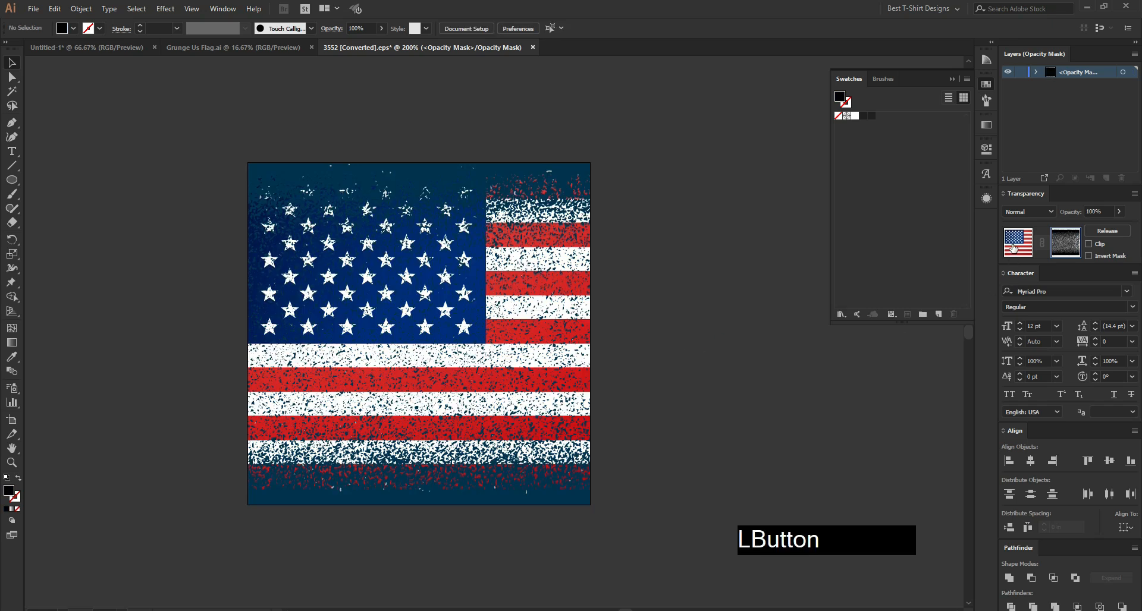
click(544, 358)
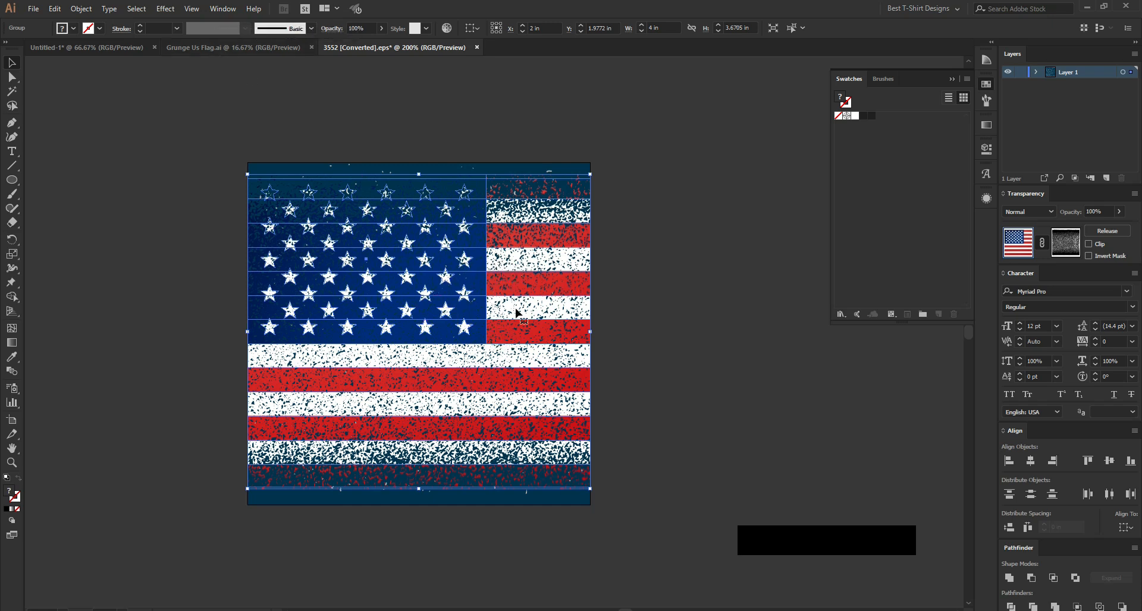
click(250, 49)
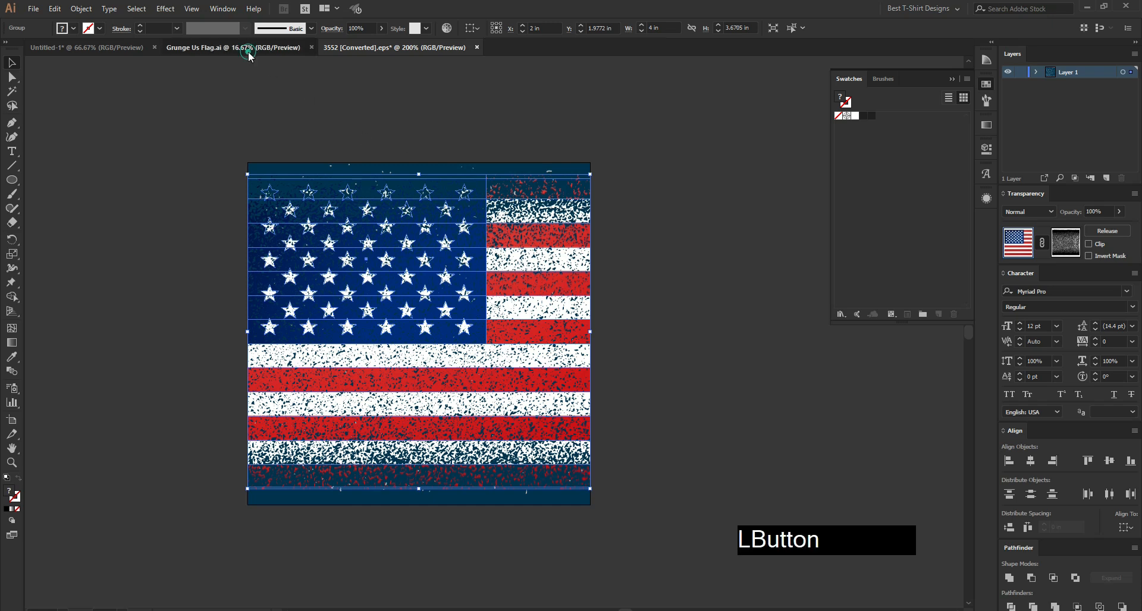
key(ctrl+c)
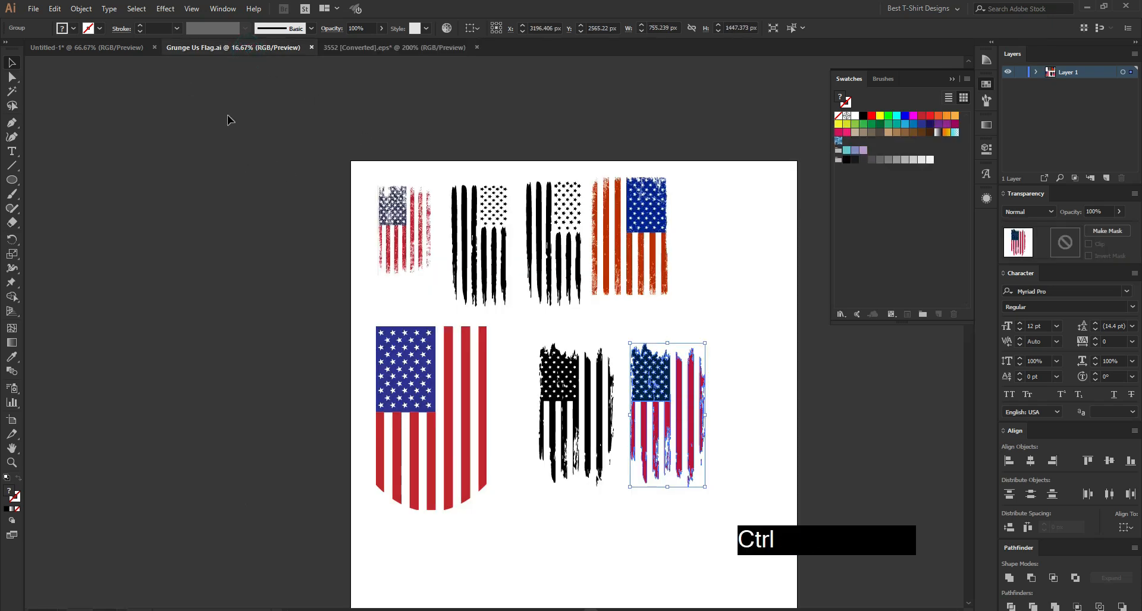
- Copy the orange-striped grunge flag and paste it into the Untitled-1 document
click(398, 249)
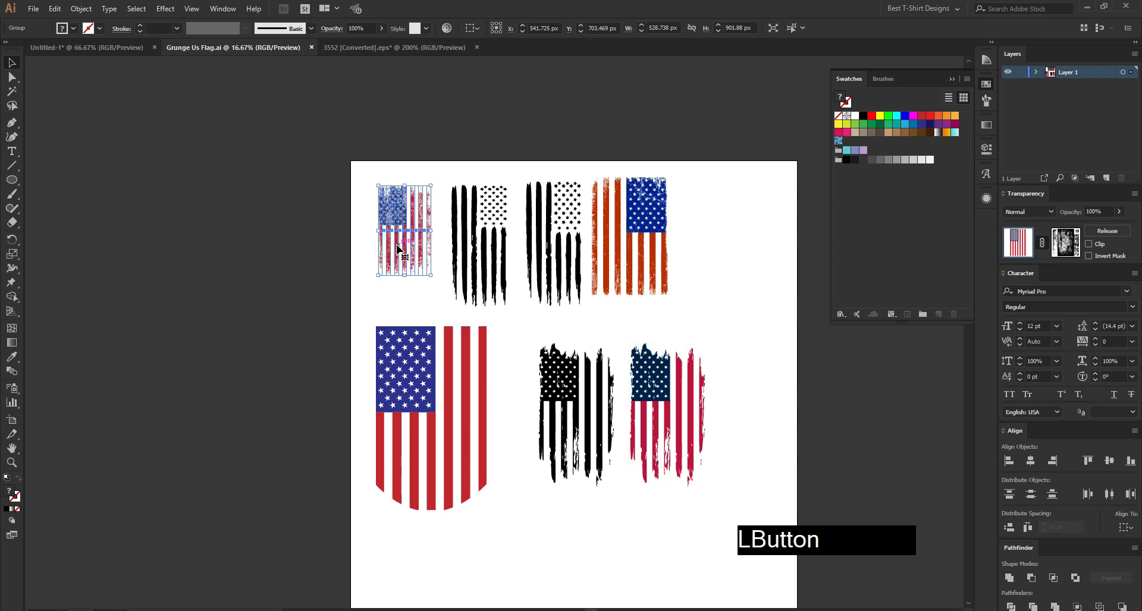
click(630, 262)
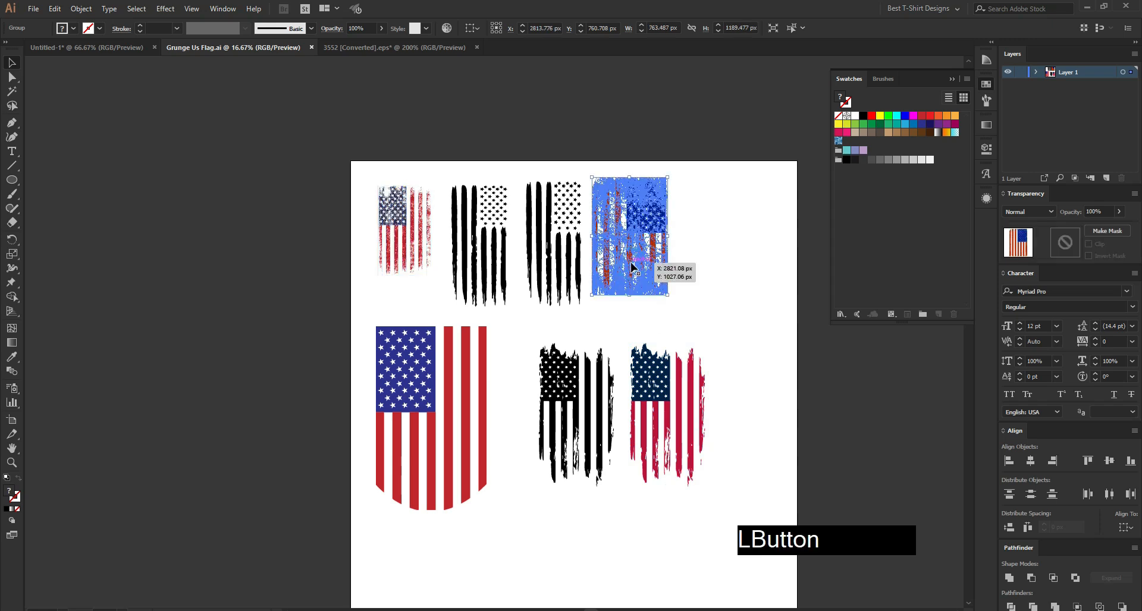
key(ctrl+c)
click(98, 49)
key(ctrl+v)
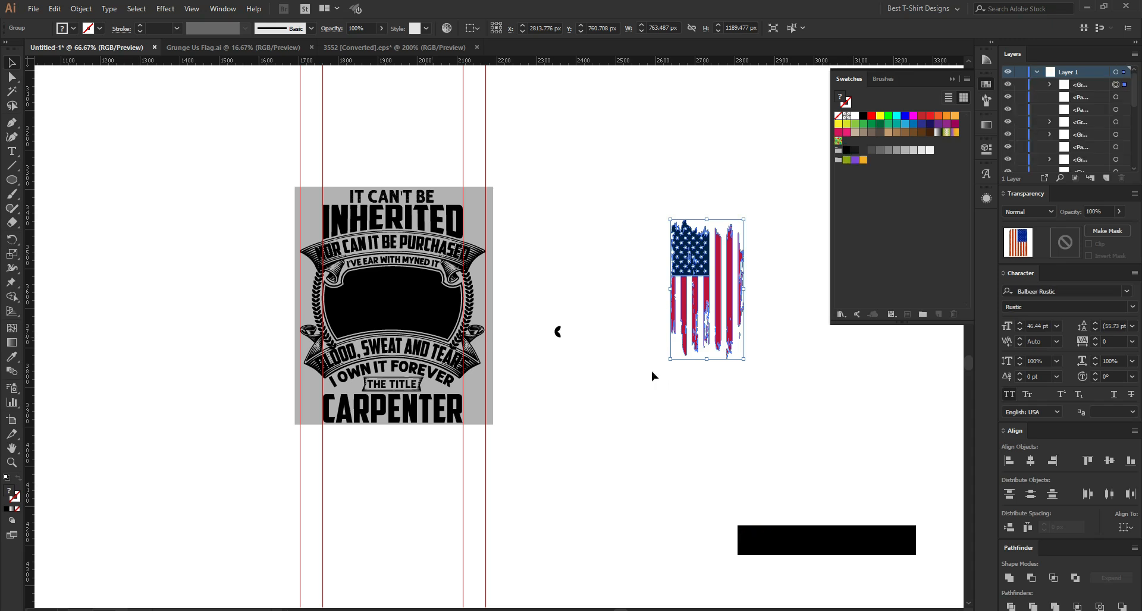
key(ctrl+v)
- Try the pasted orange-striped flag tilted over the central frame, undo the last change and delete the flag
drag(651, 337, 415, 290)
scroll(378, 313, up, 1)
drag(565, 360, 576, 360)
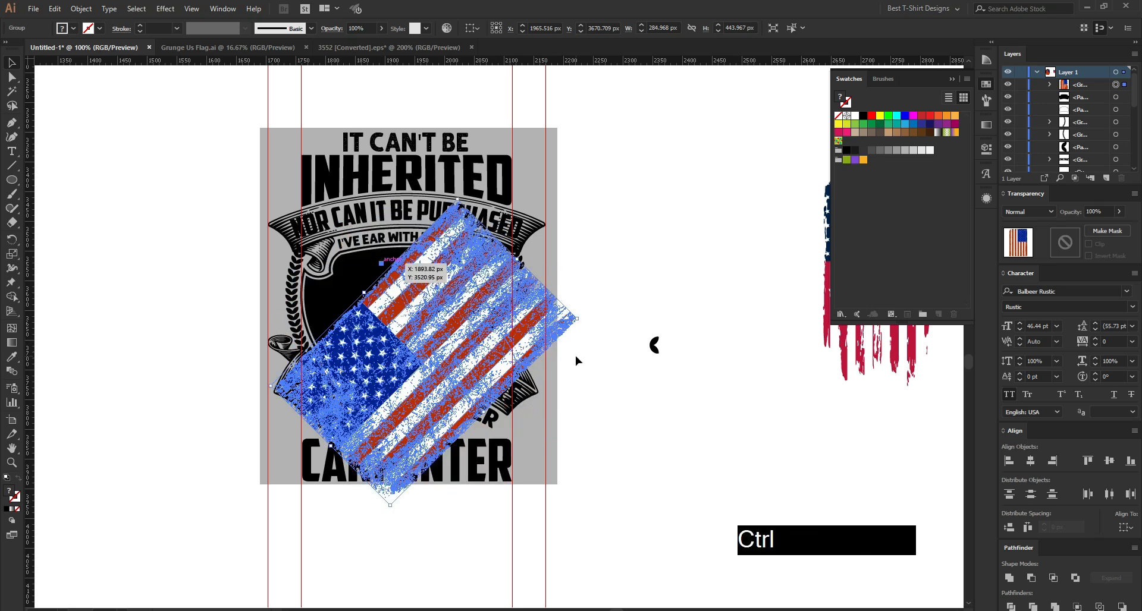
key(ctrl+z)
key(Delete)
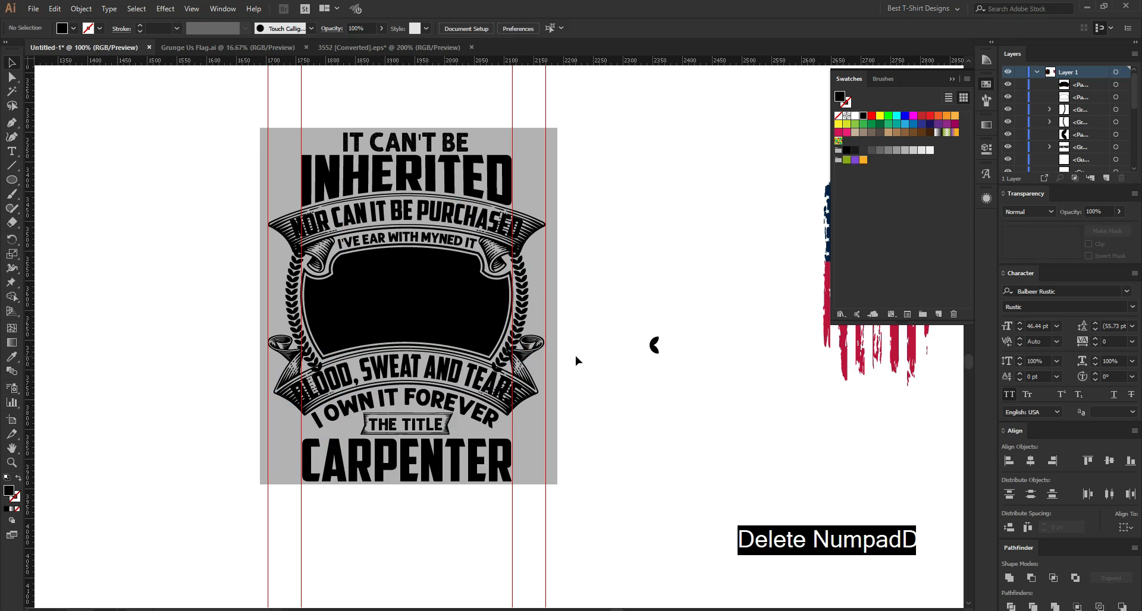
- Rotate the navy and red brush-stroke flag to landscape beside the design and reflect it across the vertical axis
drag(844, 360, 564, 417)
drag(656, 344, 648, 446)
right_click(677, 321)
mouse_move(721, 431)
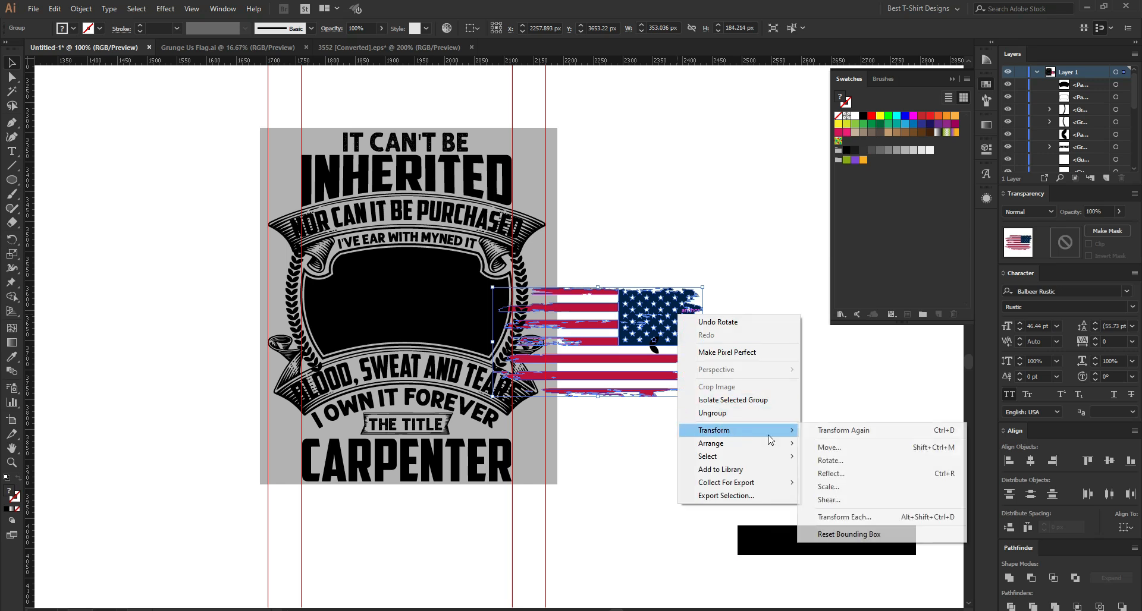
click(847, 474)
click(810, 461)
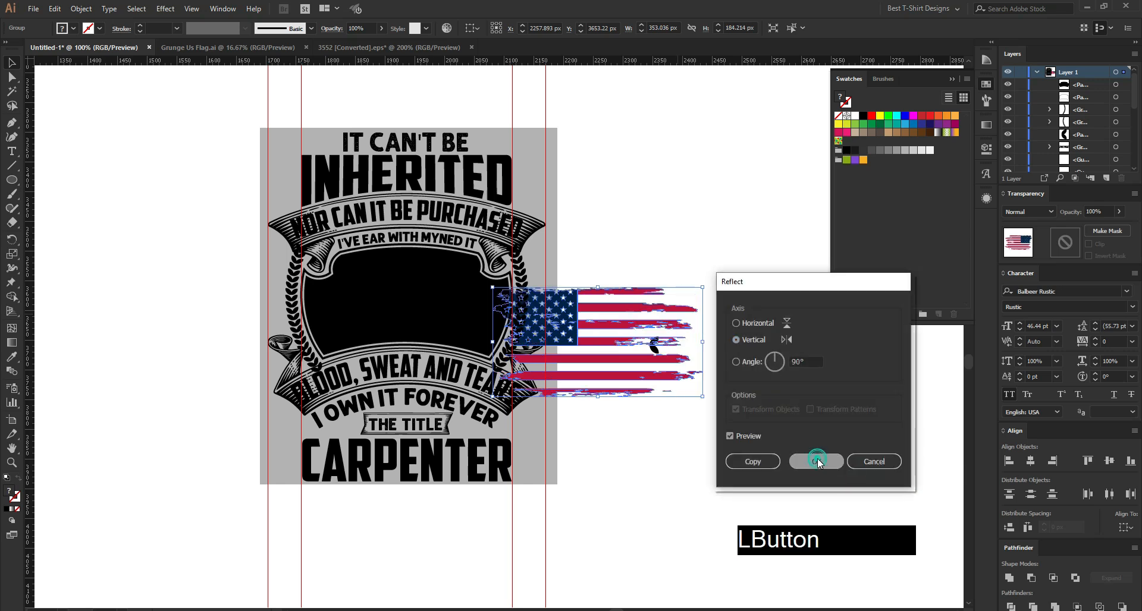
- Move the flag over the black central frame and paste it in front of the other artwork
drag(613, 344, 423, 301)
scroll(423, 302, up, 2)
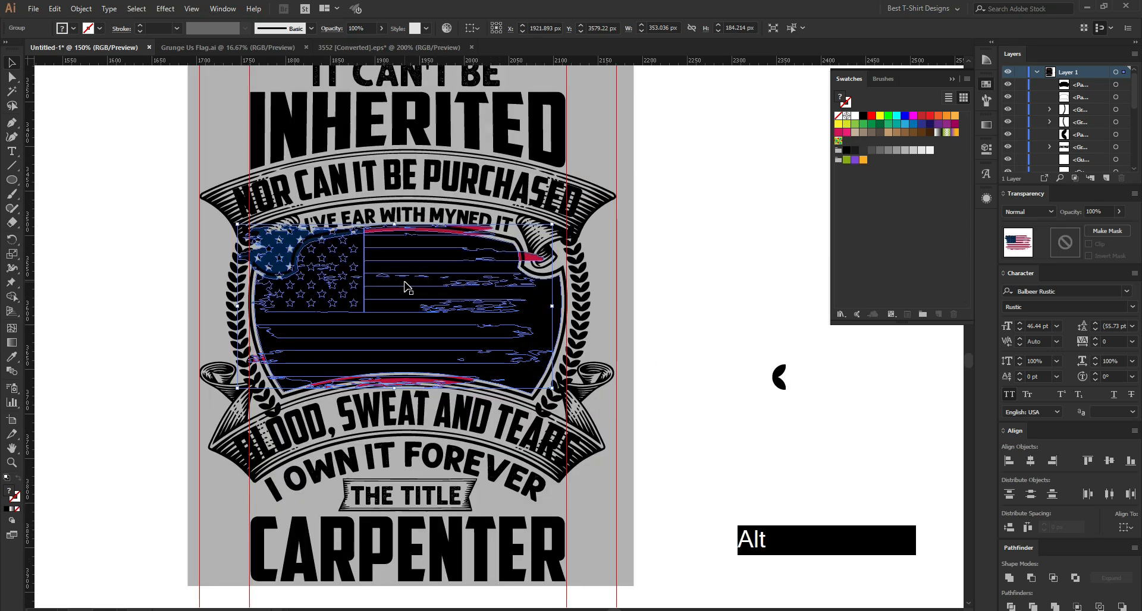
key(ctrl+x)
key(ctrl+f)
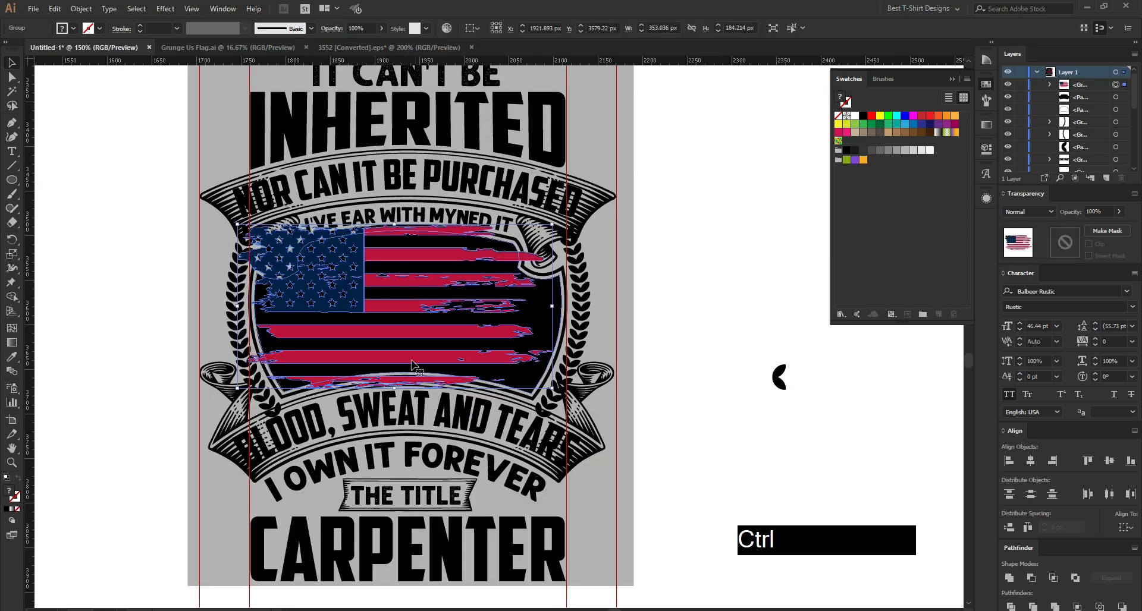
- Scale the flag to about 393 × 205 px and nudge it into place over the central frame
drag(397, 387, 408, 437)
key(Right)
key(Right)
key(Right)
key(Right)
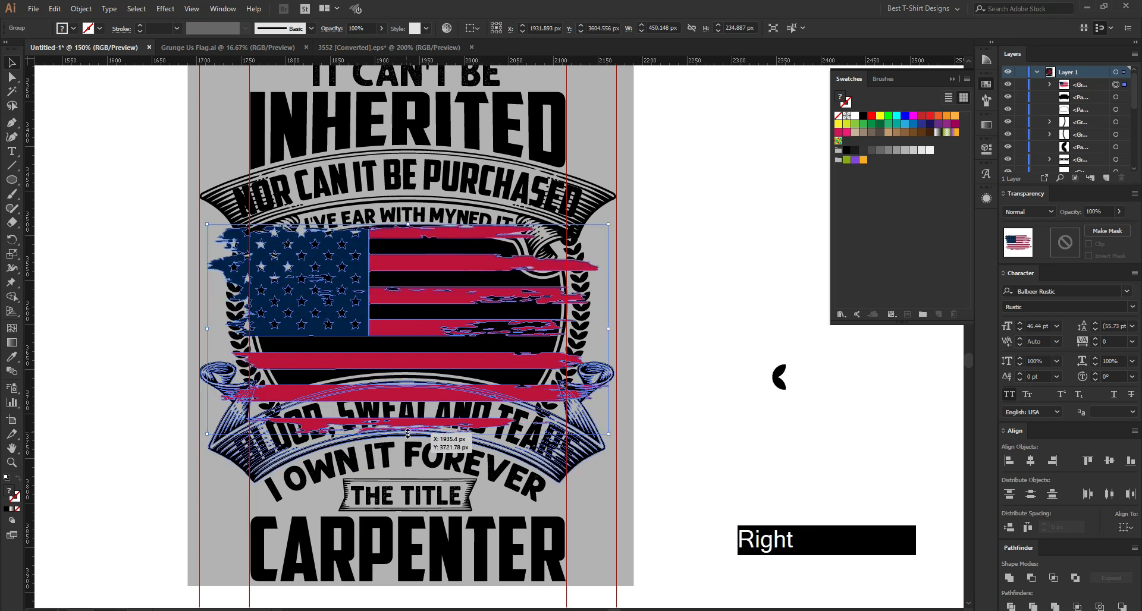
key(Up)
key(Up)
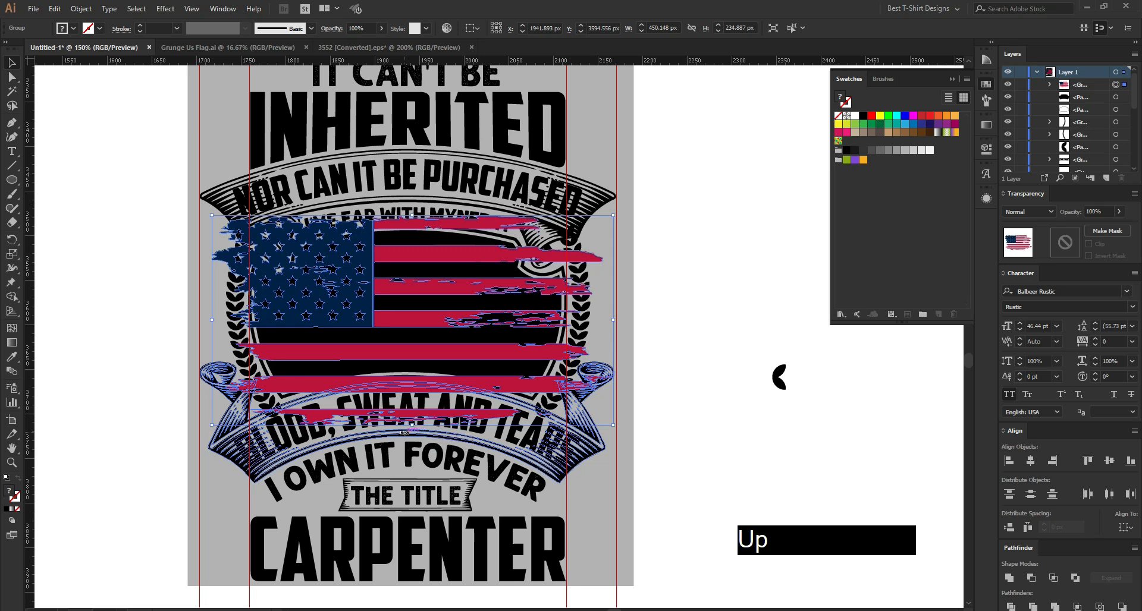
drag(412, 426, 416, 400)
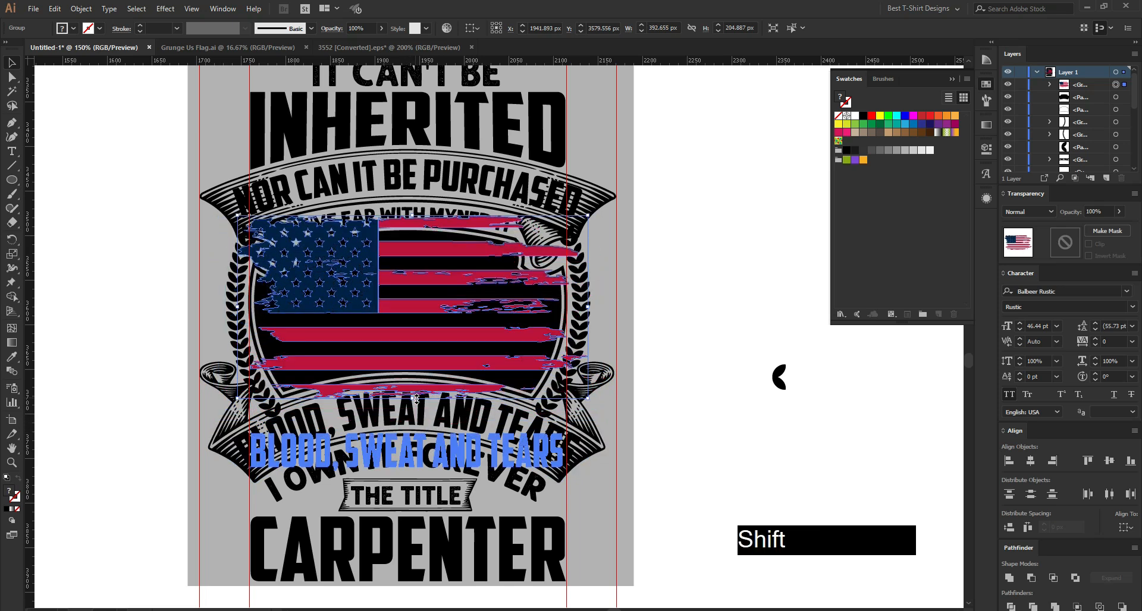
- Extend the ragged ends of the flag's red stripes until the flag is about 443 px wide, and recentre it over the frame
double_click(448, 336)
key(a)
drag(695, 176, 426, 459)
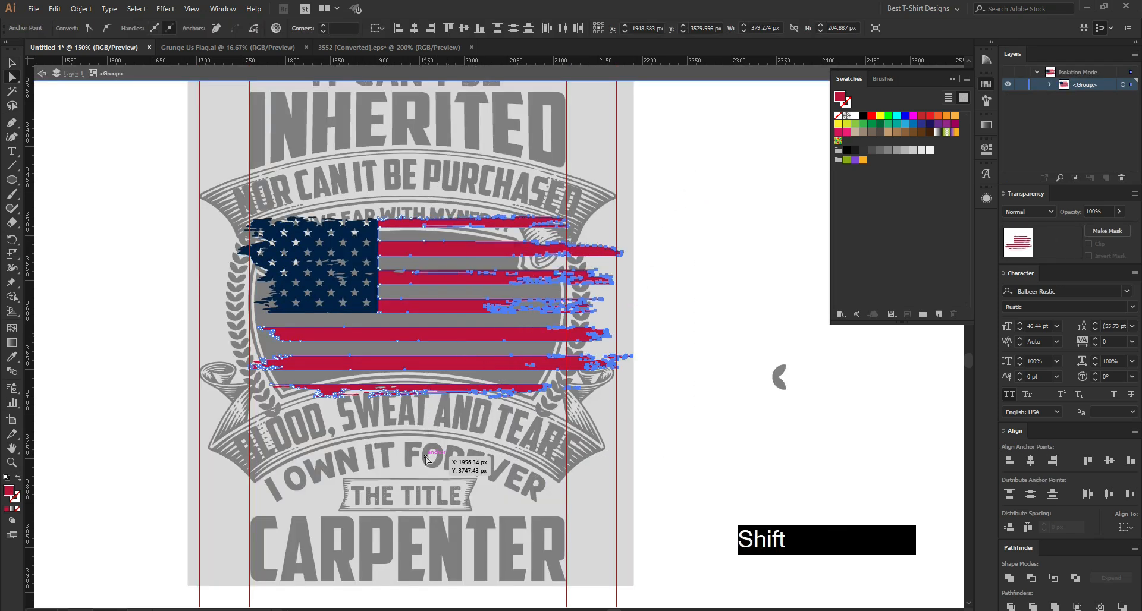
key(v)
double_click(670, 380)
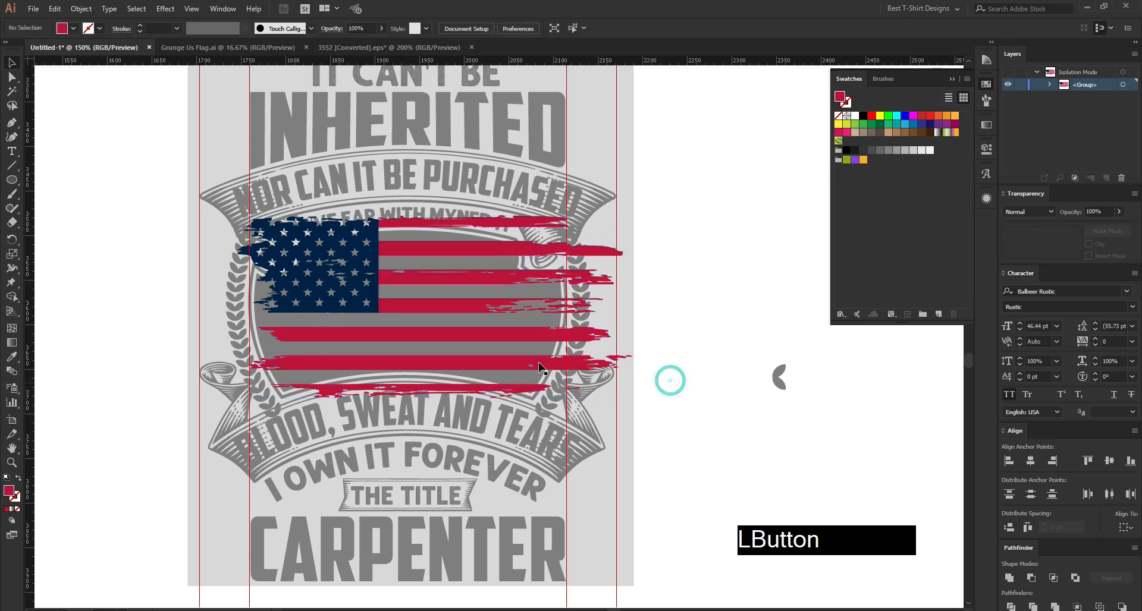
drag(493, 344, 459, 344)
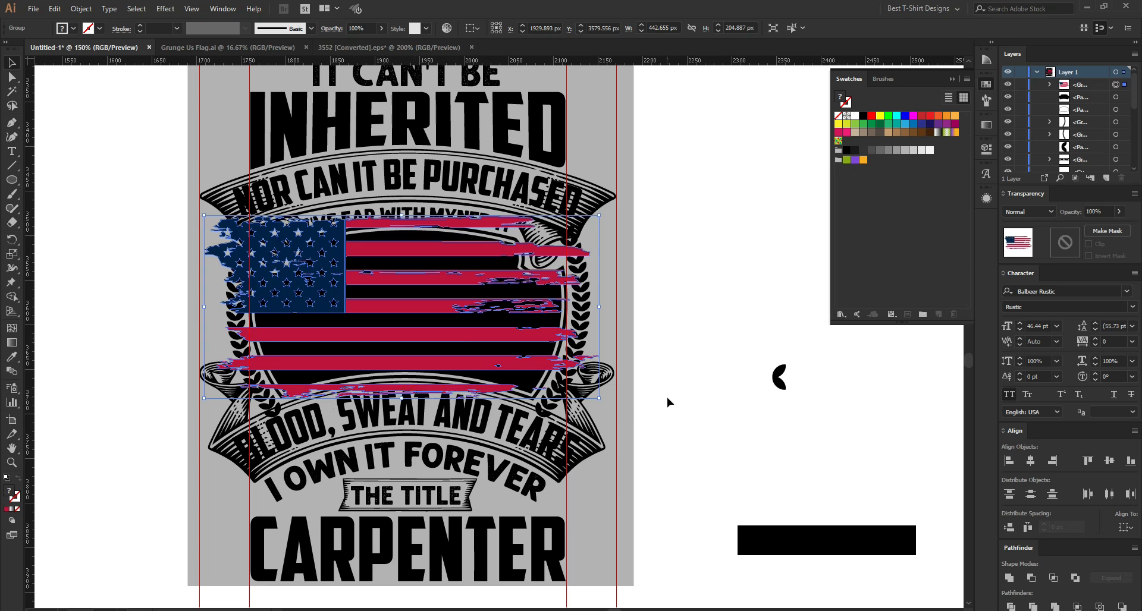
- Cut the flag and paste it directly behind the black central frame shape
key(ctrl)
key(ctrl+x)
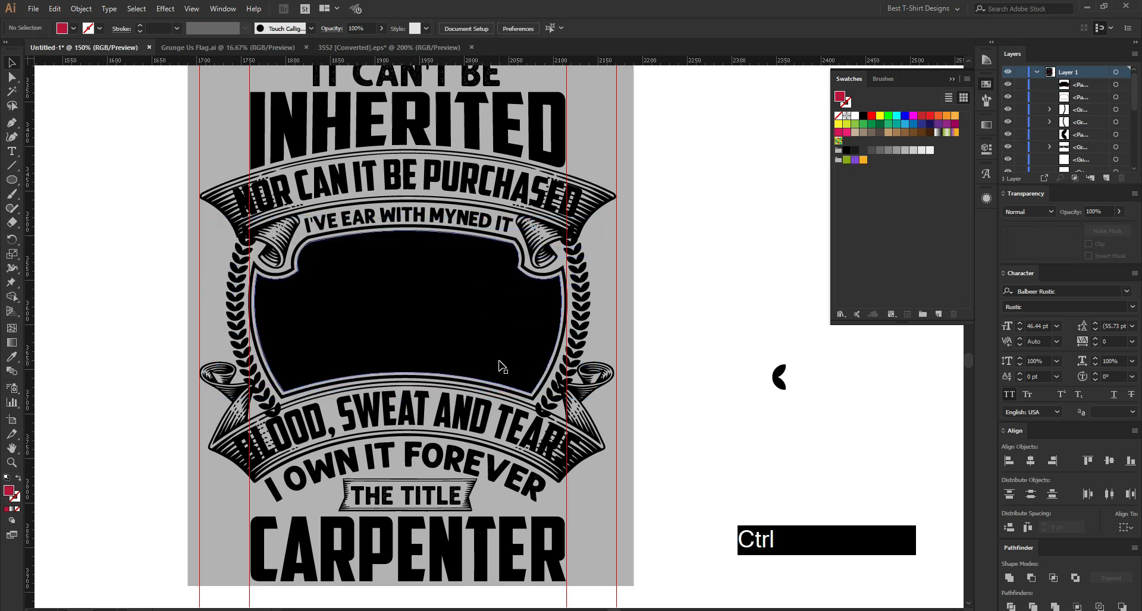
click(452, 320)
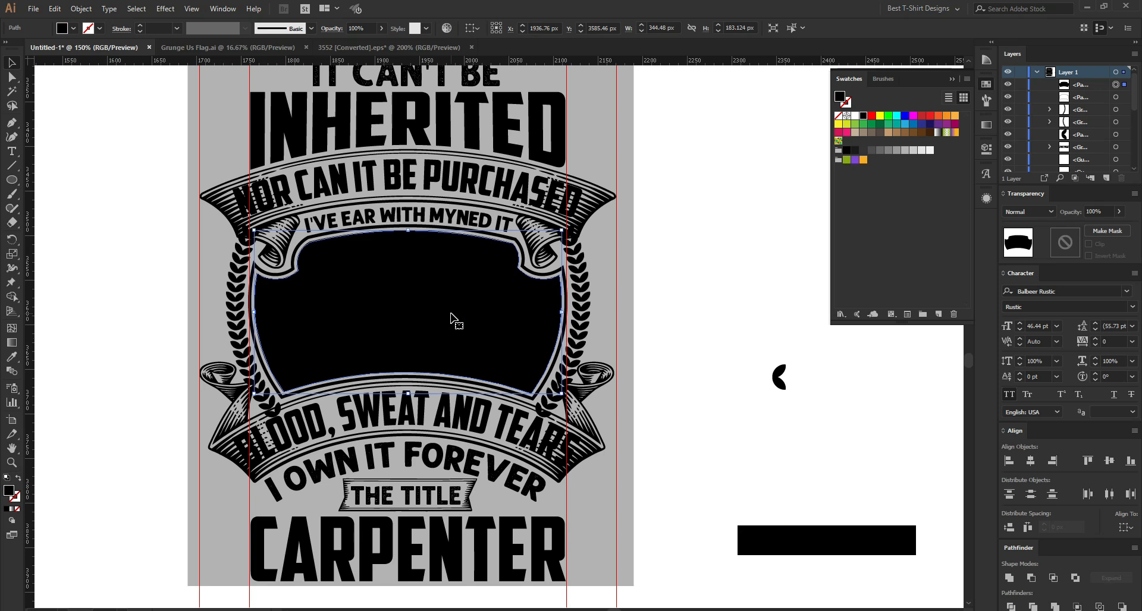
key(ctrl)
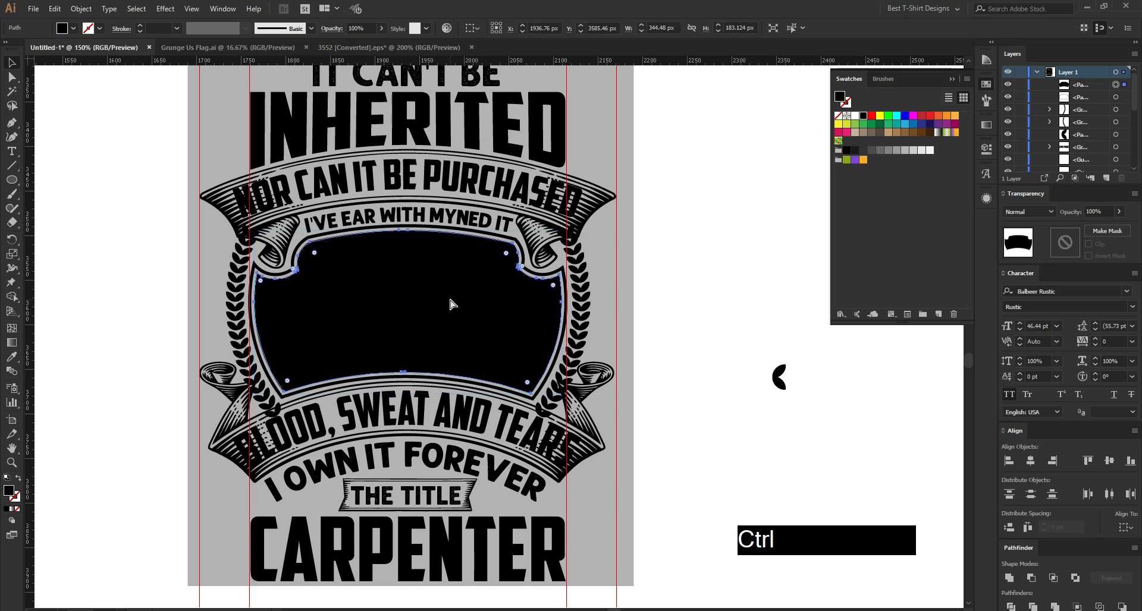
key(ctrl+b)
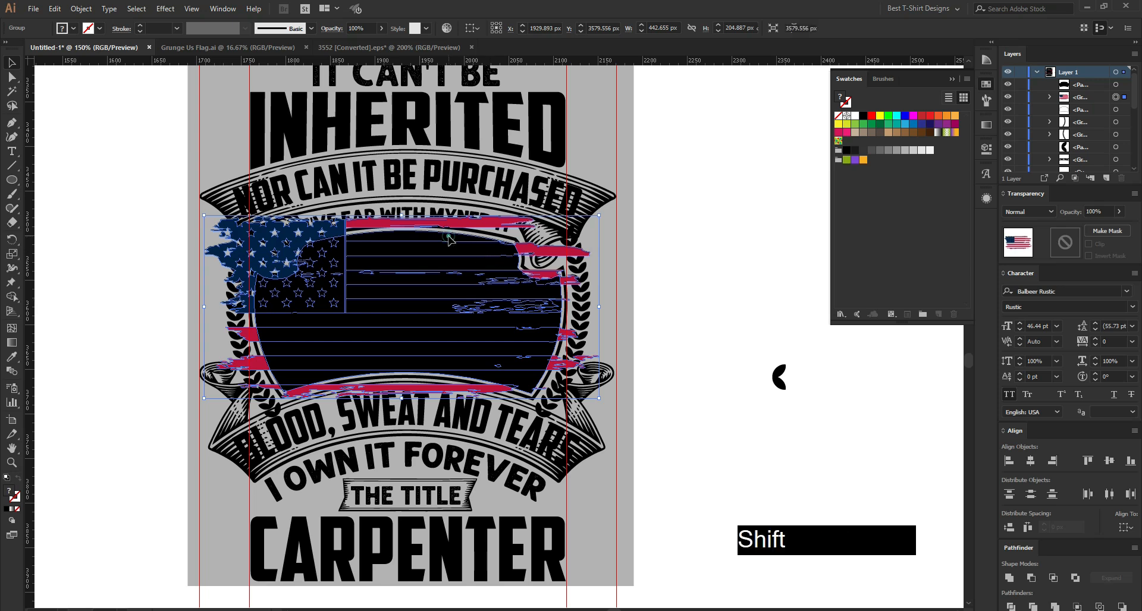
- Make a clipping mask from the black frame shape and the flag behind it
shift+click(450, 240)
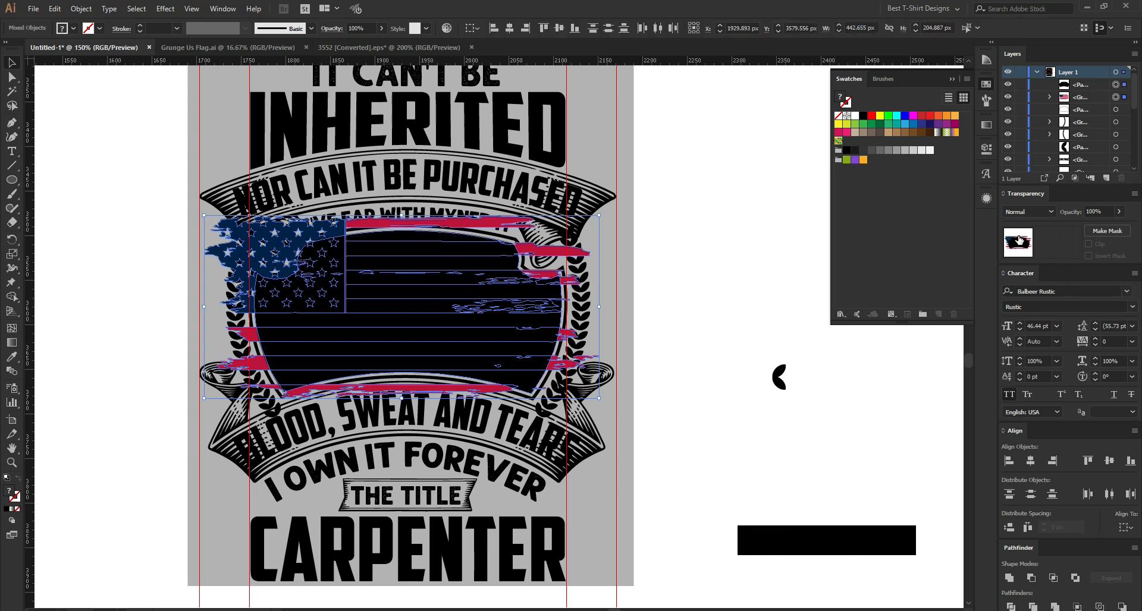
right_click(420, 282)
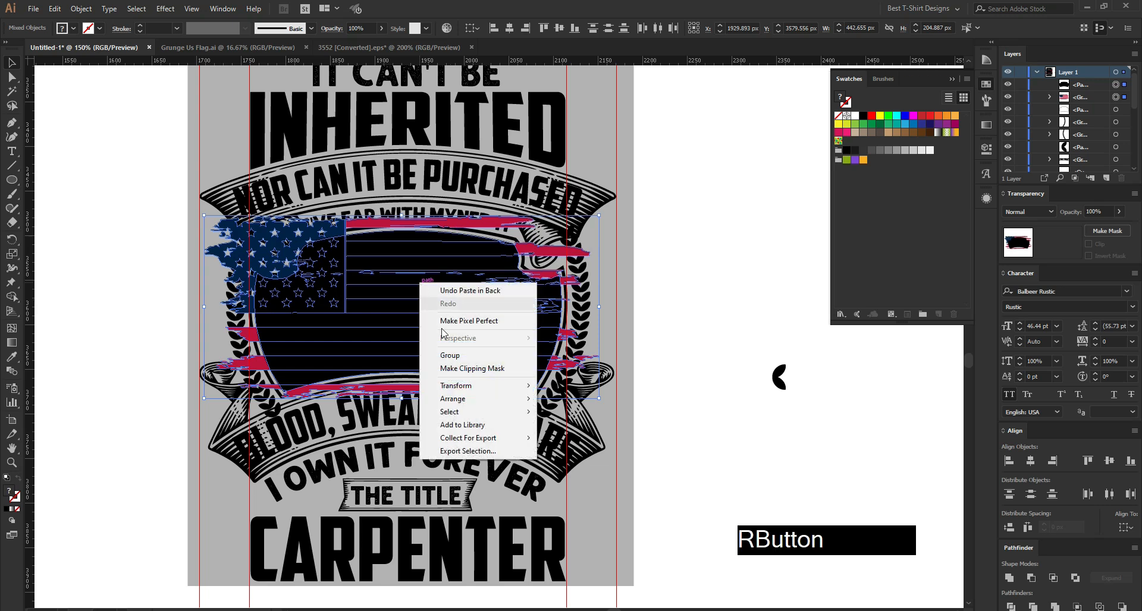
click(480, 369)
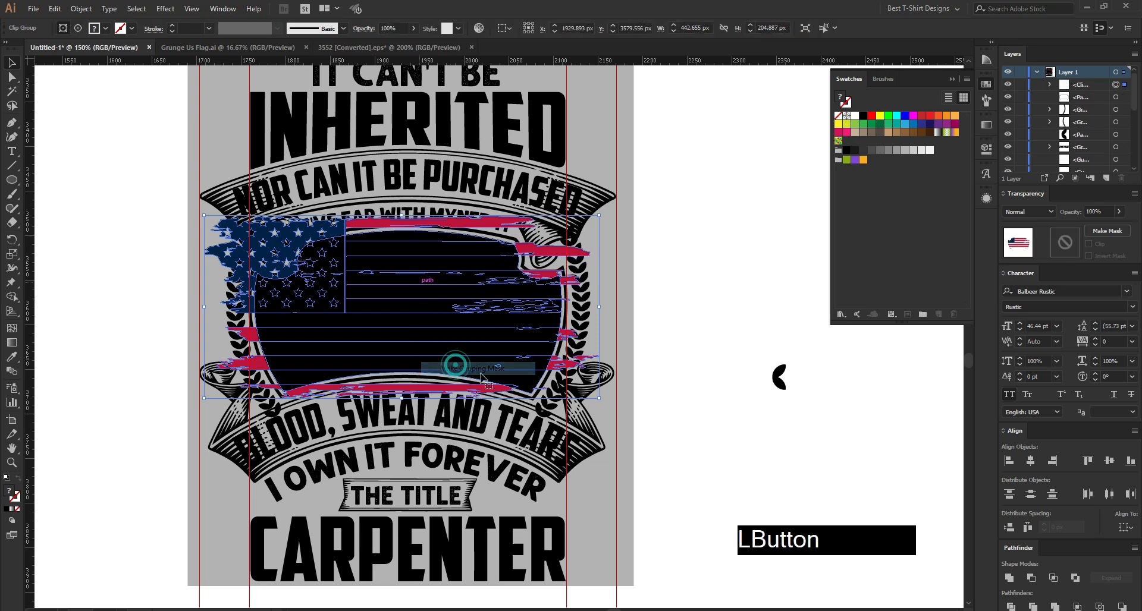
click(698, 393)
scroll(327, 310, up, 1)
scroll(327, 310, up, 1)
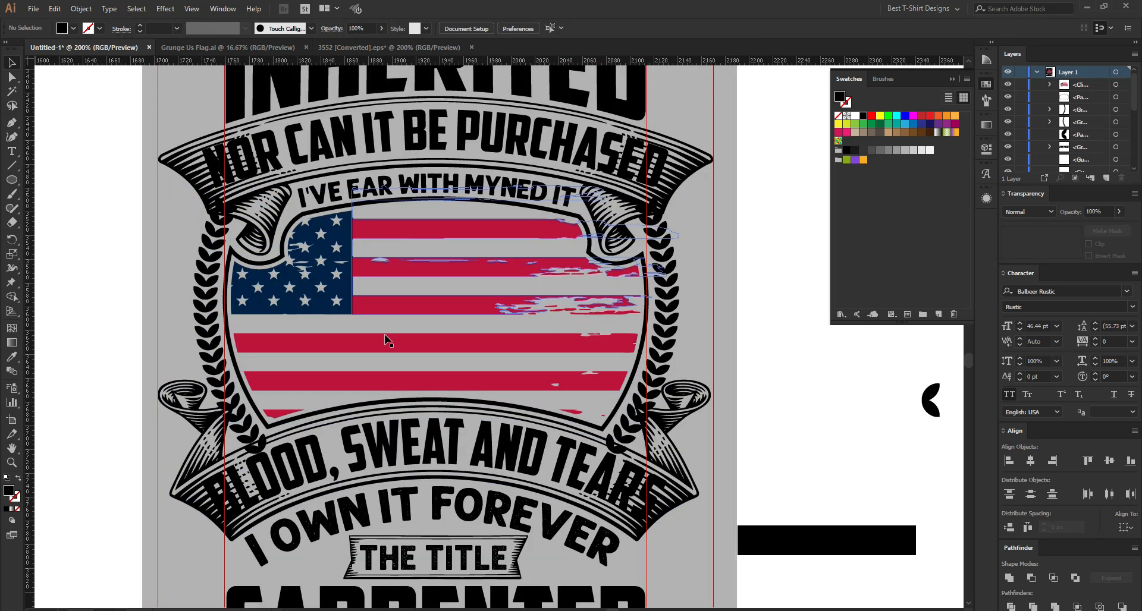
- Isolate the red stripes inside the clipped flag and delete the ragged bottom stripe with its leftover specks
double_click(515, 350)
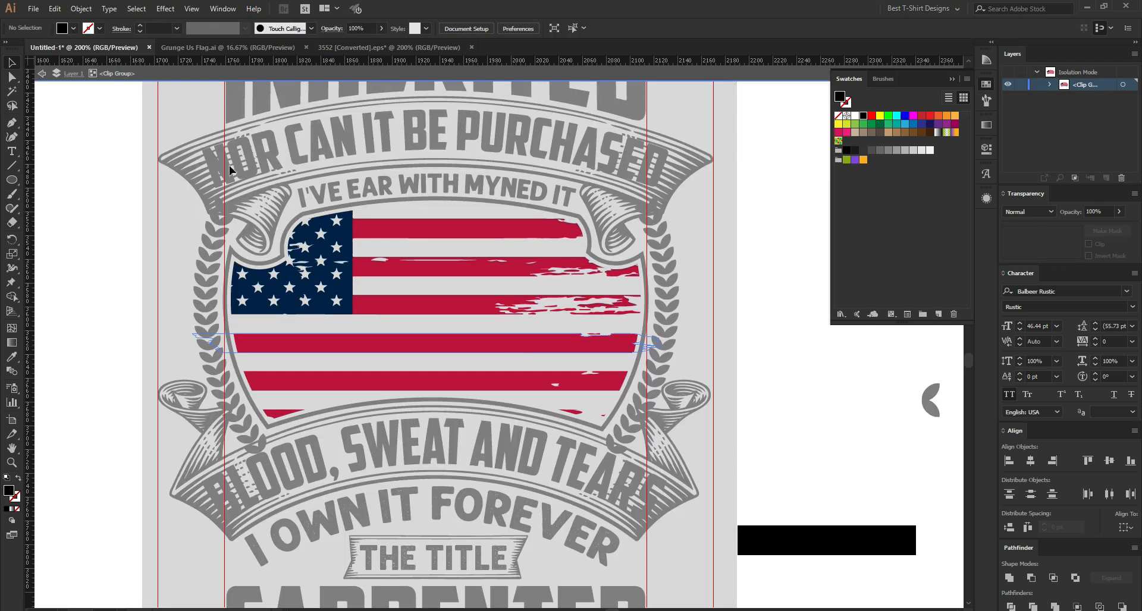
click(440, 308)
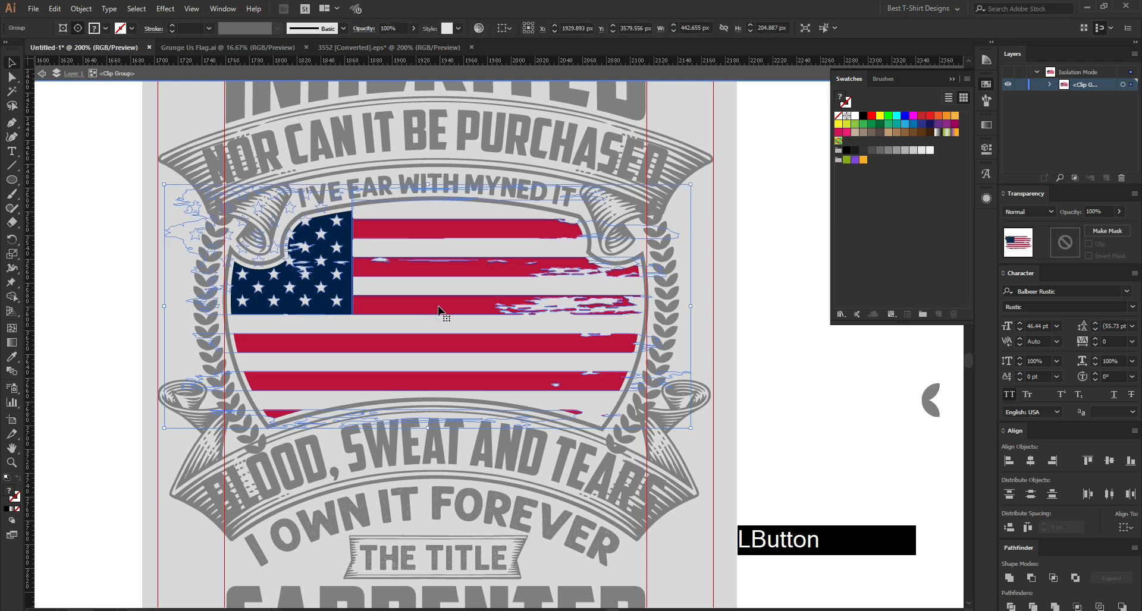
click(77, 28)
double_click(426, 225)
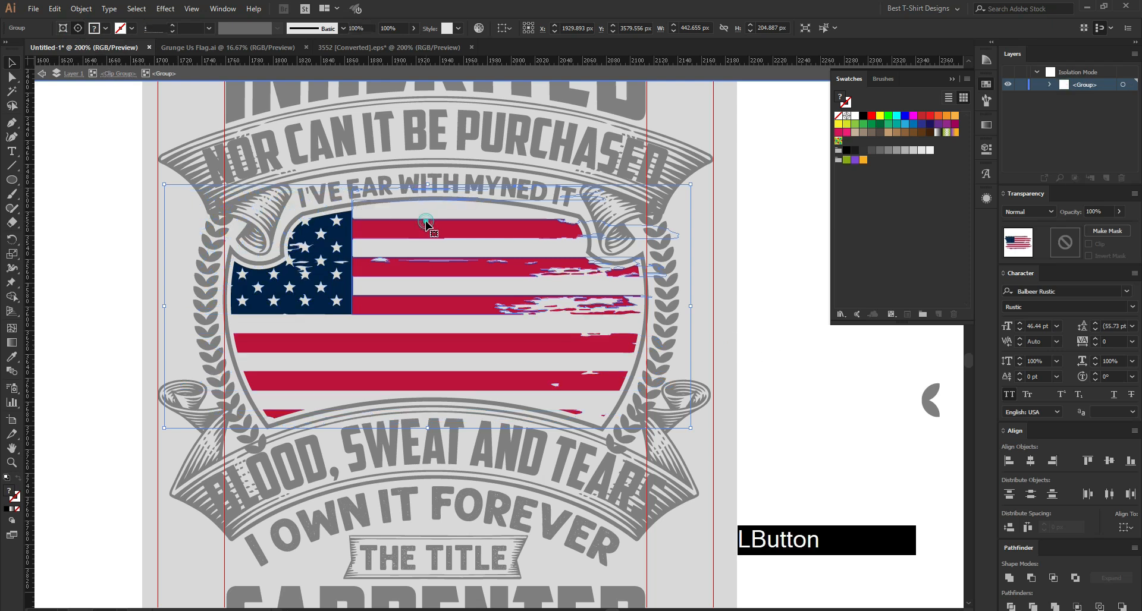
click(435, 413)
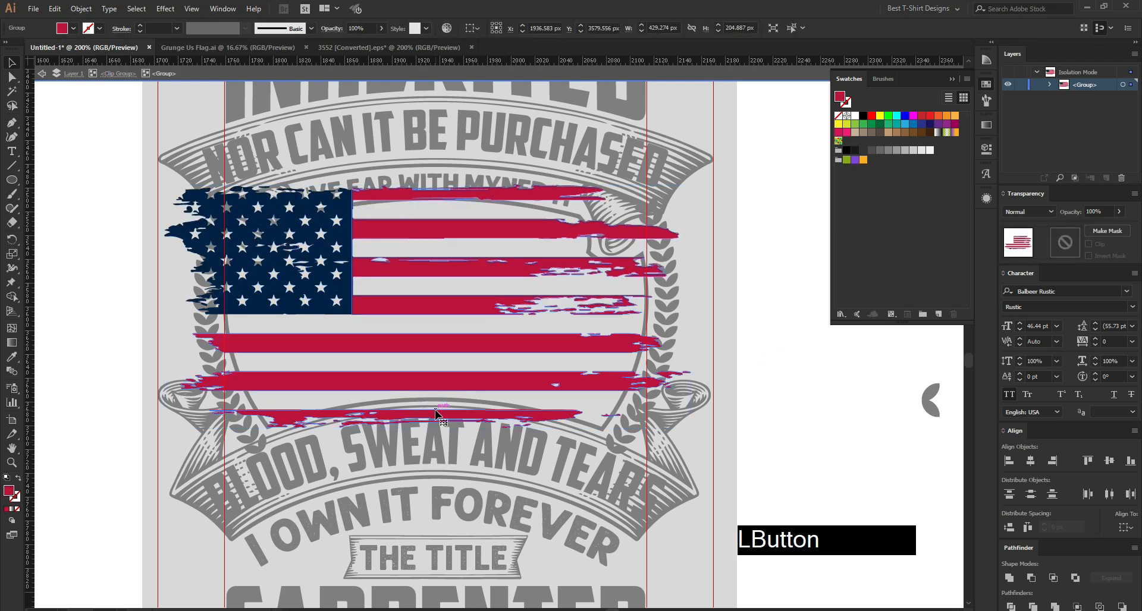
double_click(437, 421)
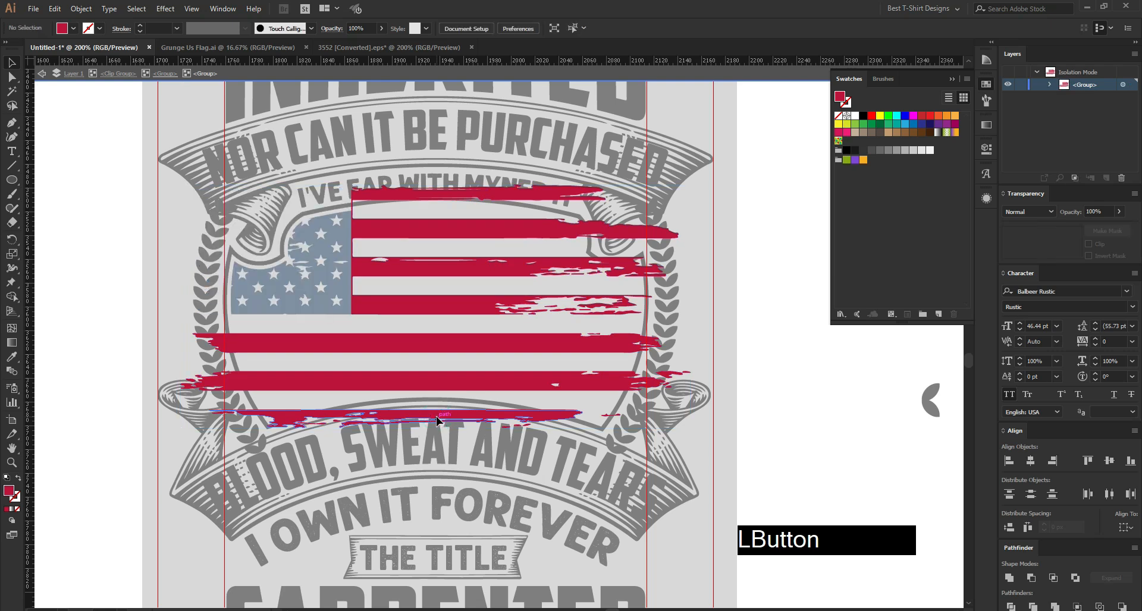
key(Delete)
drag(623, 480, 196, 404)
key(Delete)
- Duplicate the lowest remaining red stripe downward as a new bottom stripe and enlarge it to about 565 × 23 px
alt+drag(462, 386, 474, 421)
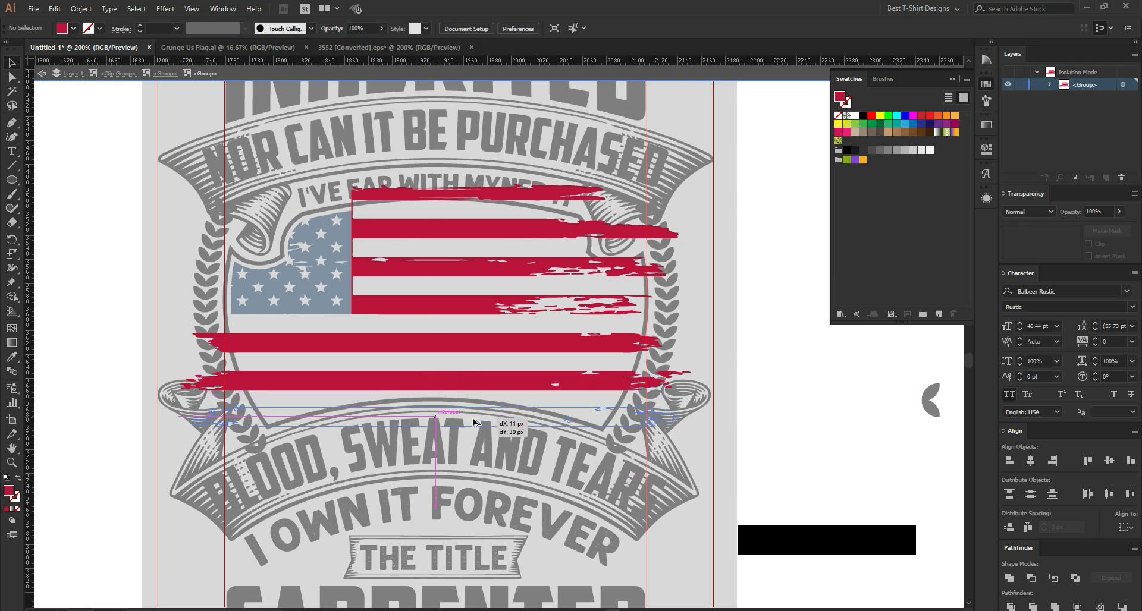
alt+drag(632, 450, 632, 449)
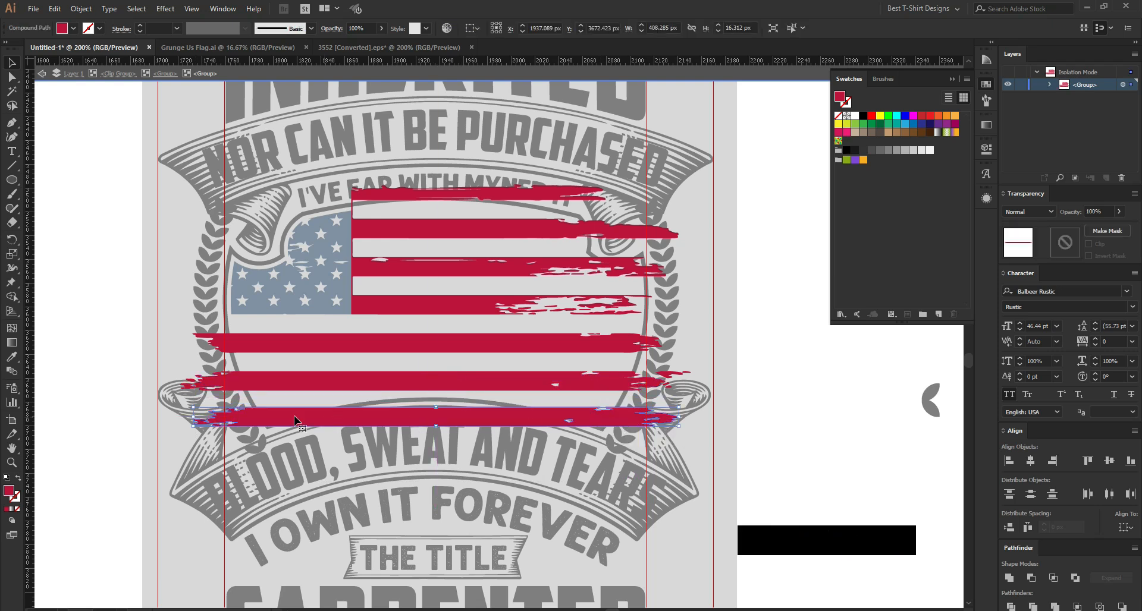
alt+scroll(296, 427, up, 1)
mouse_move(511, 397)
shift+mouse_down()
mouse_move(520, 390)
mouse_move(515, 407)
shift+mouse_up()
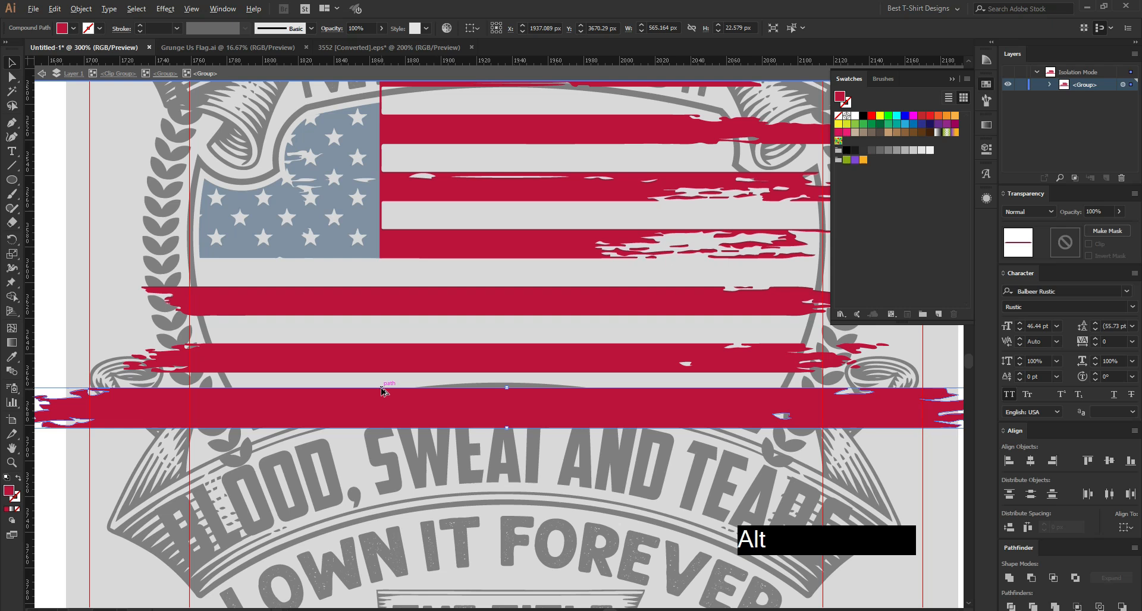
- Copy the enlarged bottom red stripe up over the flag's topmost stripe so it spans the frame's full width
alt+scroll(389, 391, down, 1)
scroll(476, 220, up, 2)
alt+scroll(476, 220, up, 2)
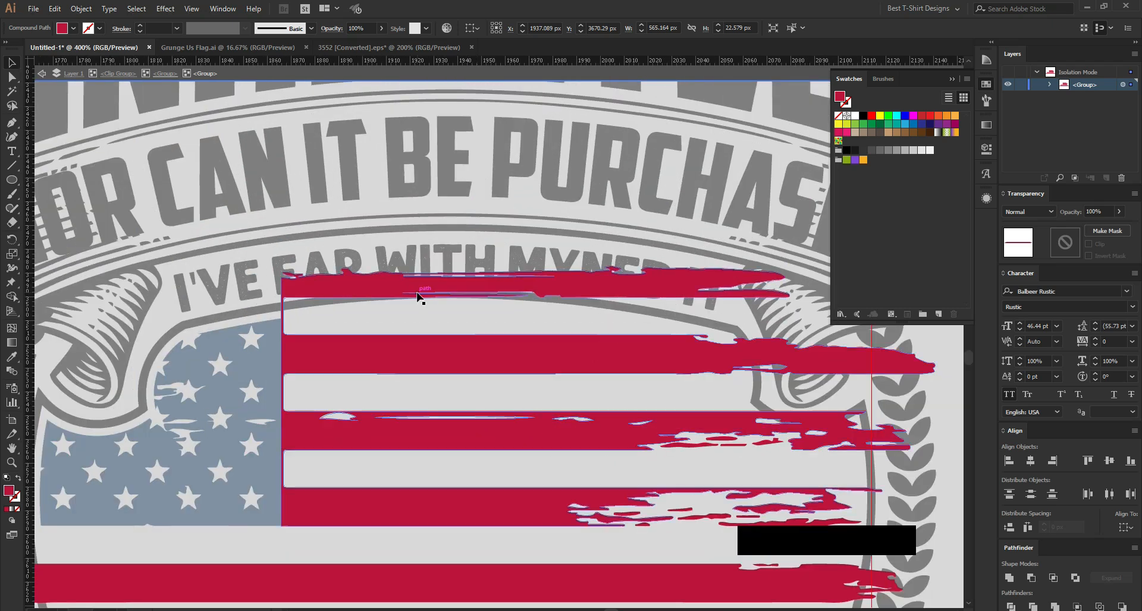
alt+scroll(419, 296, down, 1)
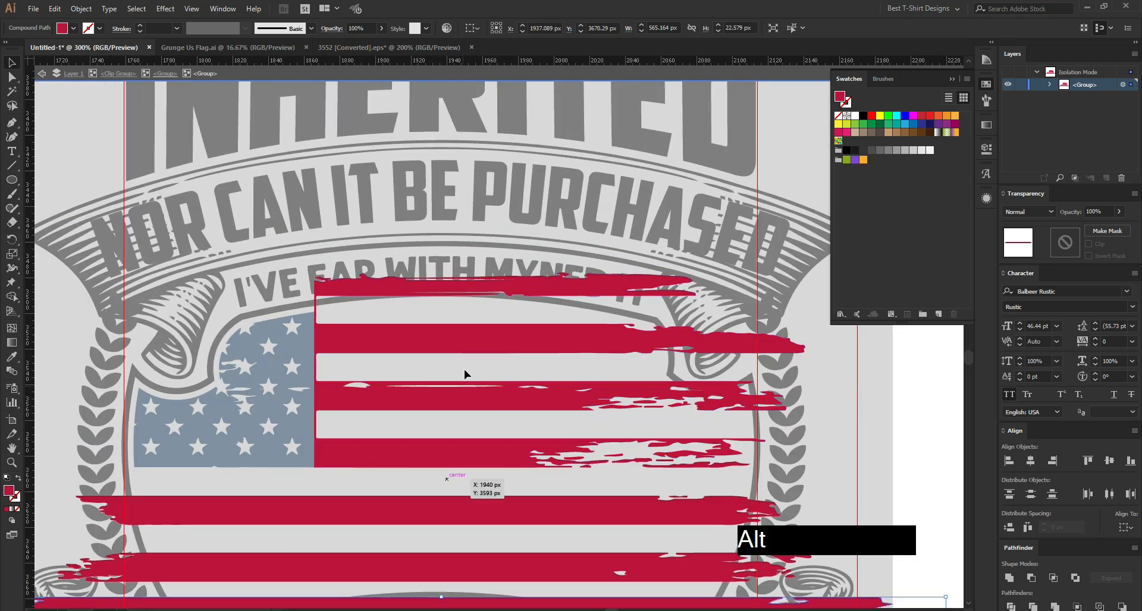
scroll(458, 416, down, 2)
alt+drag(445, 547, 485, 216)
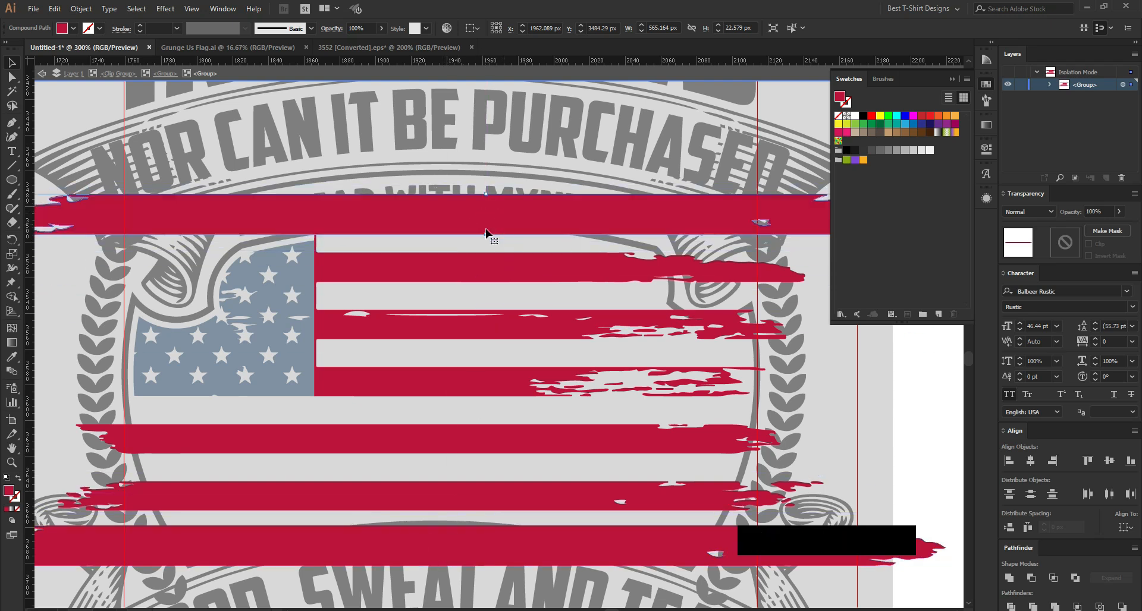
alt+scroll(404, 231, down, 1)
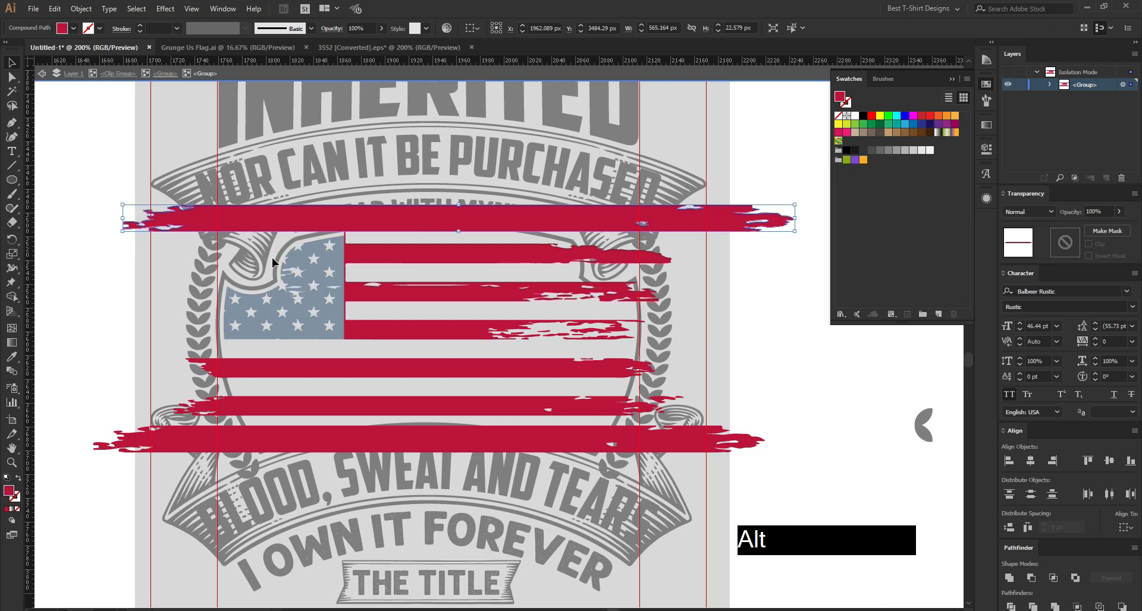
click(752, 361)
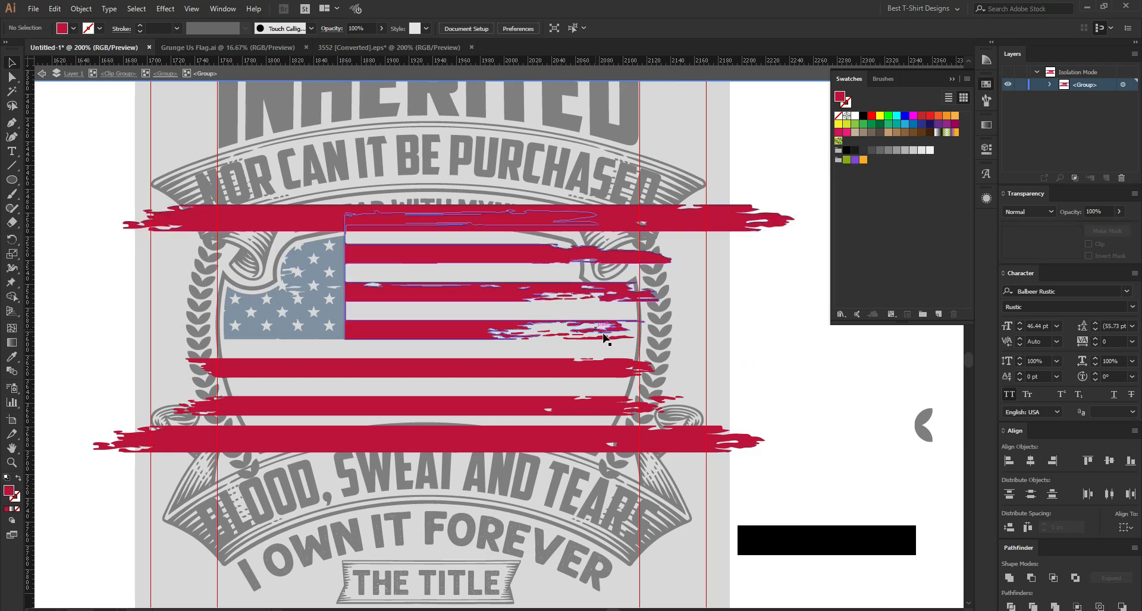
- Extend the ragged right end of the red stripe level with the star field's bottom well past the frame's right edge
alt+scroll(616, 309, up, 1)
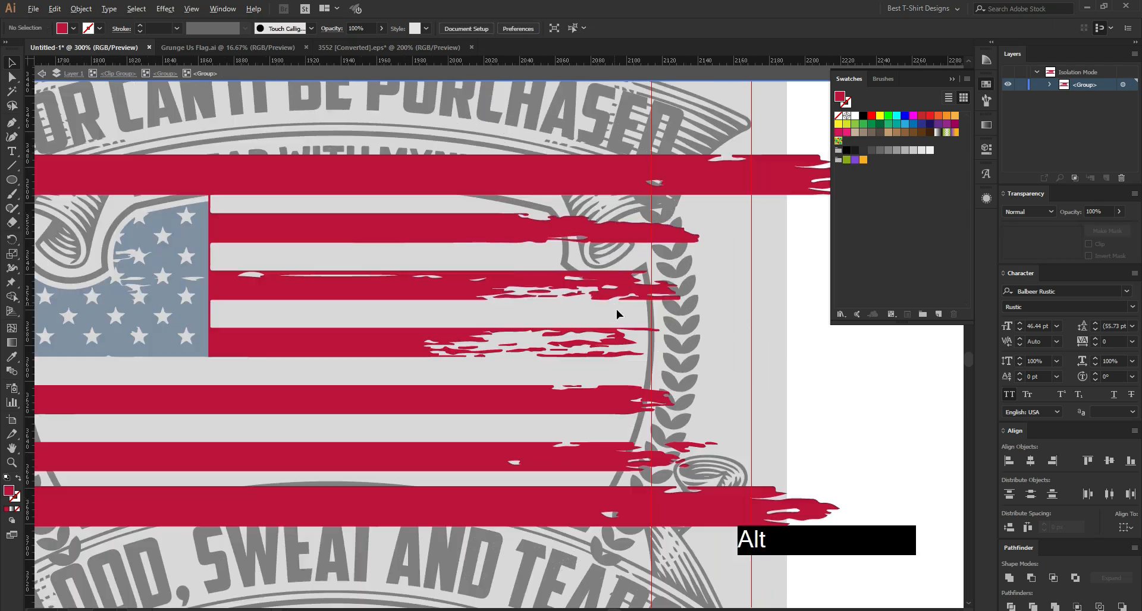
drag(699, 382, 352, 319)
key(shift+Right)
key(shift+Right)
key(shift+Right)
key(shift+Right)
key(shift+Right)
key(shift+Right)
key(shift+Right)
key(shift+Right)
key(shift+Right)
key(shift+Right)
key(shift+Right)
key(shift+Right)
key(shift+Right)
key(shift+Right)
key(shift+Right)
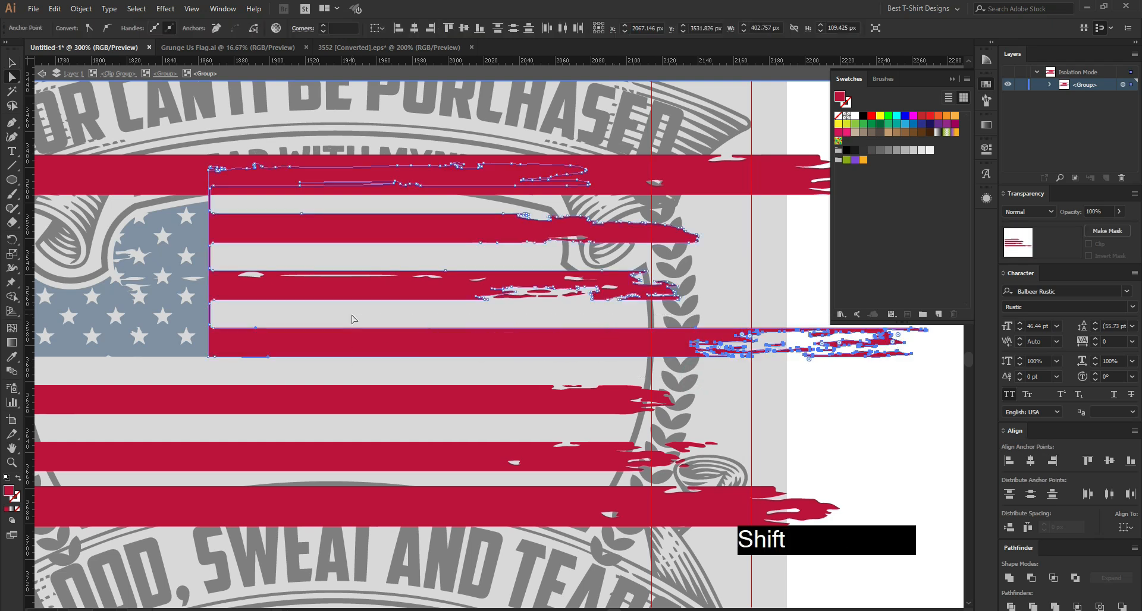
- Extend the ragged right end of the third red stripe from the top past the frame's right edge
drag(716, 327, 381, 257)
key(shift+Right)
key(shift+Right)
key(shift+Right)
key(shift+Right)
key(shift+Right)
key(shift+Right)
key(shift+Right)
key(shift+Right)
key(shift+Right)
key(shift+Right)
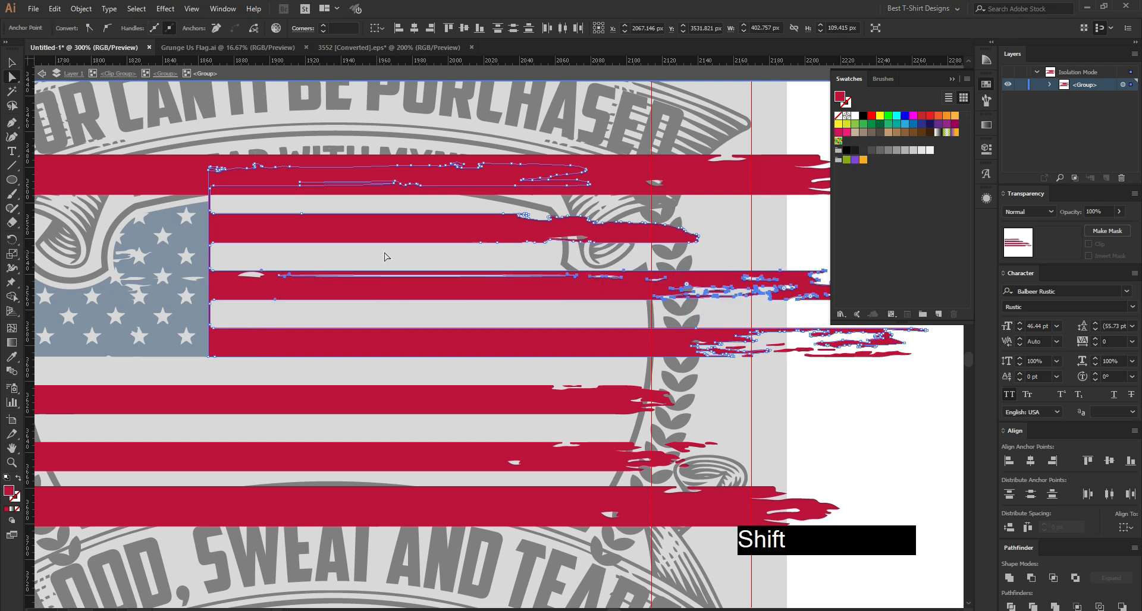
- Shift the ragged right end of the second red stripe from the top beyond the frame and leave isolation mode
drag(712, 268, 434, 209)
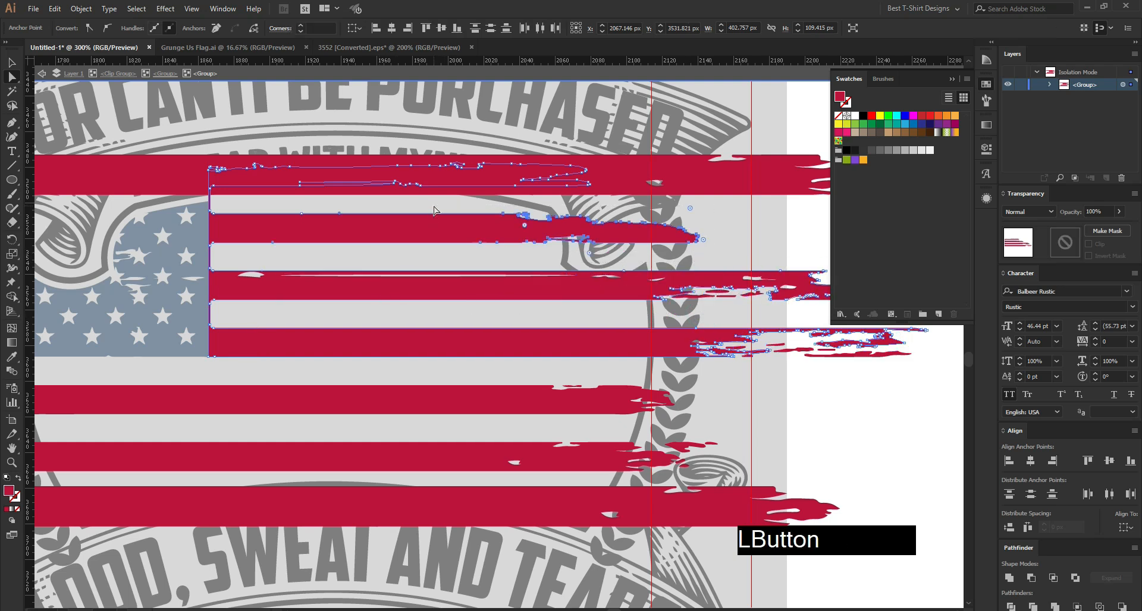
key(Right)
key(Right)
key(Right)
key(Right)
key(Right)
key(Right)
key(Right)
key(Right)
key(Right)
key(Right)
key(Right)
key(Right)
key(Right)
key(Right)
key(Right)
key(Right)
key(Right)
key(Right)
key(Right)
key(Right)
key(Right)
key(Right)
key(Right)
key(Right)
key(Right)
key(Right)
key(Right)
key(Right)
key(Right)
key(Right)
key(Right)
key(Right)
key(Right)
key(Right)
key(v)
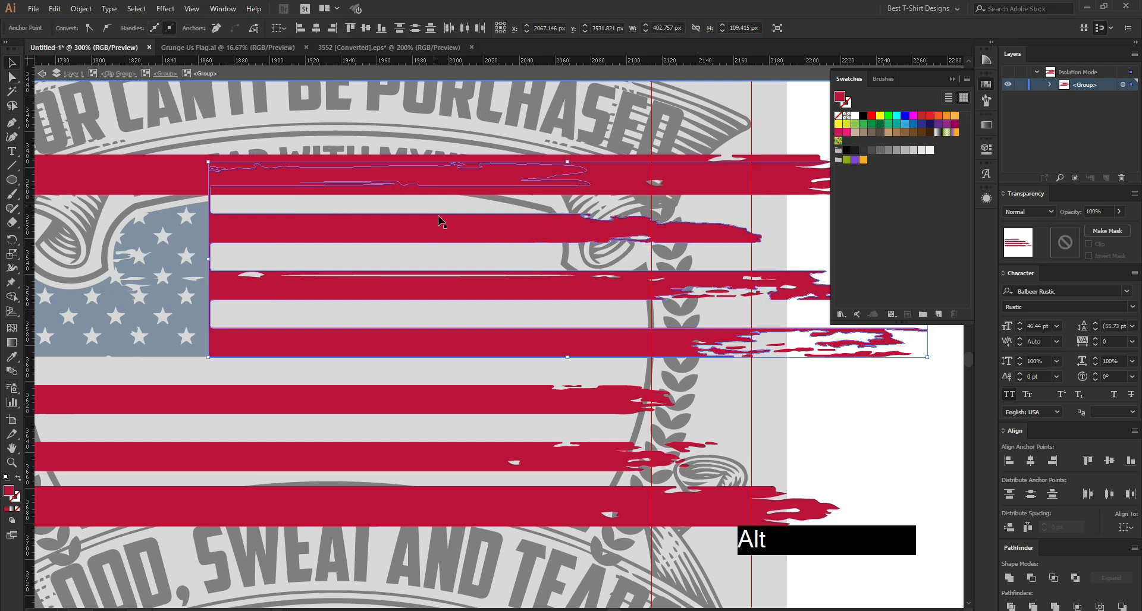
scroll(434, 234, down, 2)
click(700, 367)
click(701, 367)
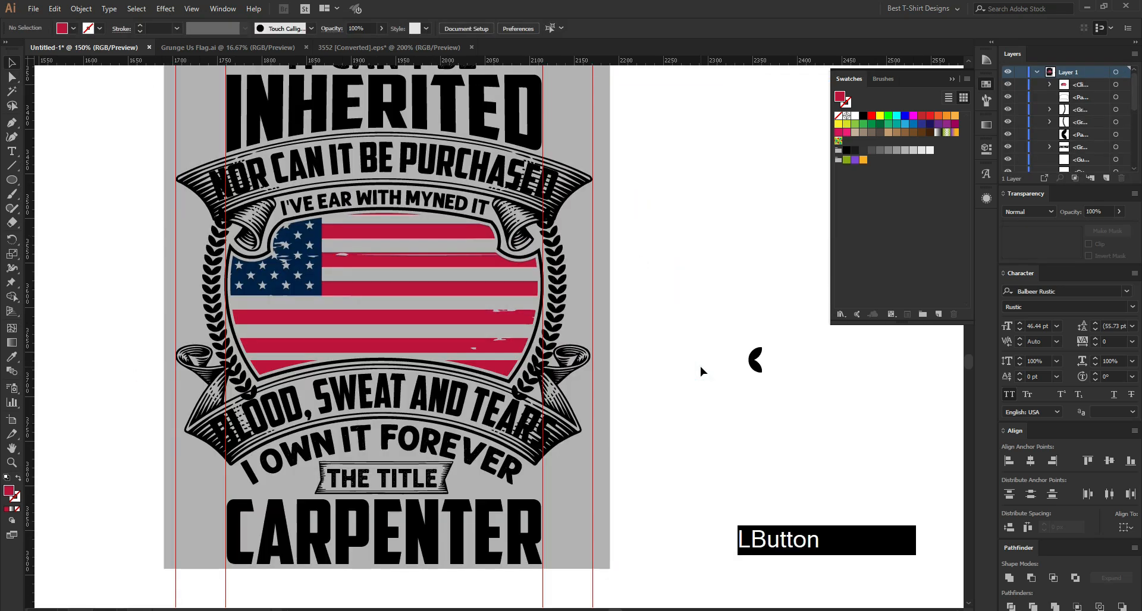
- Isolate the clipped flag, recolor all its stripes and the star field mid gray, and leave isolation mode
double_click(404, 296)
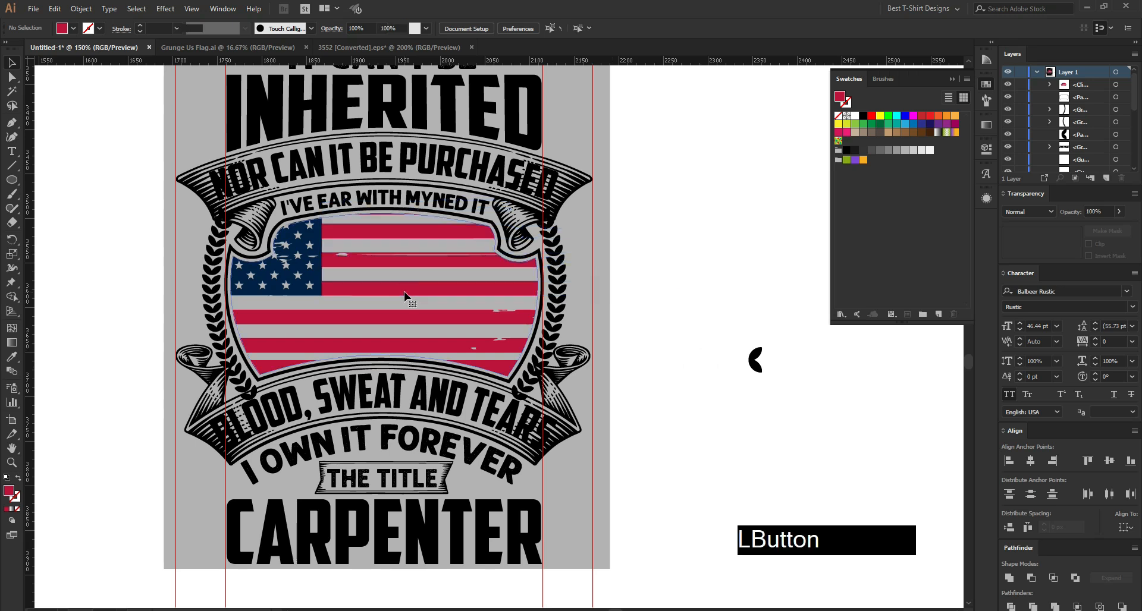
click(405, 296)
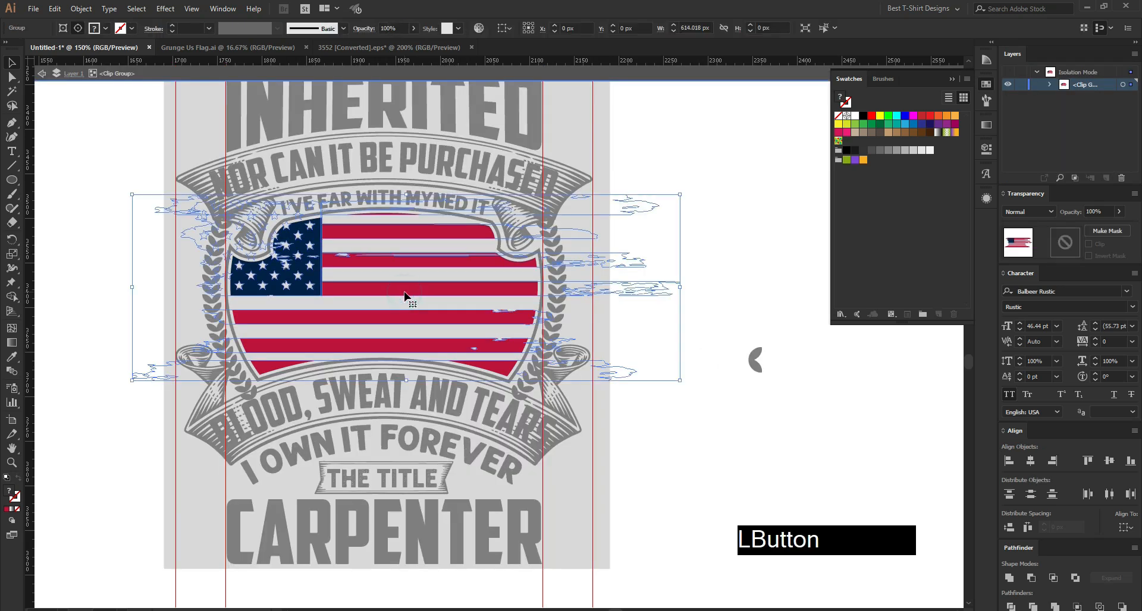
double_click(405, 295)
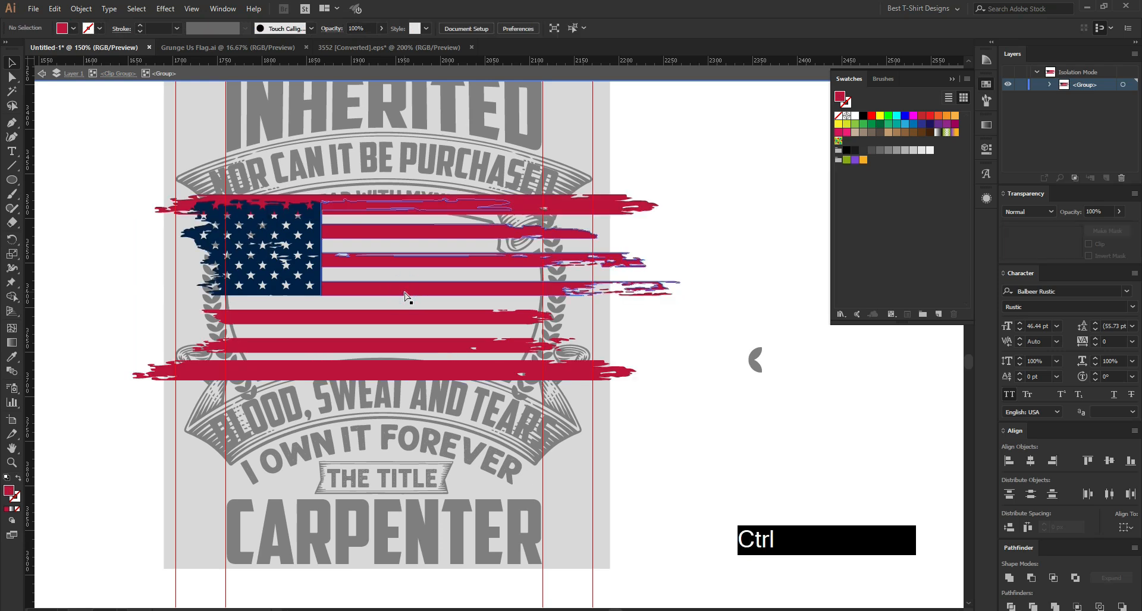
key(ctrl+a)
click(889, 149)
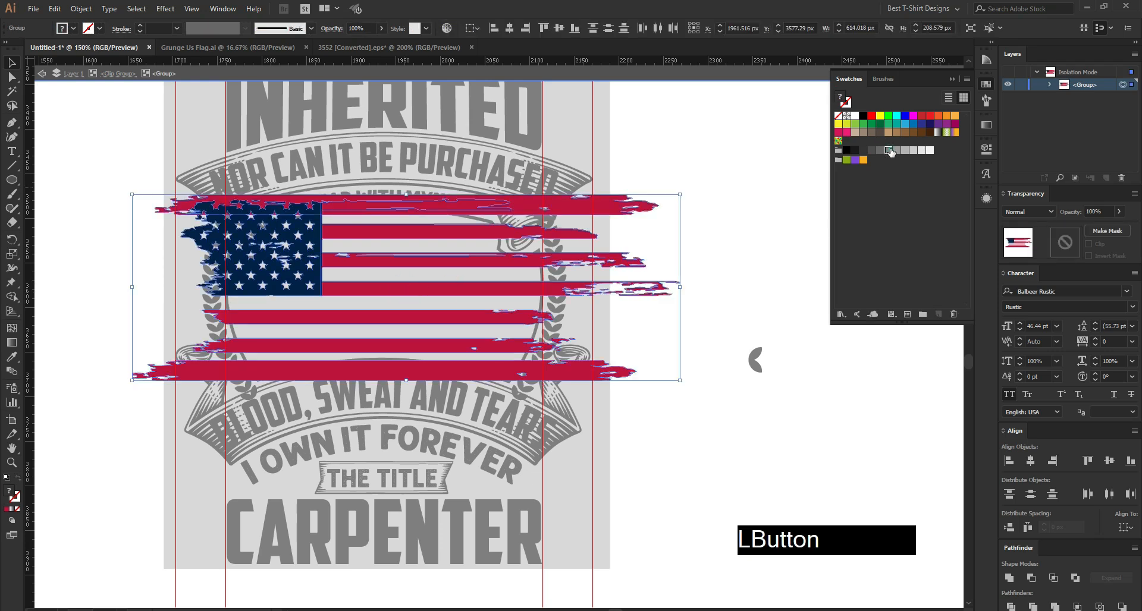
double_click(722, 371)
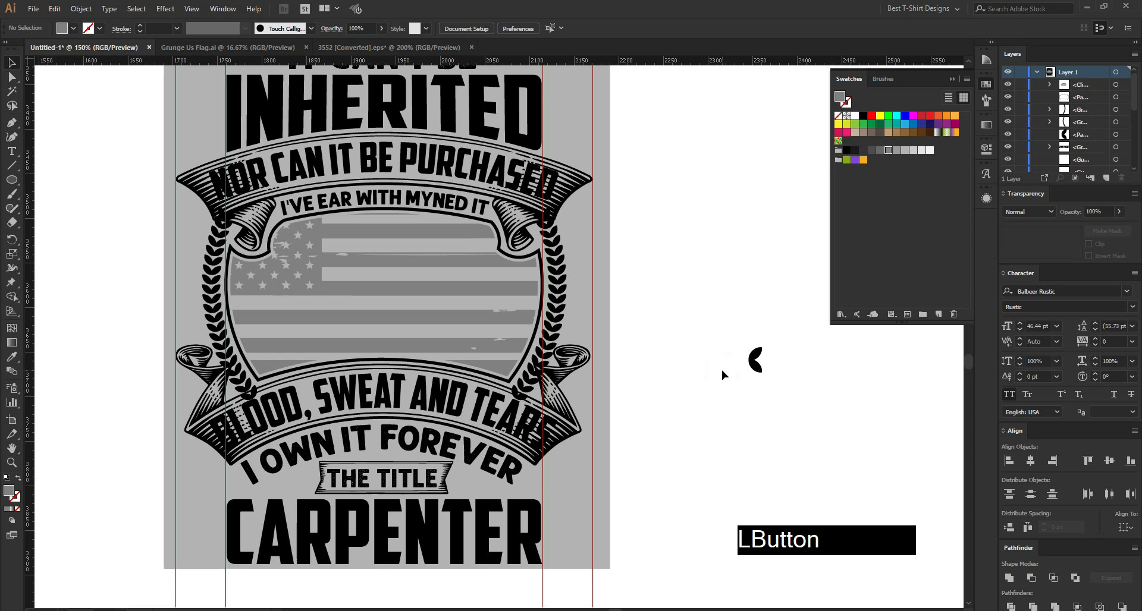
- Enlarge the CARPENTER text from its center to about 432 × 130 px and nudge it up inside the artboard
scroll(631, 380, up, 1)
click(669, 326)
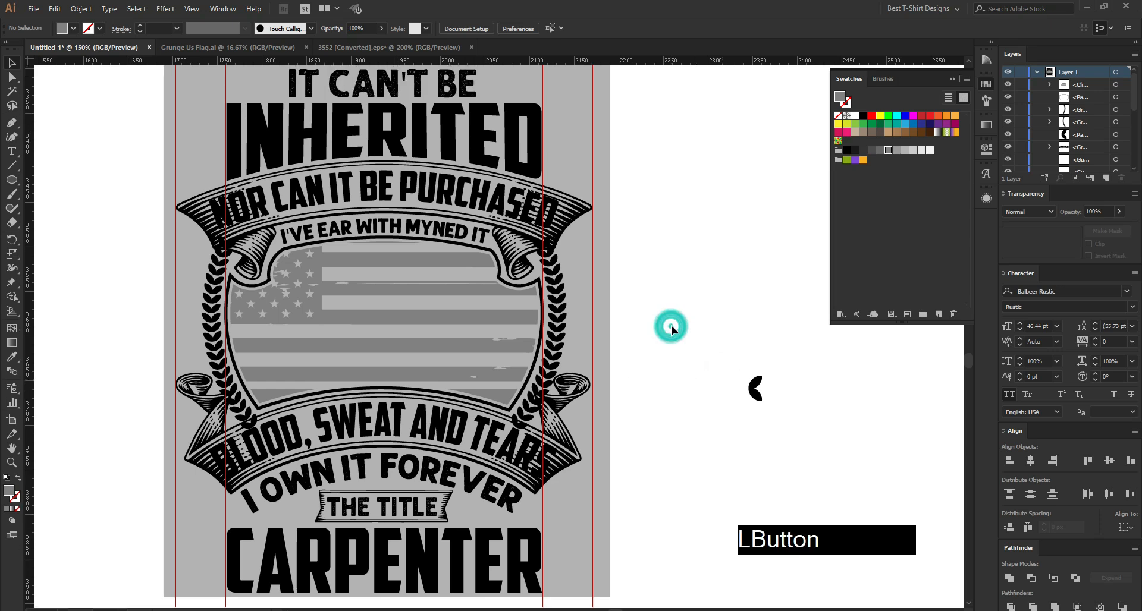
alt+scroll(397, 255, down, 1)
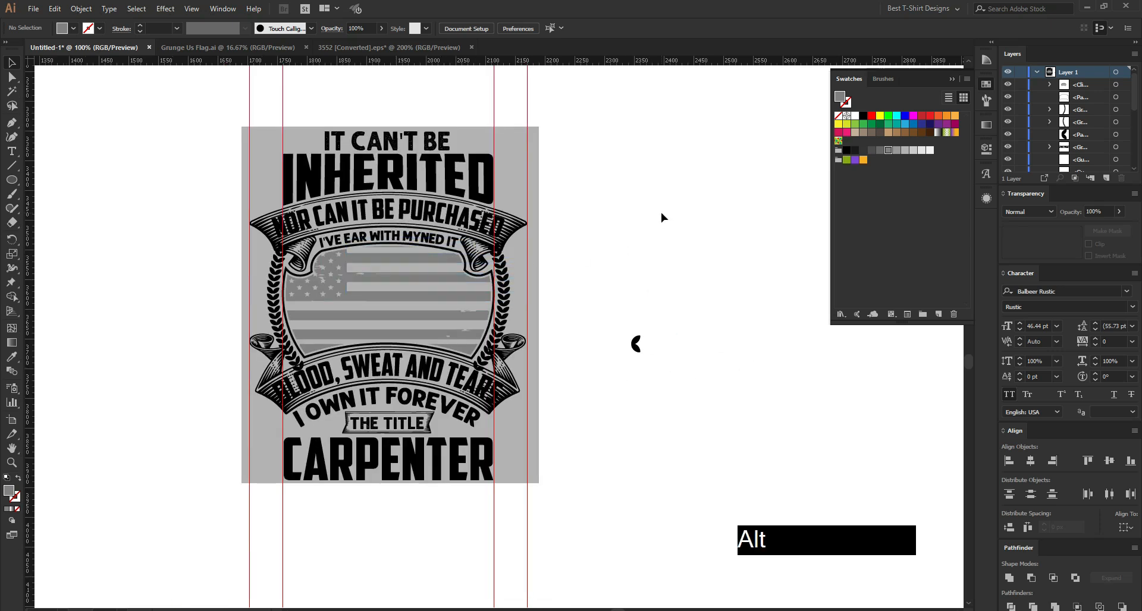
click(661, 213)
click(387, 467)
click(471, 474)
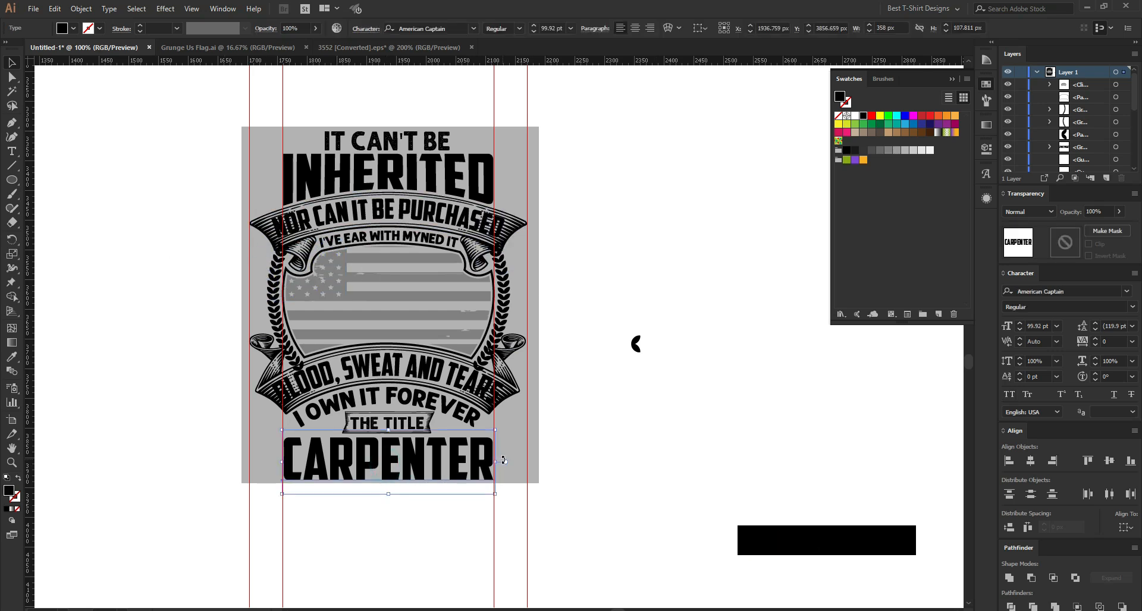
drag(501, 462, 518, 464)
alt+scroll(382, 469, up, 1)
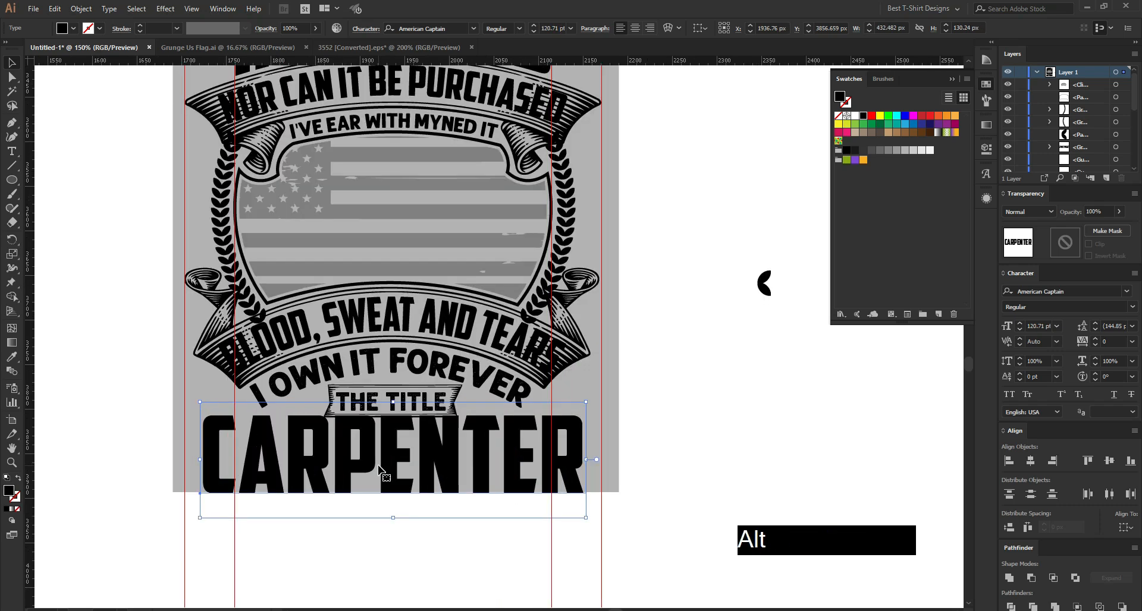
key(Up)
key(Up)
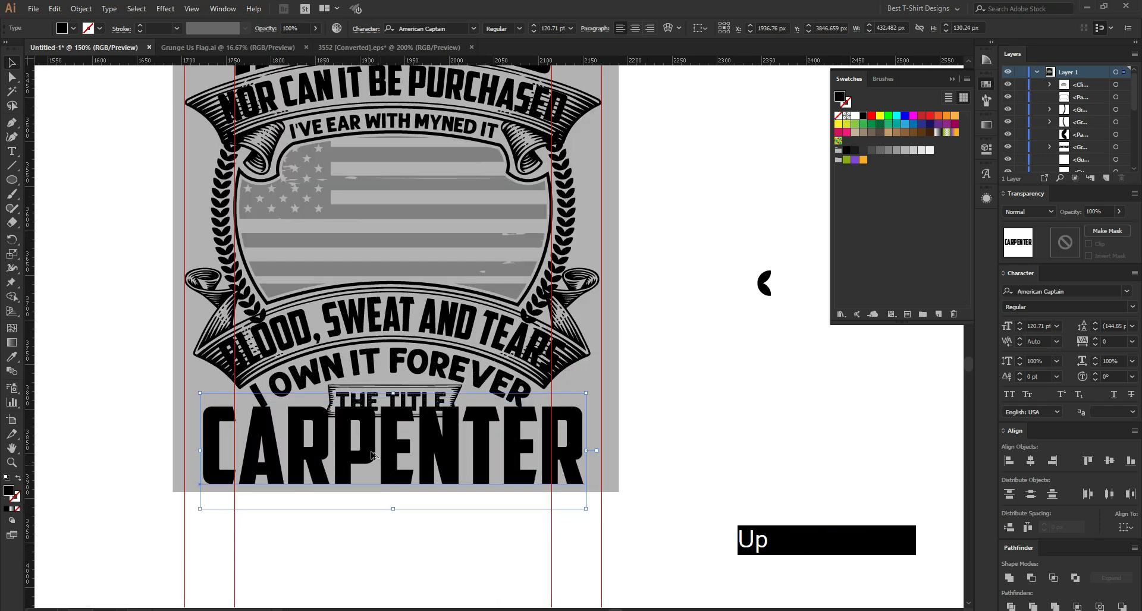
- Shrink the arched I OWN IT FOREVER text to about 290 × 62 px so it clears CARPENTER
alt+scroll(372, 455, up, 1)
click(415, 352)
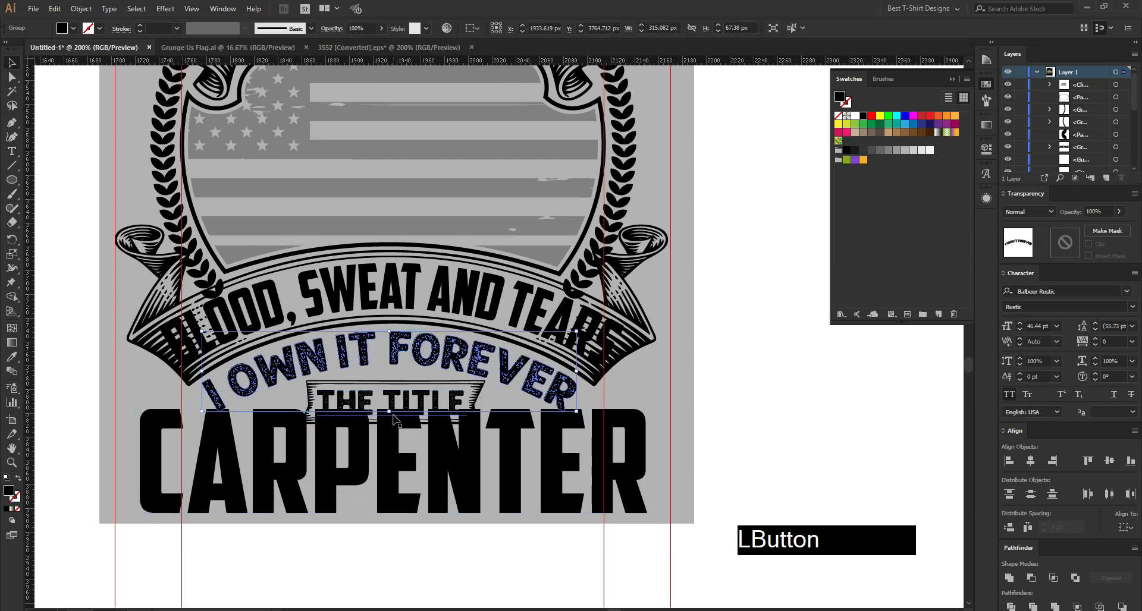
drag(390, 412, 391, 406)
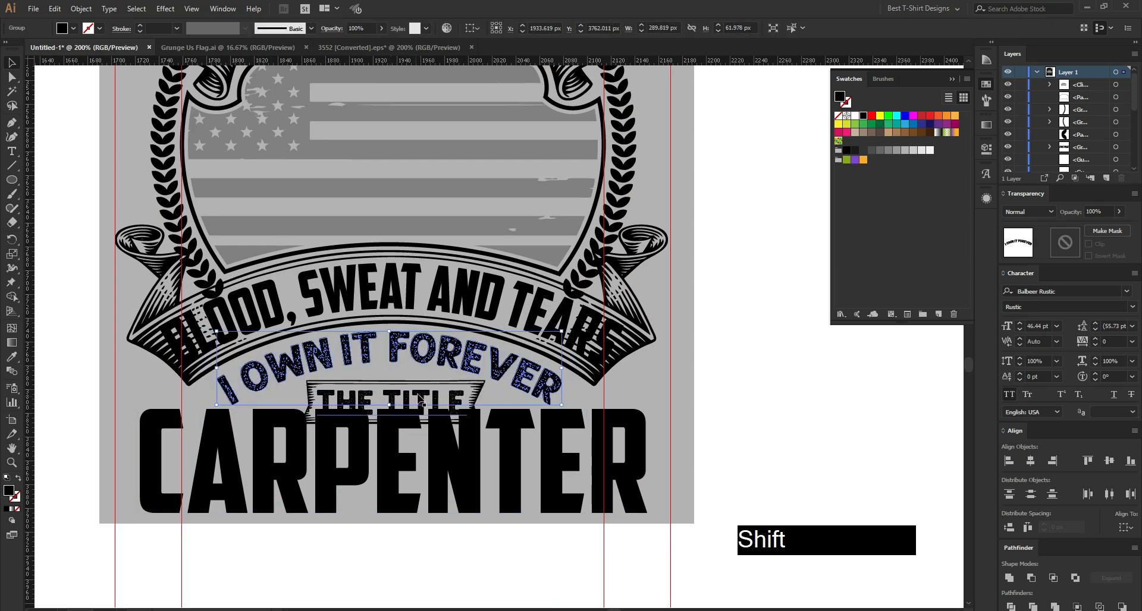
- Move THE TITLE banner up between the arched text and CARPENTER, and scale it down to about 108 × 26 px
click(418, 397)
mouse_move(485, 402)
mouse_down()
mouse_move(437, 406)
mouse_move(406, 391)
mouse_move(480, 416)
mouse_up()
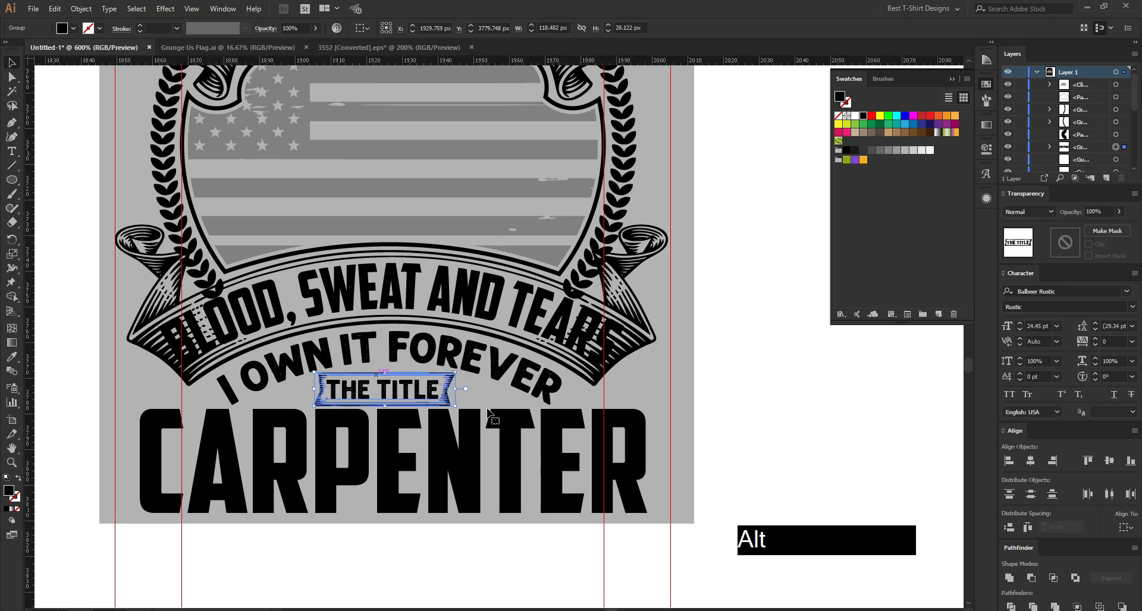
scroll(383, 377, up, 3)
drag(613, 413, 595, 413)
scroll(408, 379, down, 2)
scroll(407, 378, down, 1)
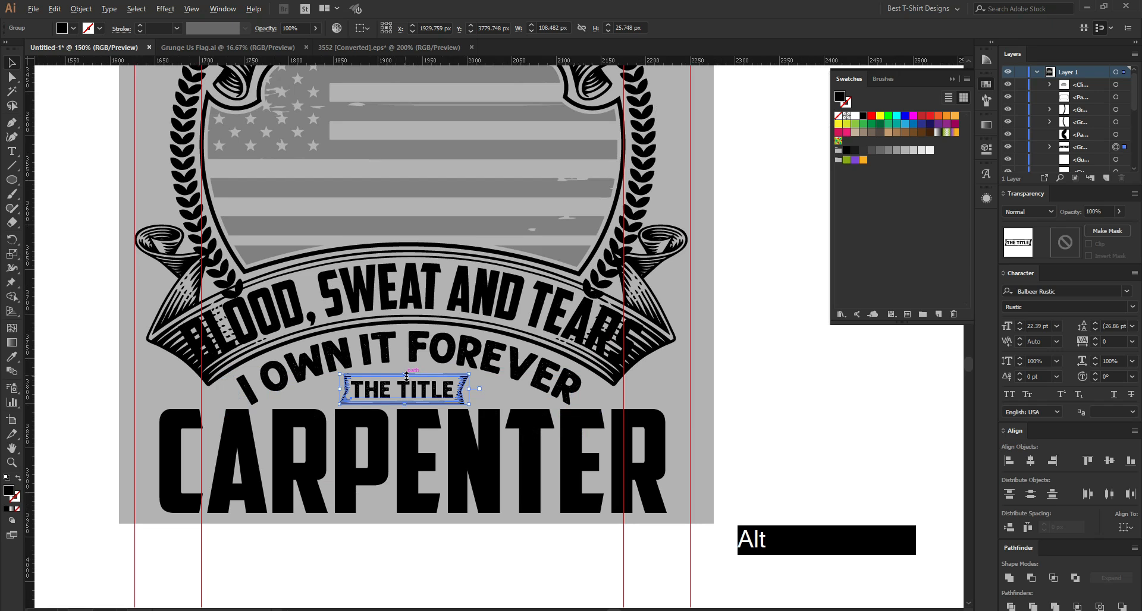
scroll(404, 386, down, 1)
click(643, 417)
- Move the IT CAN'T BE text up off the artboard, above INHERITED
scroll(642, 416, down, 2)
scroll(430, 333, up, 1)
drag(437, 196, 440, 123)
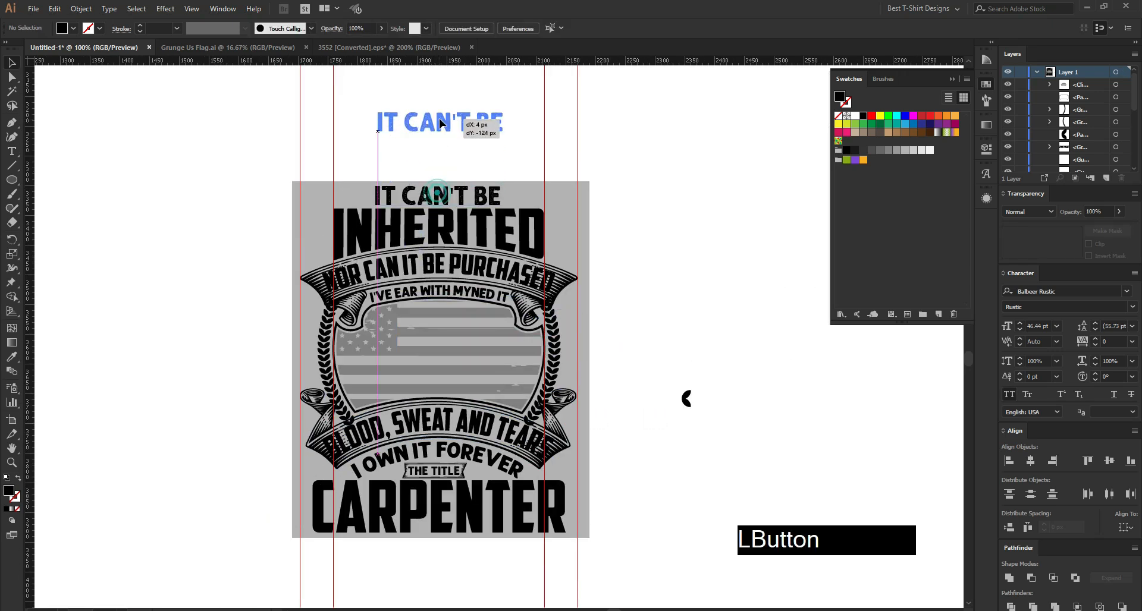
drag(451, 204, 451, 130)
- Enlarge the INHERITED text to about 409 × 101 px and nudge it down 5 px toward the upper ribbon
scroll(443, 213, up, 2)
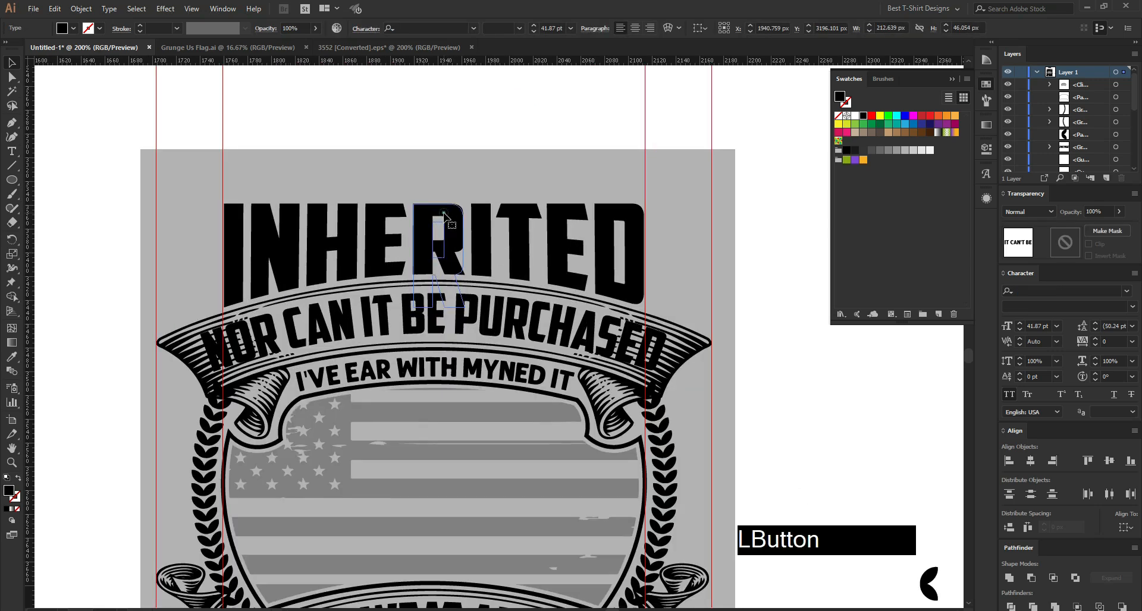
click(438, 213)
drag(434, 205, 436, 190)
scroll(435, 189, down, 2)
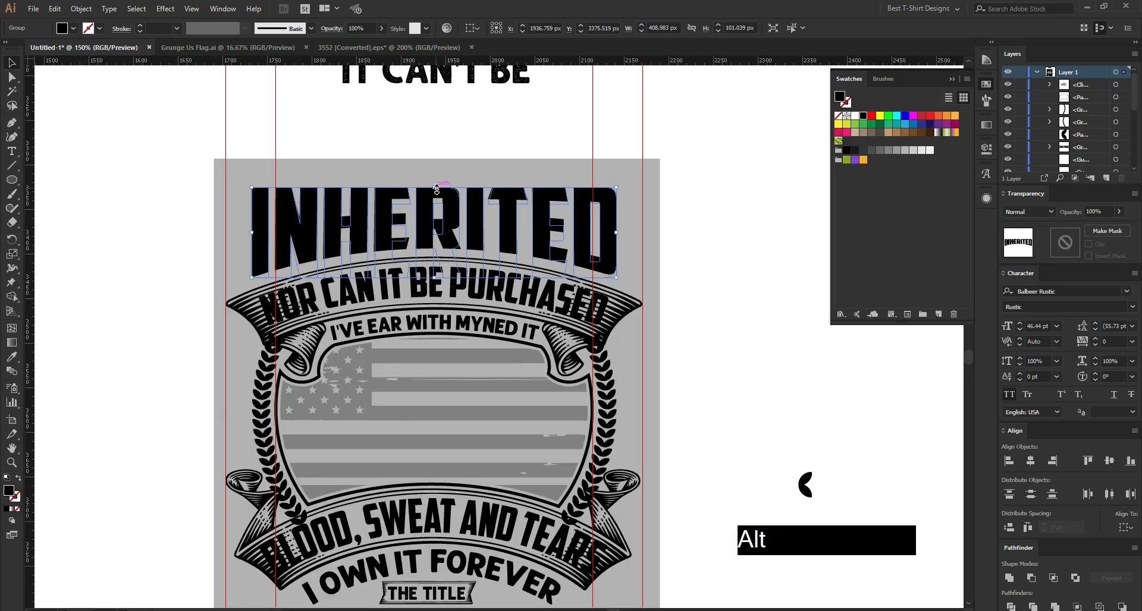
key(Down)
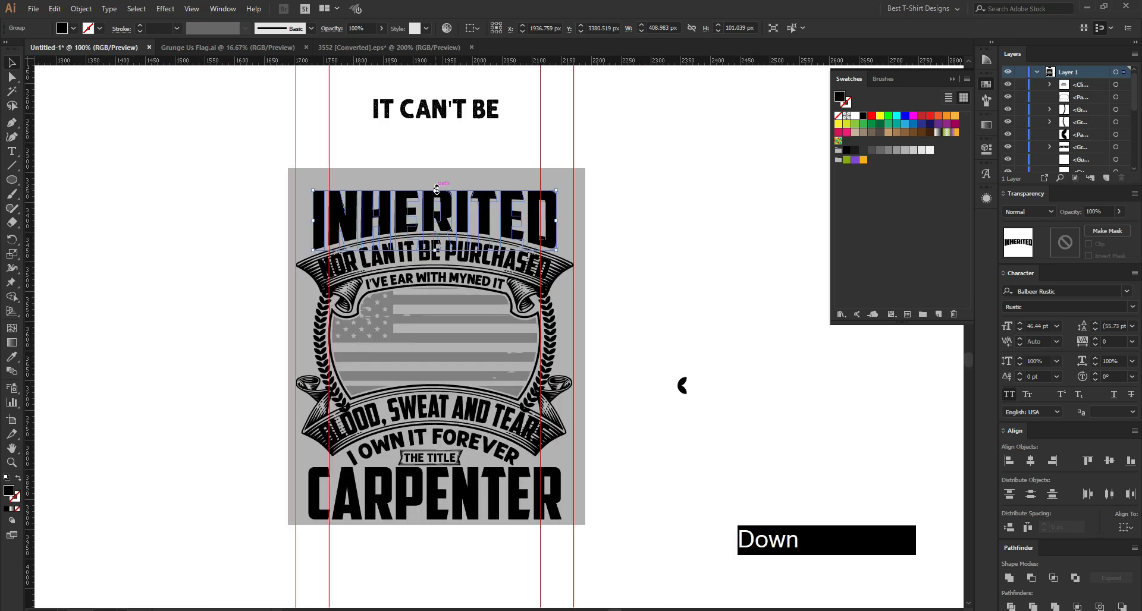
- Place two vertical guides at the outer left and right edges of the lower ribbon banner
drag(643, 59, 566, 476)
key(alt)
click(669, 391)
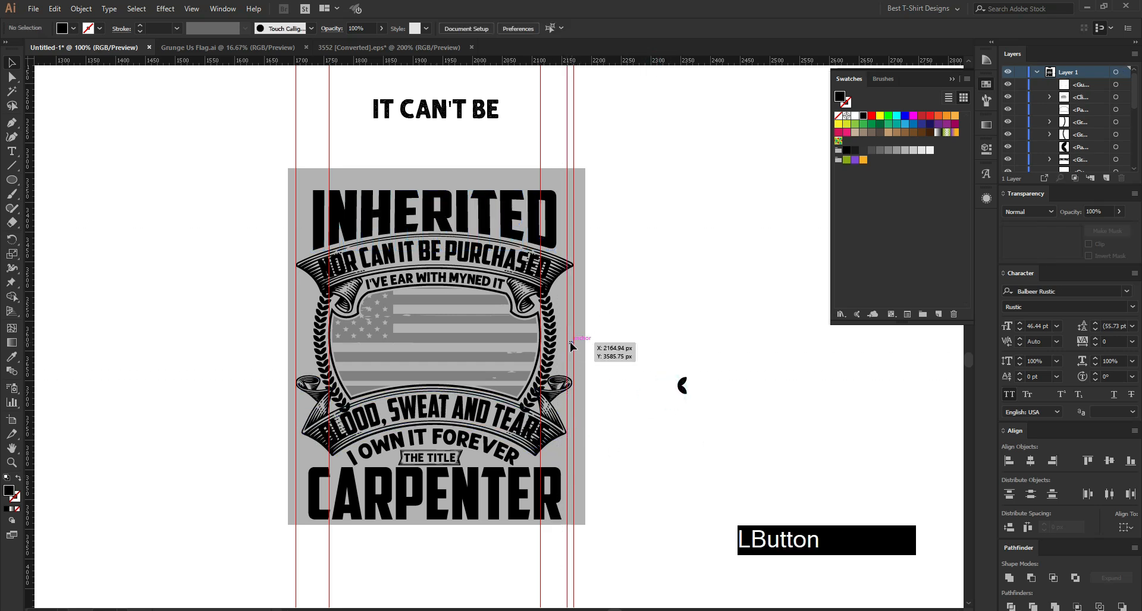
key(alt)
drag(499, 61, 303, 357)
key(alt)
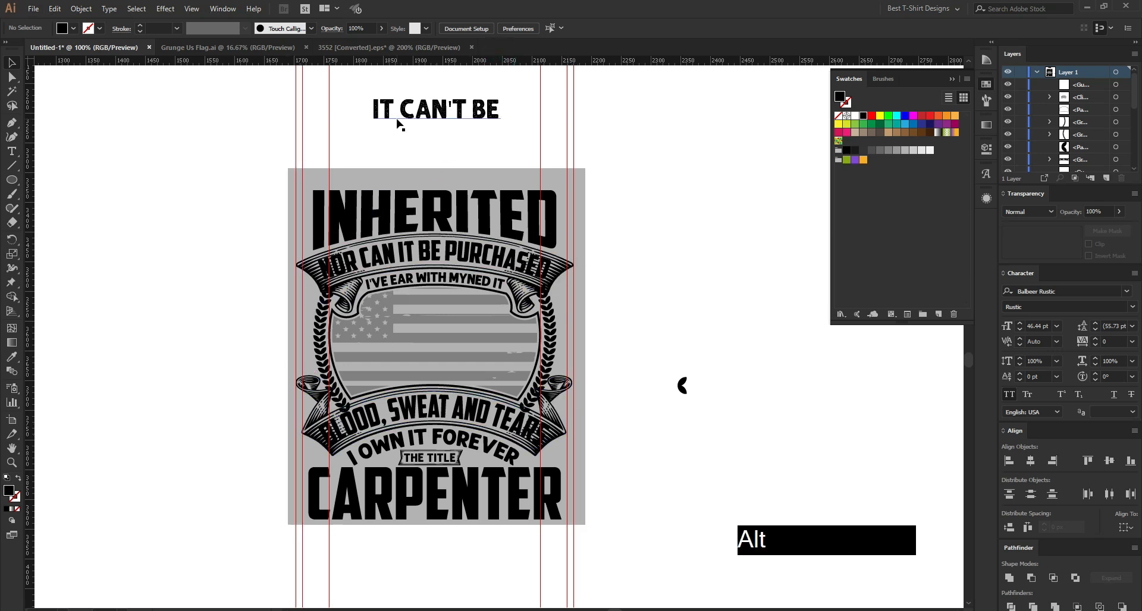
- Scale the INHERITED text out to the two new guides, about 445 × 110 px
scroll(394, 114, up, 3)
click(463, 285)
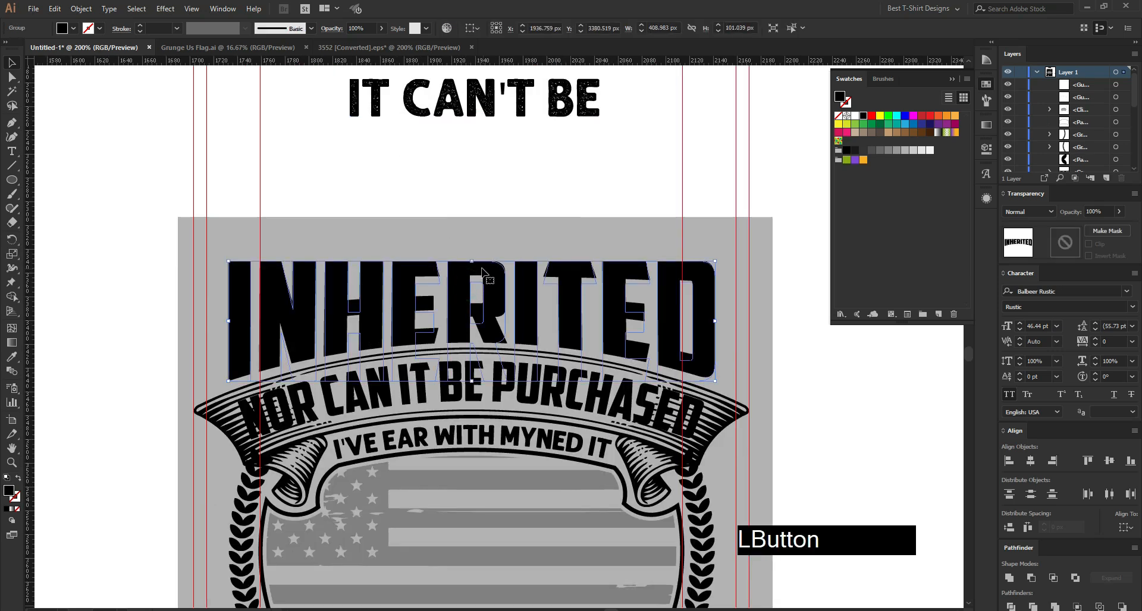
drag(715, 320, 736, 321)
drag(228, 322, 209, 322)
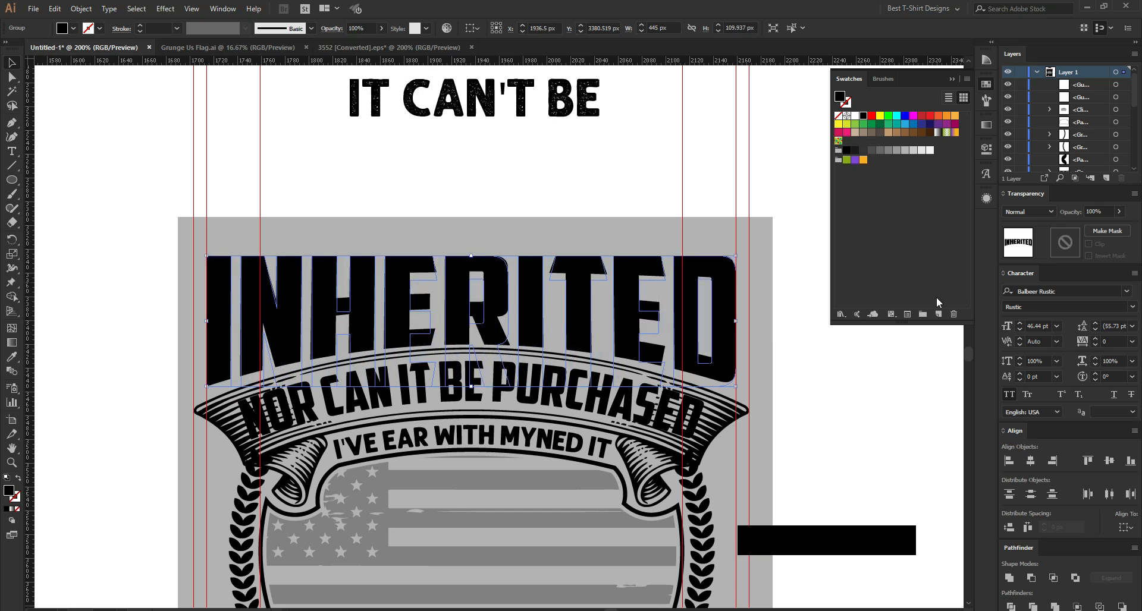
- Set the INHERITED text's Arc Lower warp to a horizontal bend of -24% and nudge the text down 5 px
click(989, 149)
click(880, 325)
key(Down)
key(Down)
key(Down)
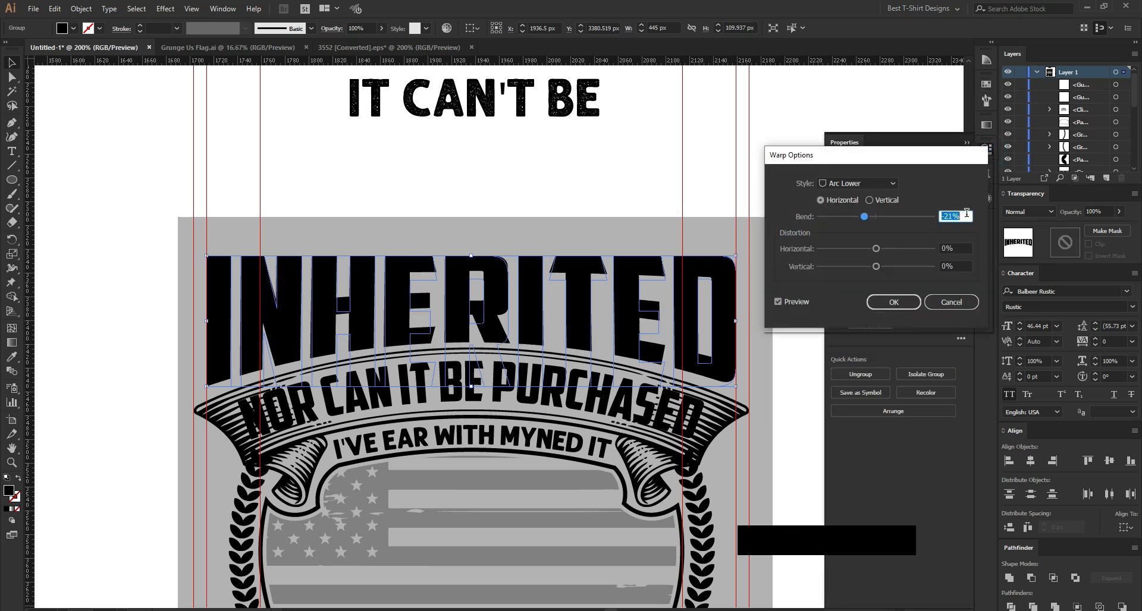
key(Down)
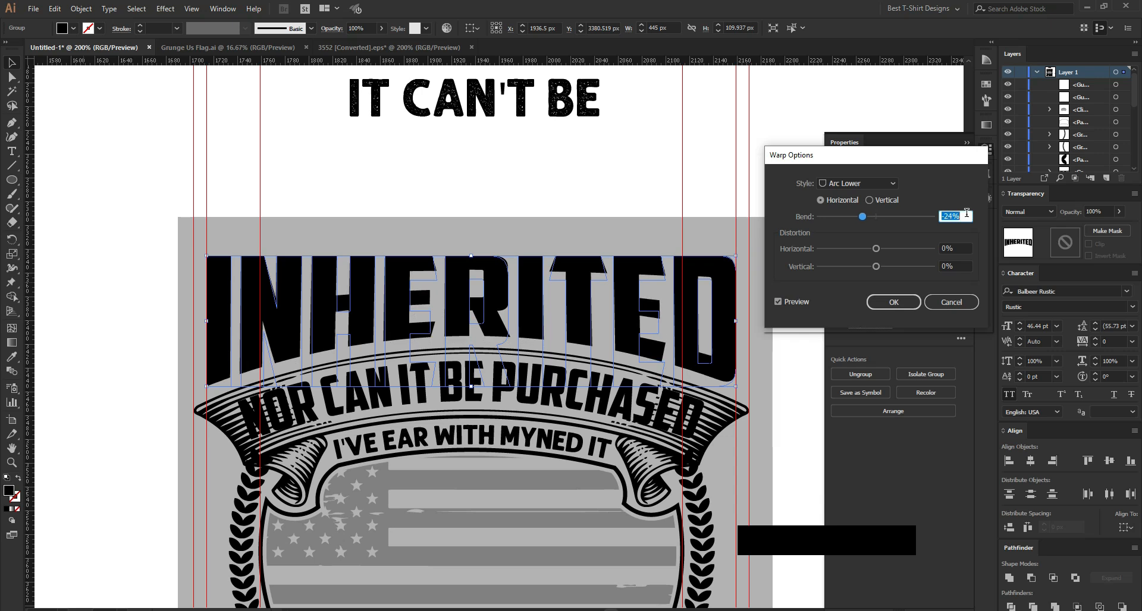
click(893, 302)
key(Down)
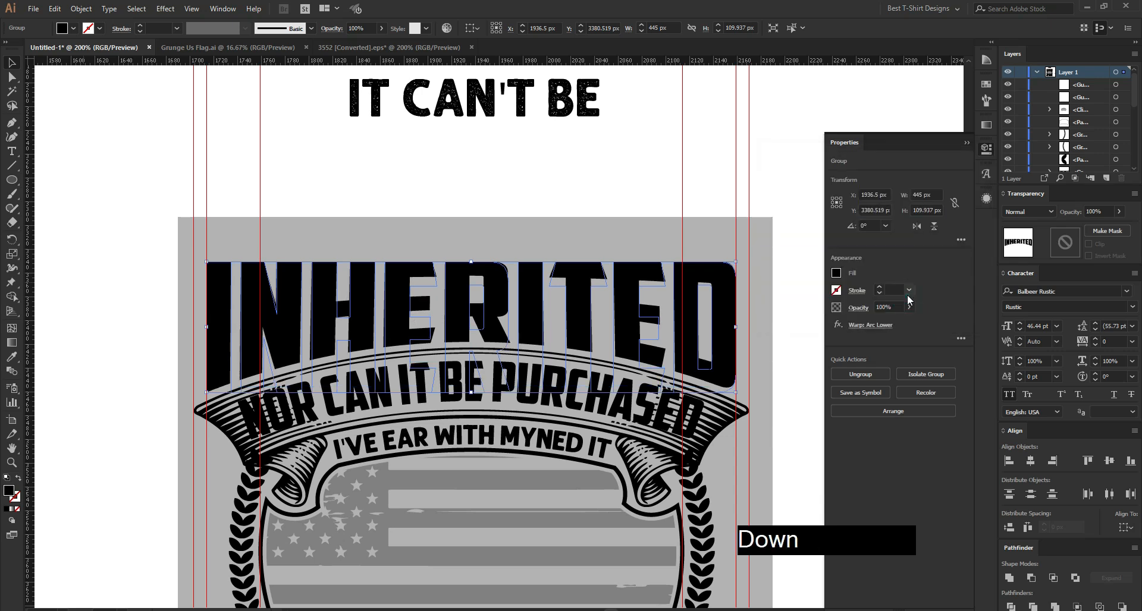
scroll(404, 262, down, 2)
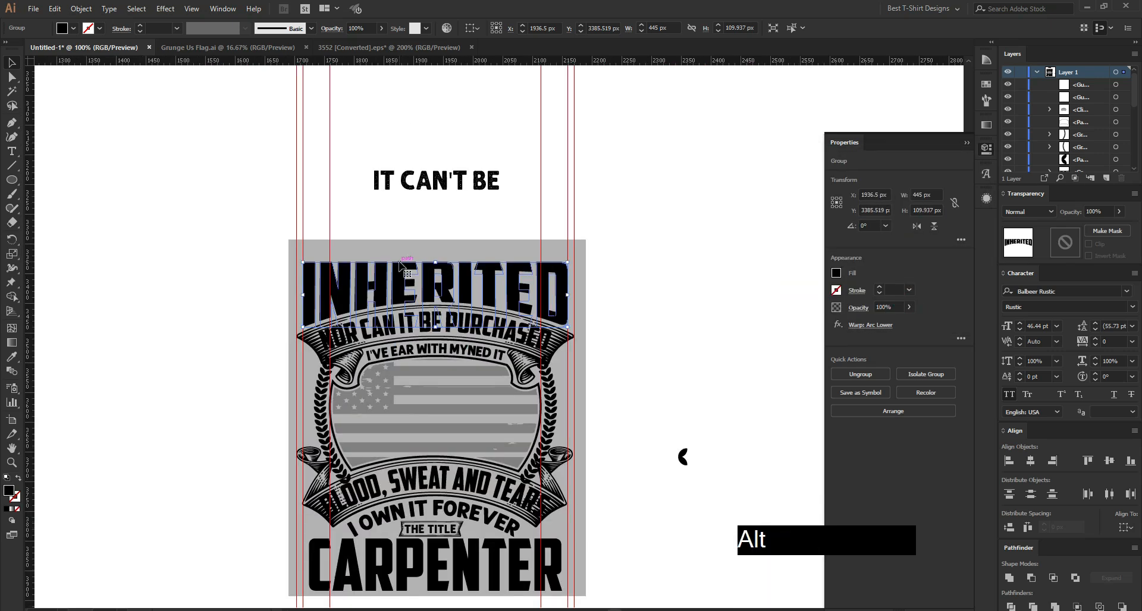
click(611, 292)
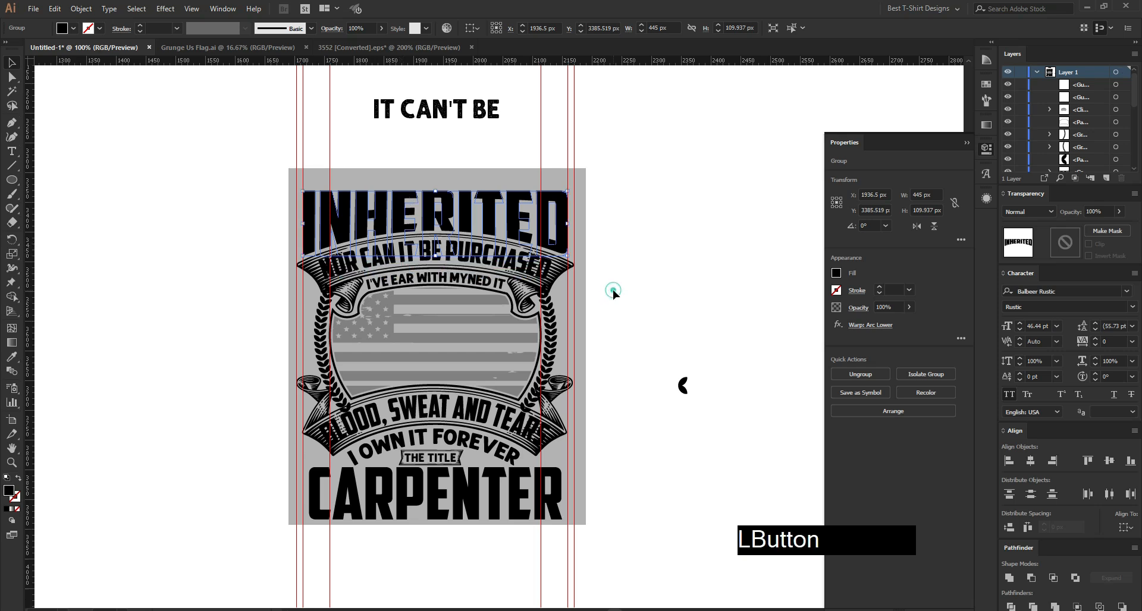
- Scale the CARPENTER text out to the two inner guides, about 445 × 134 px, and nudge it down 5 px
click(467, 521)
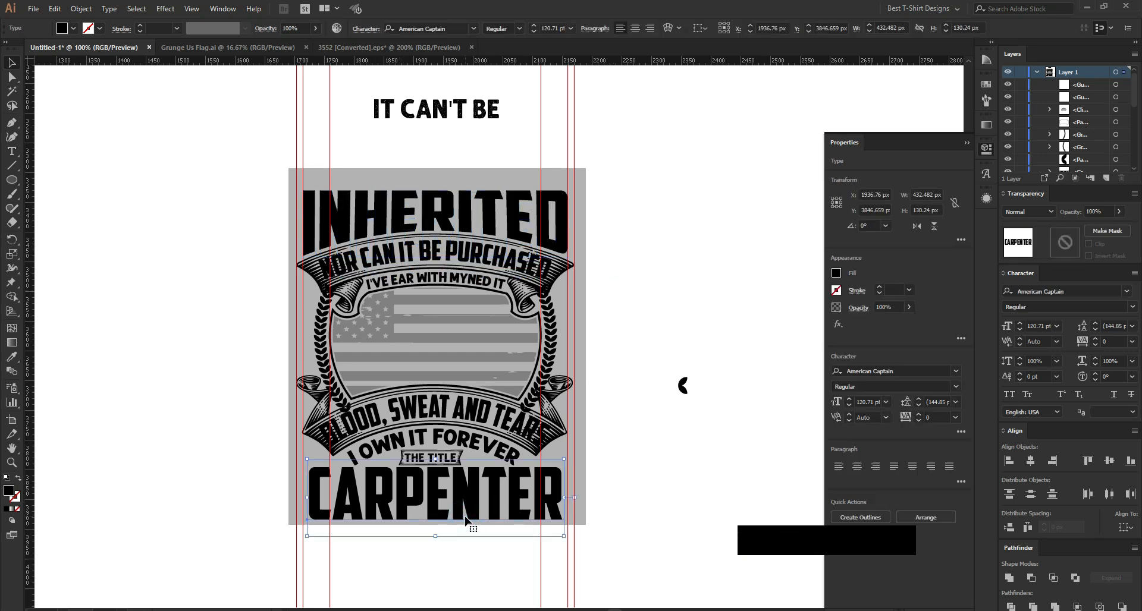
scroll(468, 523, up, 1)
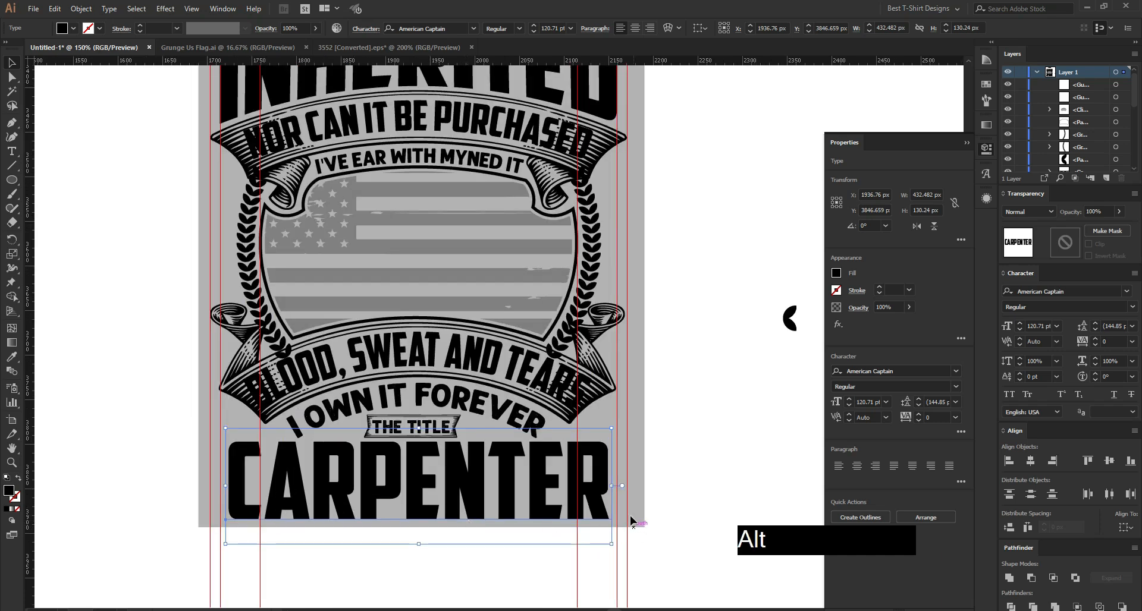
drag(614, 487, 619, 485)
drag(226, 485, 221, 486)
scroll(450, 518, up, 2)
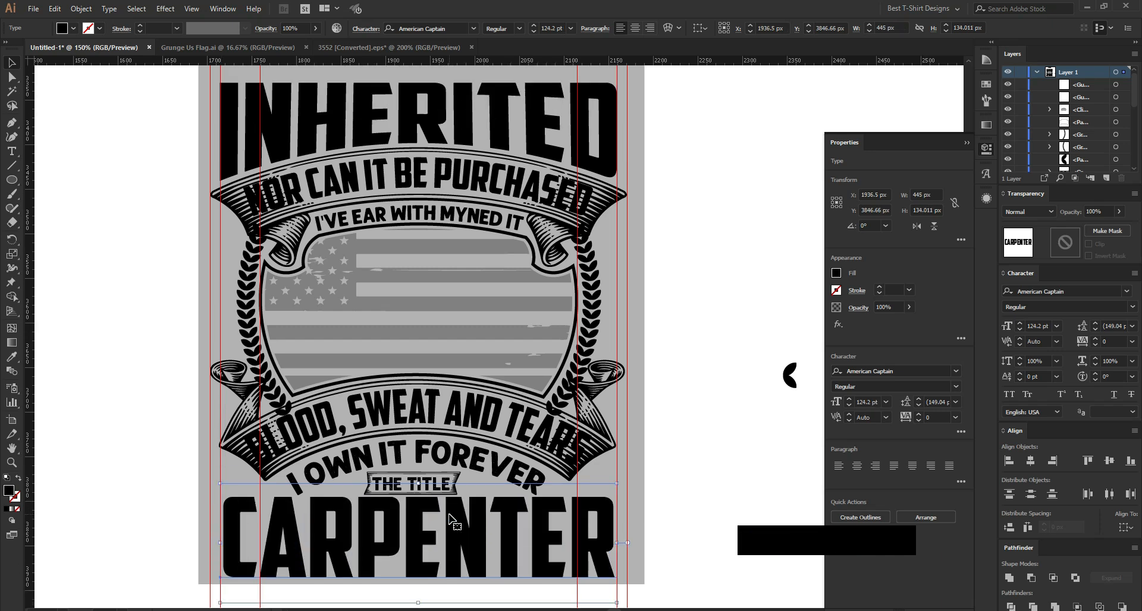
key(Down)
scroll(470, 519, down, 1)
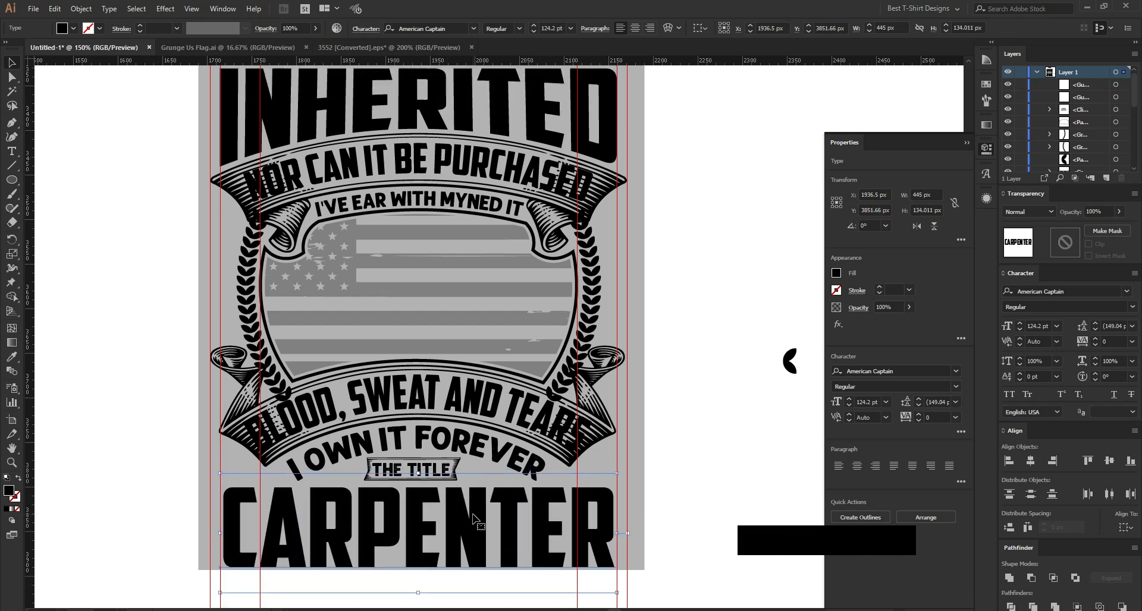
- Move the IT CAN'T BE text back onto the artboard just above INHERITED, reduced to about 171 × 37 px
scroll(474, 516, up, 1)
scroll(474, 516, down, 1)
scroll(482, 282, up, 2)
scroll(480, 274, up, 2)
scroll(481, 275, up, 2)
drag(433, 232, 394, 349)
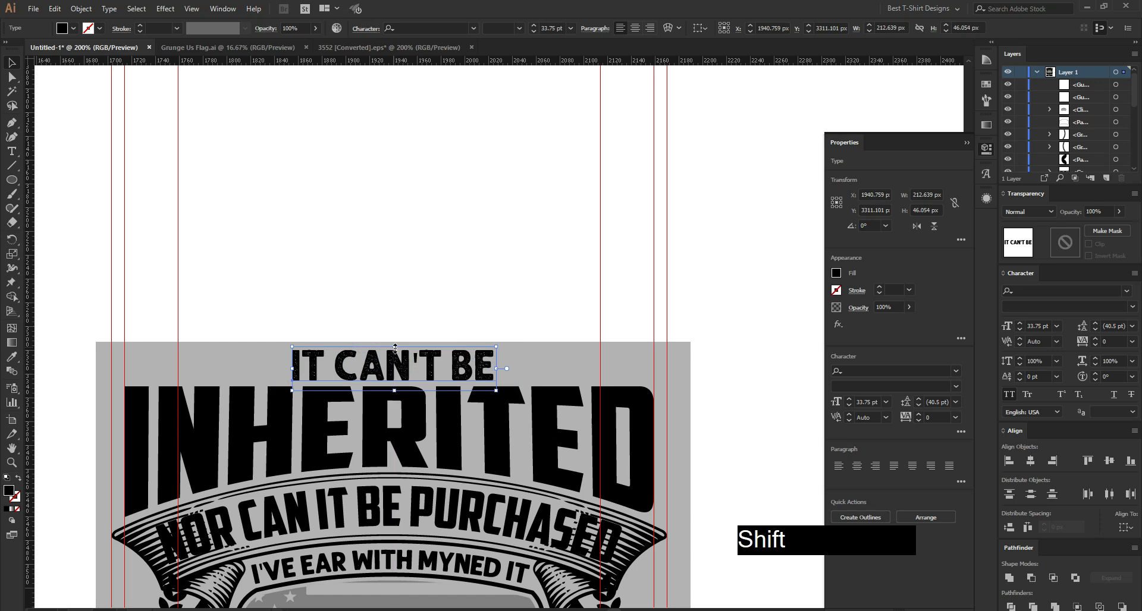
key(Down)
key(Up)
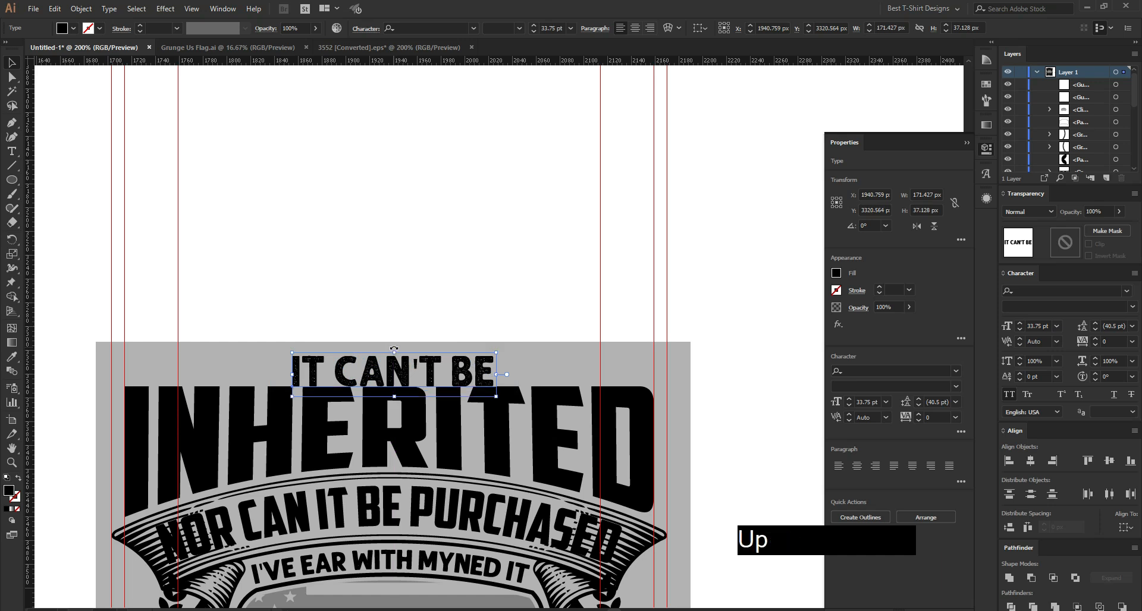
- Enlarge the IT CAN'T BE text to about 190 × 41 px and deselect it
drag(496, 368, 507, 369)
scroll(426, 250, down, 1)
scroll(426, 248, down, 1)
scroll(426, 249, down, 2)
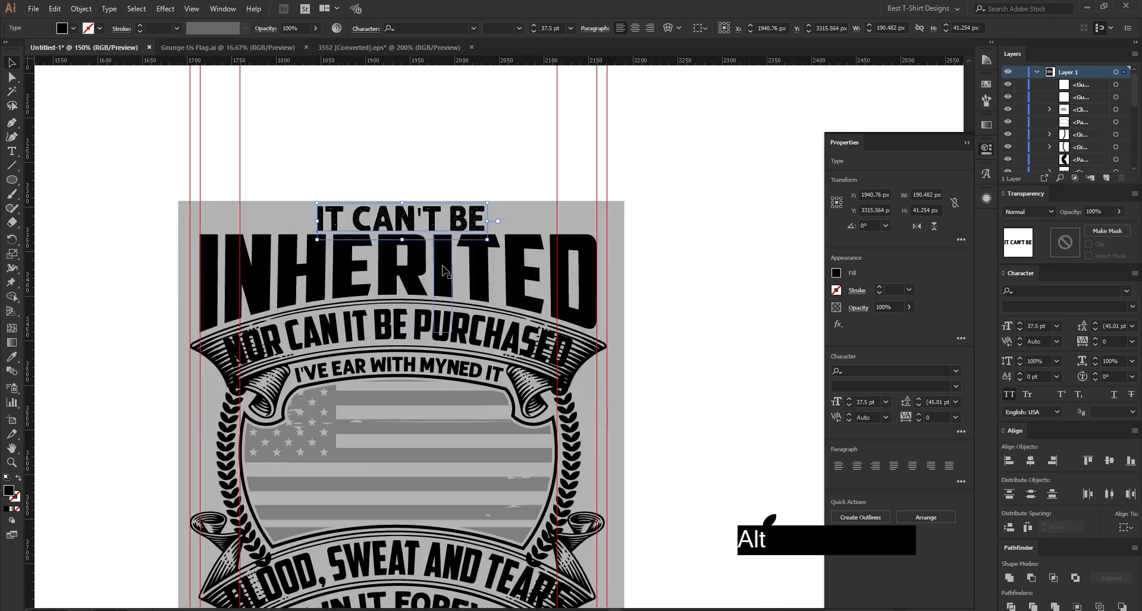
scroll(398, 300, down, 1)
click(612, 376)
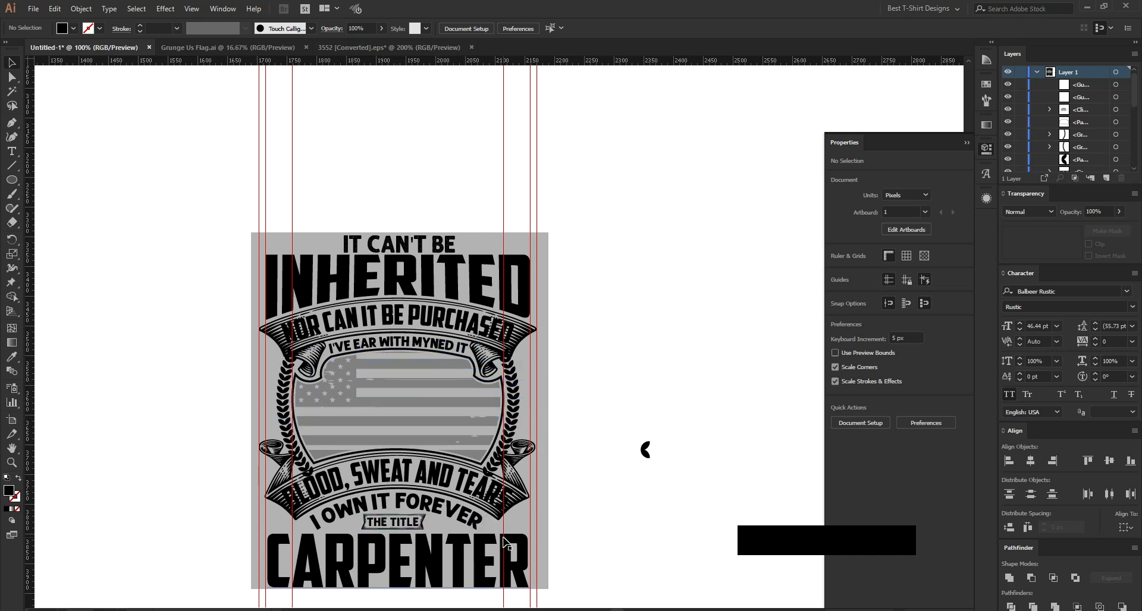
- Delete the leftover black leaf shape beside the artboard and check the overall design
scroll(544, 535, down, 3)
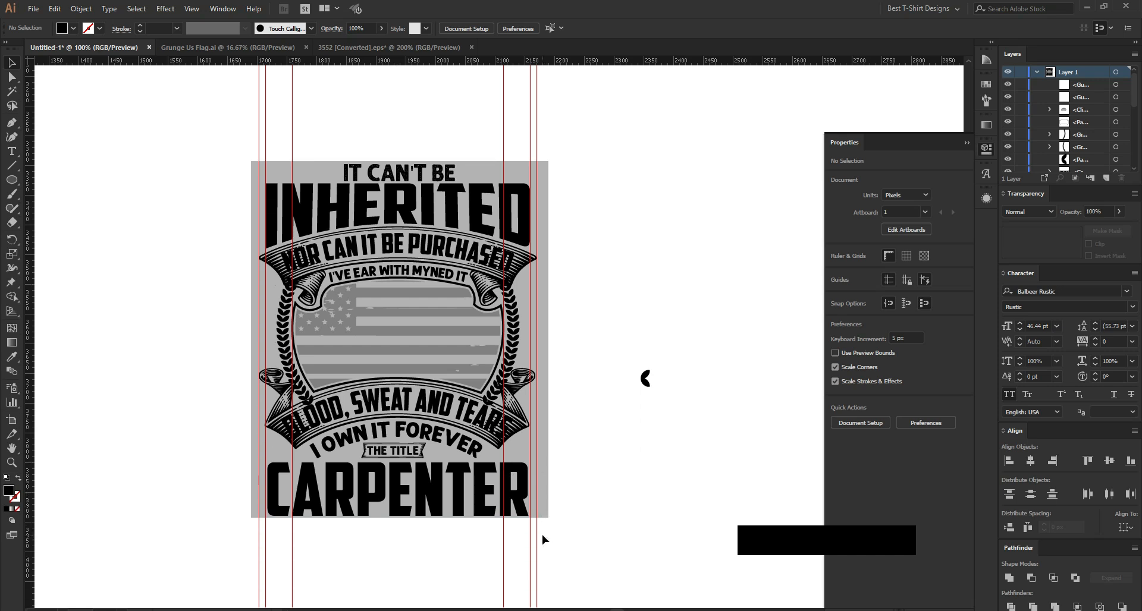
drag(603, 349, 709, 442)
key(Delete)
scroll(335, 230, up, 2)
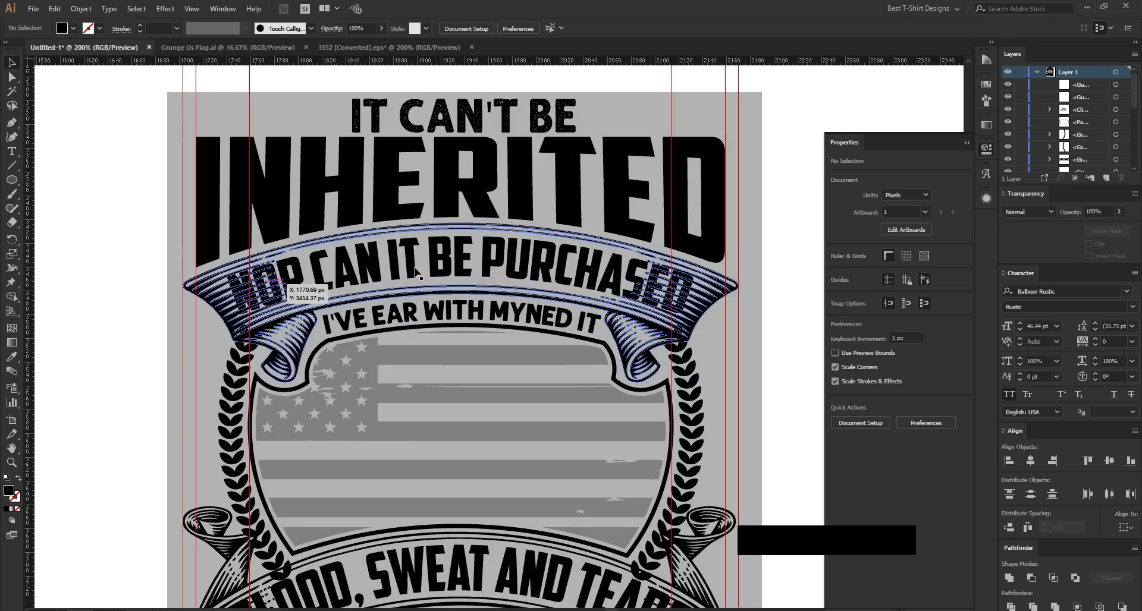
scroll(392, 199, down, 2)
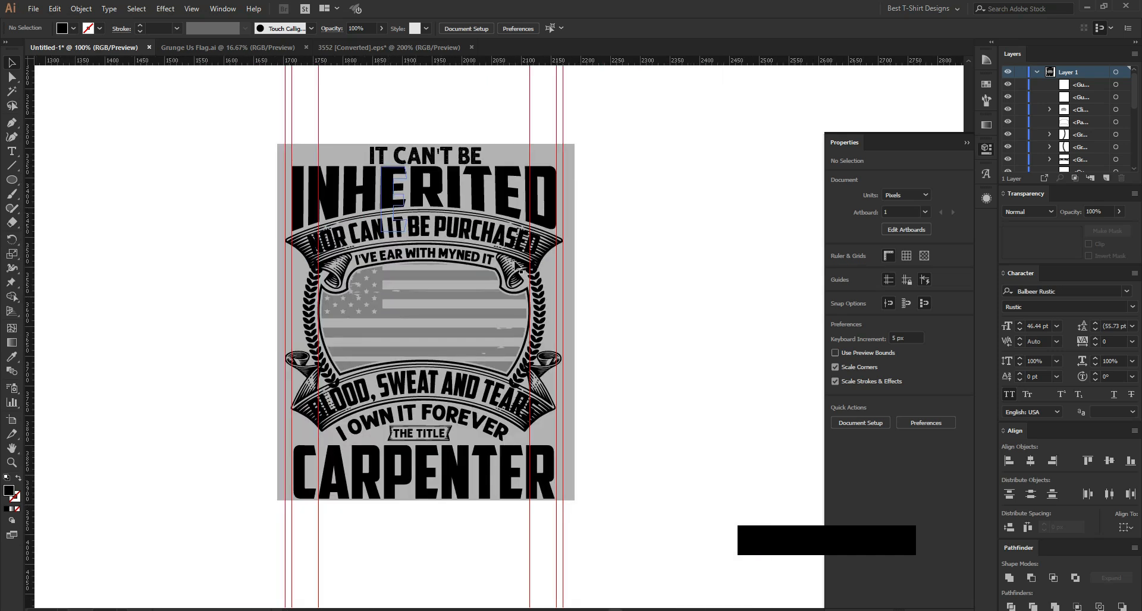
click(687, 369)
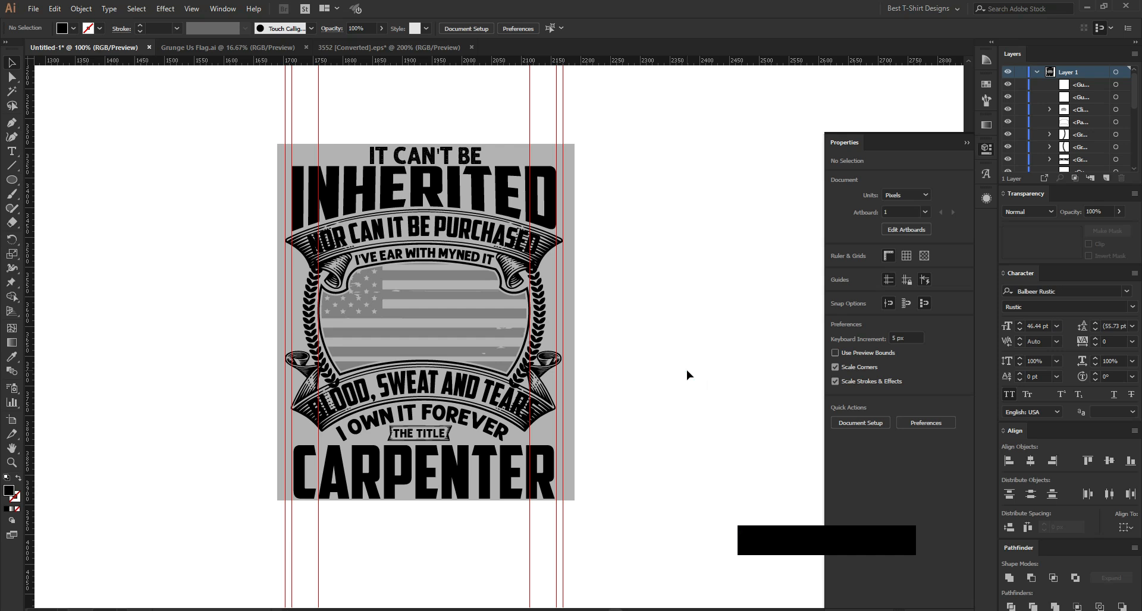